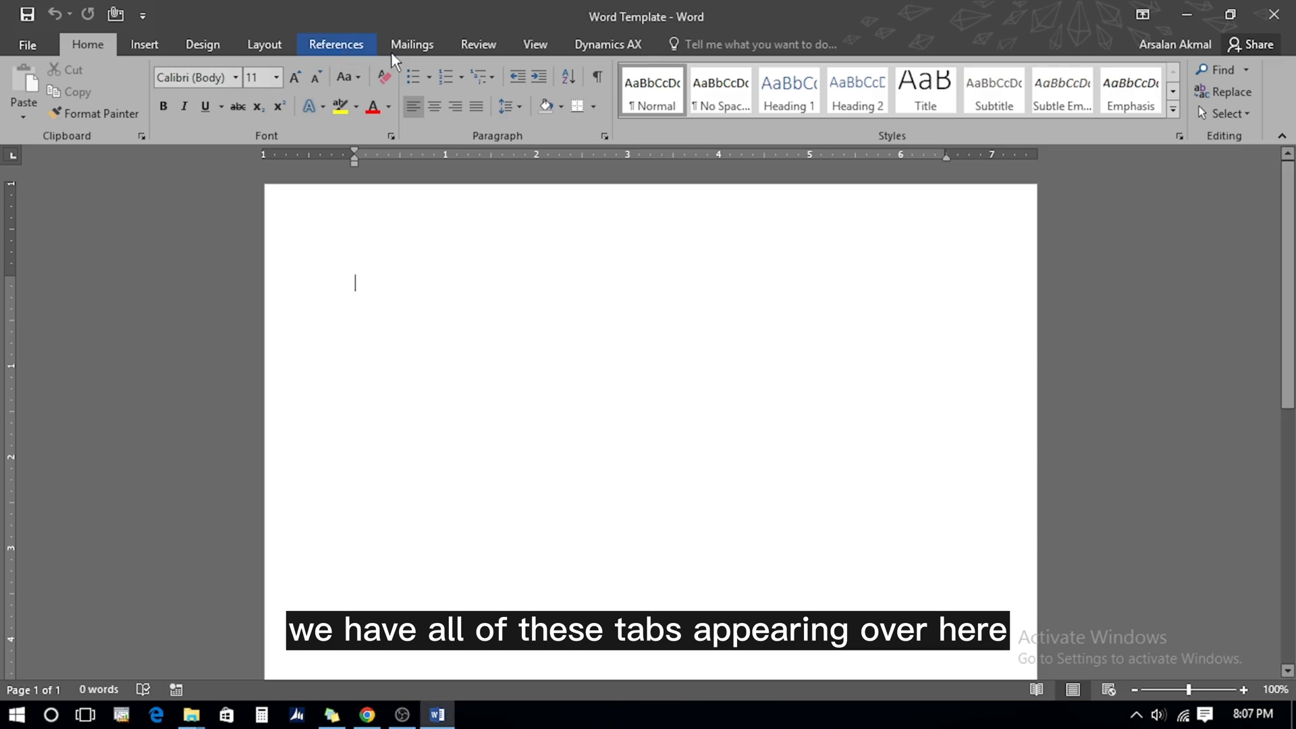
Tour the Mailings, Review, View, Dynamics AX, References, Design and Home ribbon tabs
left_click(414, 50)
left_click(483, 48)
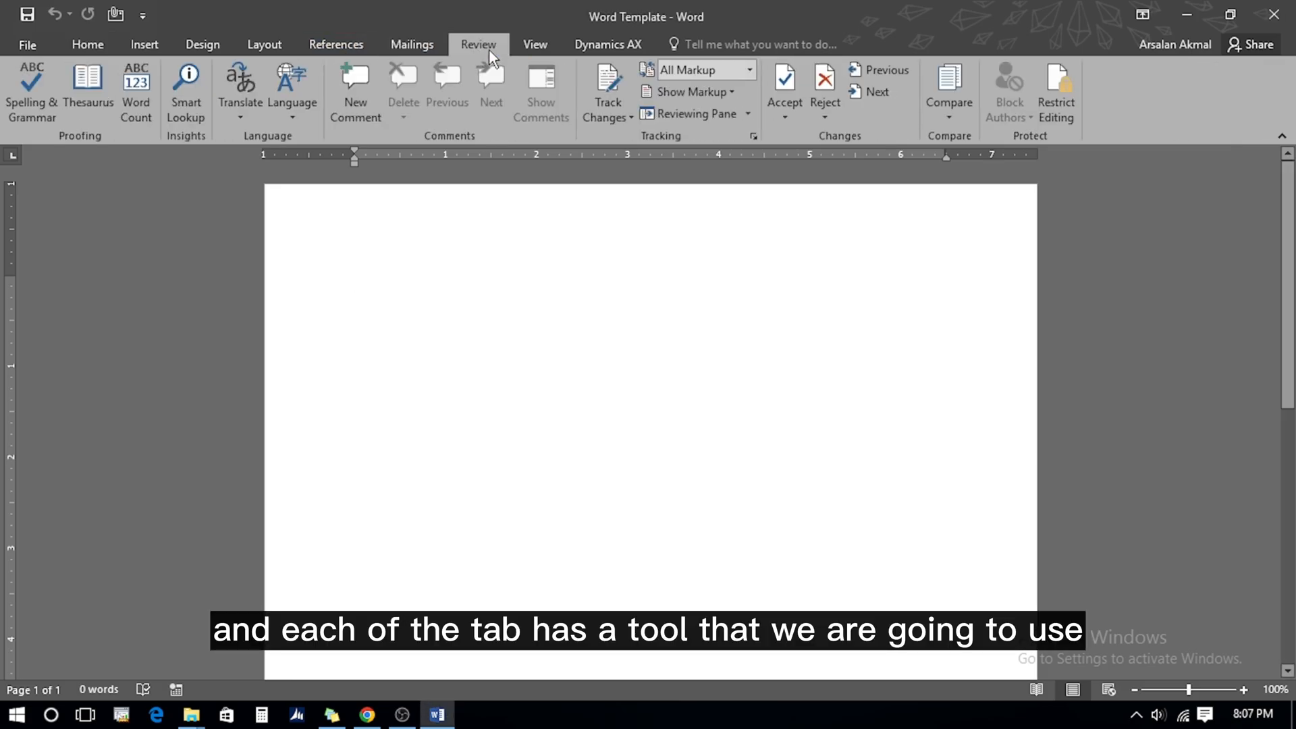
left_click(537, 50)
left_click(577, 49)
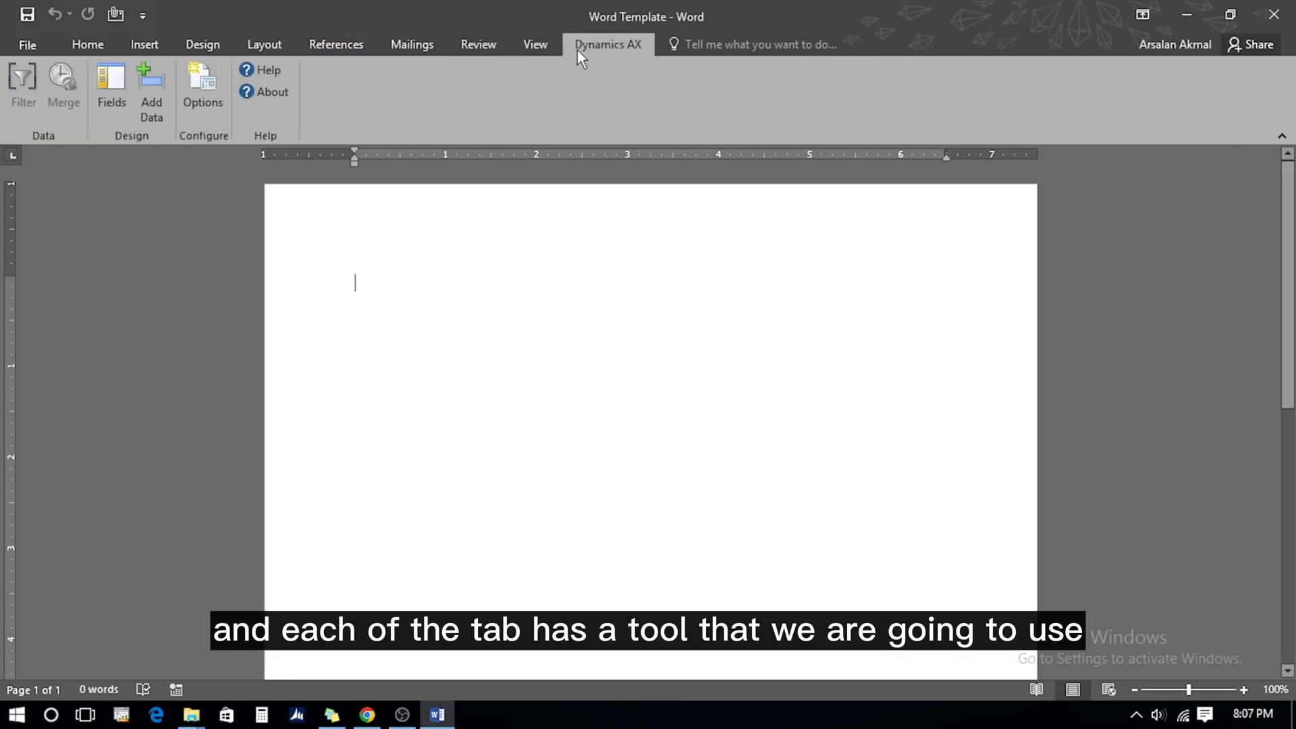
left_click(323, 47)
left_click(191, 47)
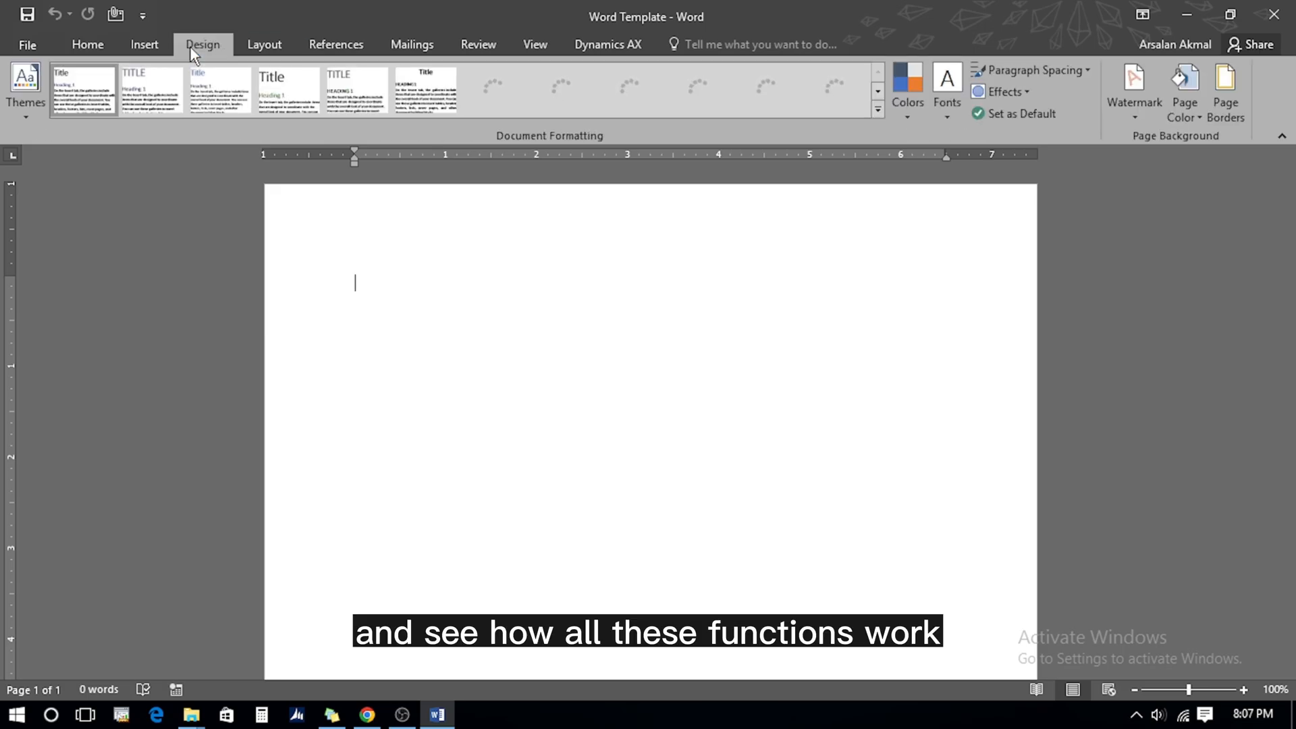
left_click(88, 45)
In the File backstage, preview the Blank document template under New, then view the Recent list
left_click(27, 46)
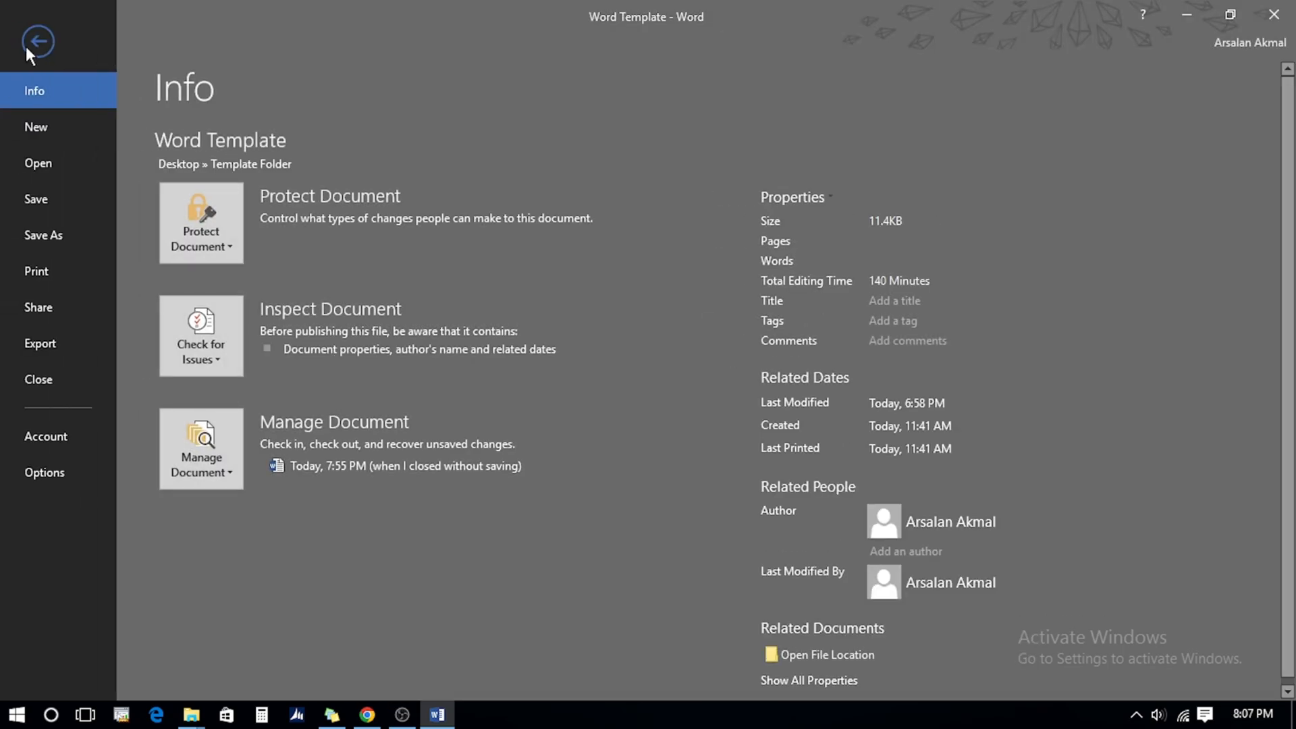
left_click(34, 131)
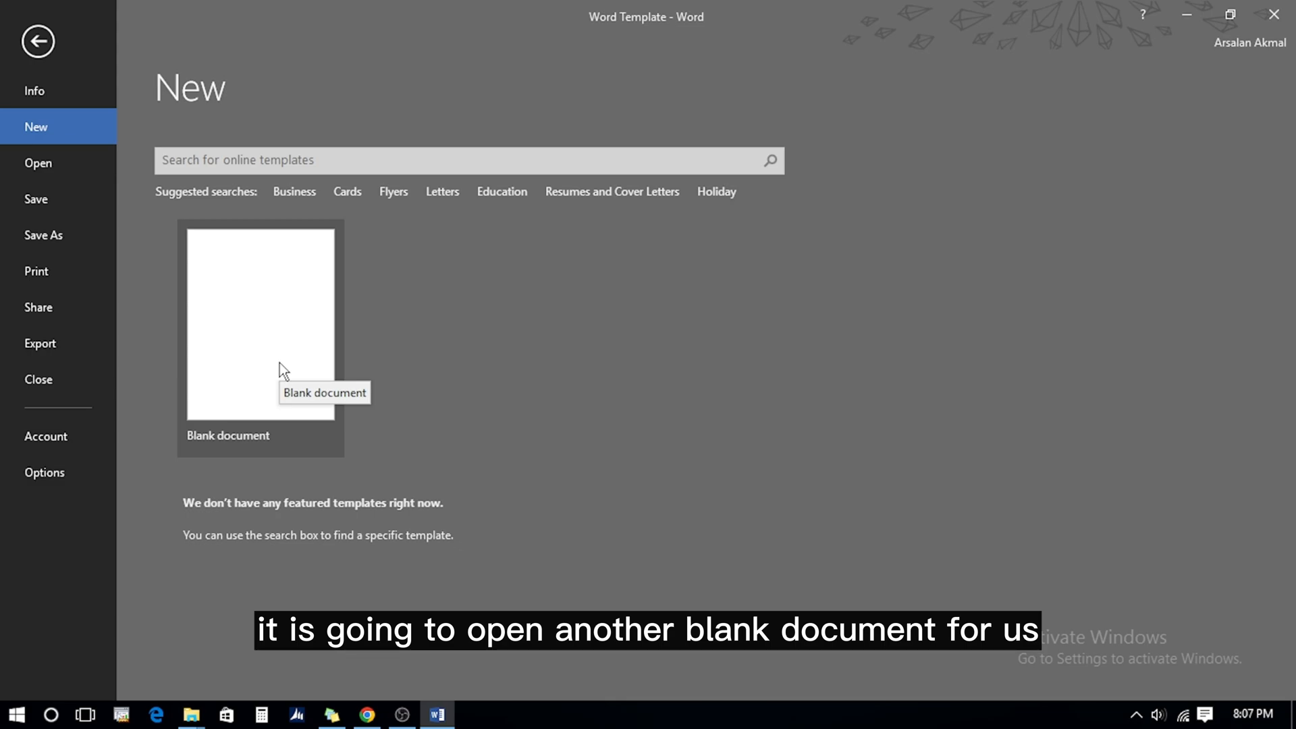
left_click(75, 168)
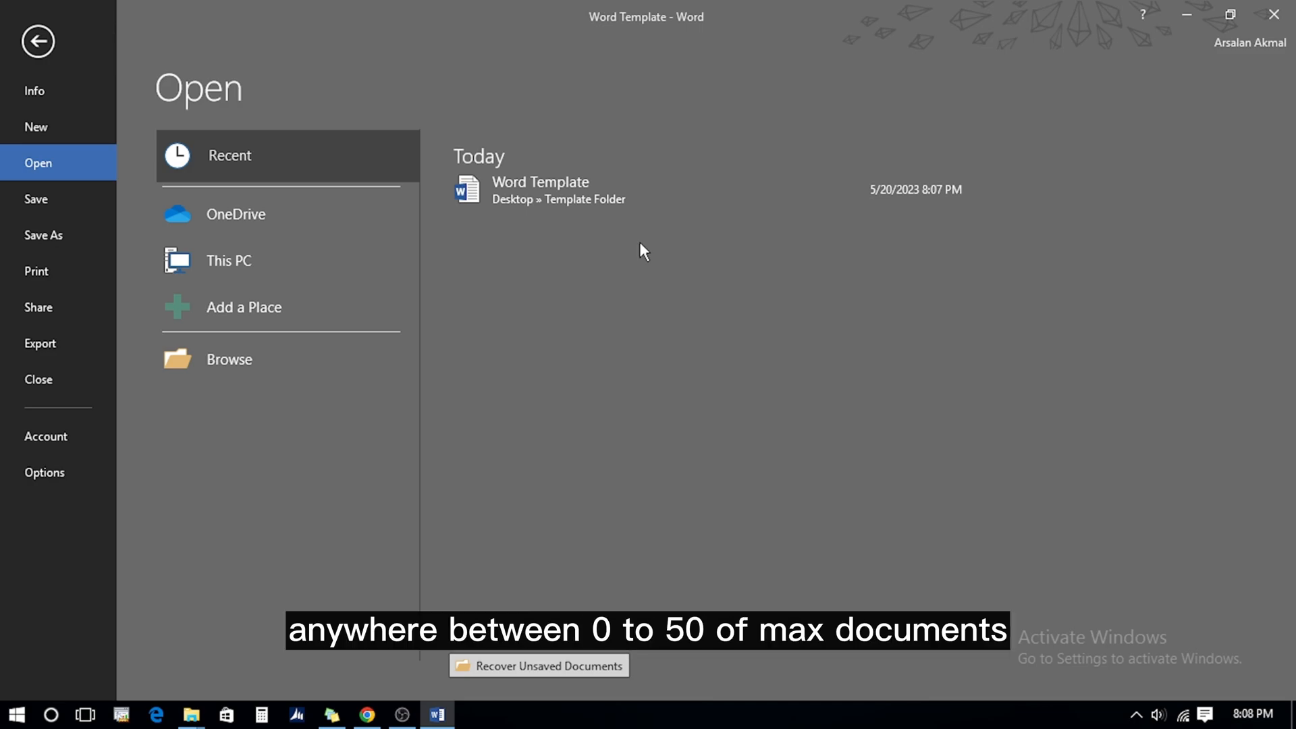
left_click(54, 474)
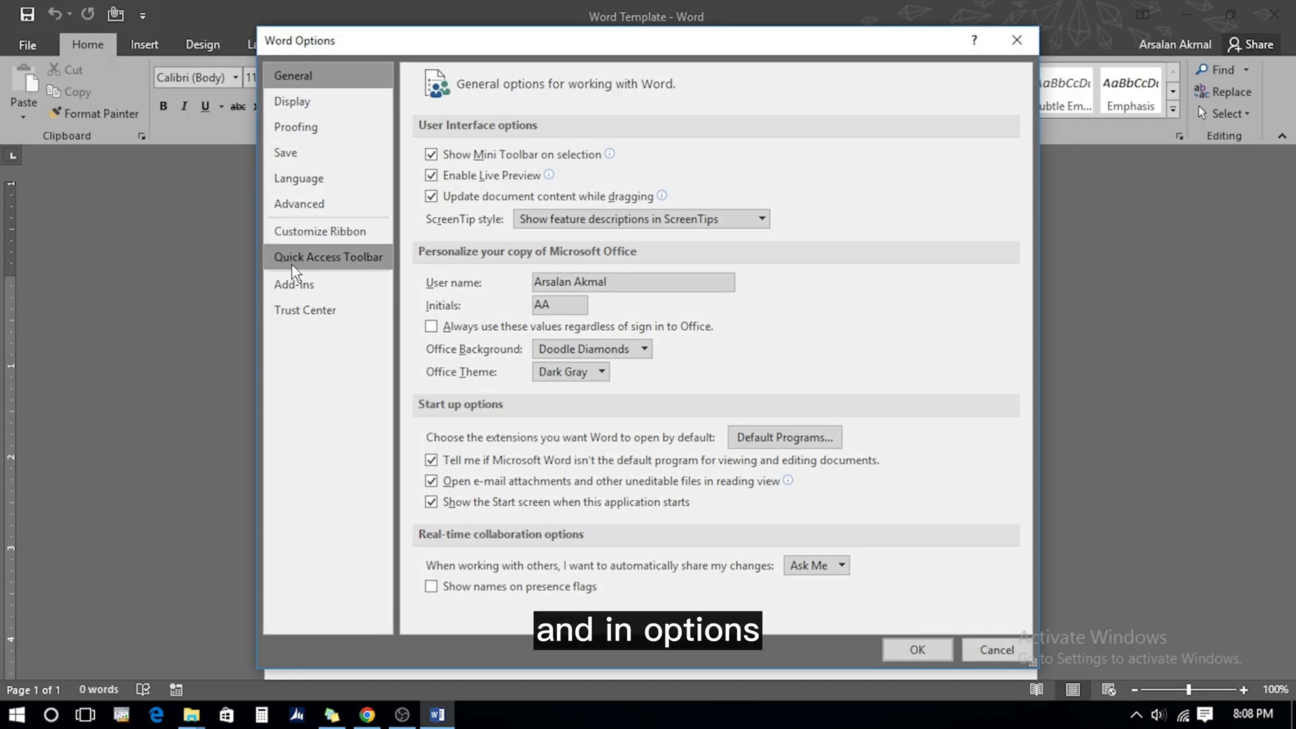
left_click(301, 208)
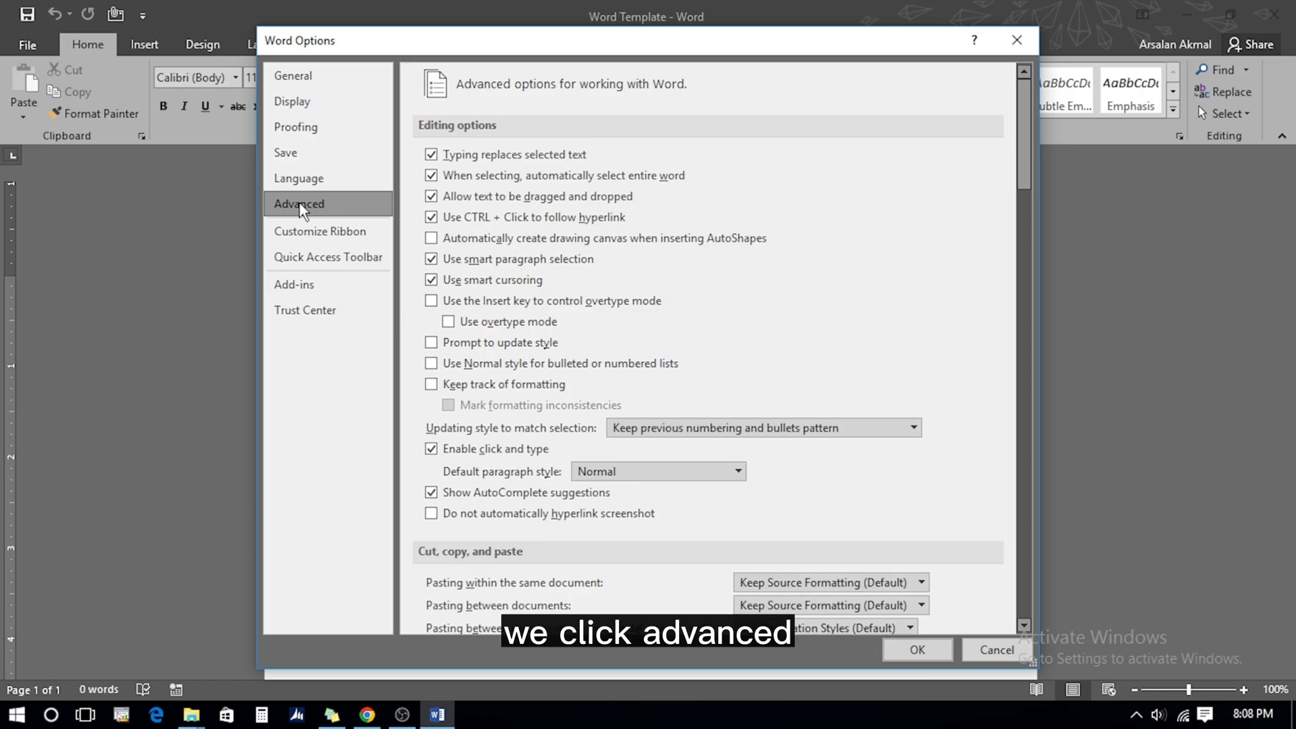
left_click_drag(1025, 143, 1026, 350)
mouse_move(436, 292)
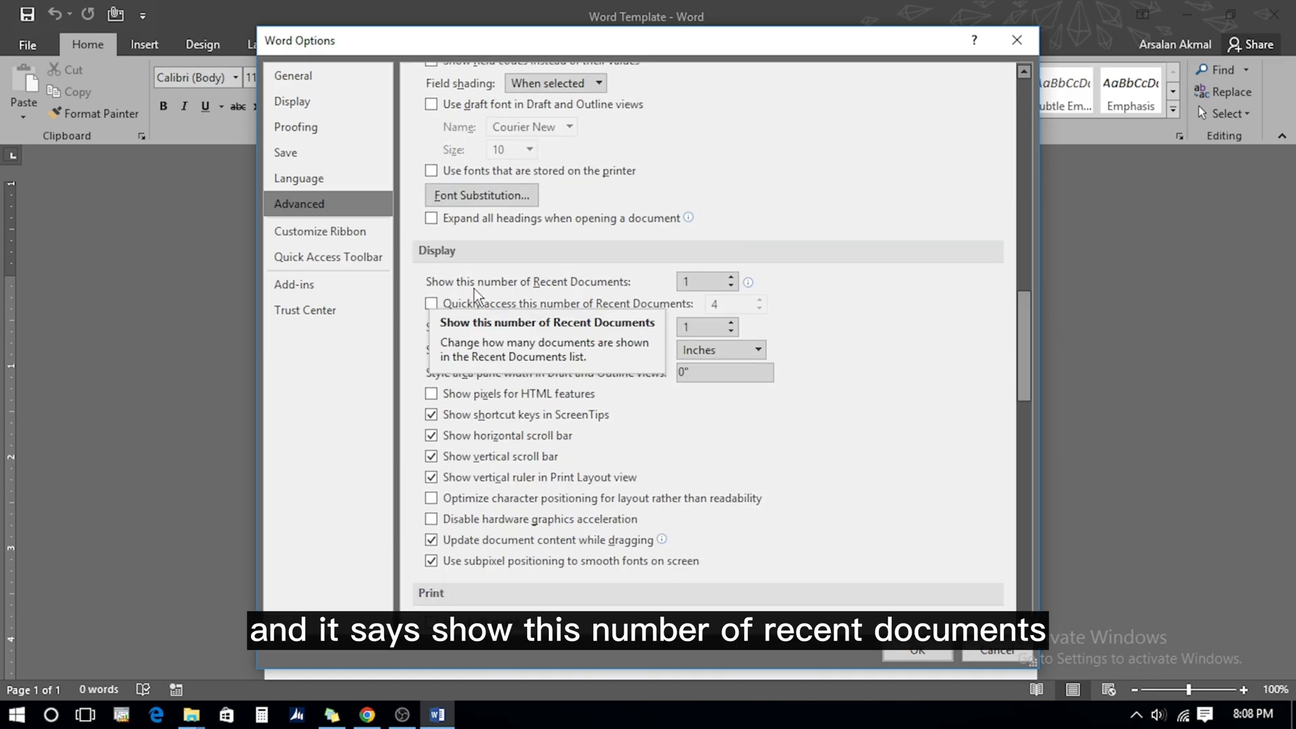
left_click(693, 281)
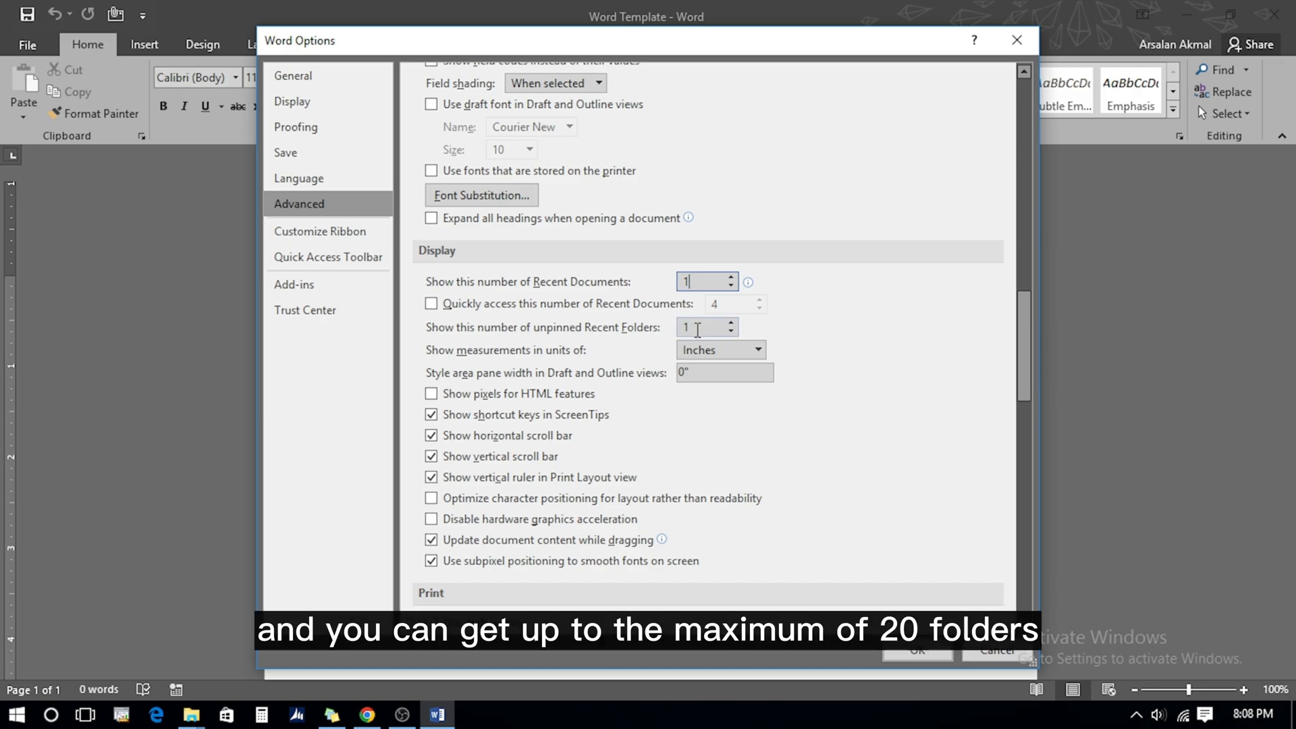
left_click(695, 329)
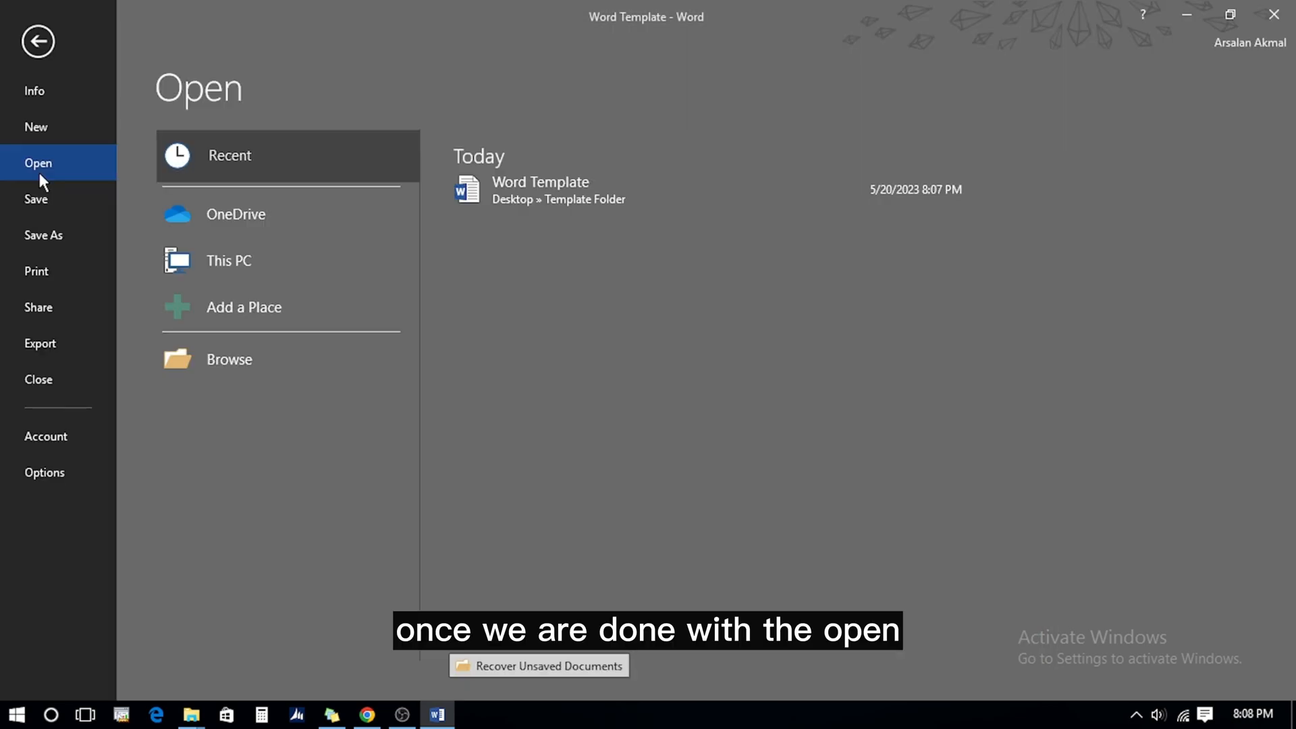
Save Word Template twice from the backstage and return to its Info page
left_click(38, 200)
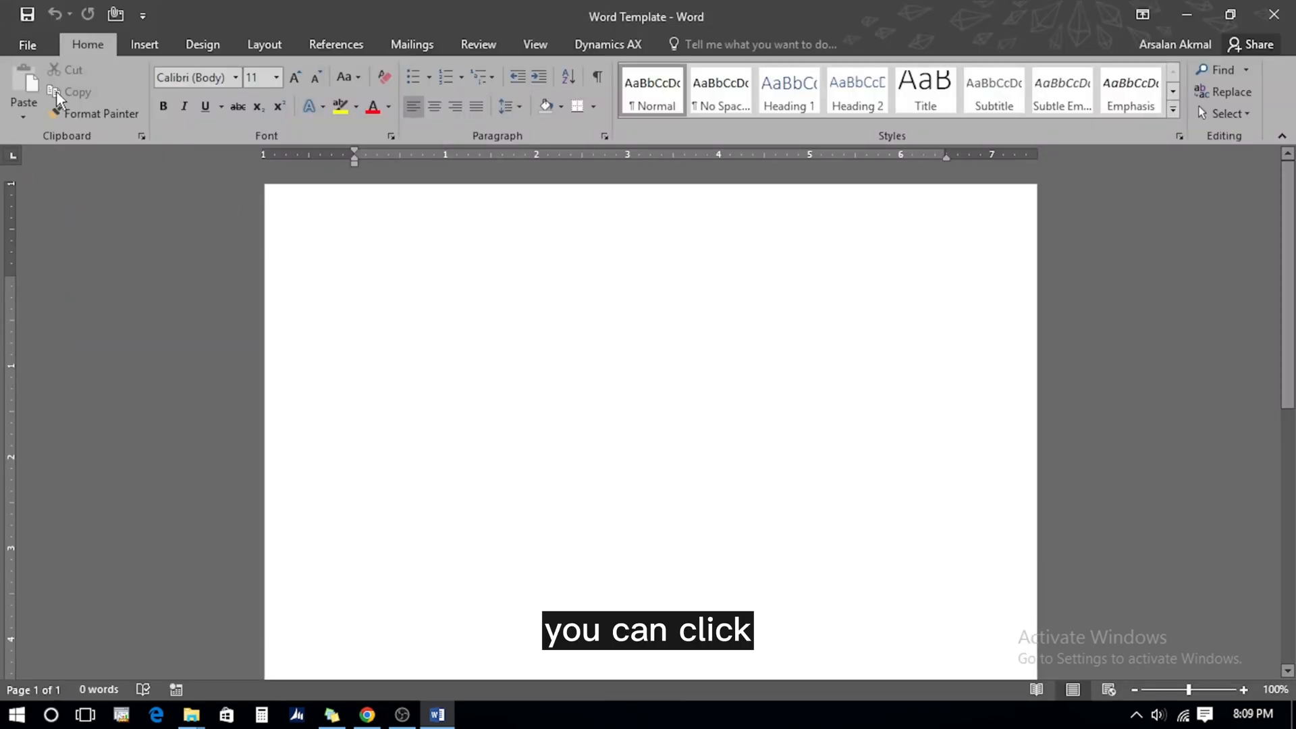
left_click(26, 49)
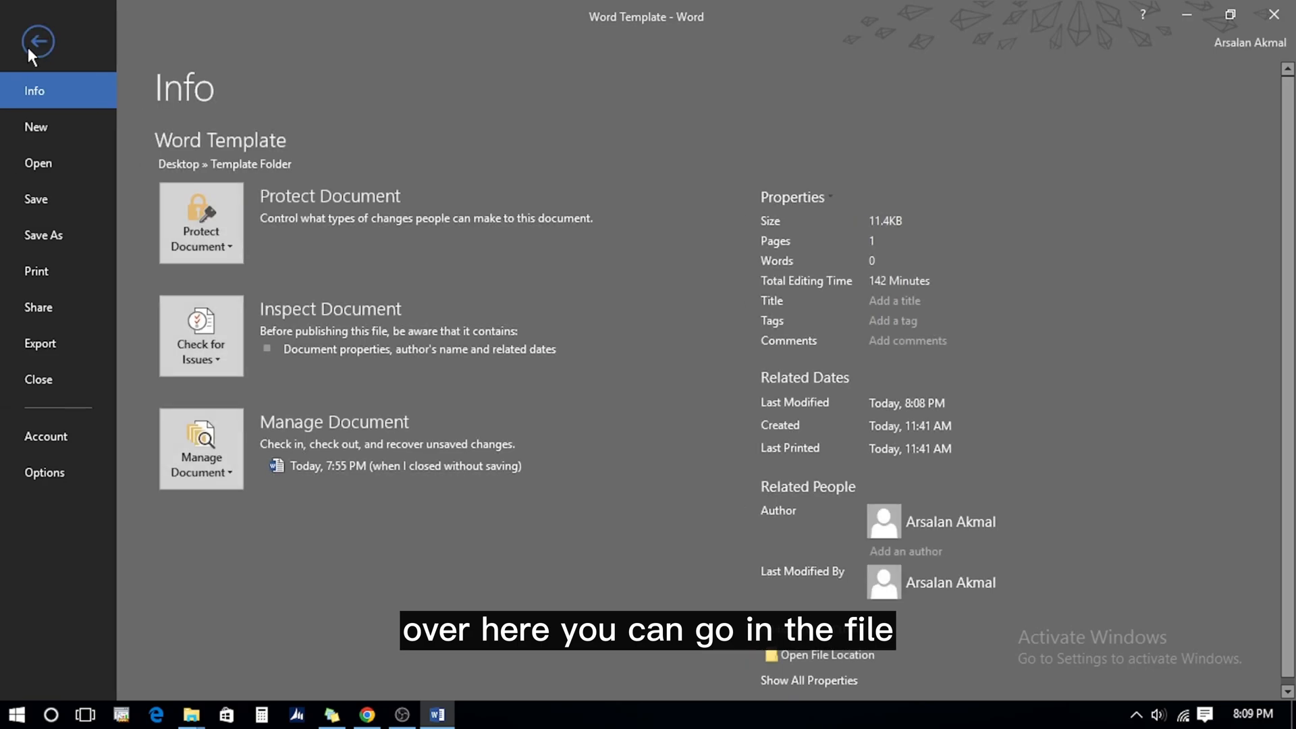
left_click(39, 202)
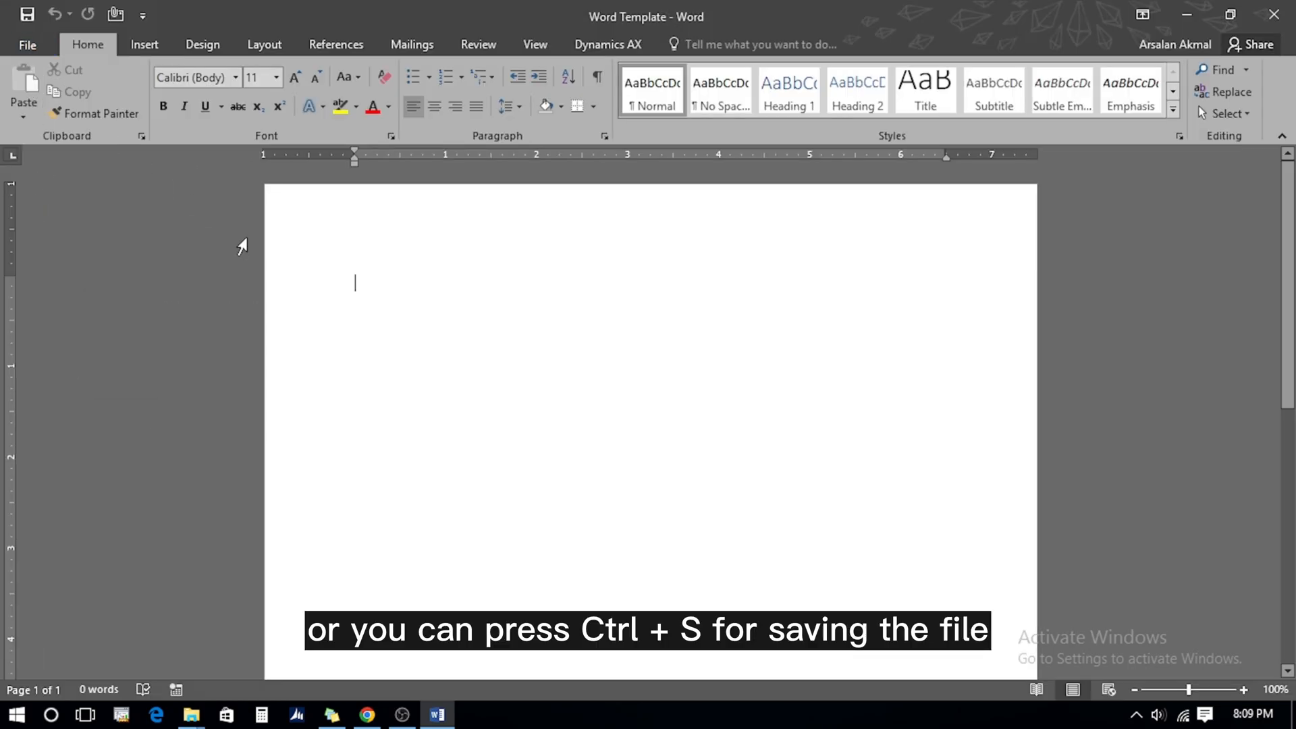
left_click(26, 45)
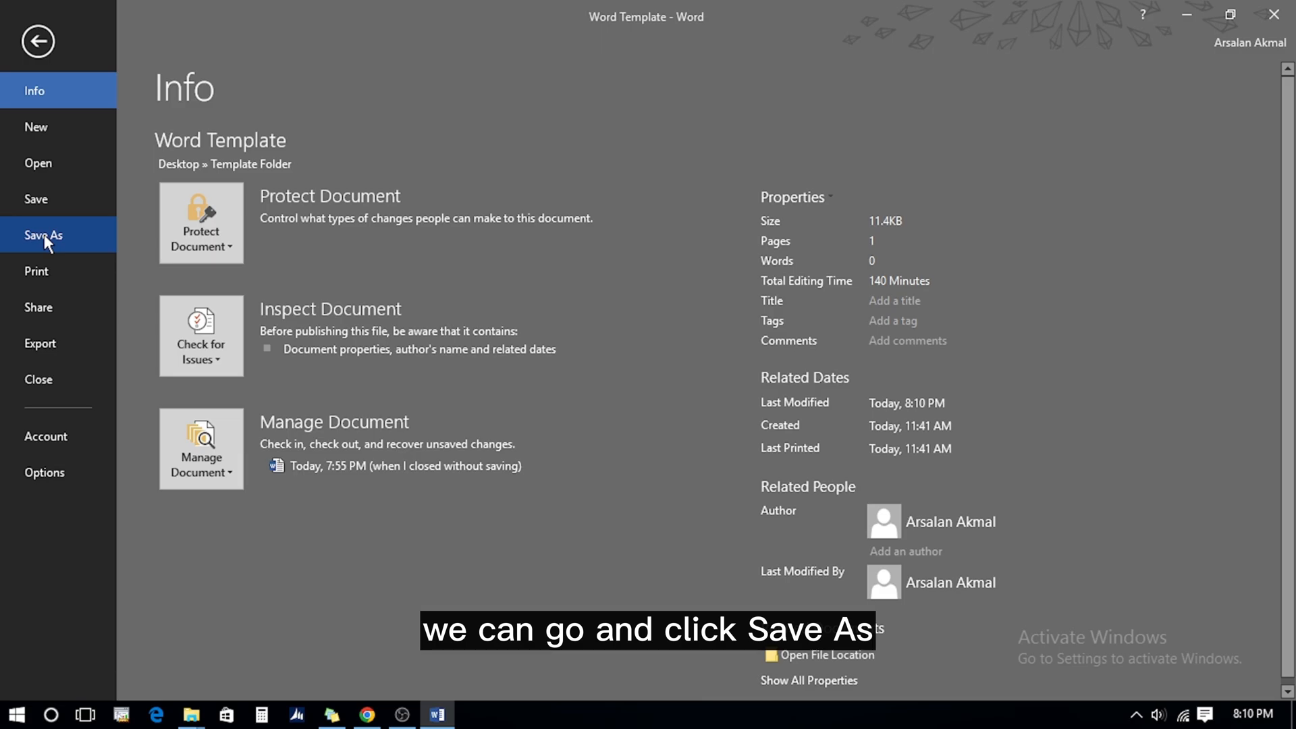
Save a copy named 'Word Template 2' in Desktop > Template Folder
left_click(43, 233)
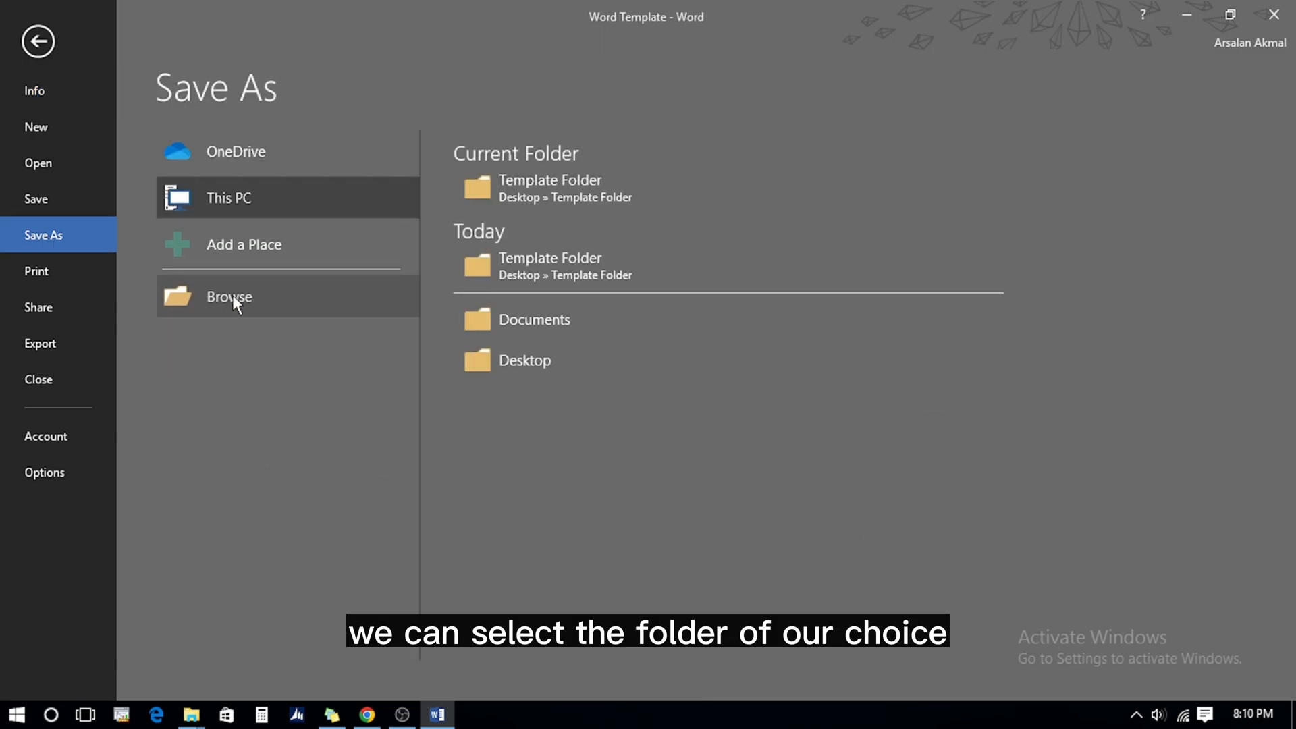
left_click(233, 297)
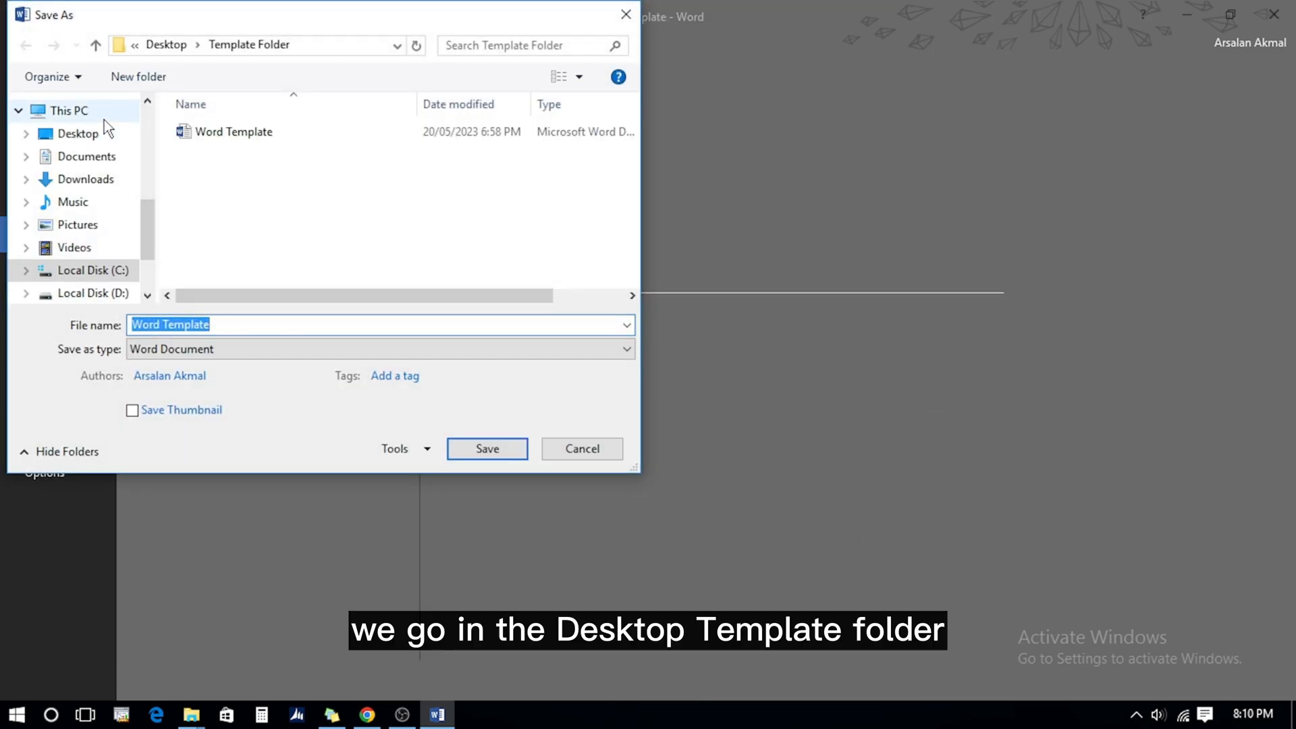
left_click(104, 131)
left_click(213, 173)
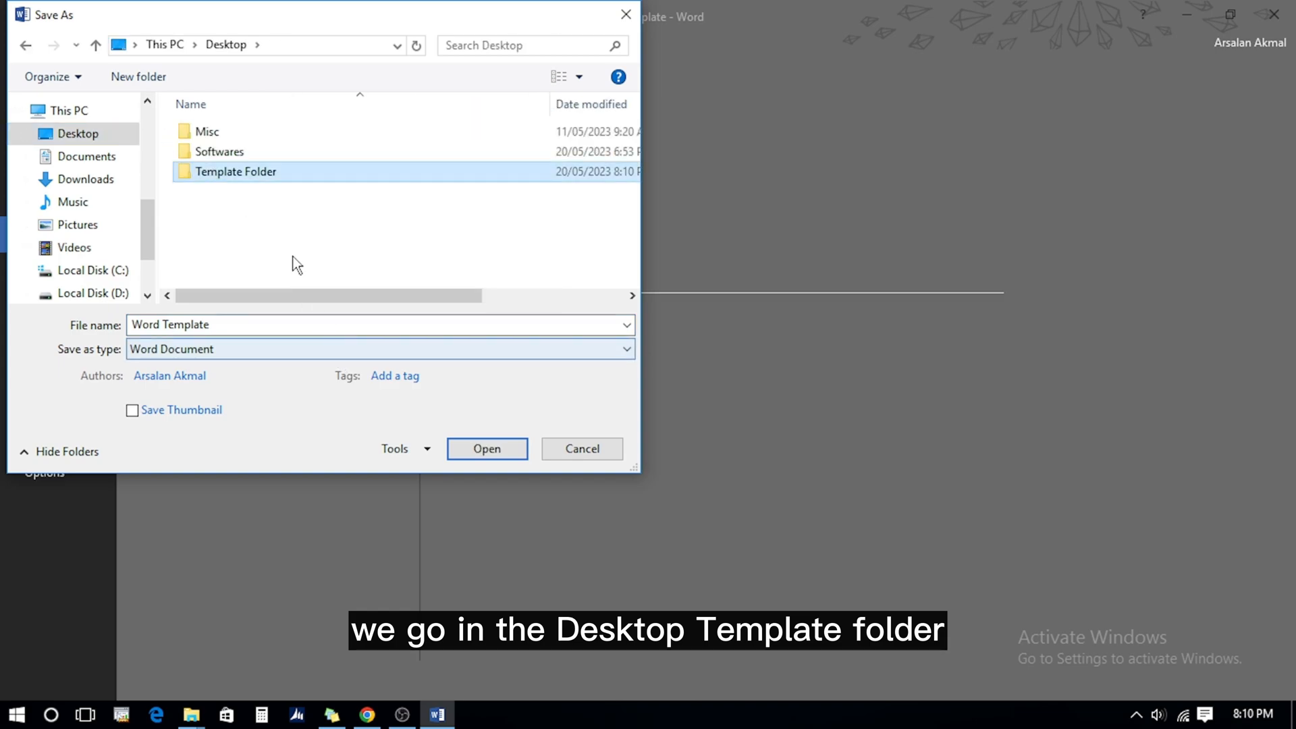
double_click(213, 173)
left_click(239, 327)
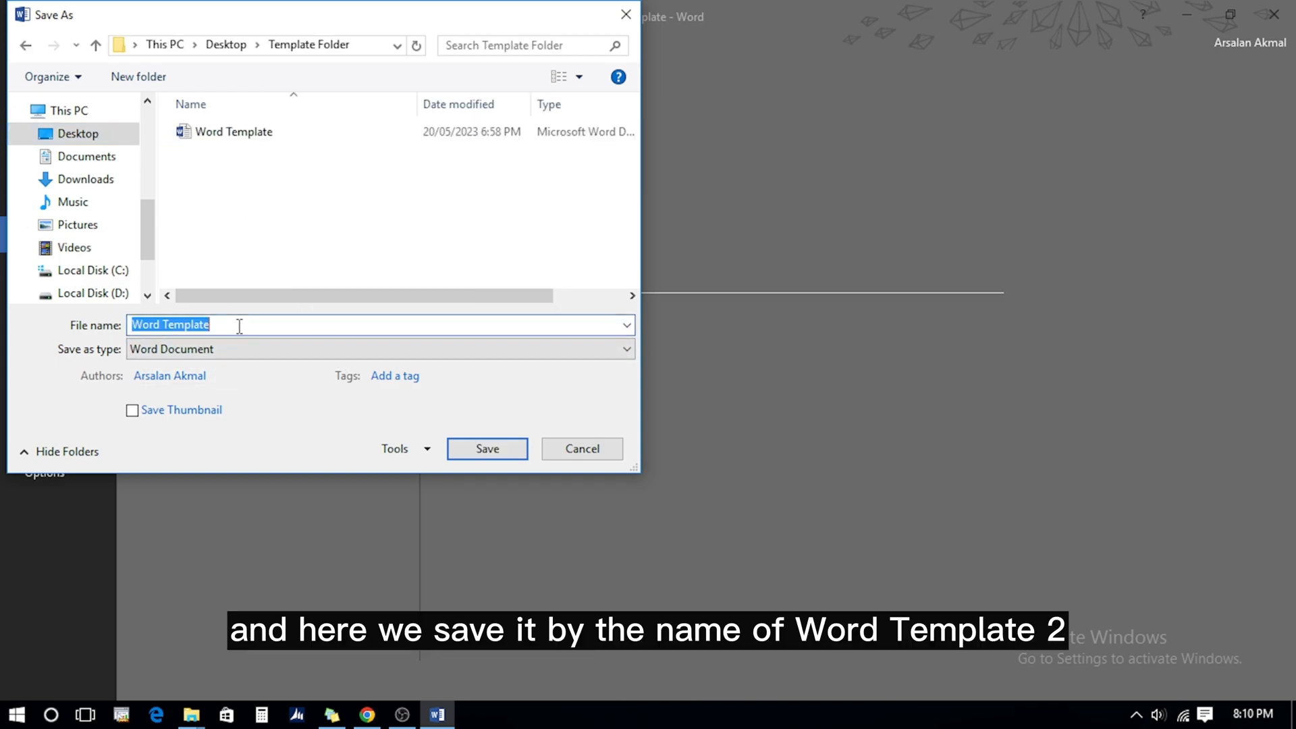
left_click(240, 327)
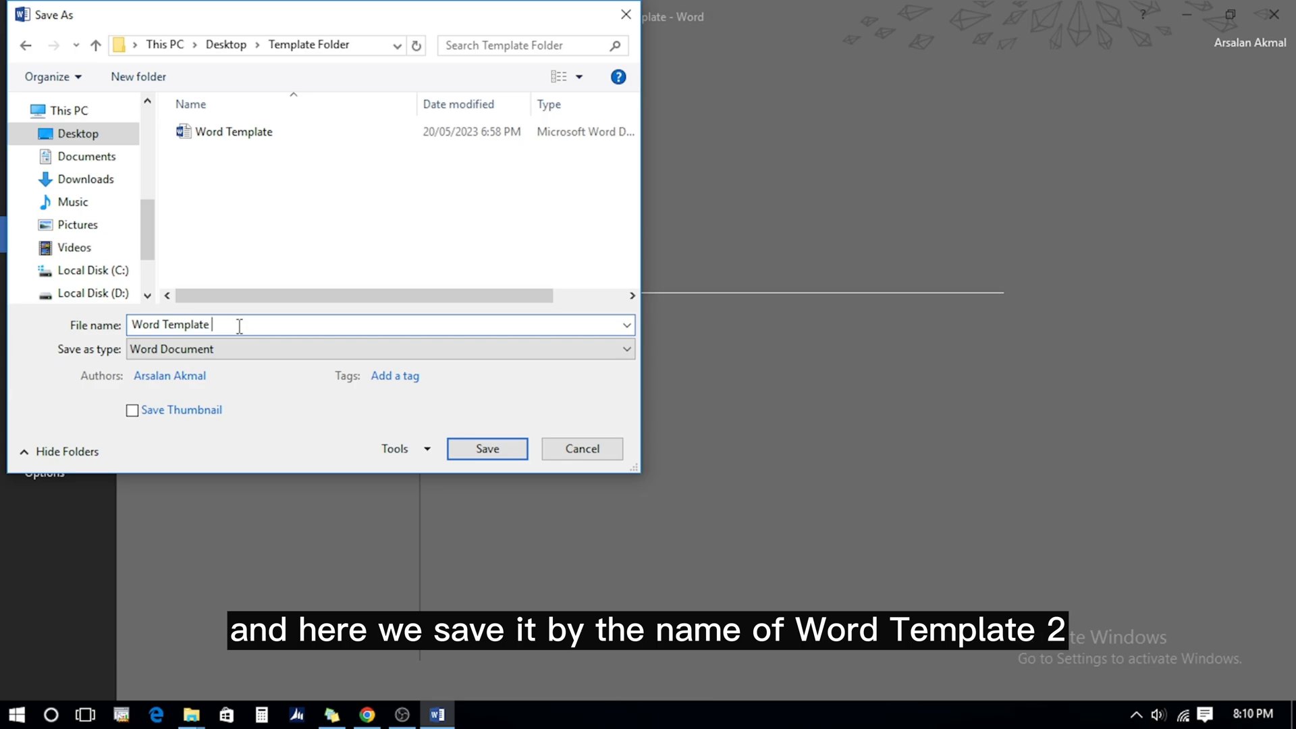
type("2")
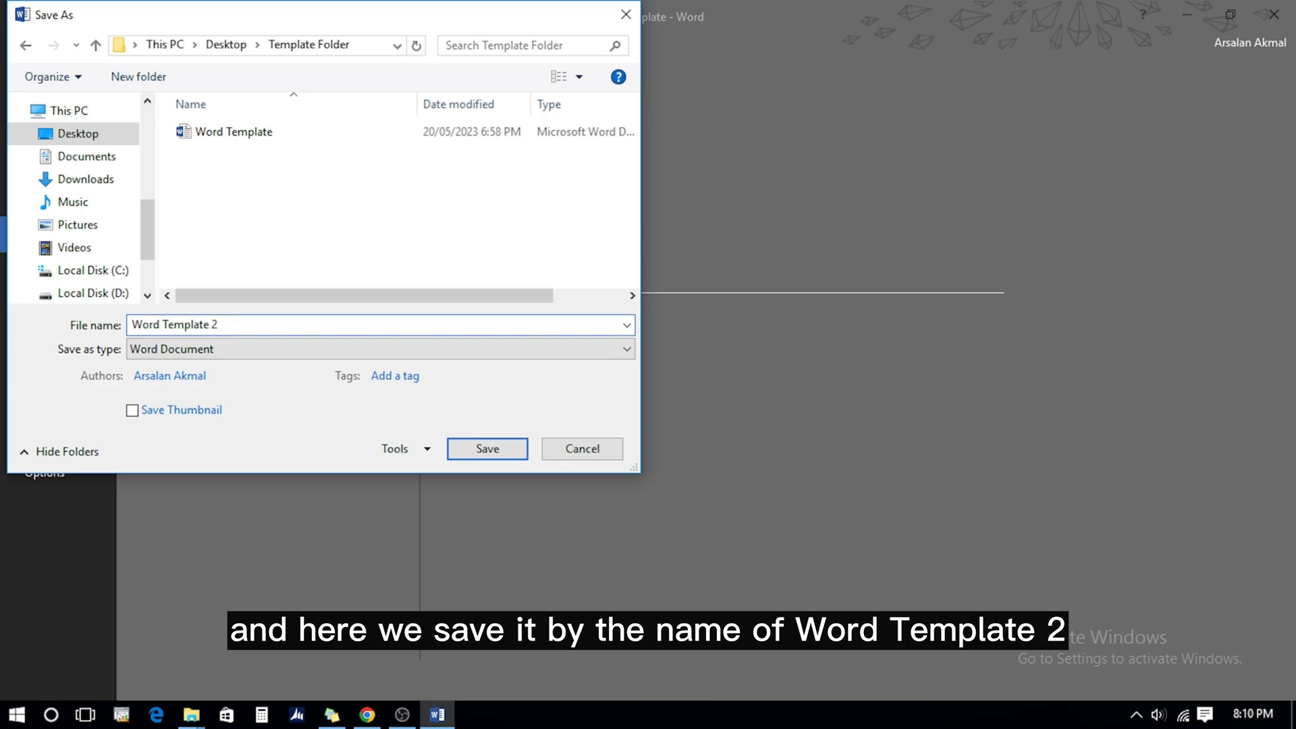
left_click(486, 450)
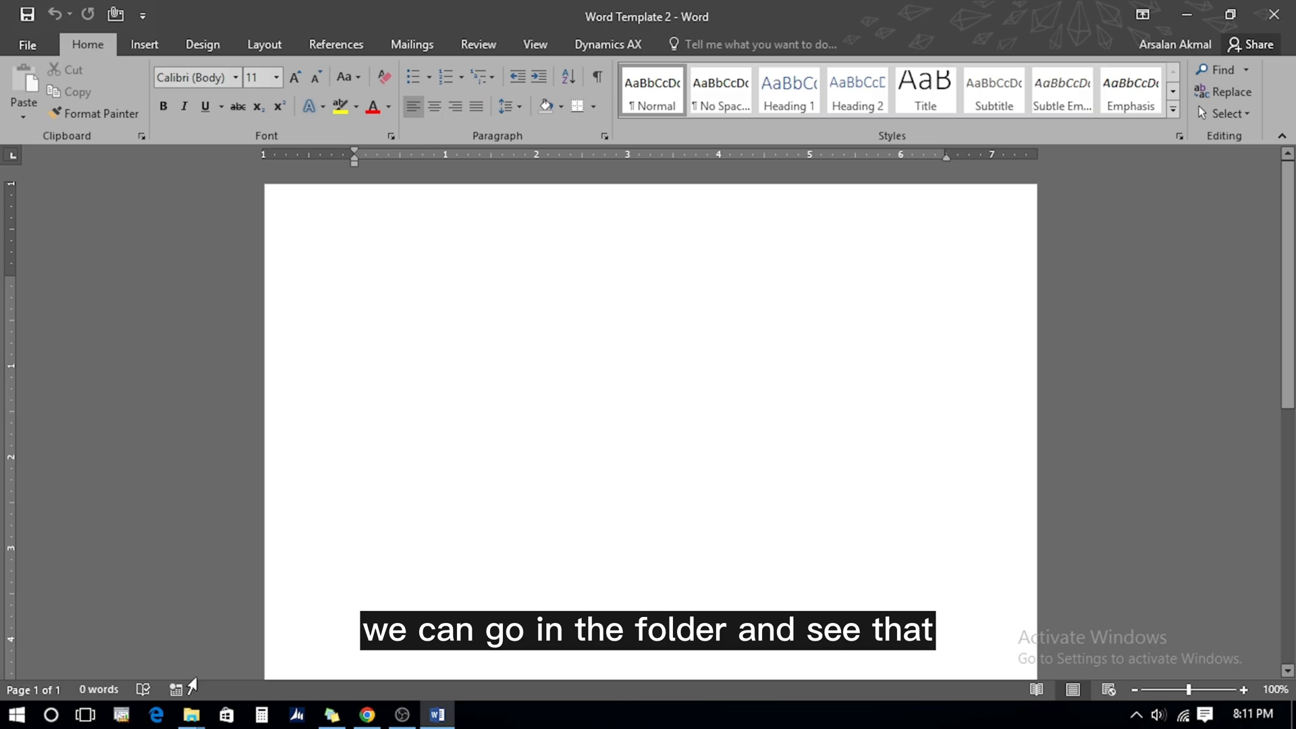
Confirm both Word Template files in Template Folder via File Explorer, then go to Word's Print page
left_click(192, 715)
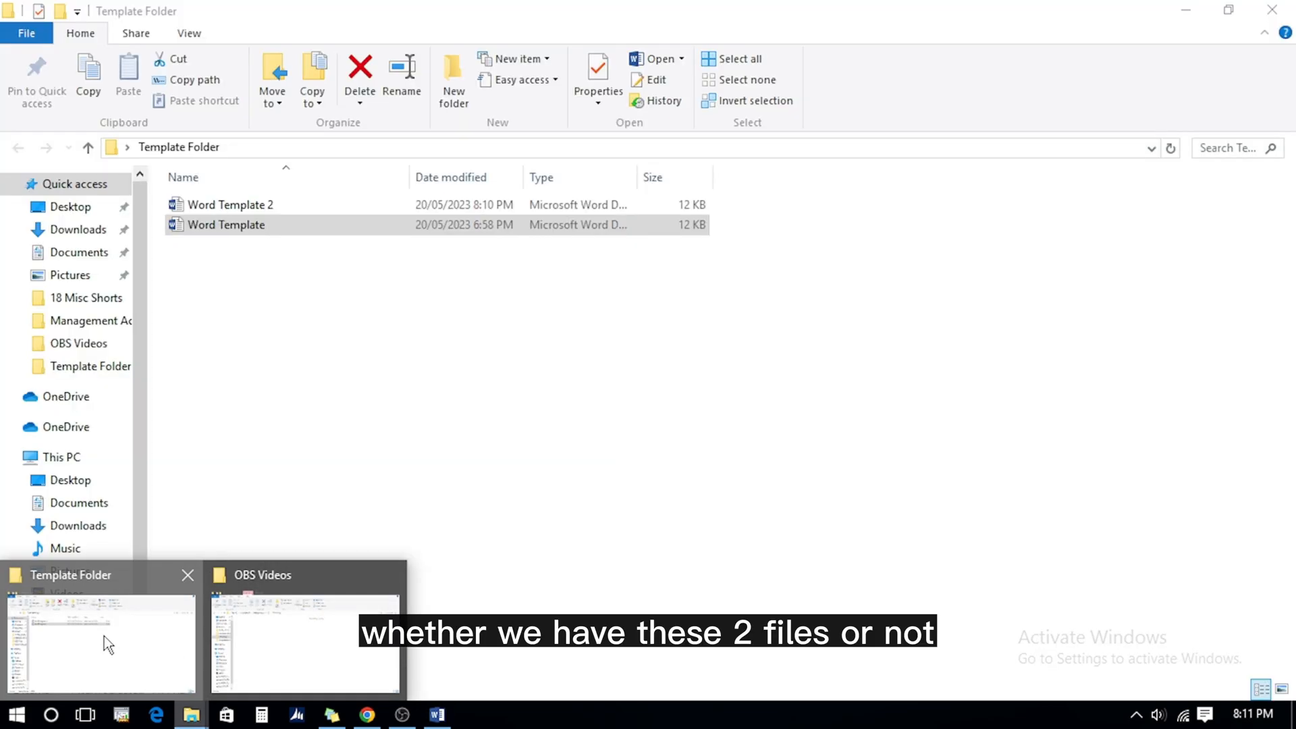
left_click(104, 641)
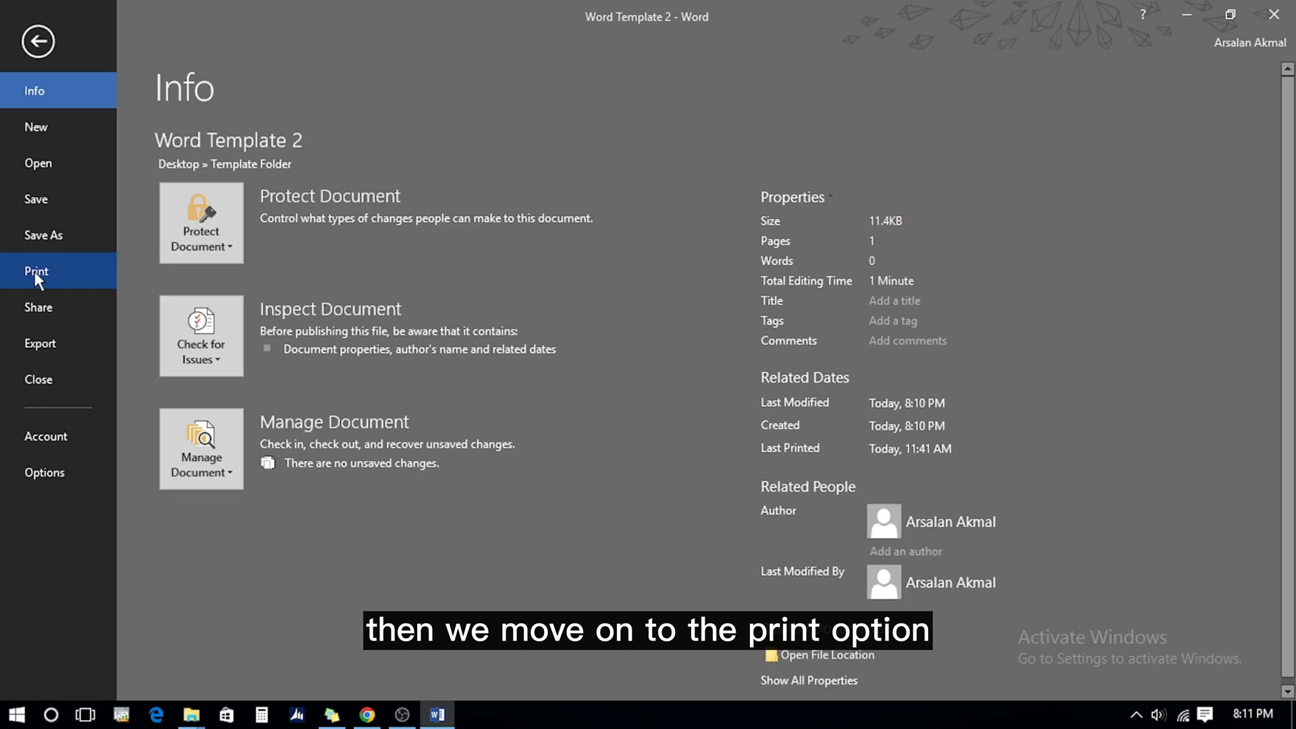
left_click(35, 274)
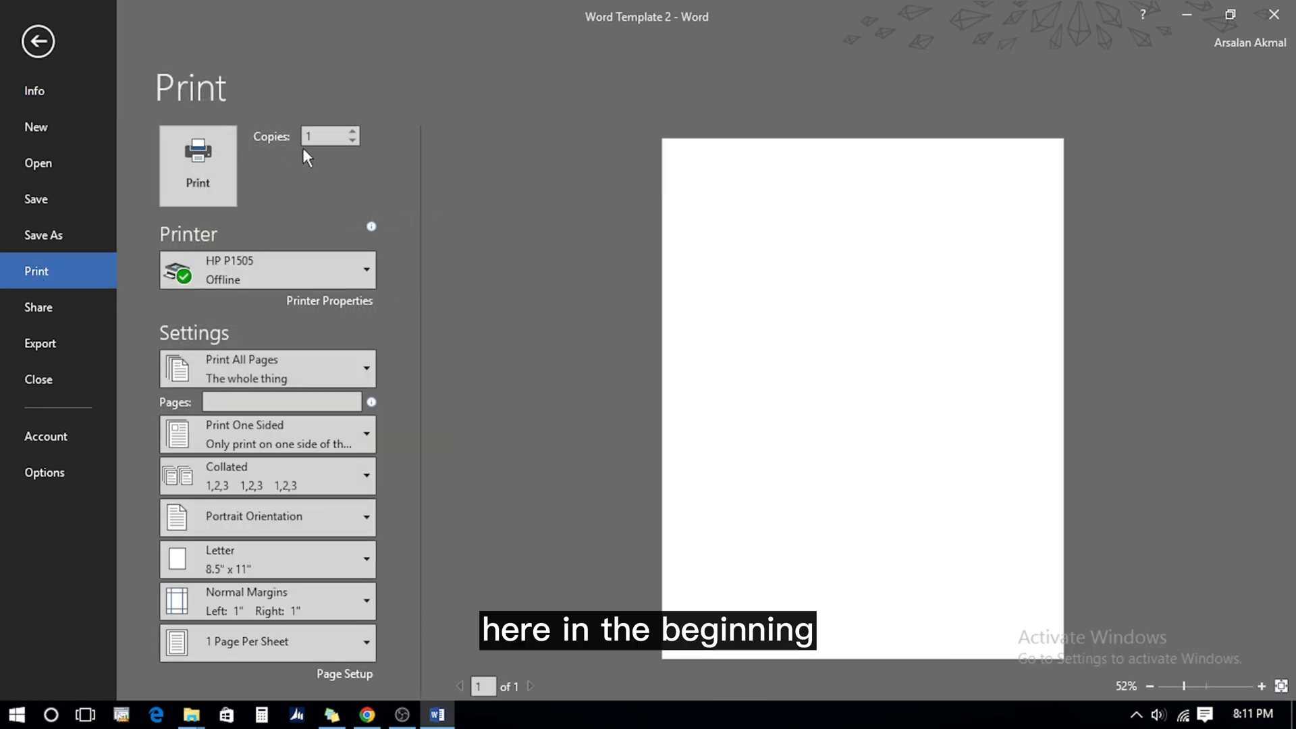
Set copies to 3 and browse the printer and page-range lists without changing them
left_click(353, 132)
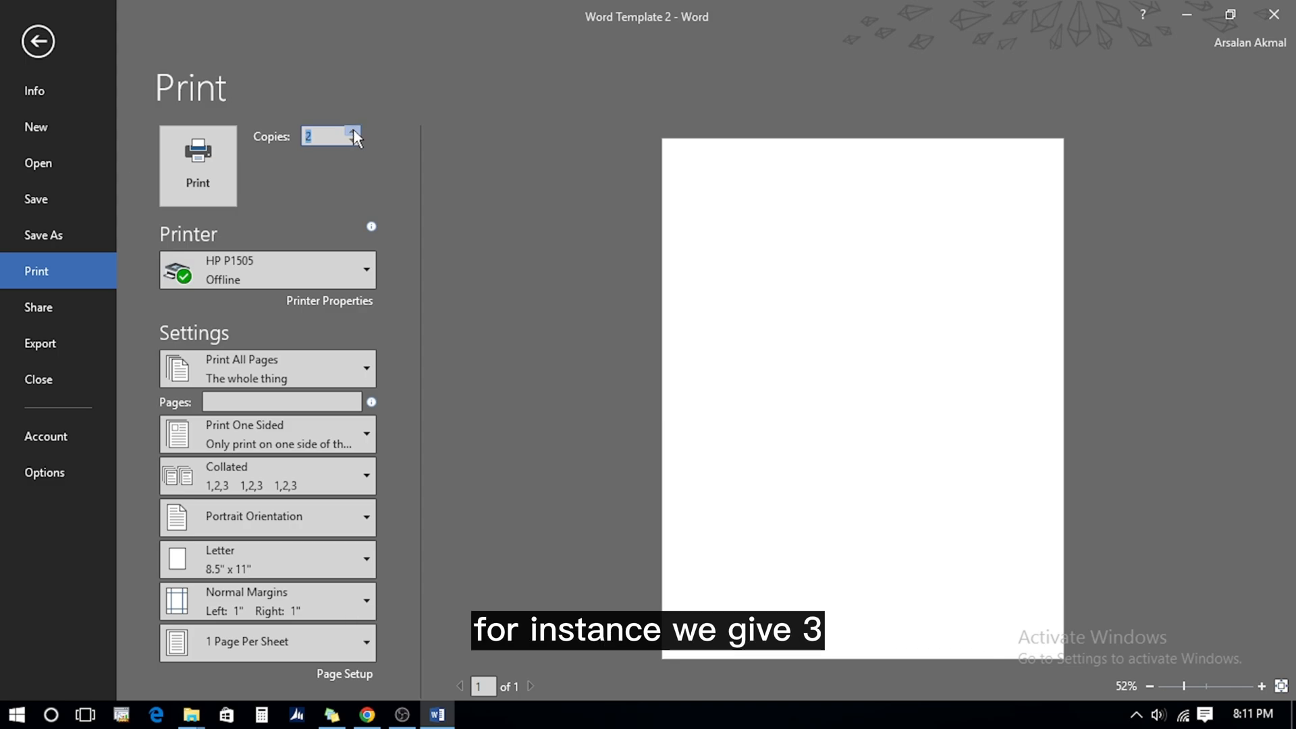
left_click(334, 134)
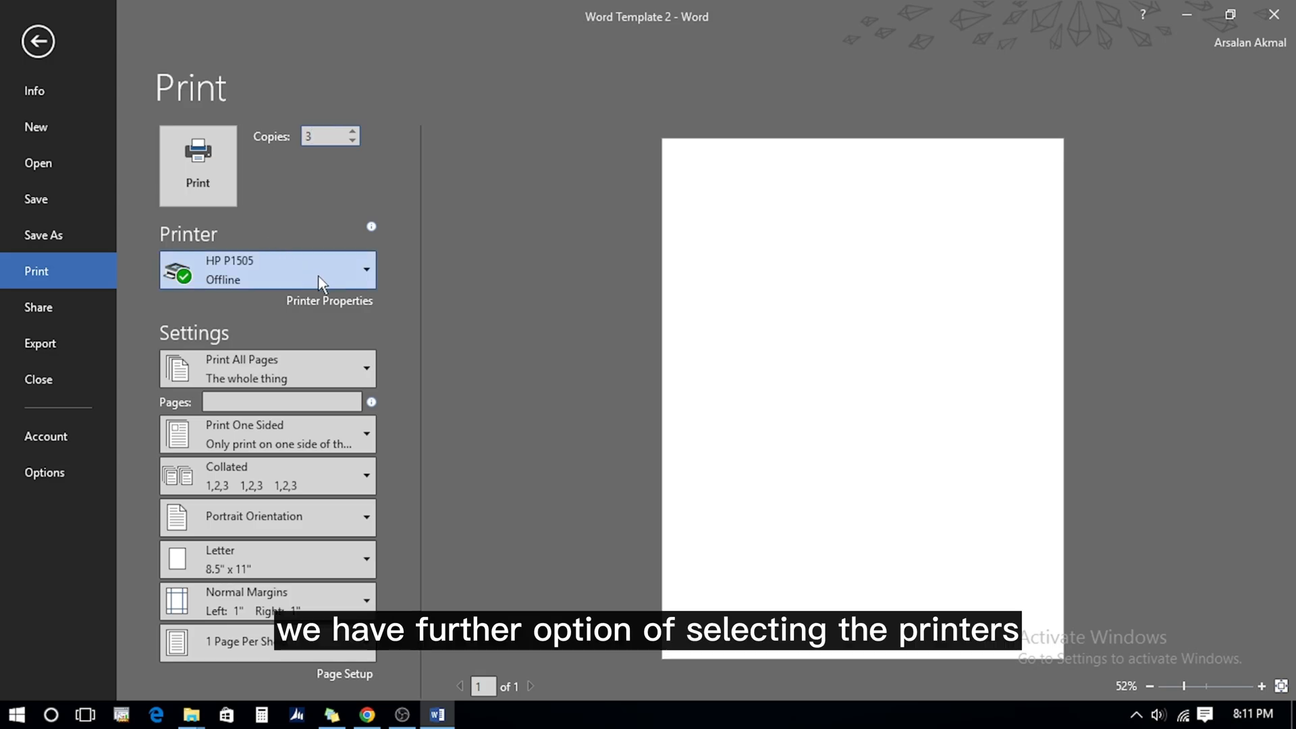
left_click(367, 273)
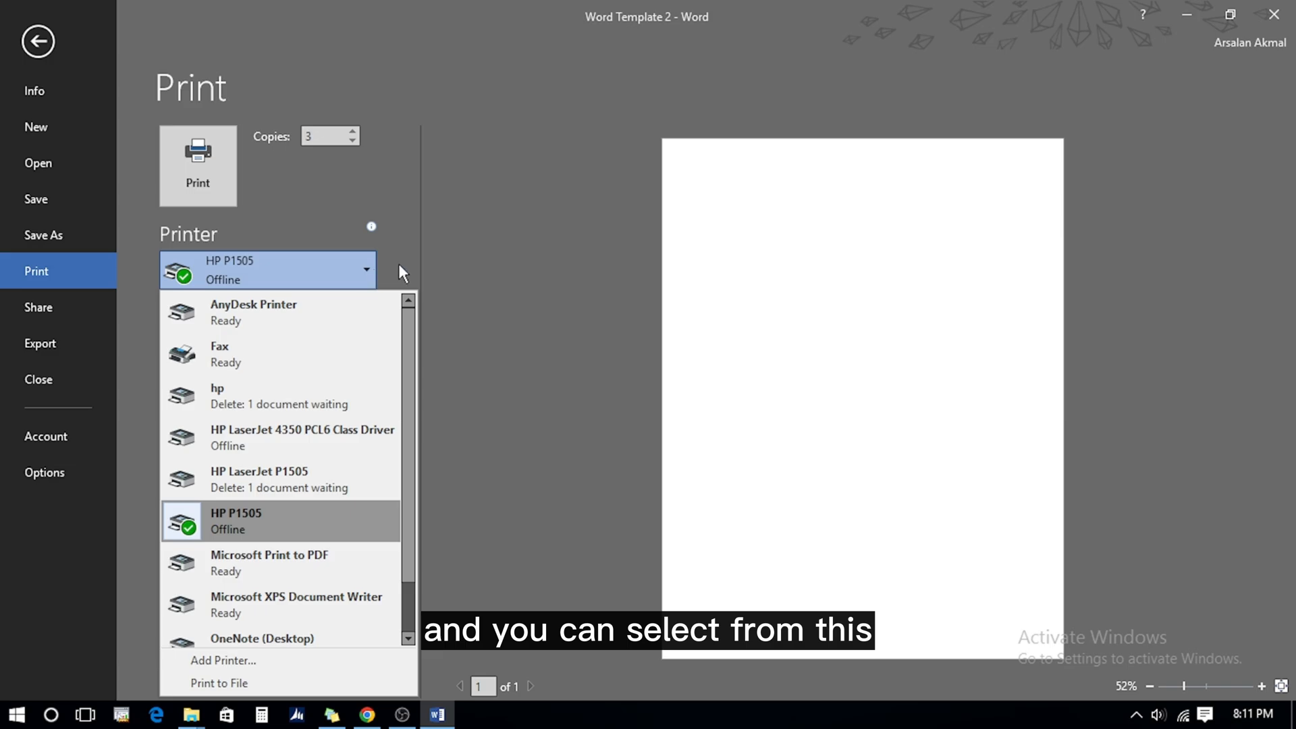
left_click(399, 265)
left_click(301, 375)
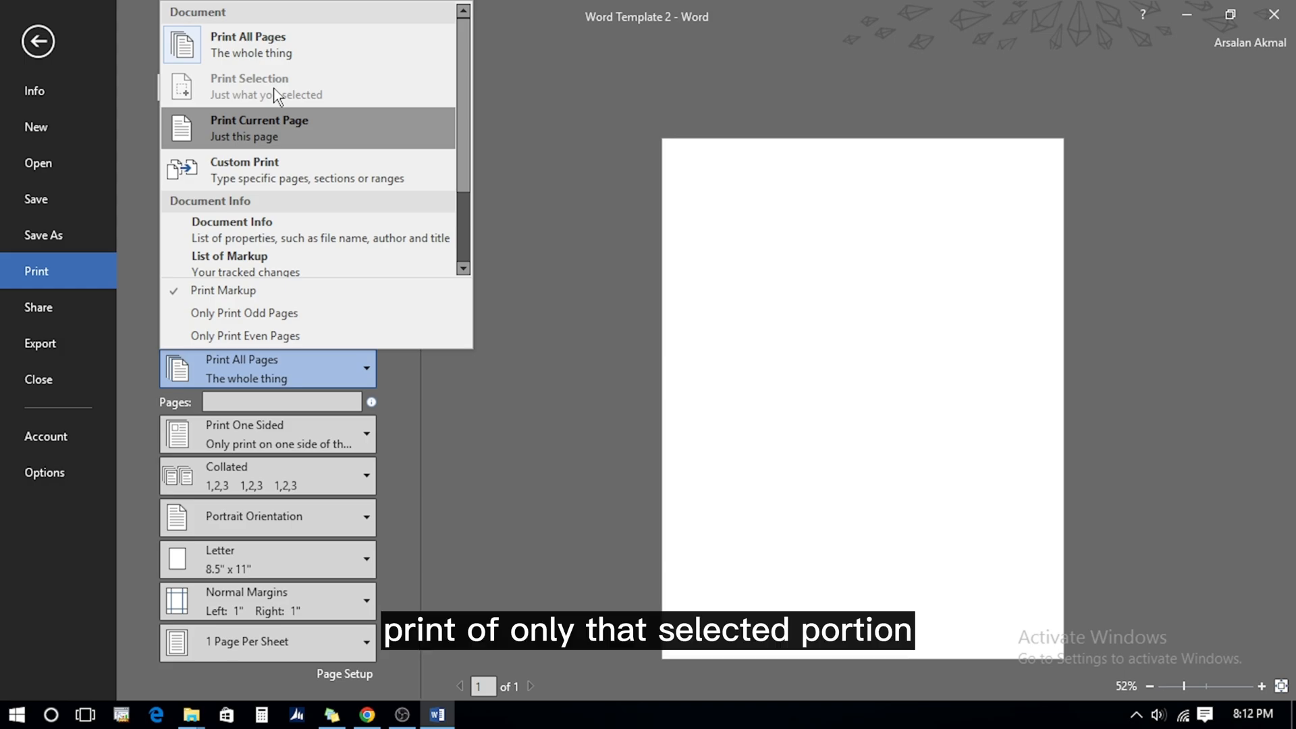
left_click(243, 401)
left_click(346, 367)
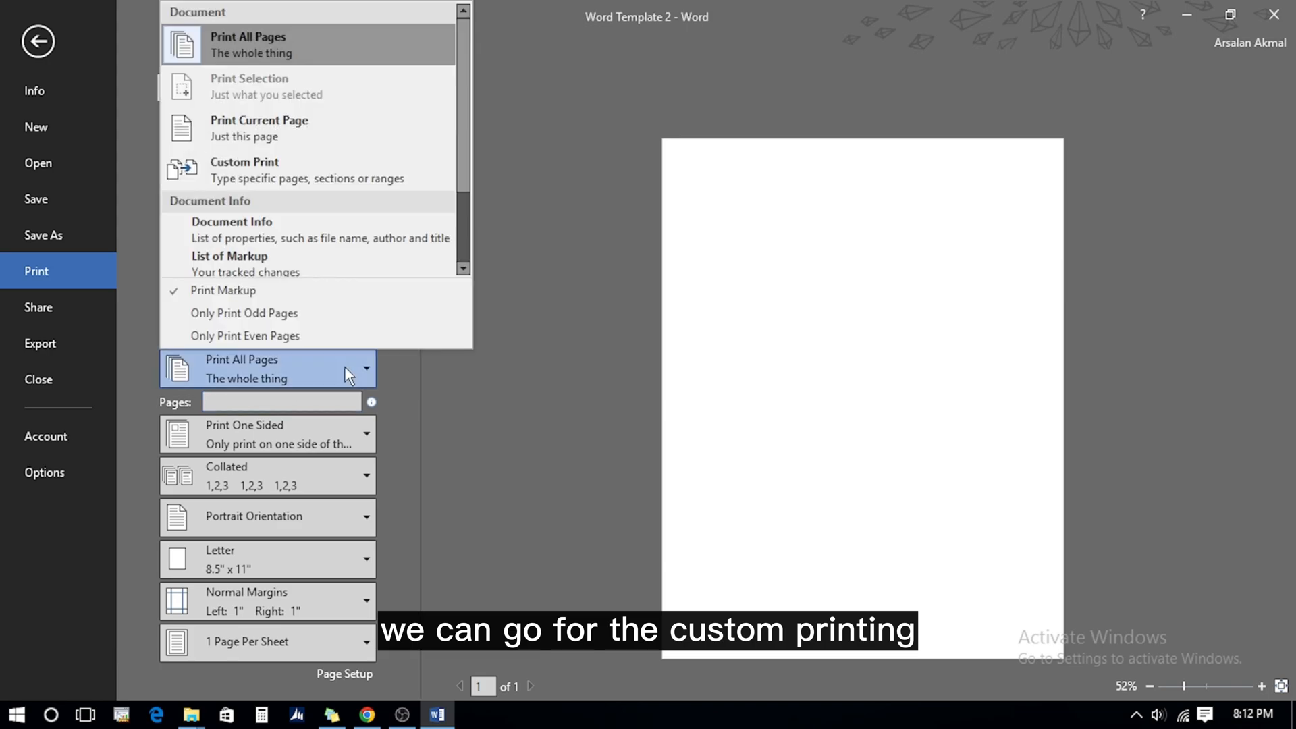
left_click(472, 468)
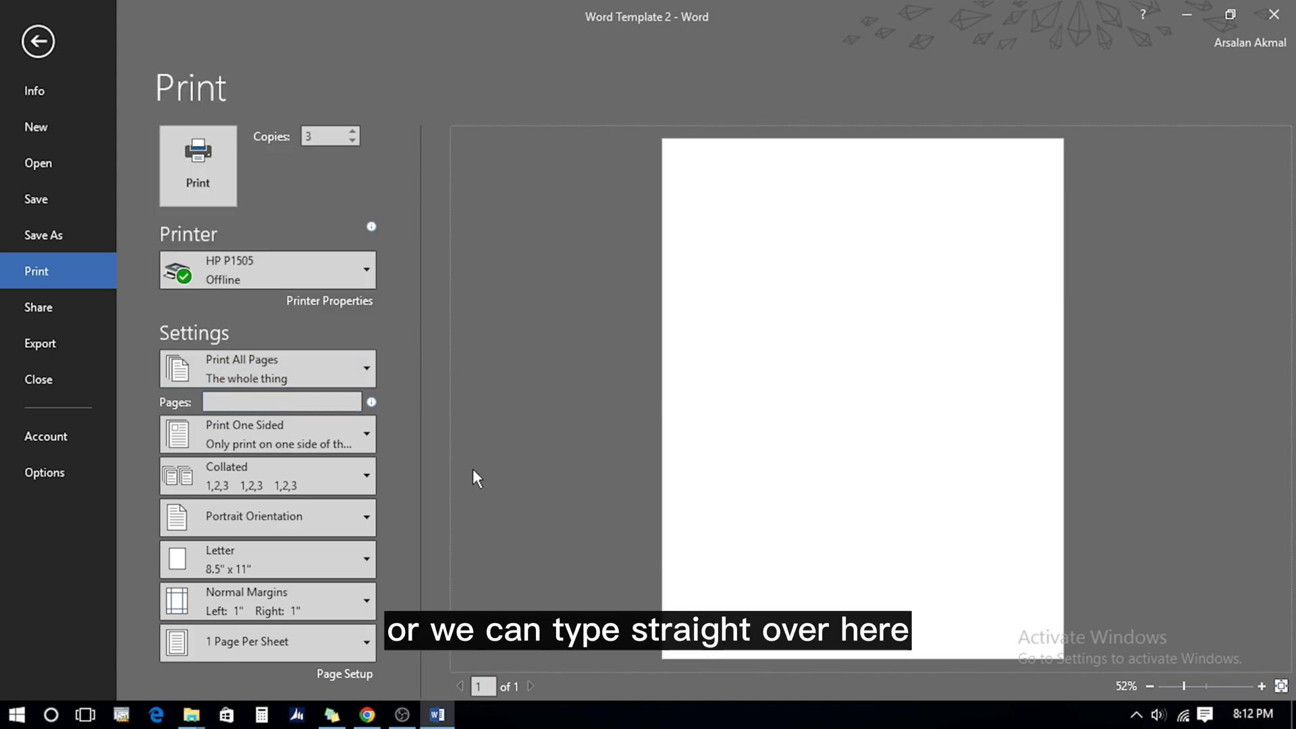
Enter the custom page range 3,4,8-10 in the Pages box
left_click(231, 403)
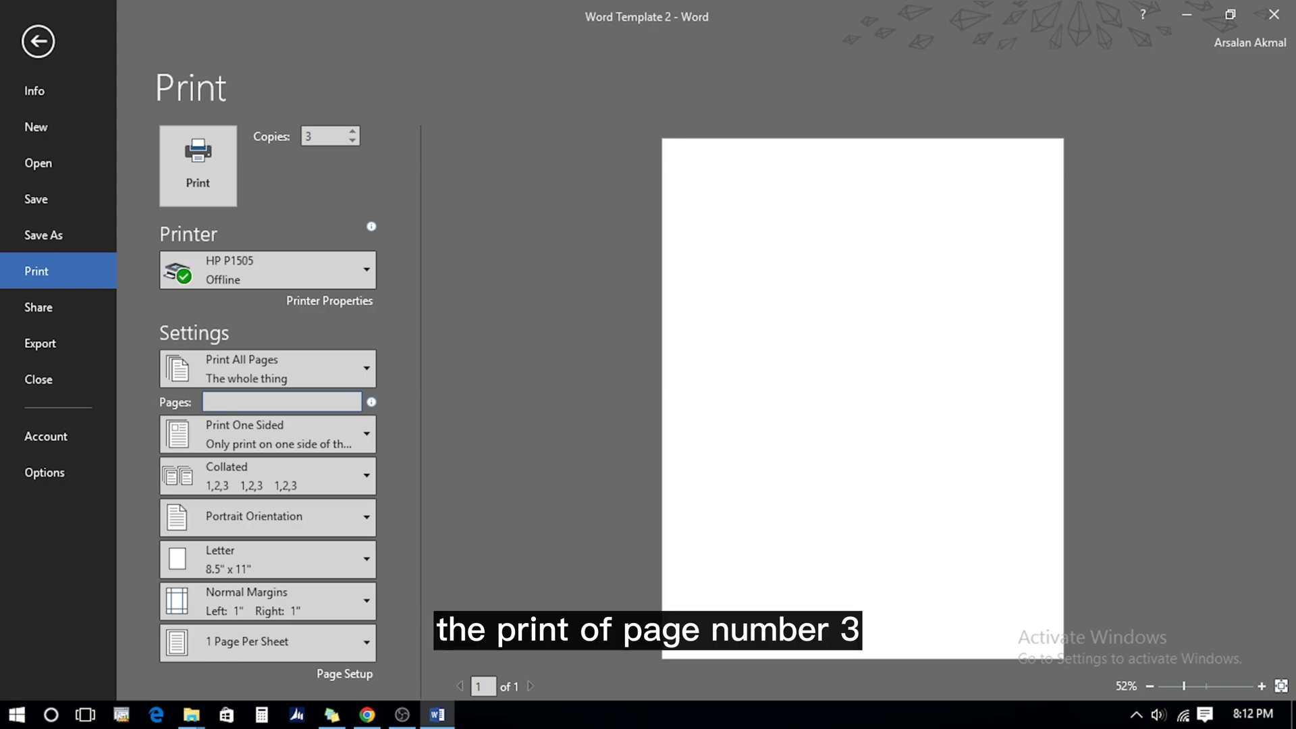
type("3,")
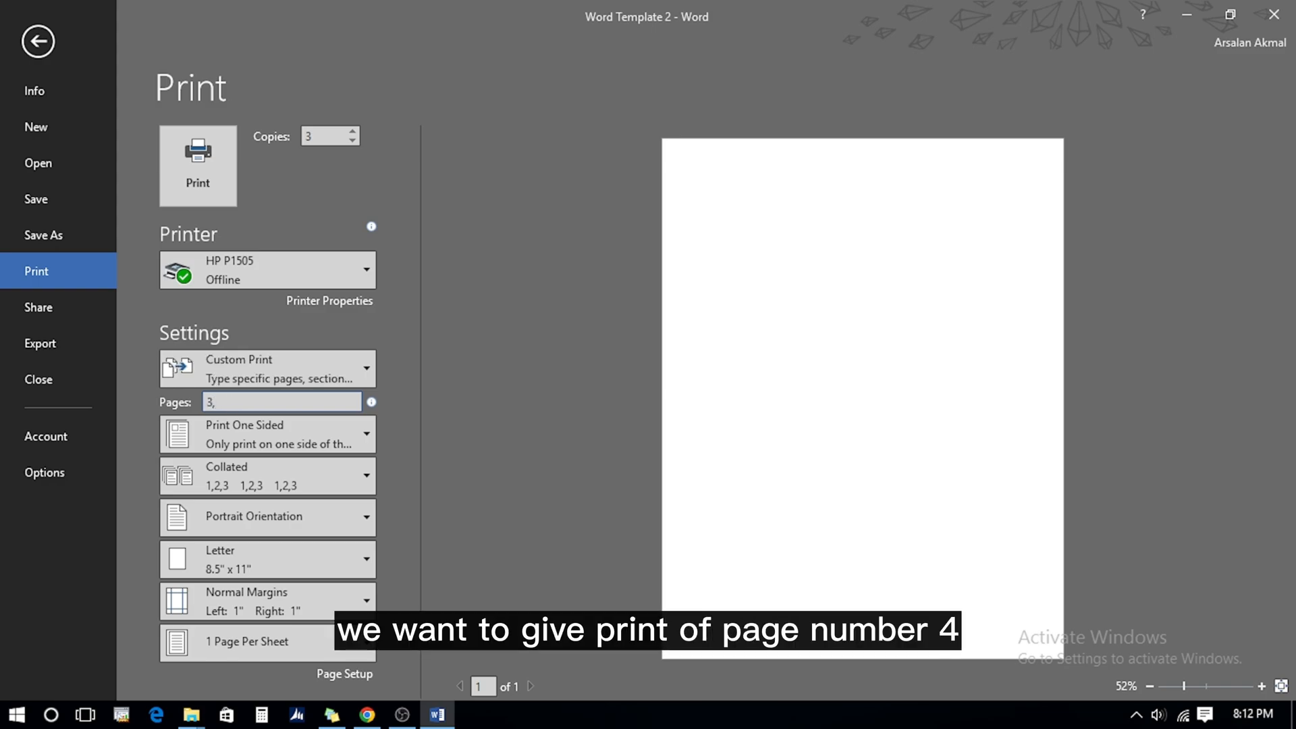
type("4,")
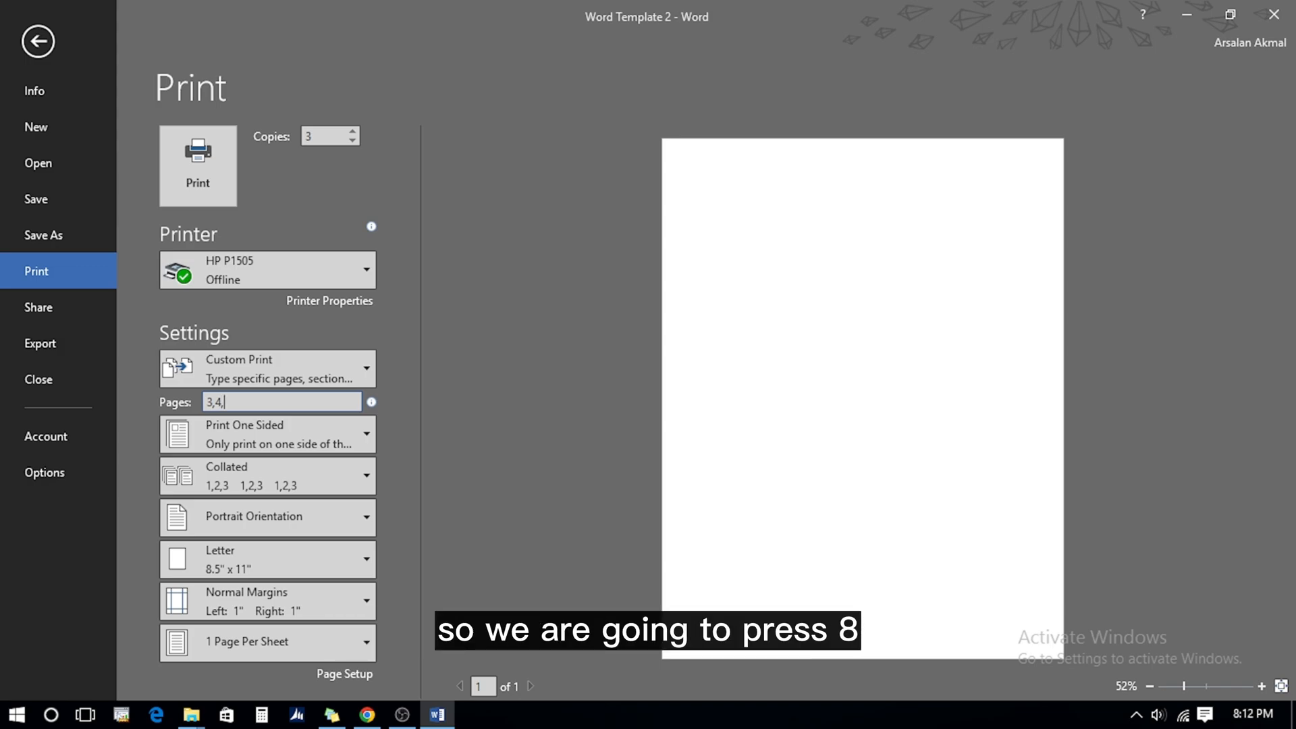
type("8-10")
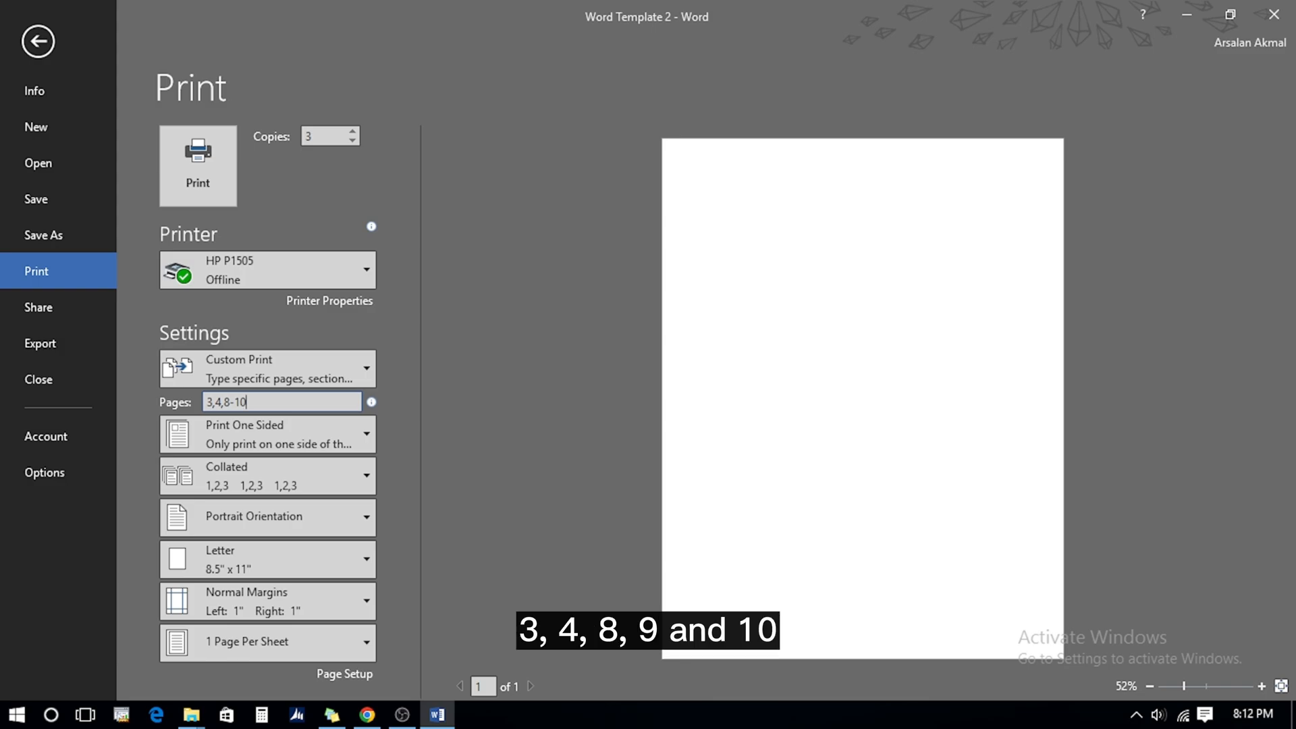
left_click(240, 434)
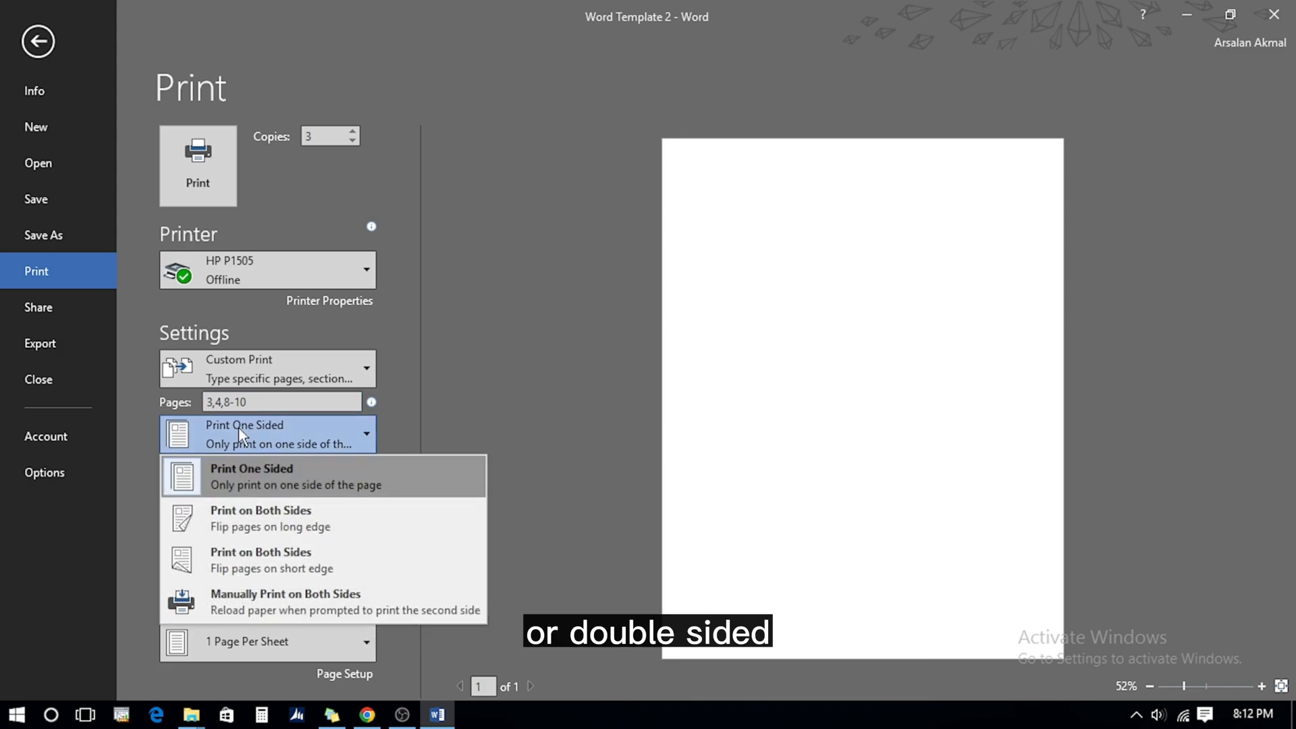
Keep one-sided printing, switch collation to Uncollated, and exit back to the document
left_click(238, 427)
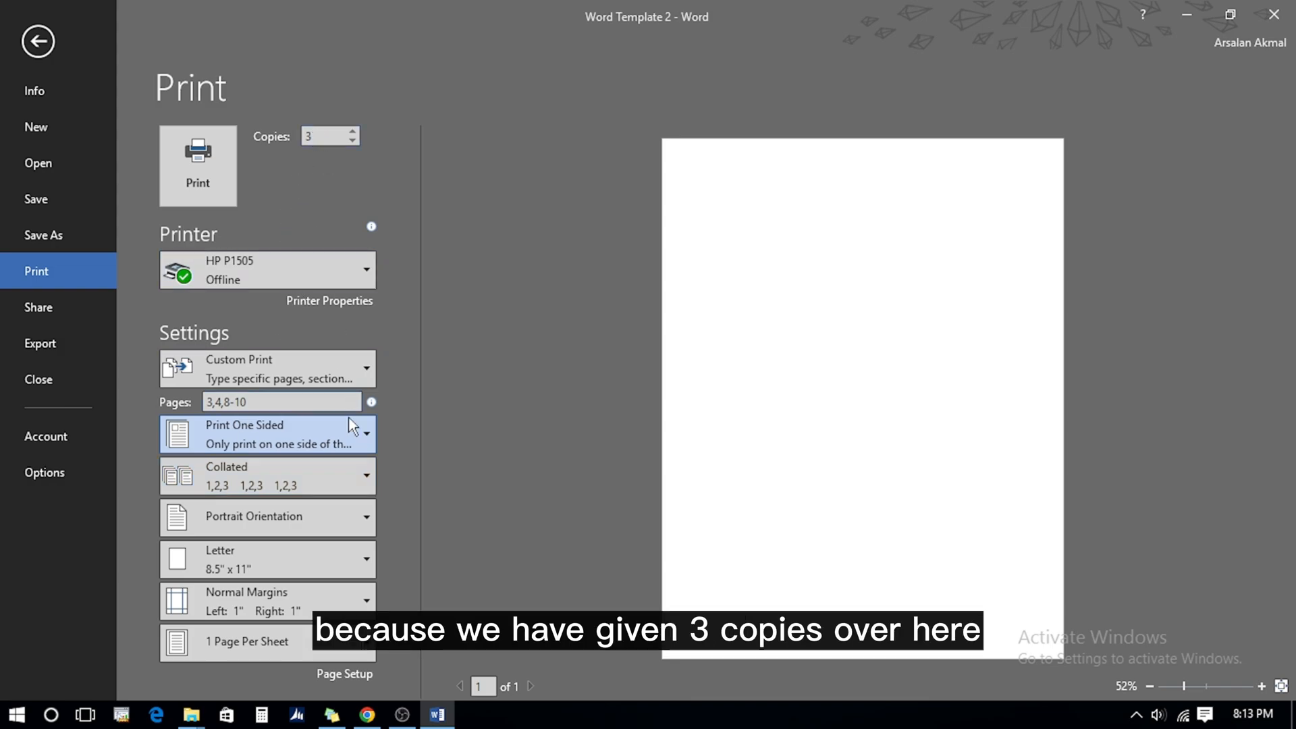
left_click(366, 474)
left_click(255, 571)
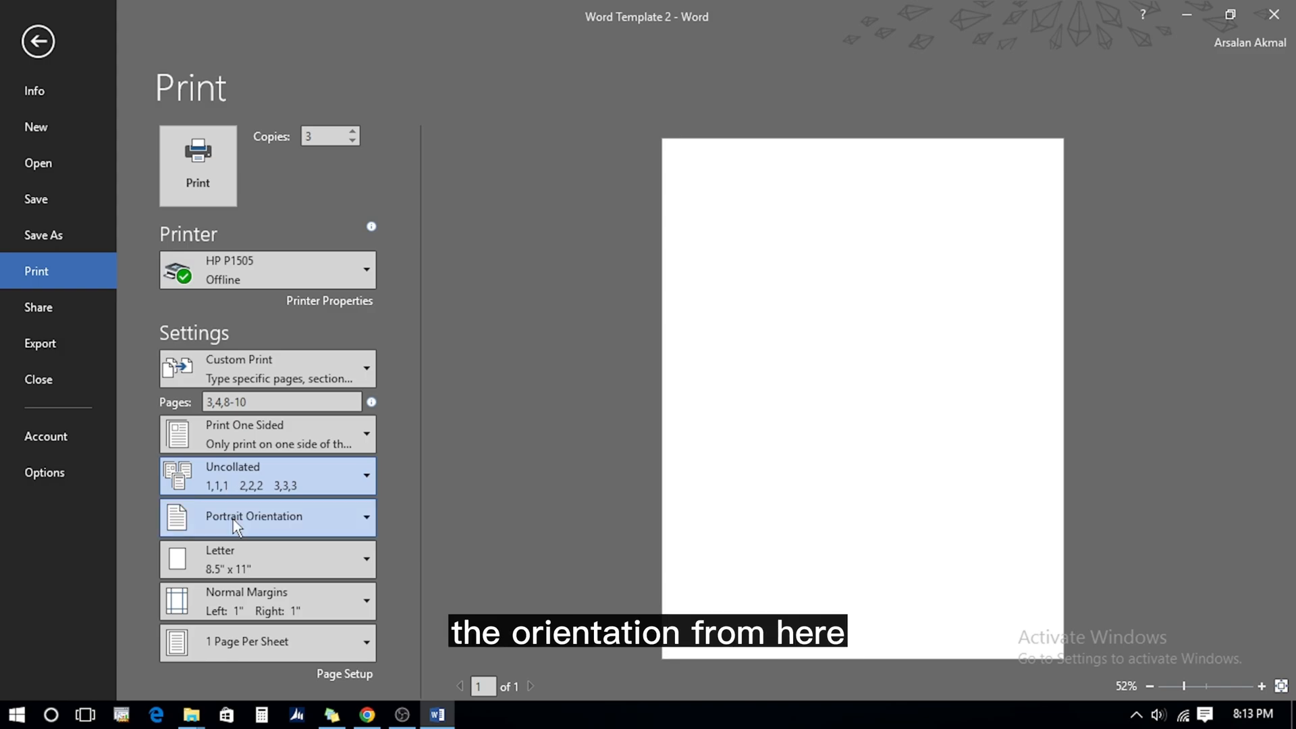
key("Escape")
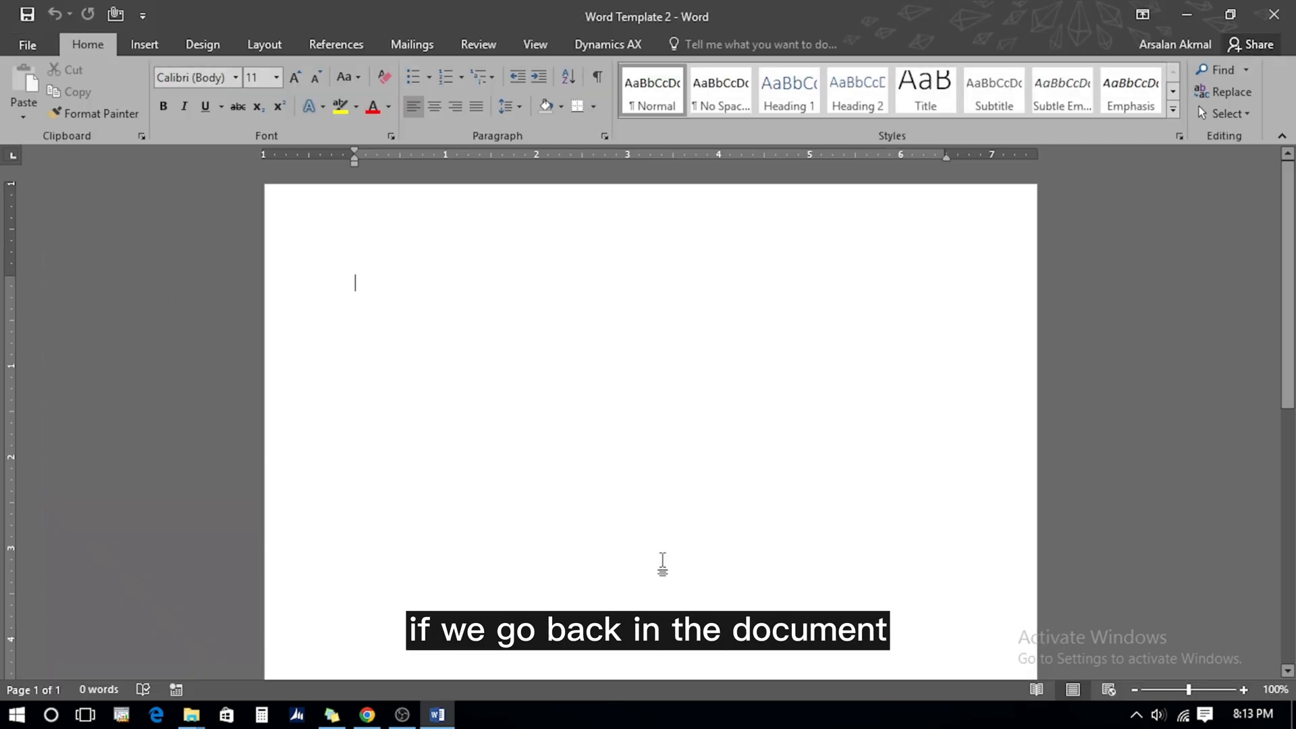
Generate dummy text at the top of the page with =rand()
left_click(358, 281)
type("=ra")
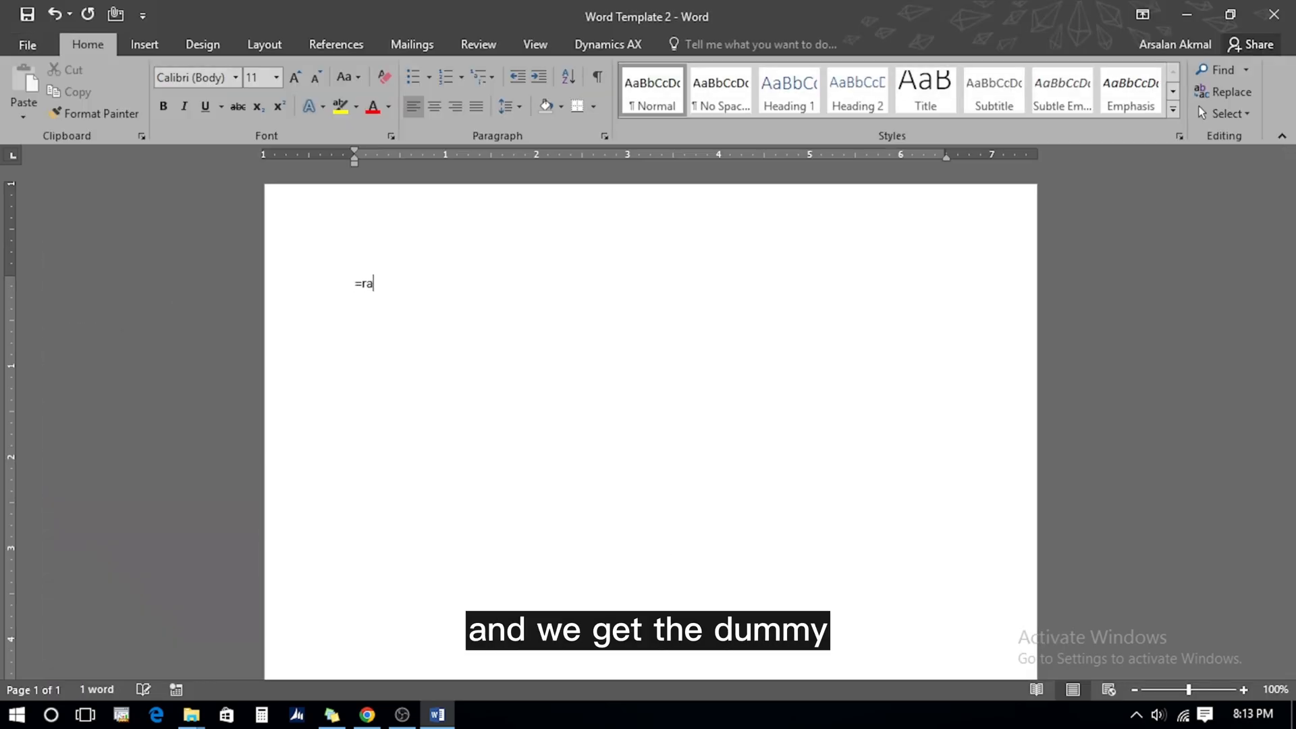
type("nd()")
key("Return")
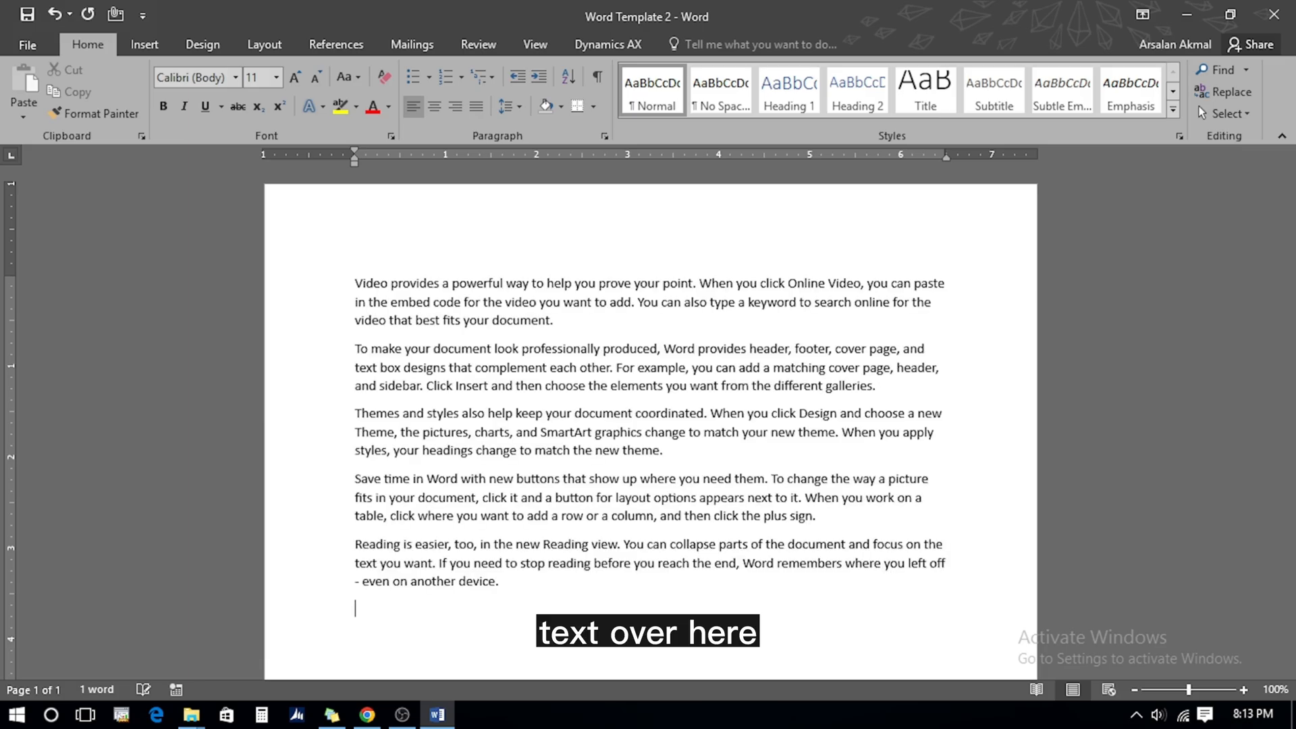
left_click(27, 45)
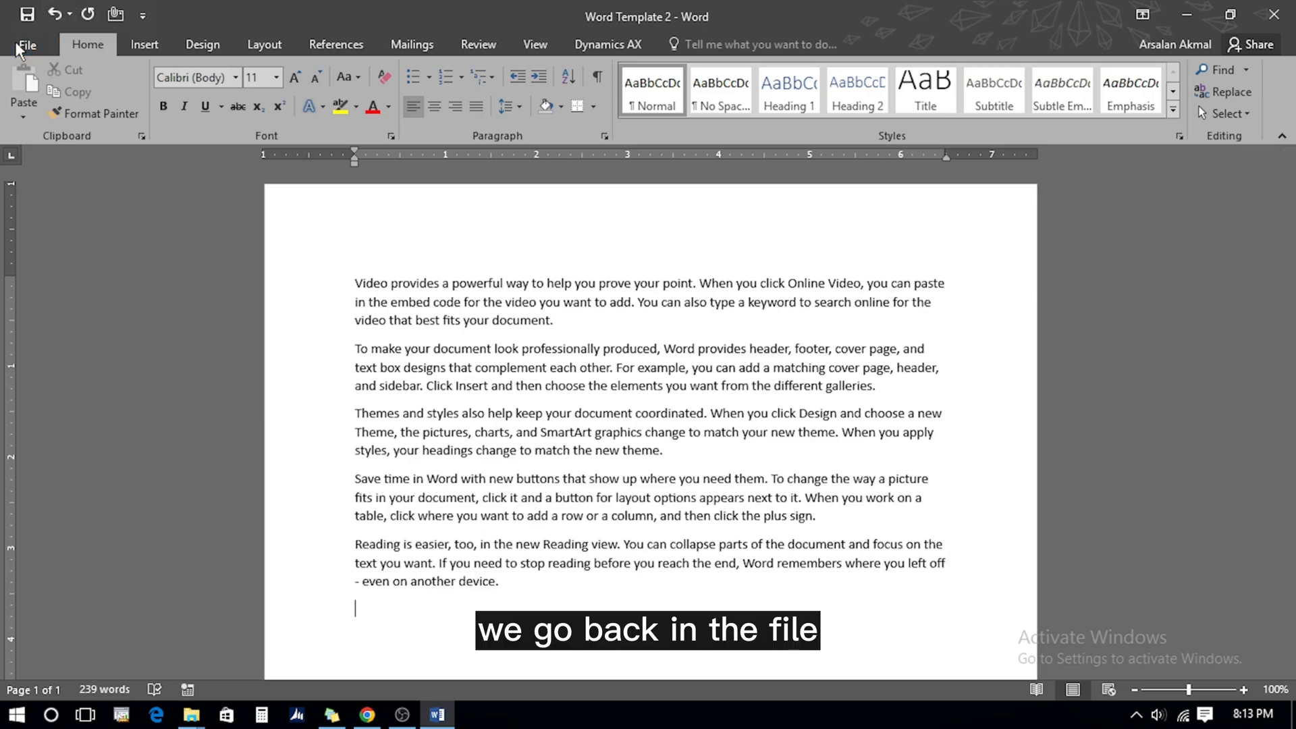
Switch the printout to Landscape orientation
left_click(45, 277)
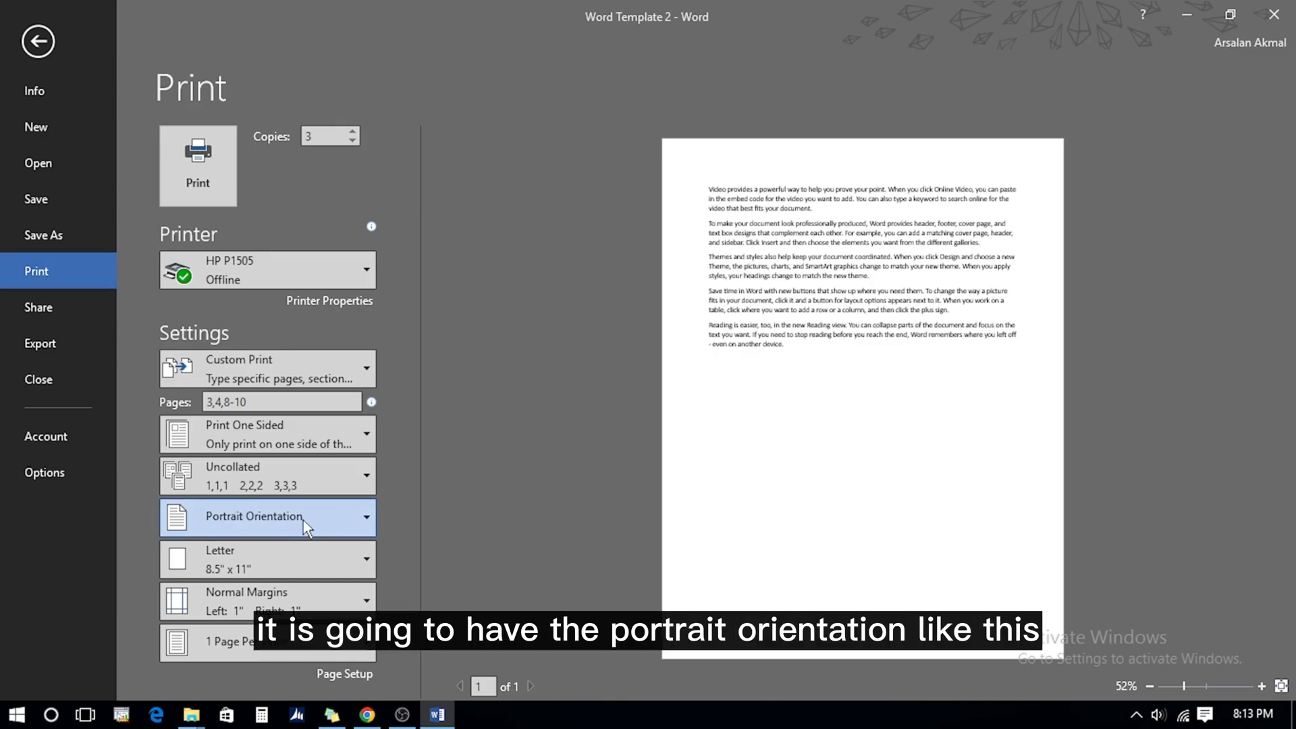
left_click(340, 517)
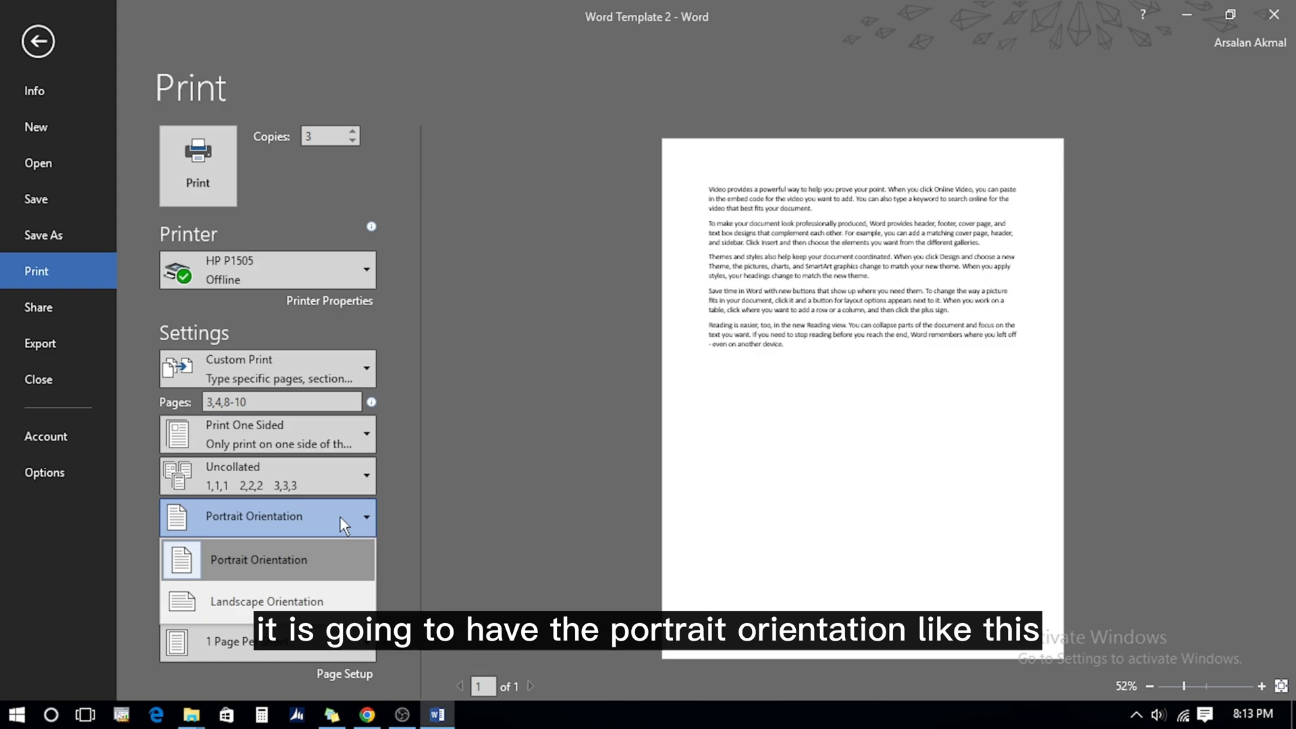
left_click(241, 605)
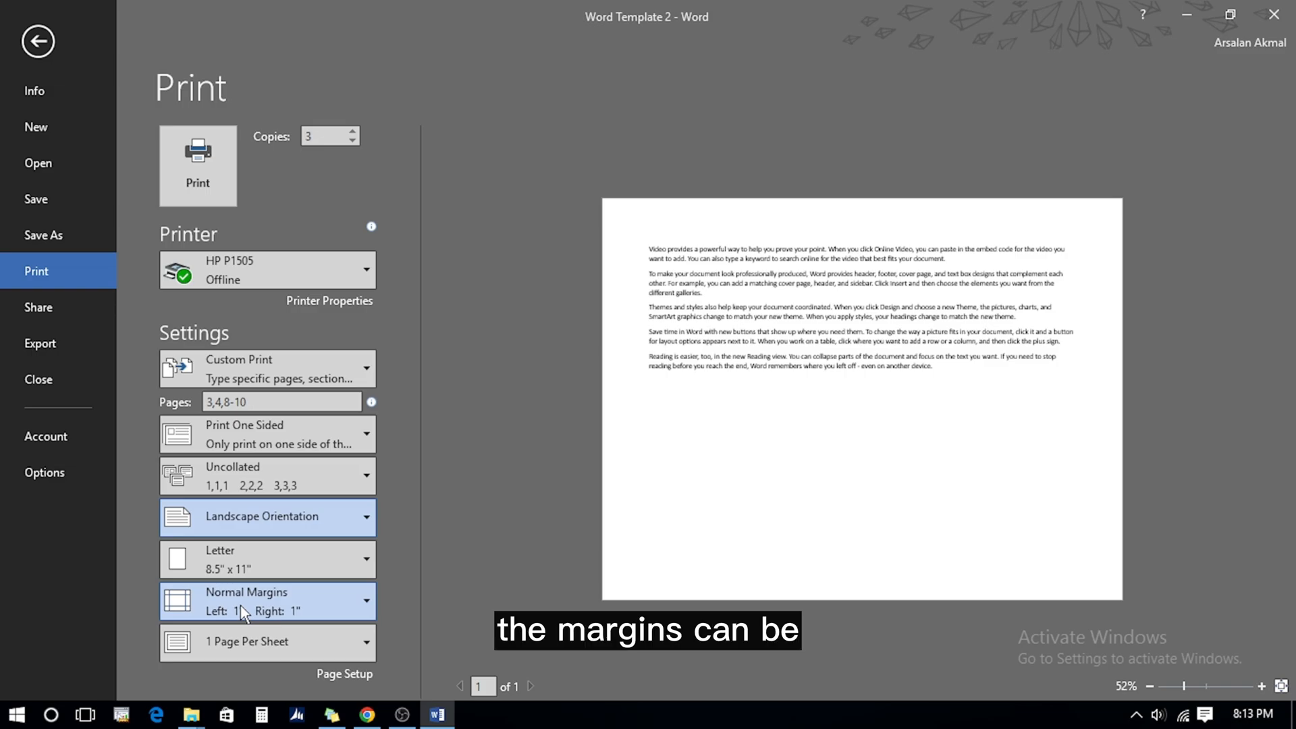
Try Narrow margins, revert to Normal 1" margins, and confirm the Page Setup dialog
left_click(240, 606)
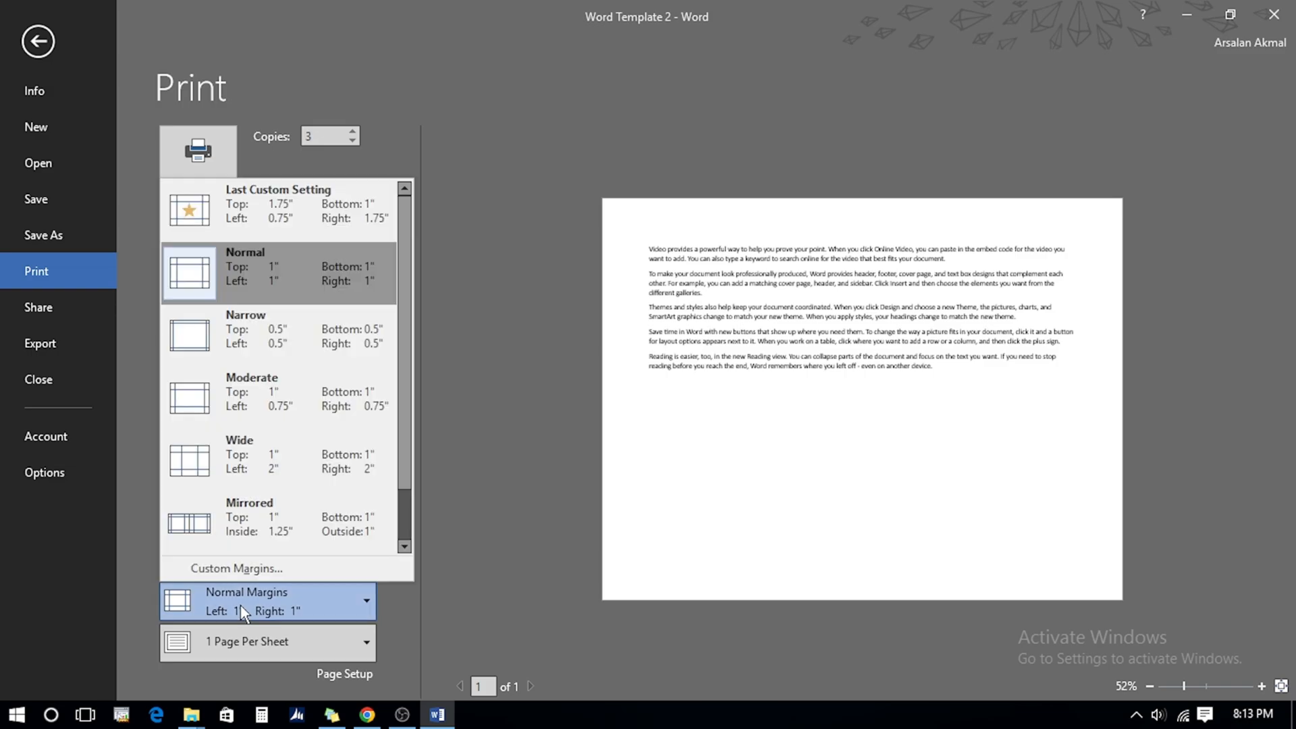
left_click(265, 331)
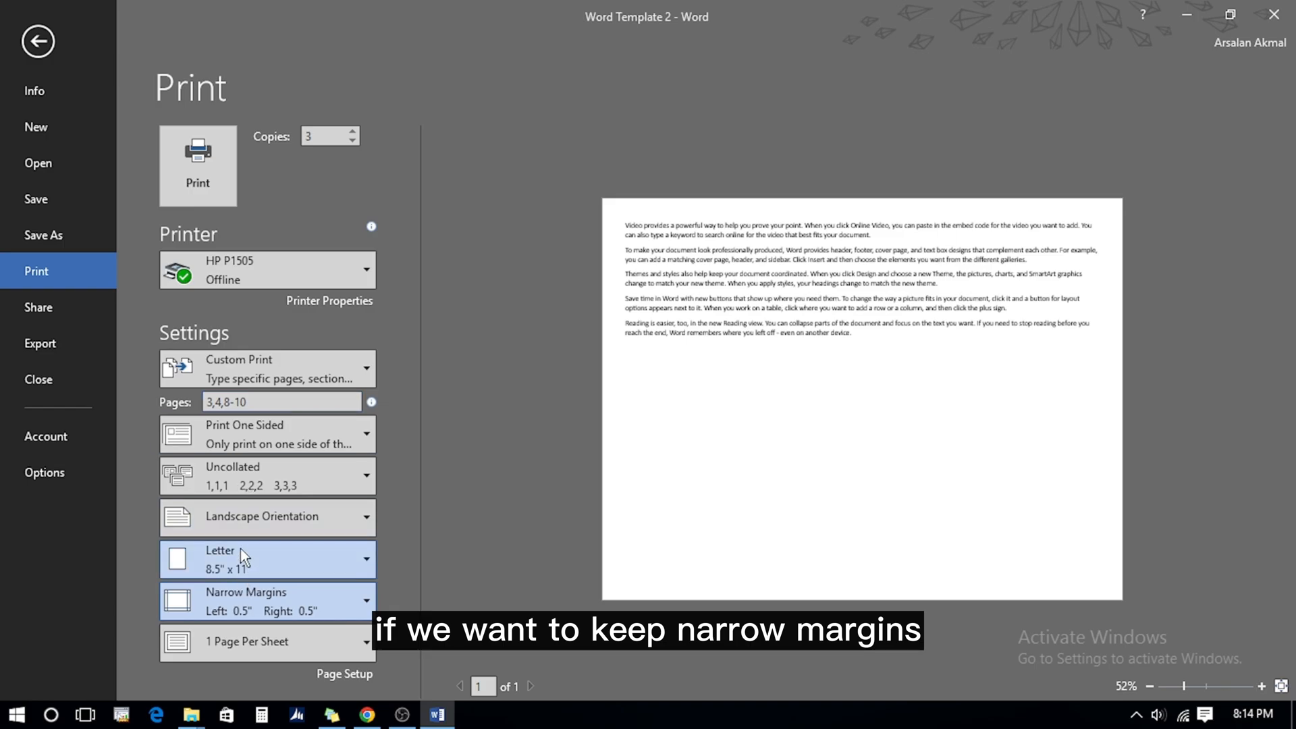
left_click(248, 602)
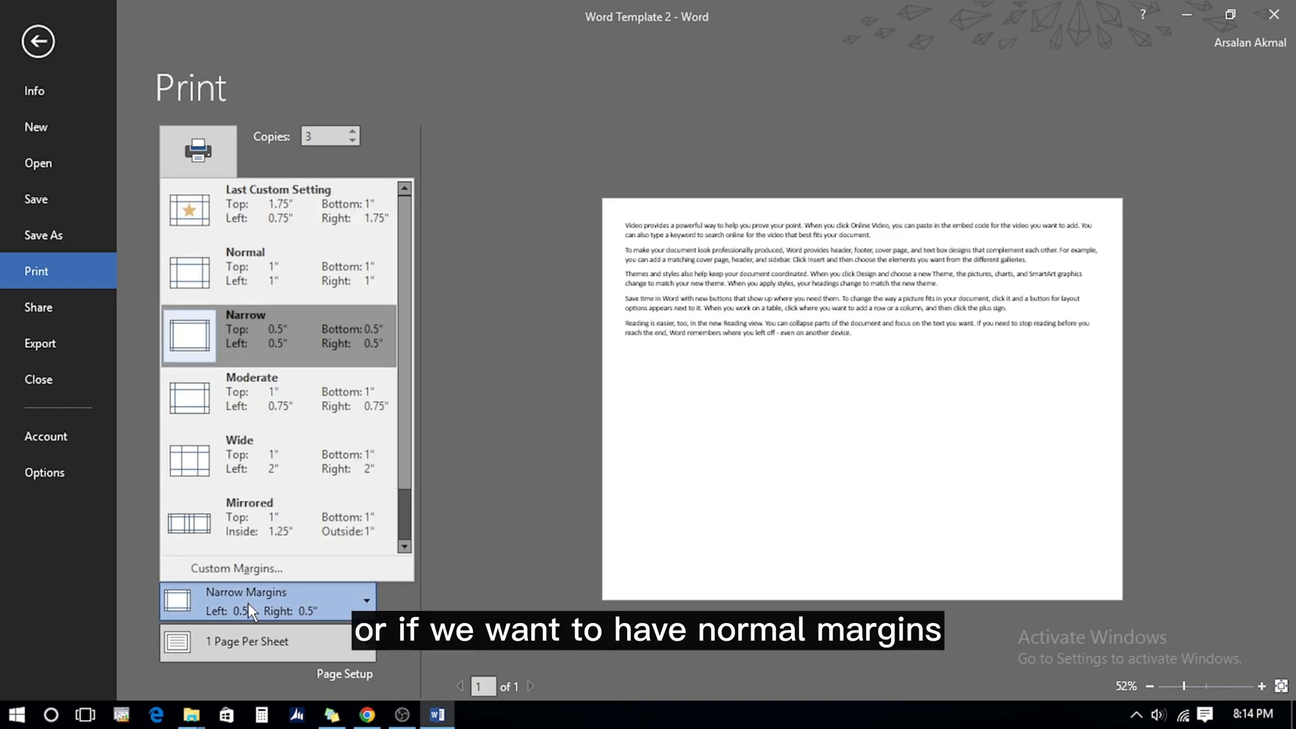
left_click(239, 277)
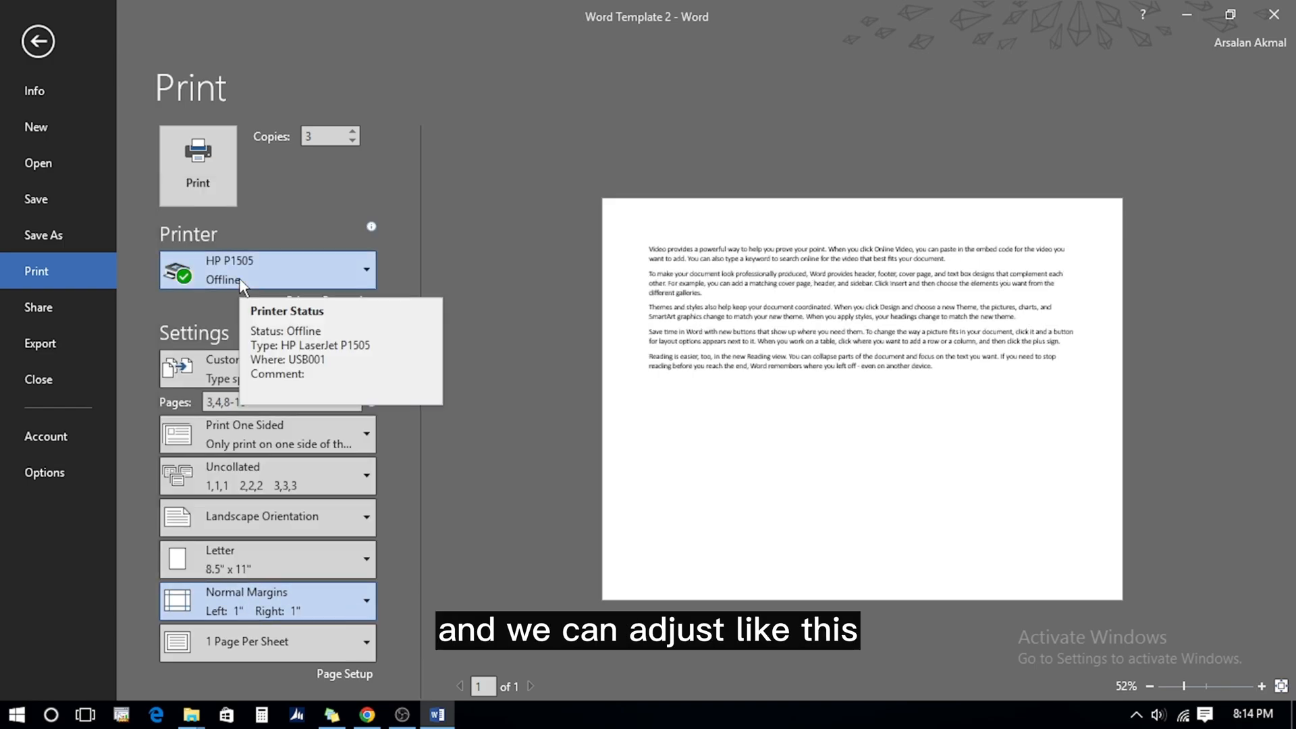
left_click(289, 605)
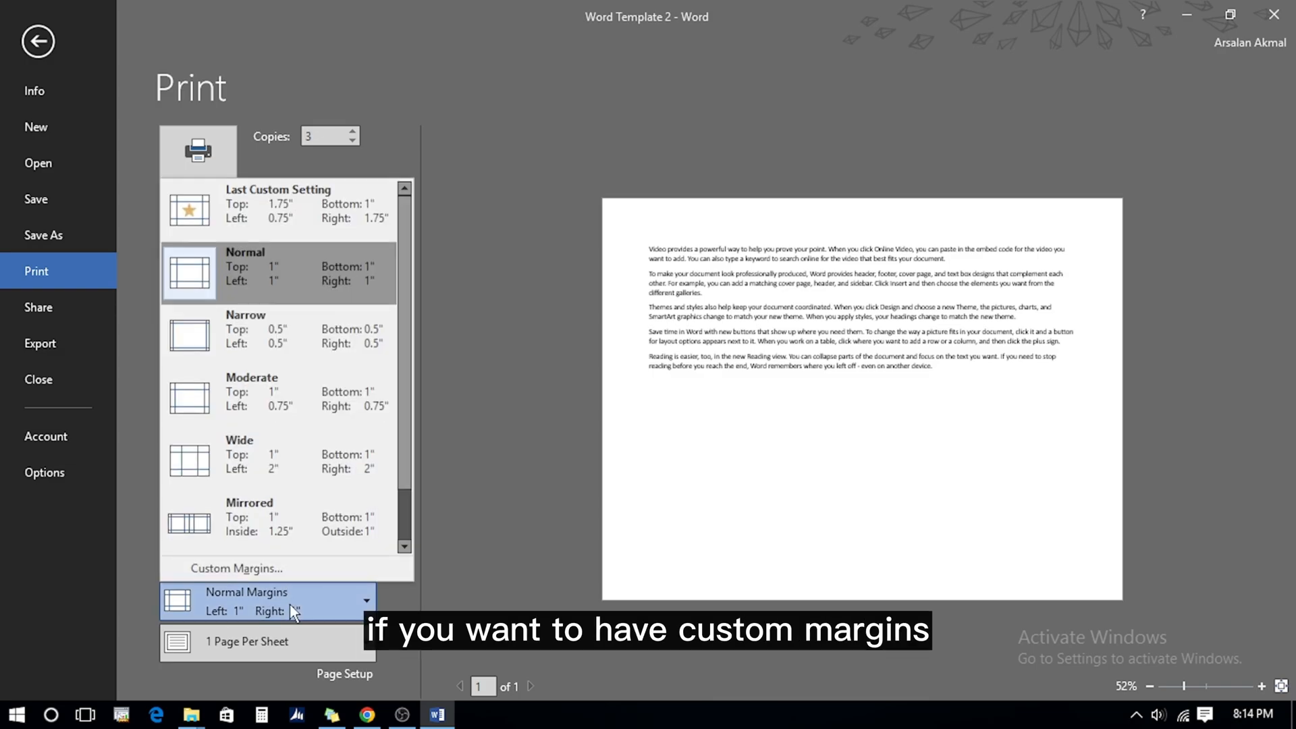
left_click(253, 569)
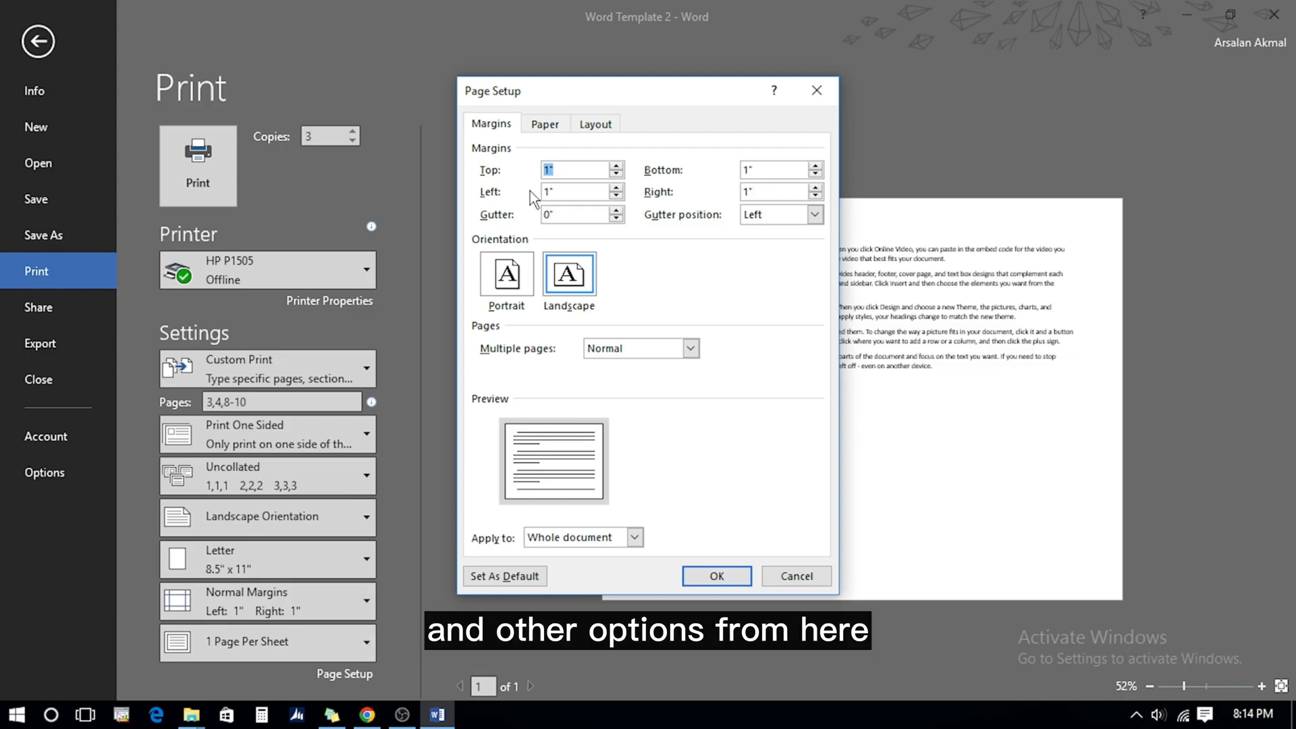
left_click(717, 576)
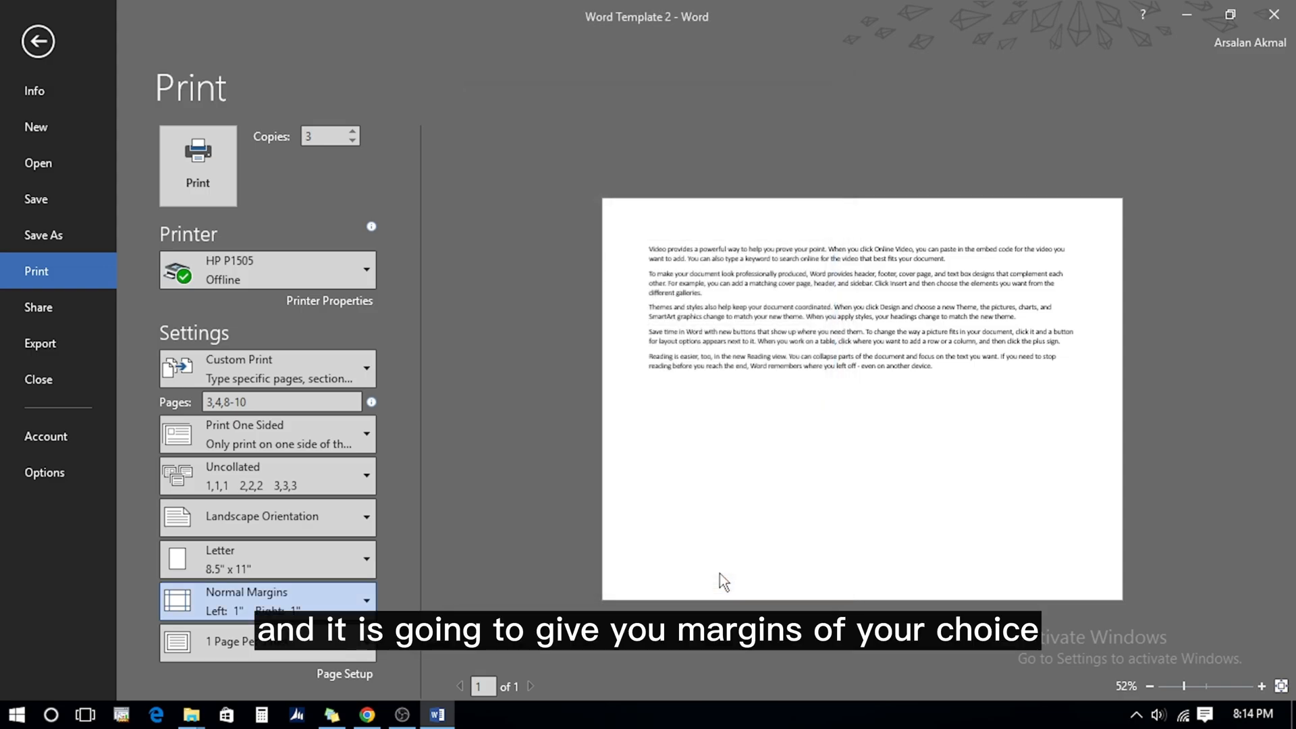
Publish the document as the PDF 'Word Template 2 pdf doc' in Template Folder
left_click(56, 342)
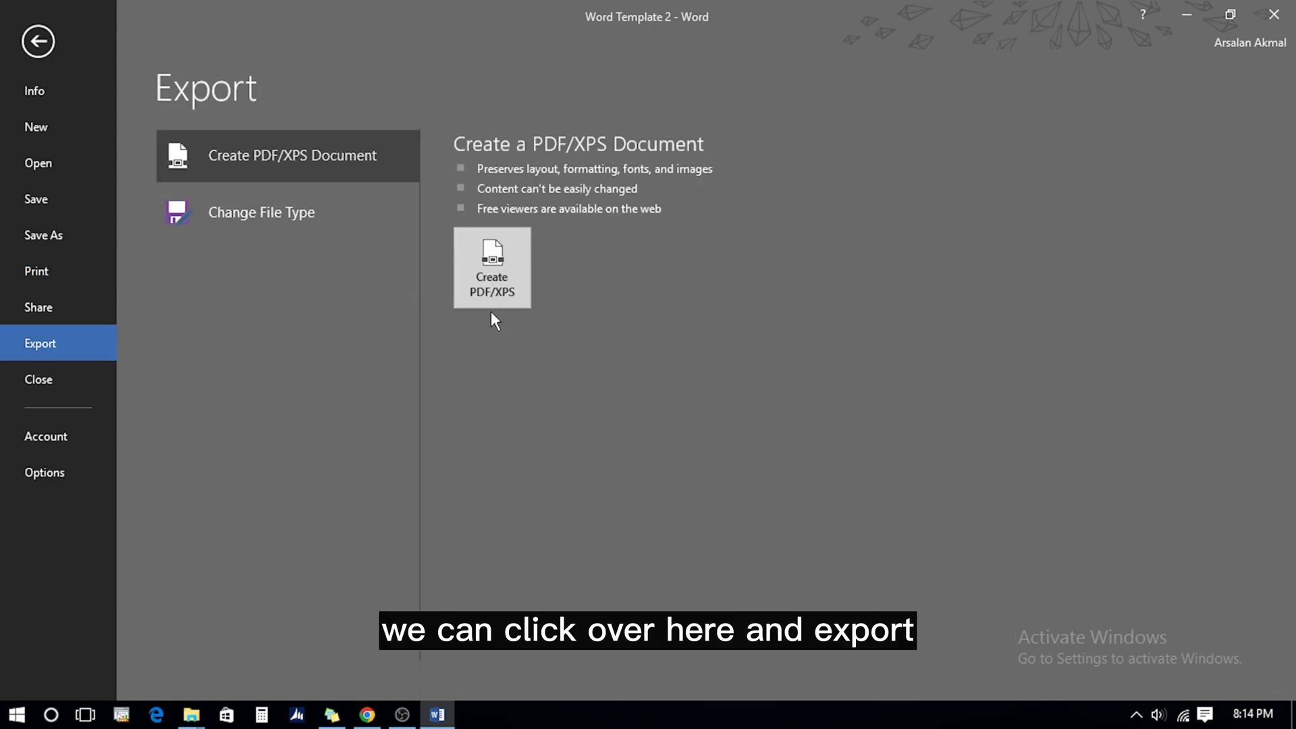
left_click(487, 272)
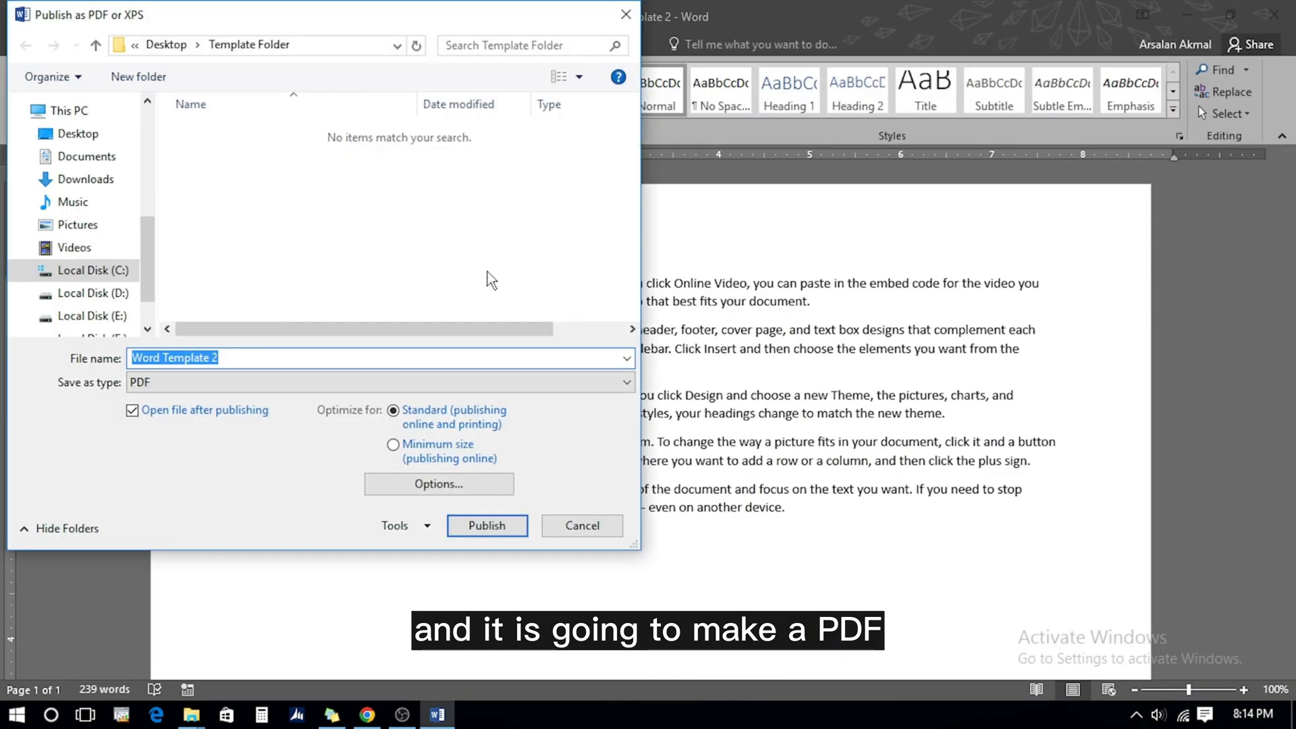
left_click(250, 355)
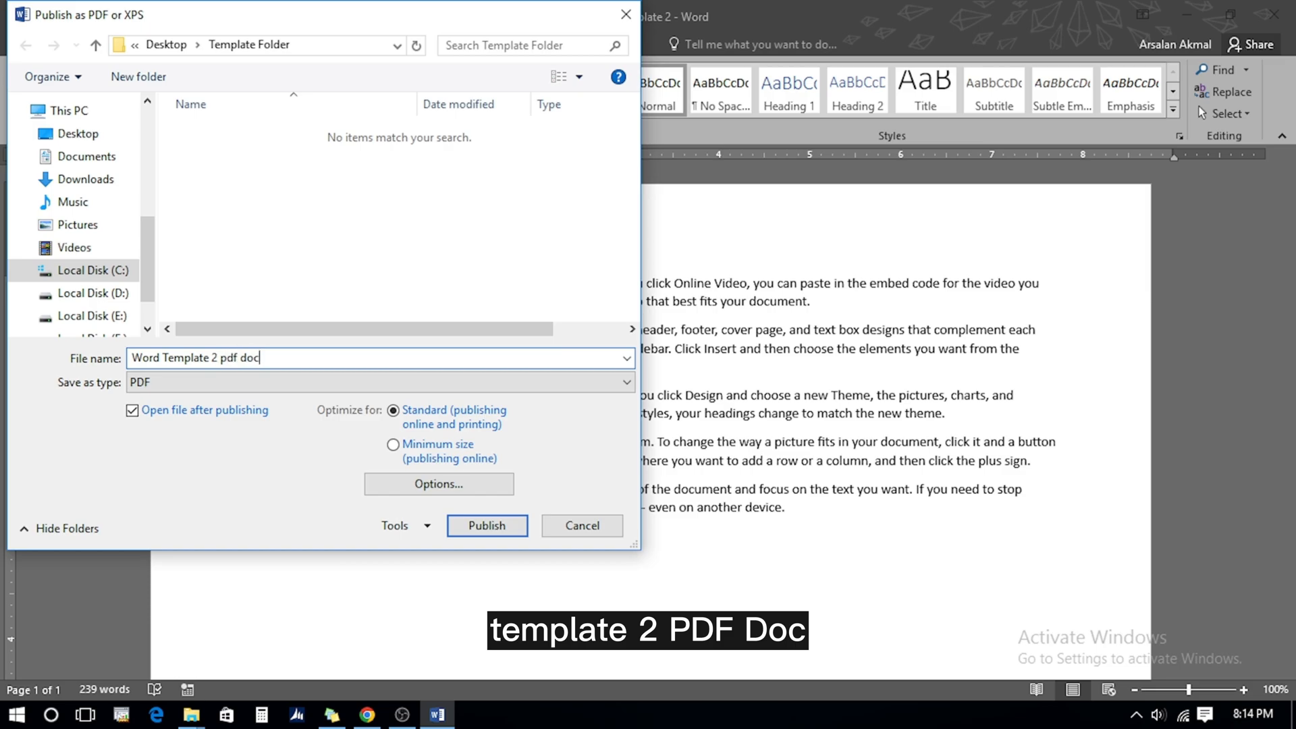
left_click(476, 530)
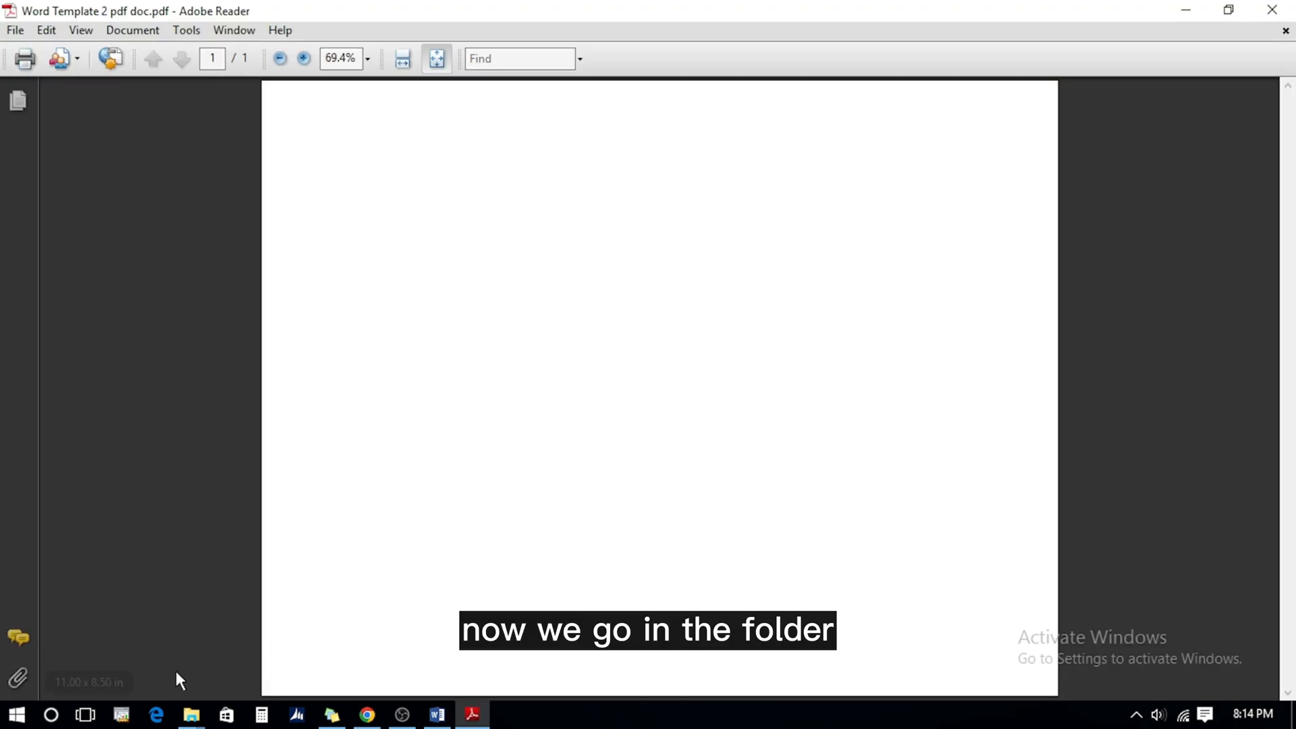
Confirm the new PDF sits in Template Folder, then view it in Adobe Reader
left_click(191, 714)
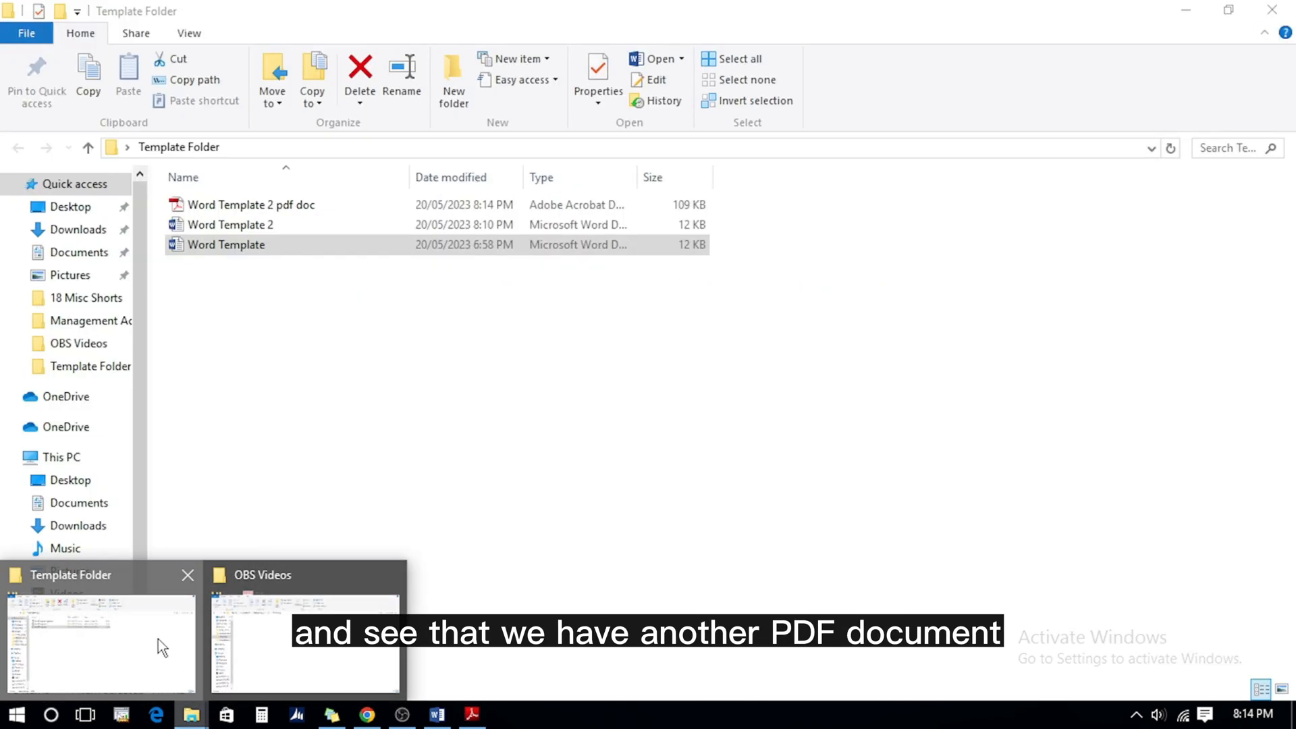
left_click(158, 639)
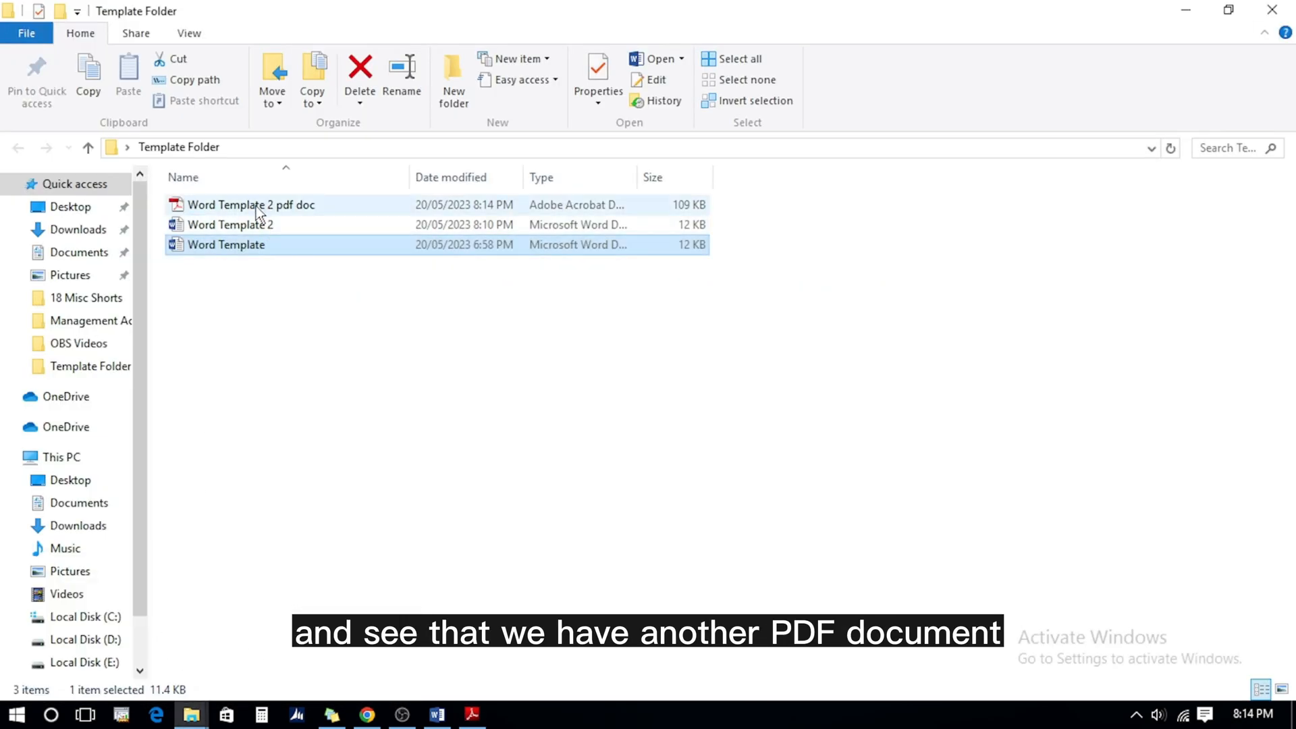
key("alt+Tab")
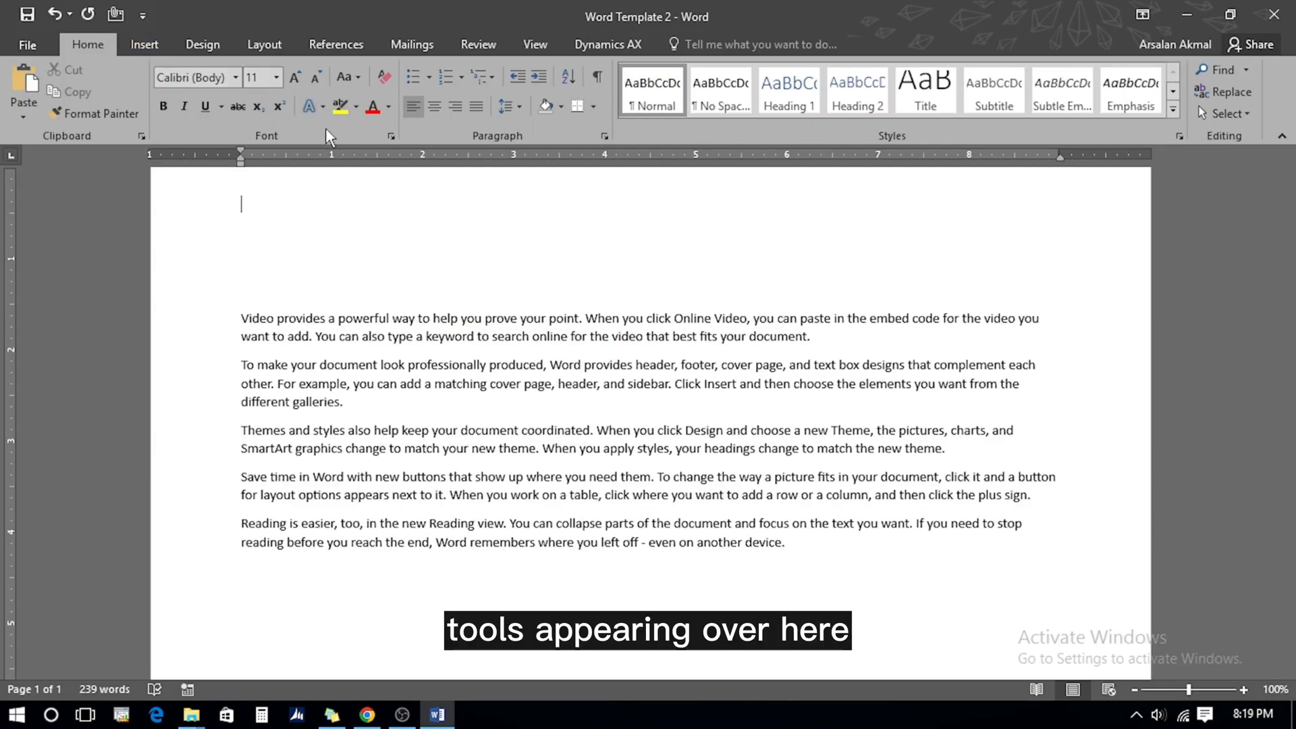
Type Home, Insert, Design and Layout on separate lines
type("Home")
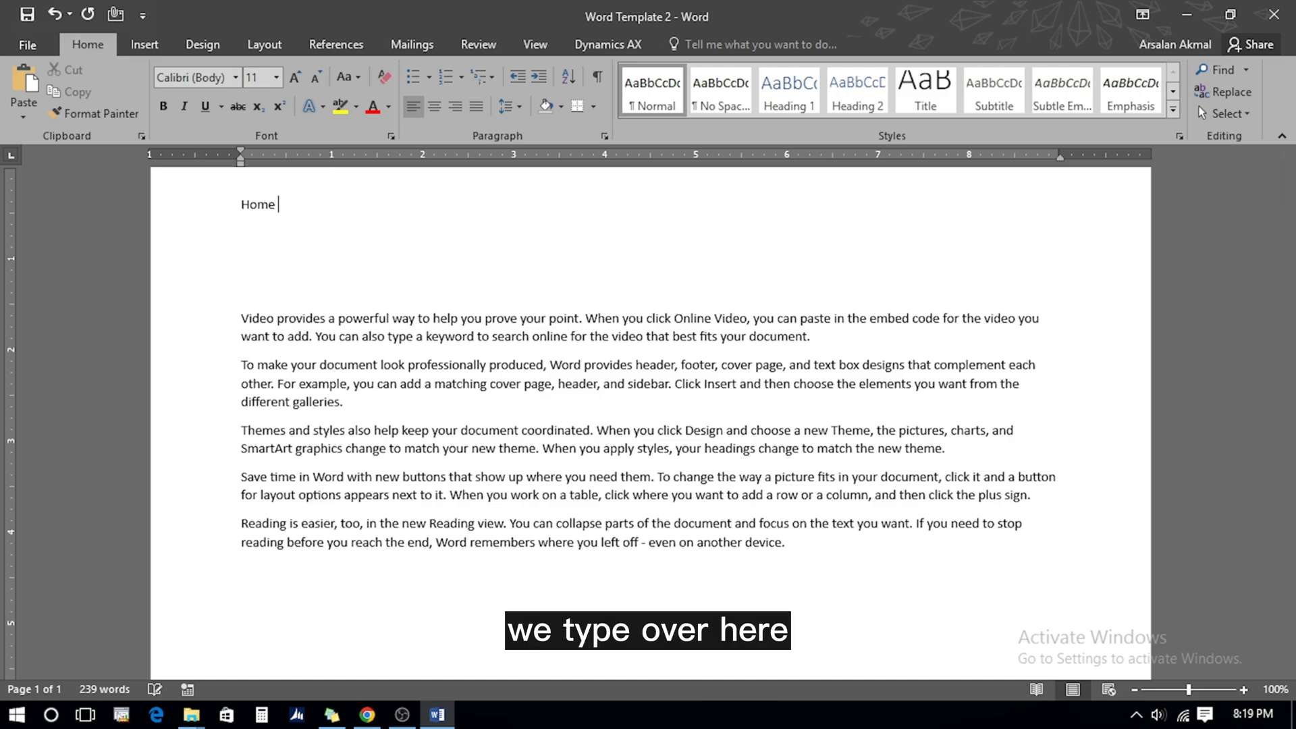
key("Return")
type("Insert")
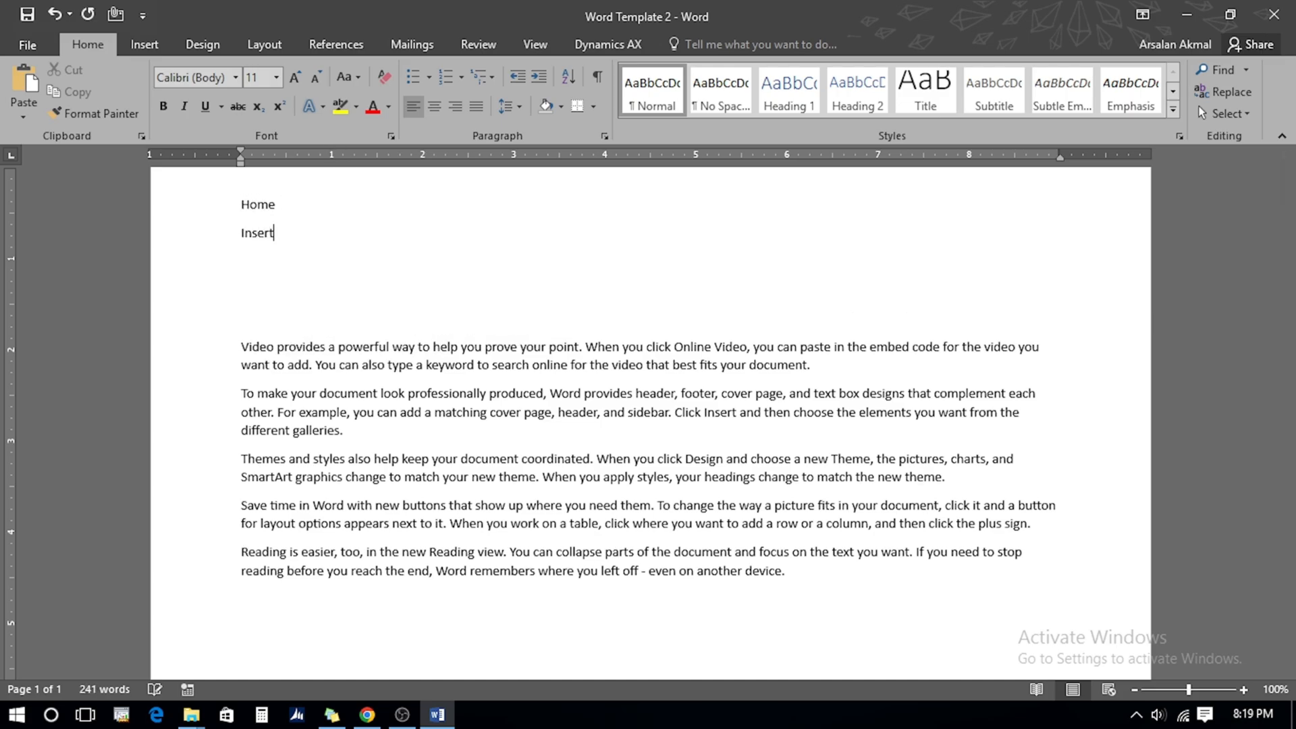
key("Return")
type("Design")
key("Return")
type("Layou")
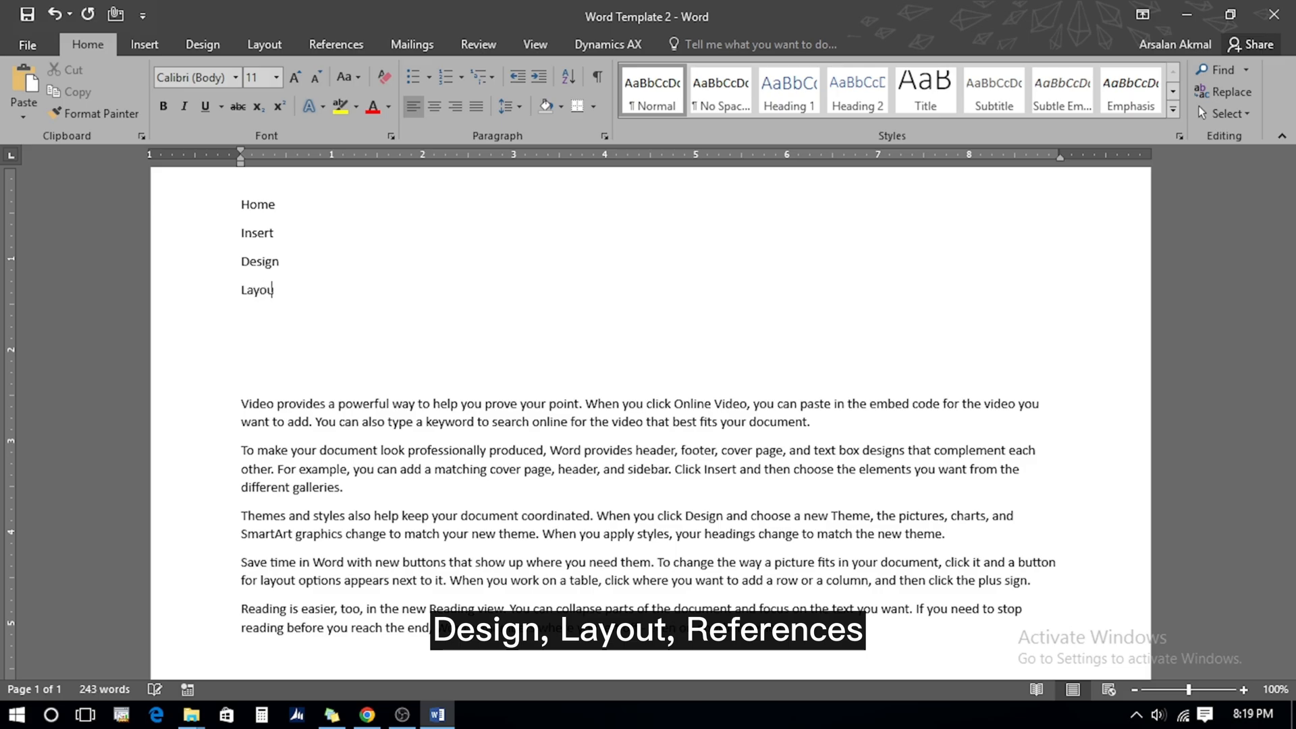
type("t")
key("Return")
Add References, Mailings and Review lines, then select the seven-line list
type("References")
key("Return")
type("Mail")
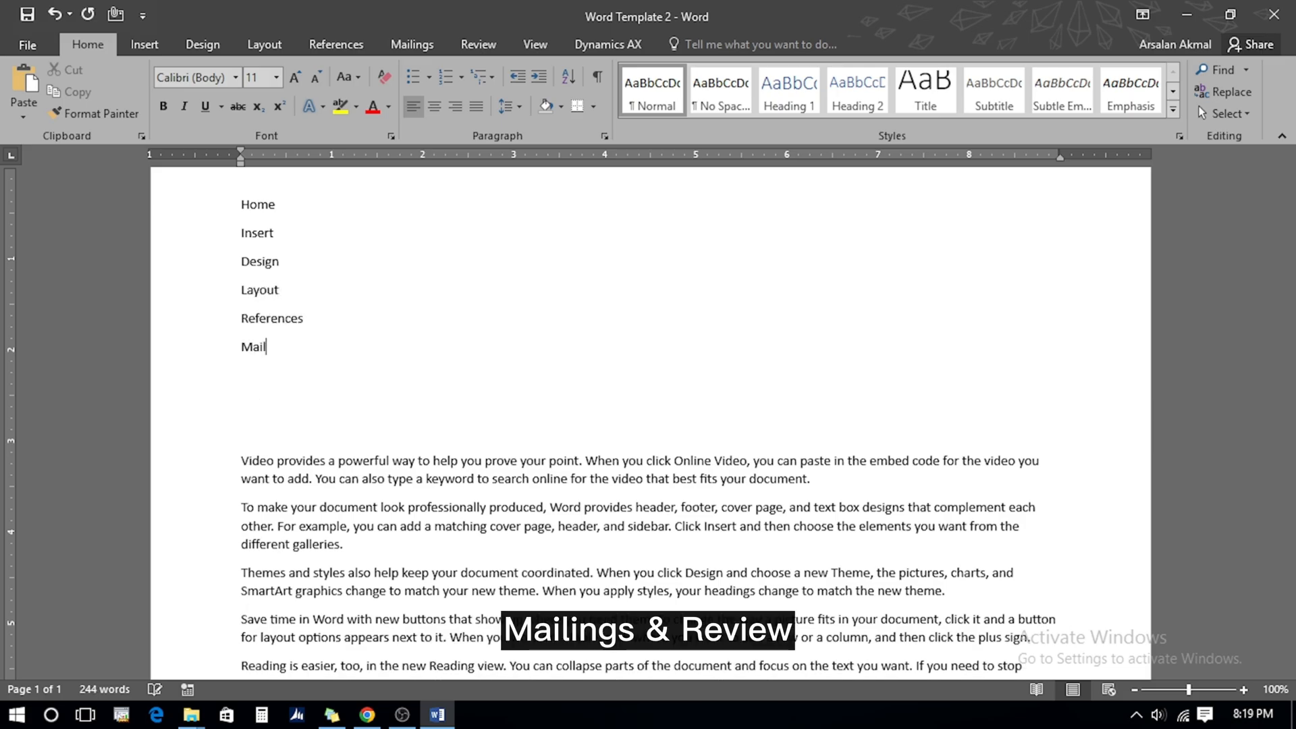
type("ings")
key("Return")
type("Review")
left_click(276, 204)
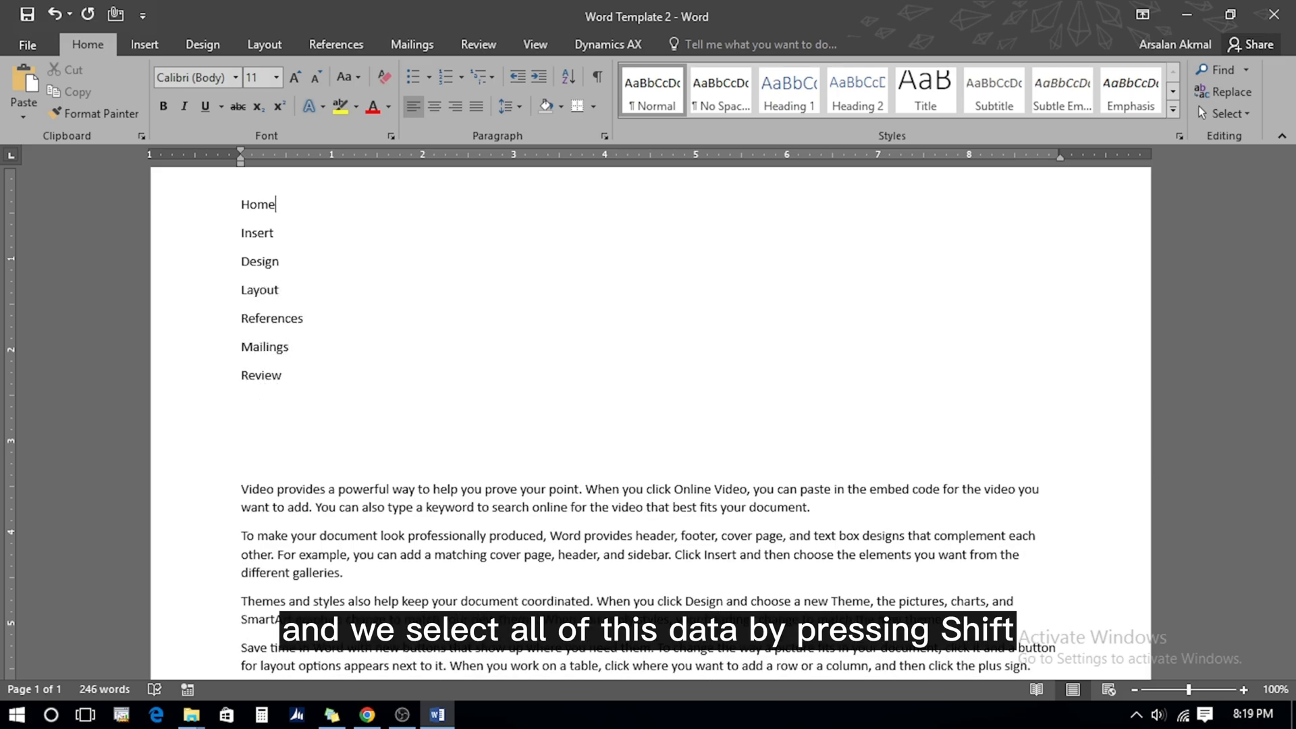
key("shift+Down")
key("shift+Down")
key("shift+Down")
key("shift+Down")
key("shift+Down")
key("shift+Down")
key("shift+Down")
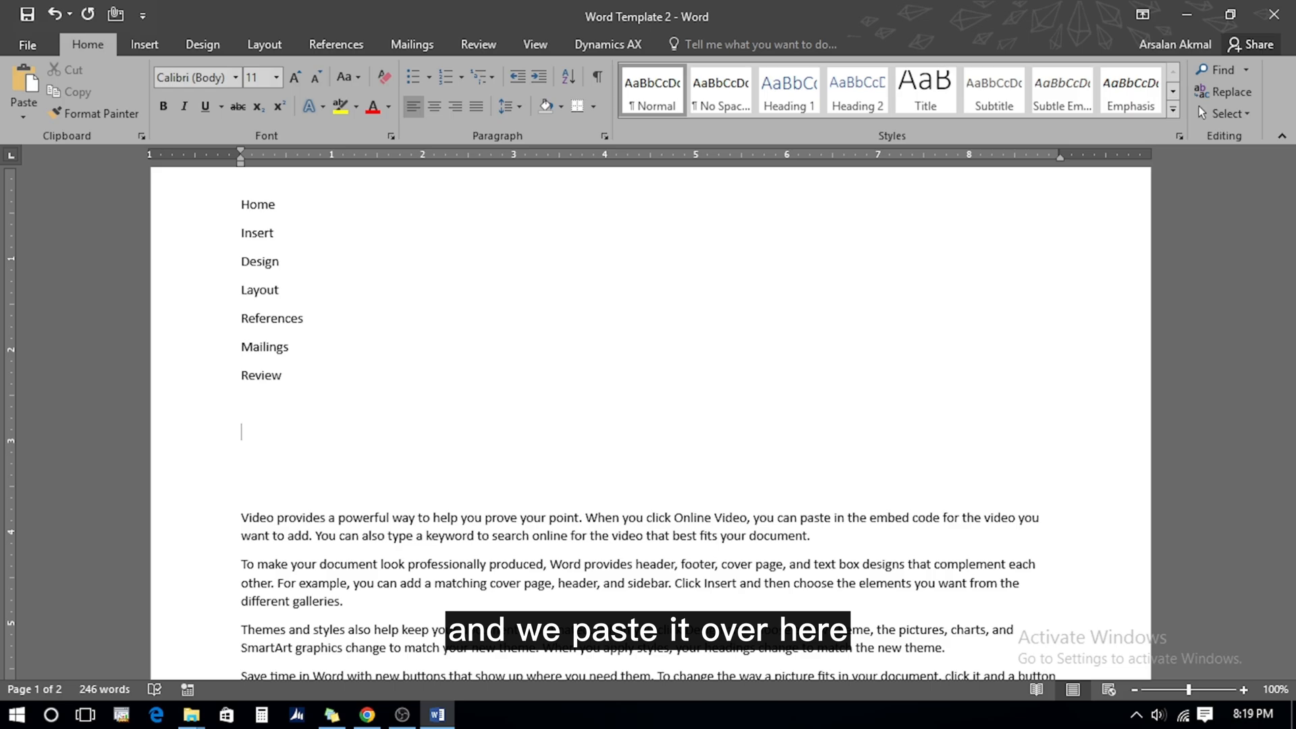
left_click(28, 83)
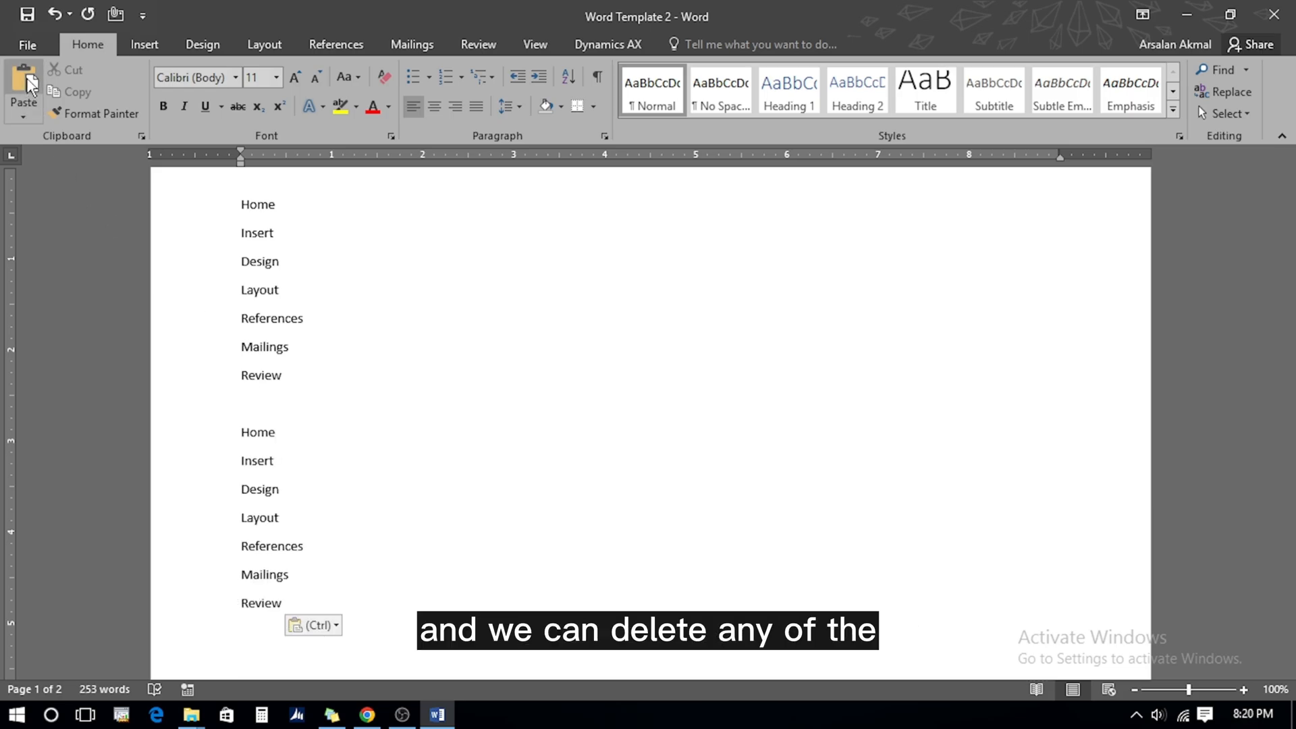
key("shift+Up")
key("shift+Up")
key("shift+Up")
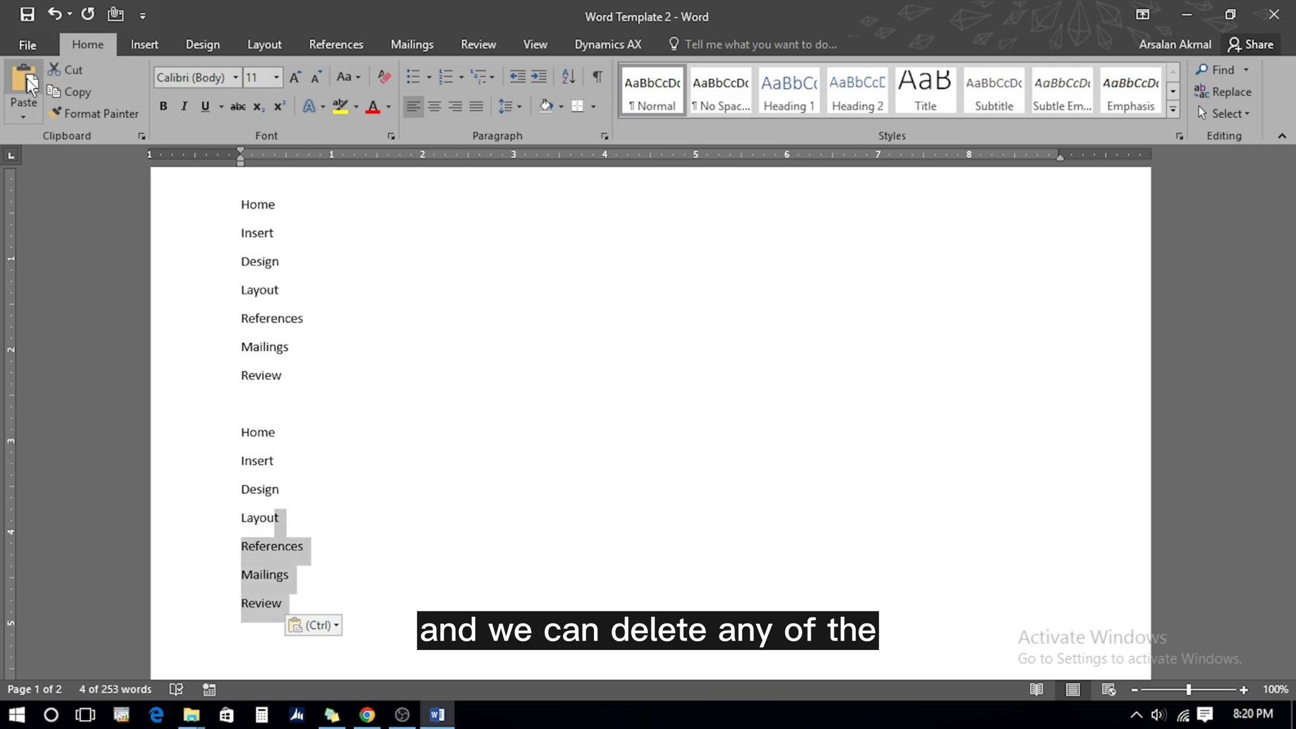
key("shift+Home")
key("BackSpace")
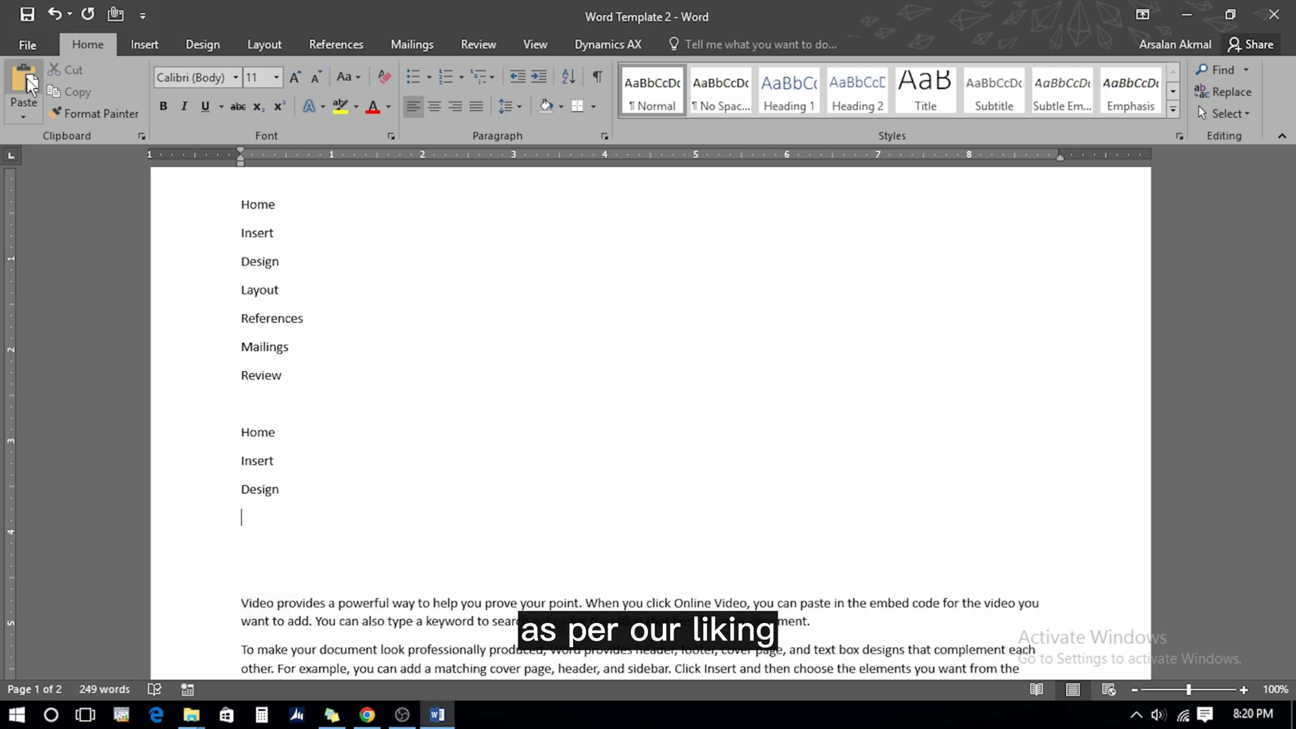
key("Down")
key("shift+Down")
key("shift+Down")
key("shift+Down")
key("BackSpace")
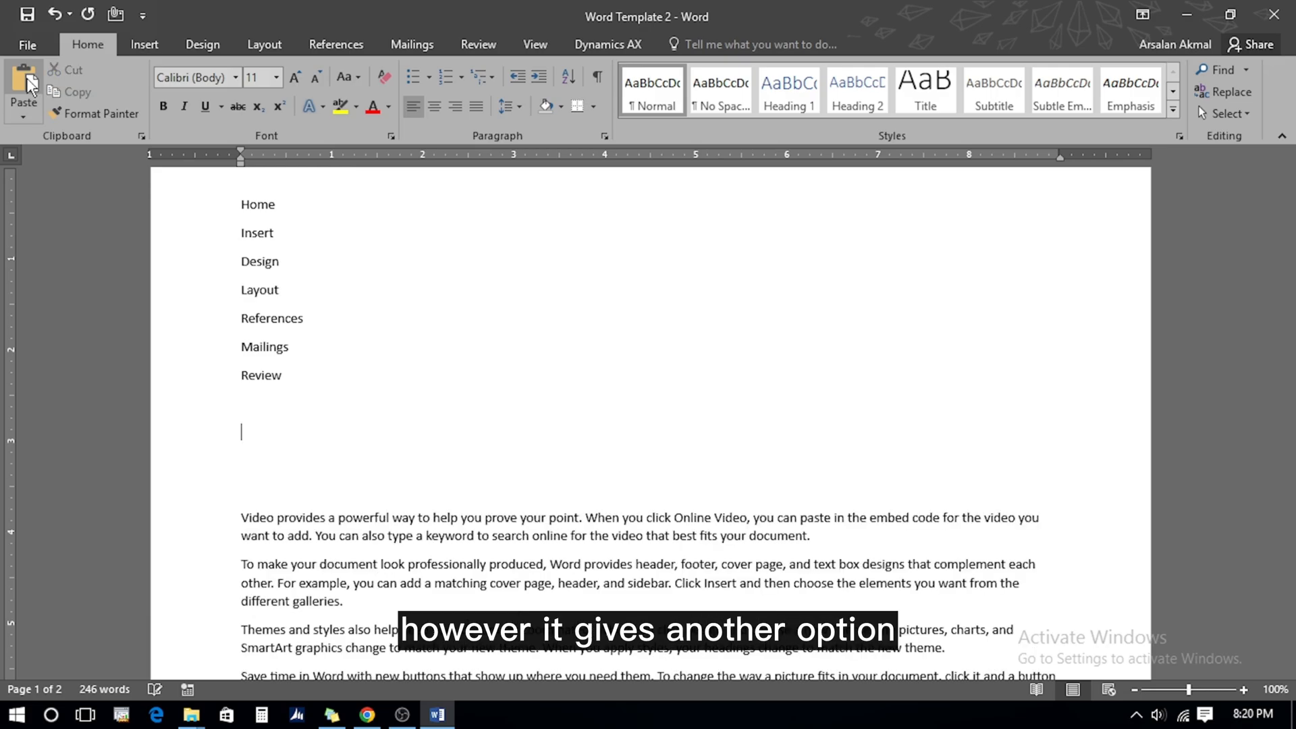
left_click(24, 109)
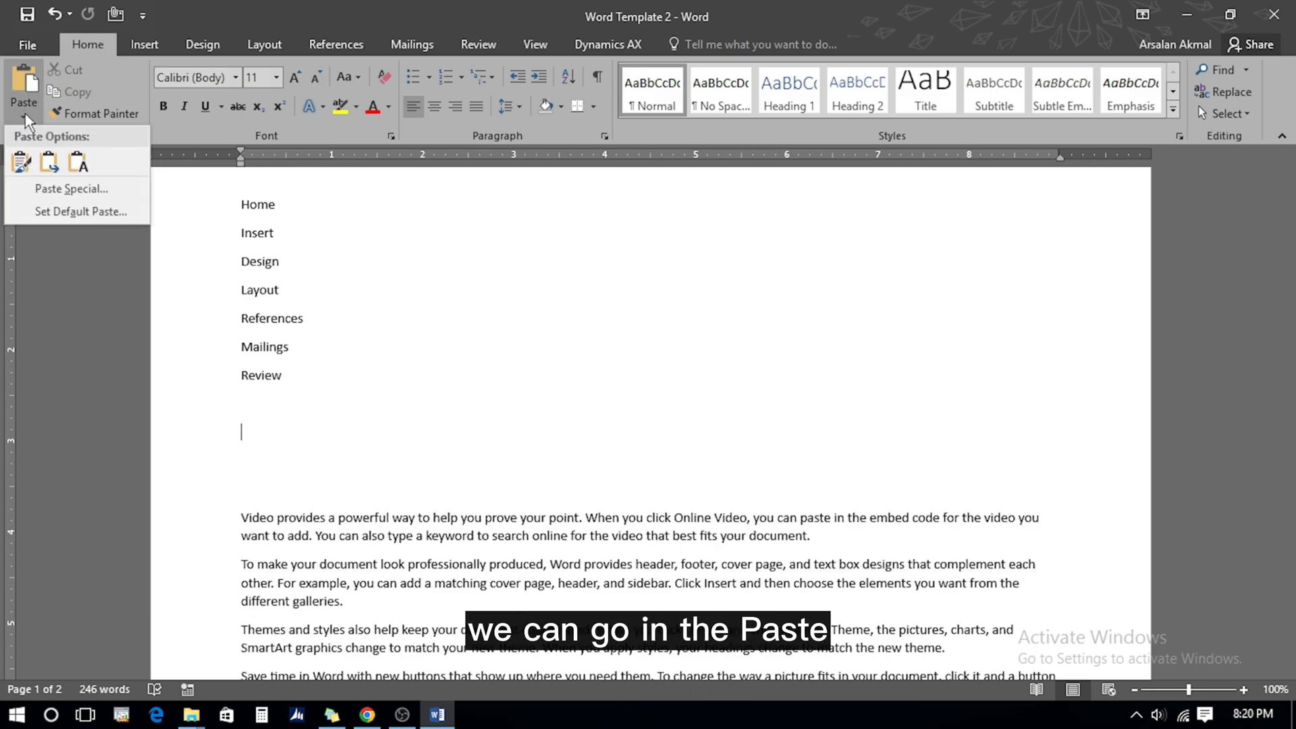
left_click(68, 192)
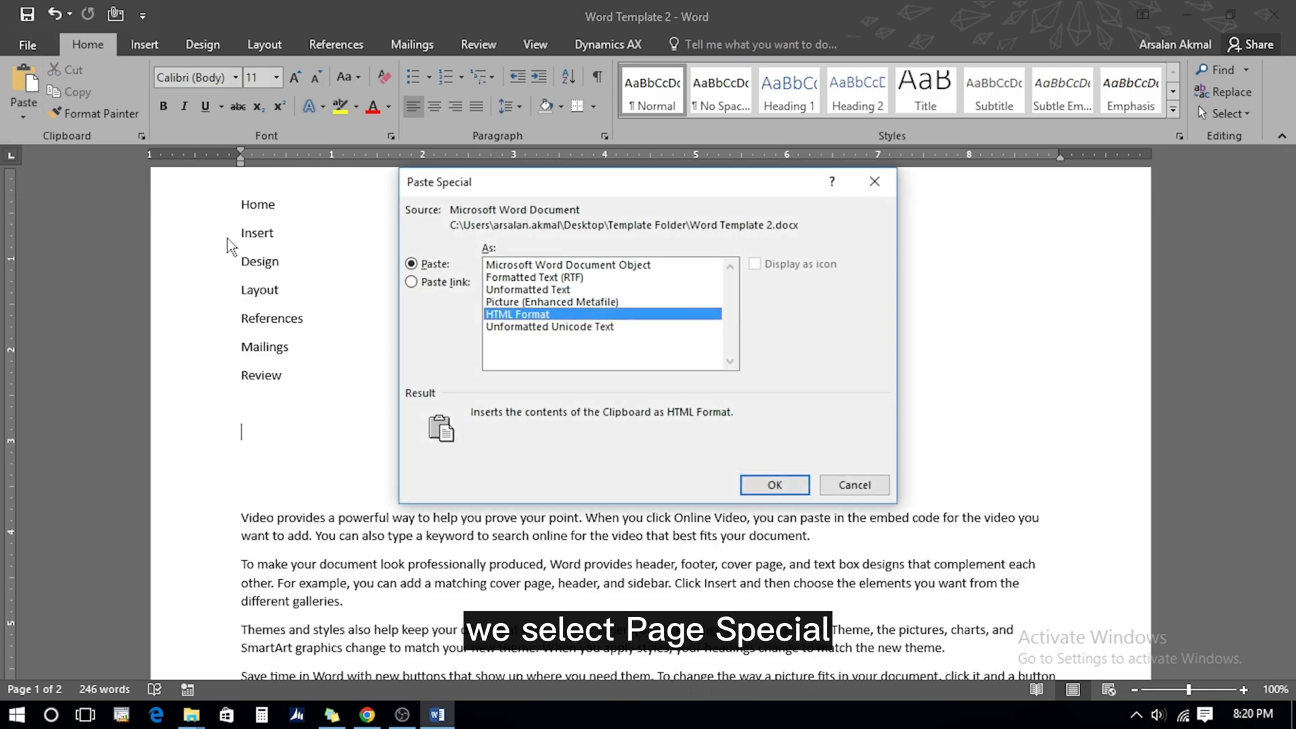
left_click(532, 302)
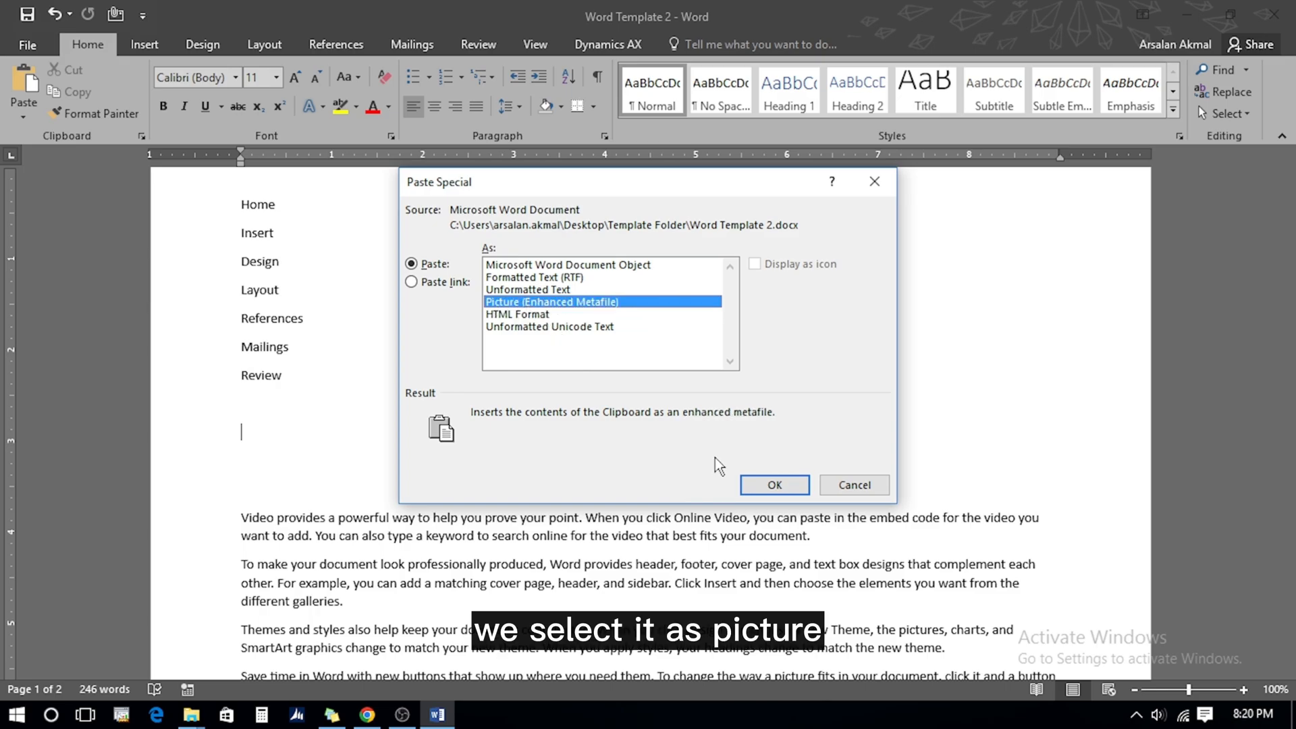
left_click(760, 483)
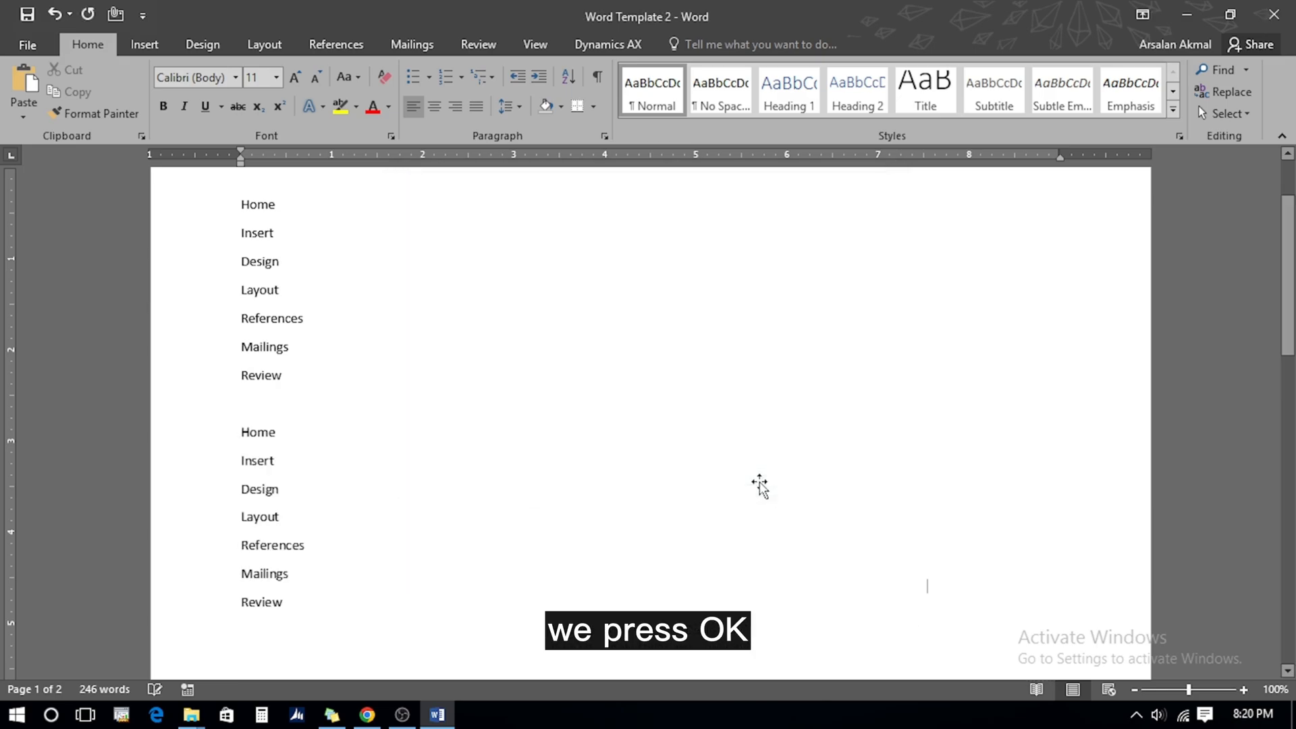
left_click(279, 486)
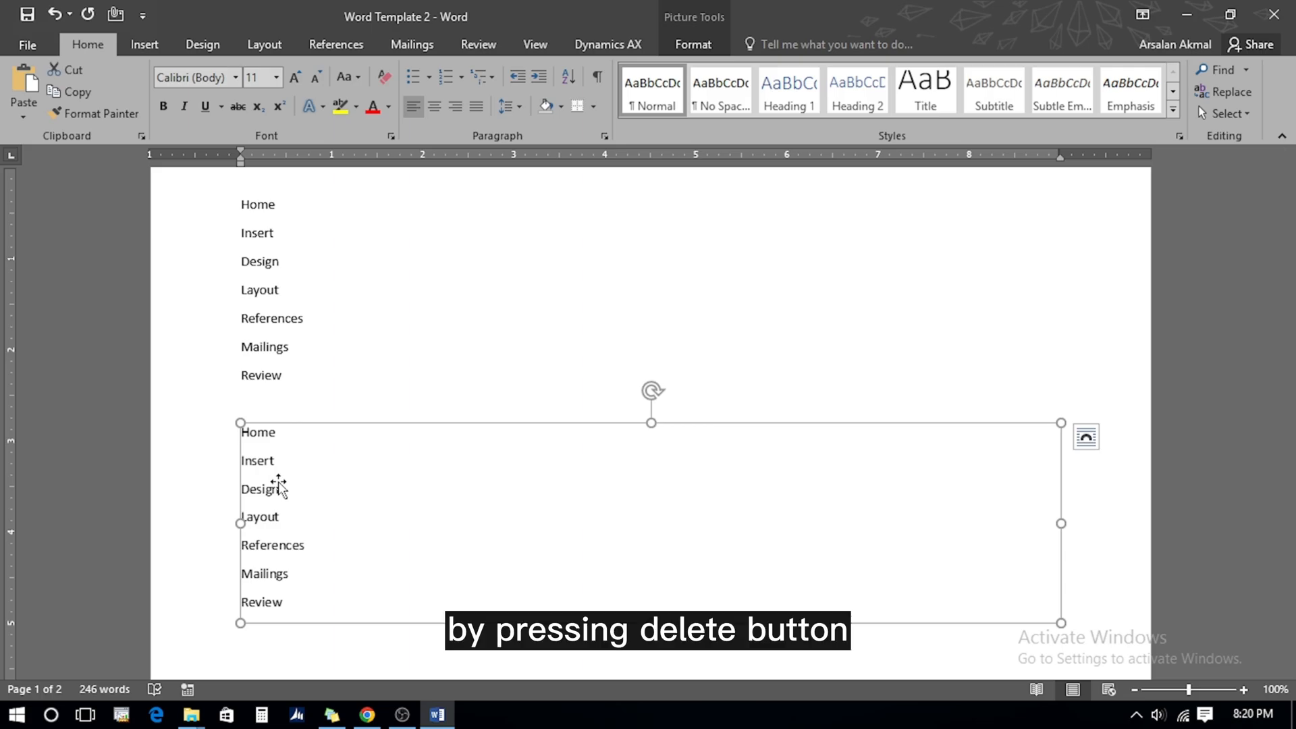
key("Delete")
key("ctrl+z")
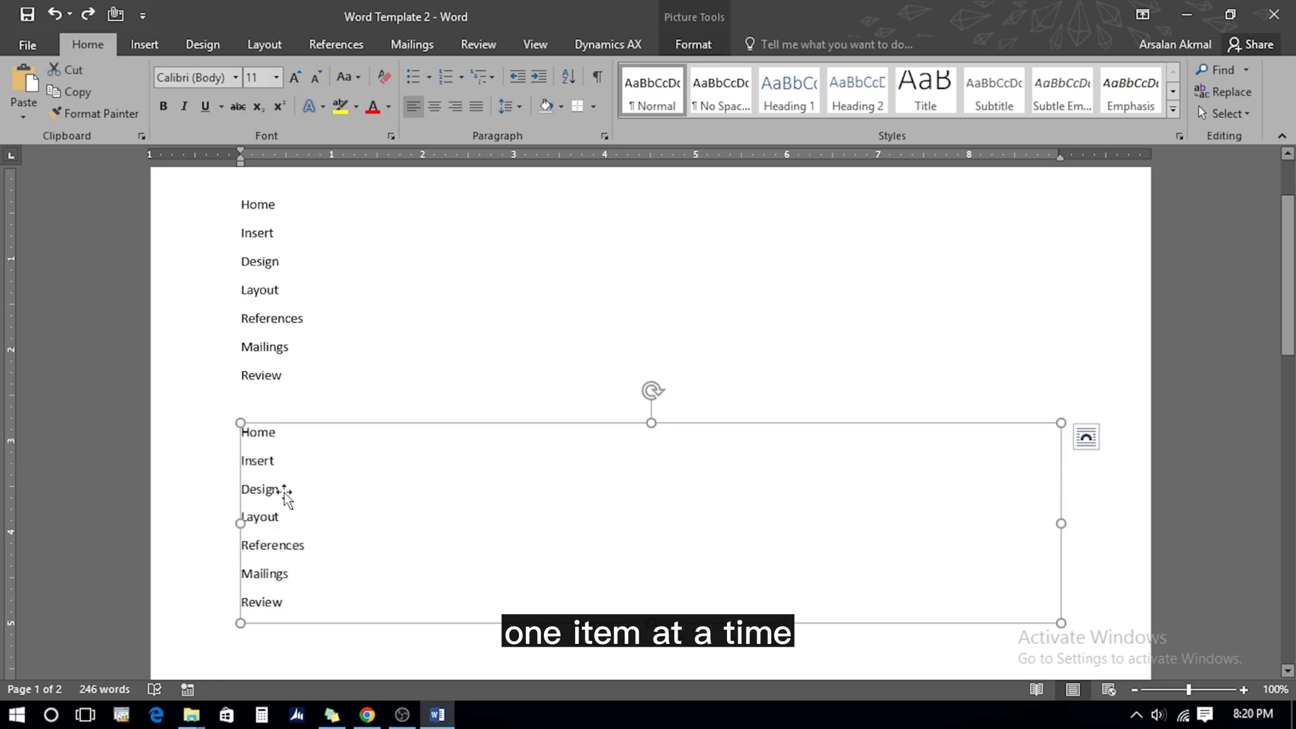
left_click_drag(1288, 270, 1289, 297)
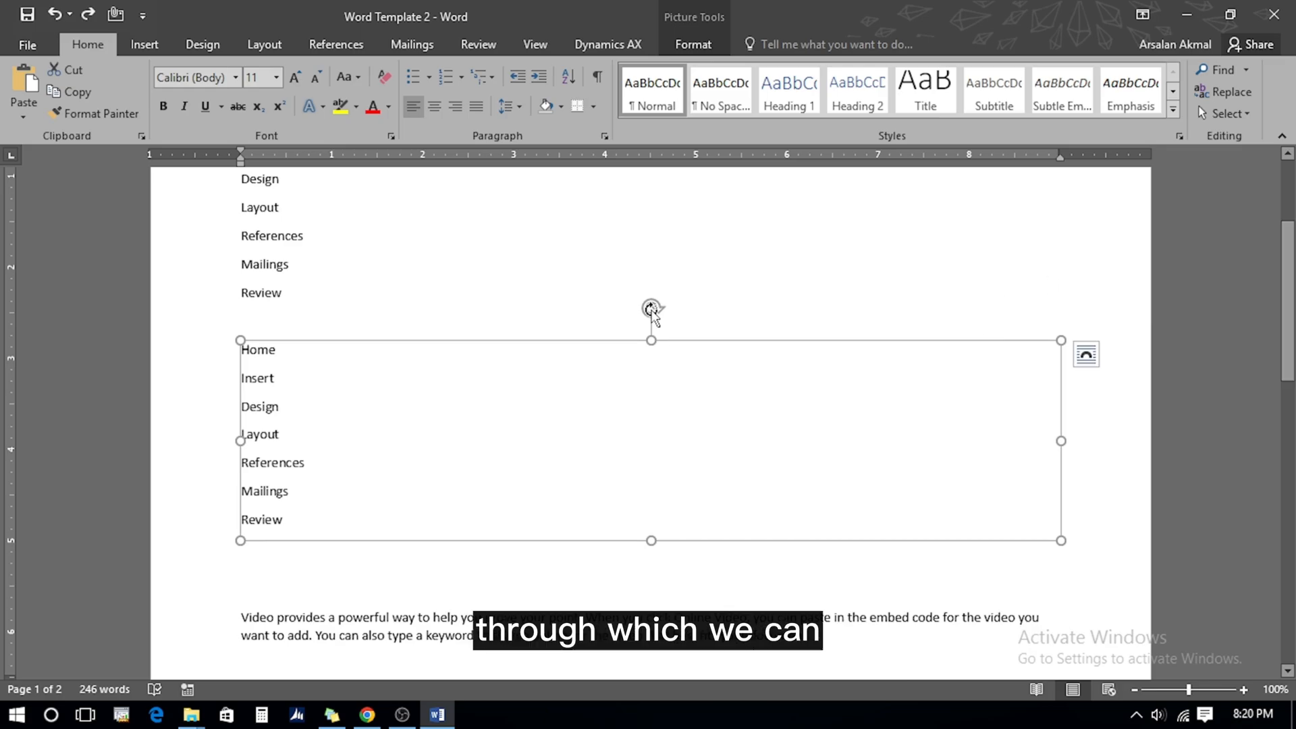
mouse_move(651, 312)
left_mouse_down()
mouse_move(630, 322)
mouse_move(651, 310)
left_mouse_up()
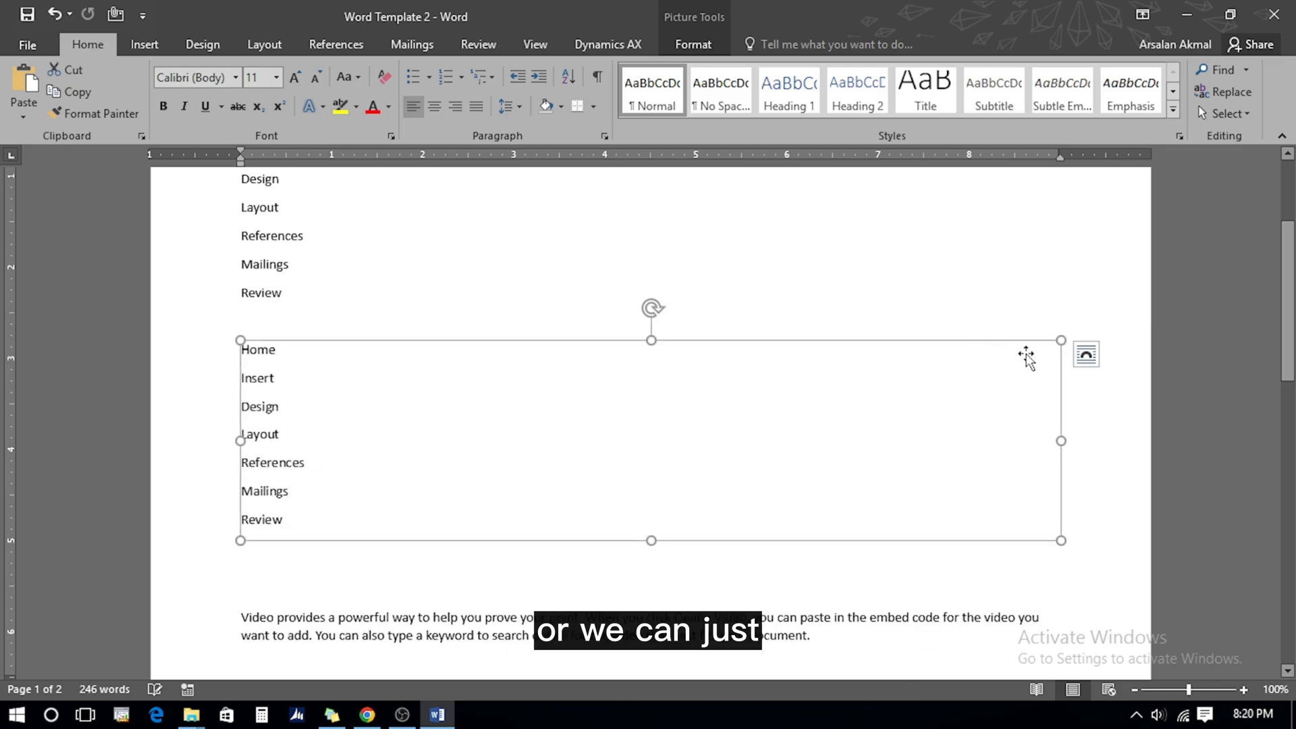
left_click_drag(1061, 342, 839, 374)
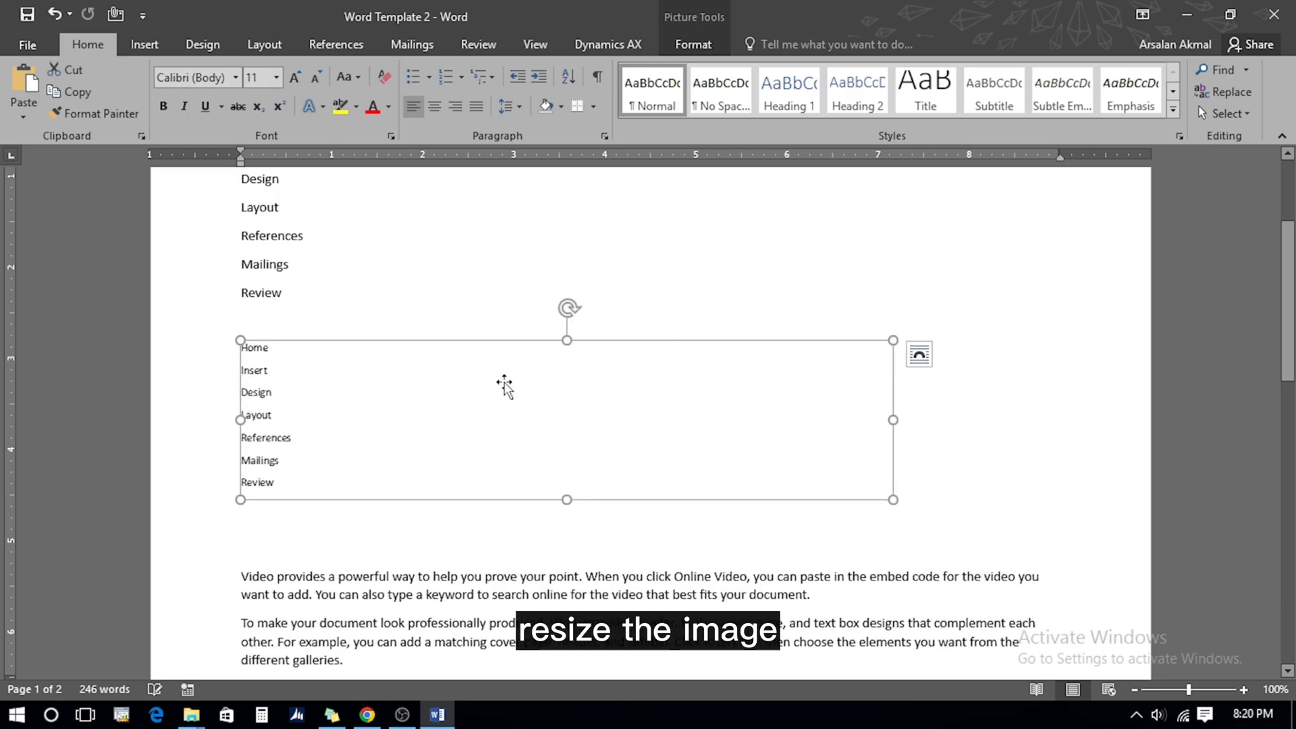
left_click_drag(894, 420, 584, 392)
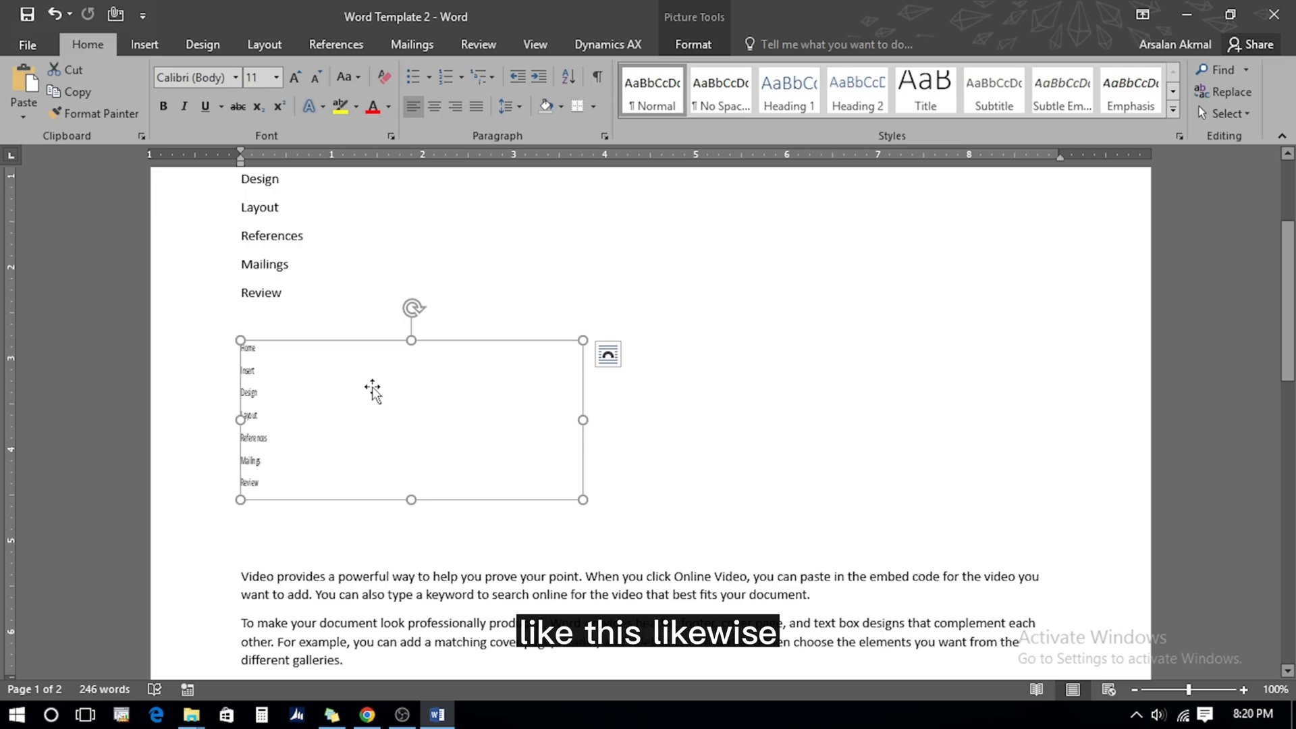
key("Delete")
scroll(374, 387, "up", 2)
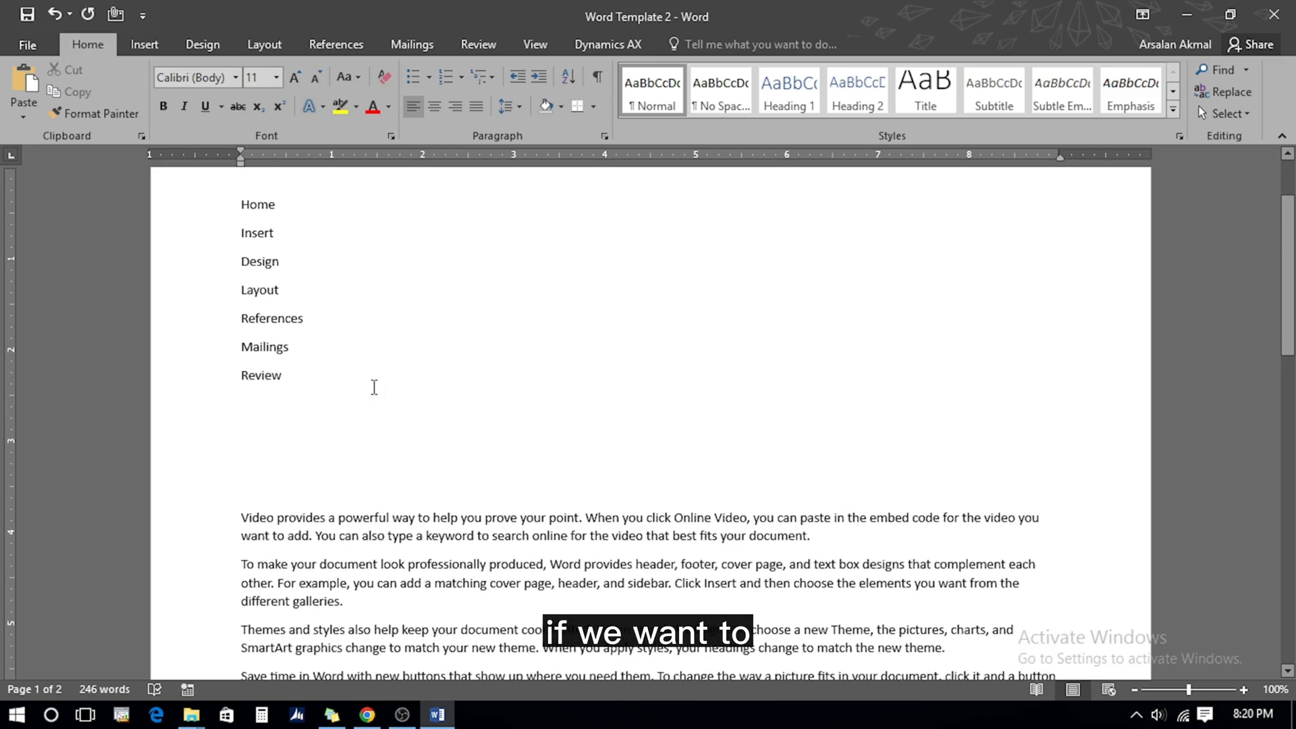
Cut the Home–Review lines from the top and paste them after the final body paragraph
key("Up")
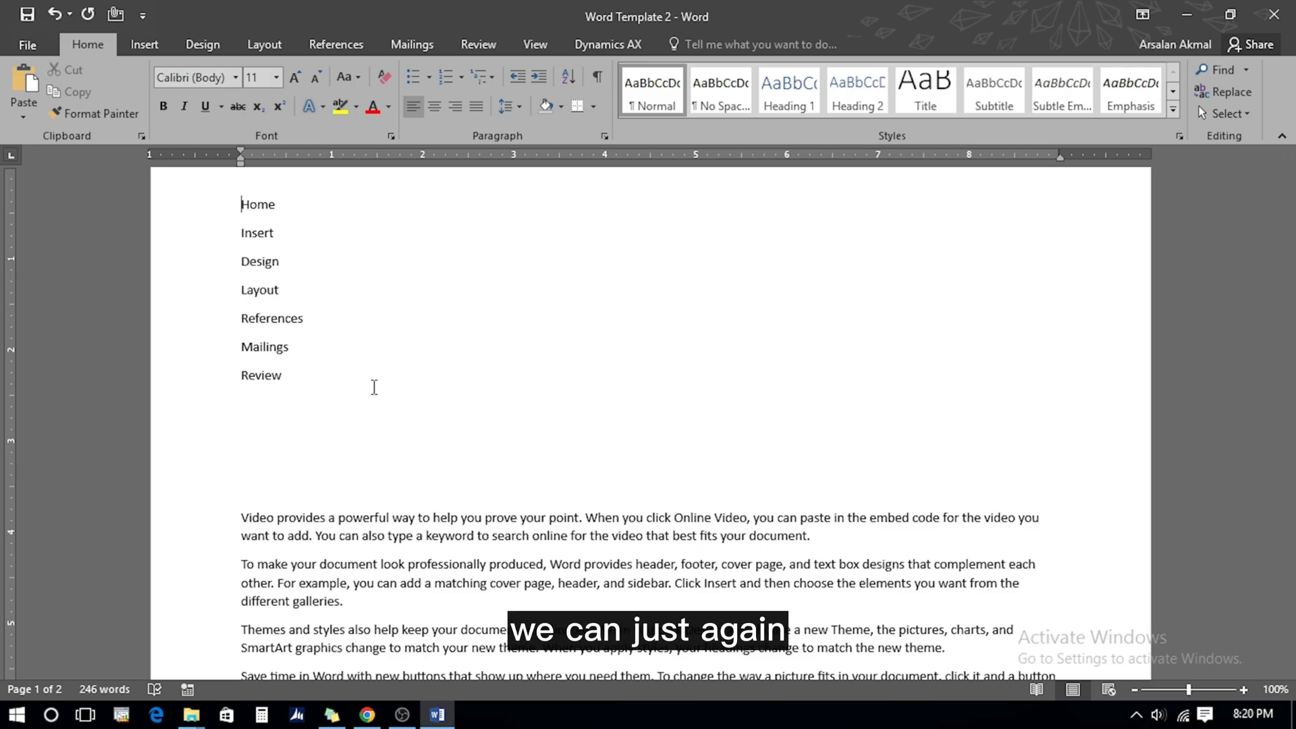
key("shift+Down")
key("shift+Down")
key("shift+Down")
key("shift+Down")
key("shift+Down")
key("shift+Down")
key("shift+Down")
key("ctrl+c")
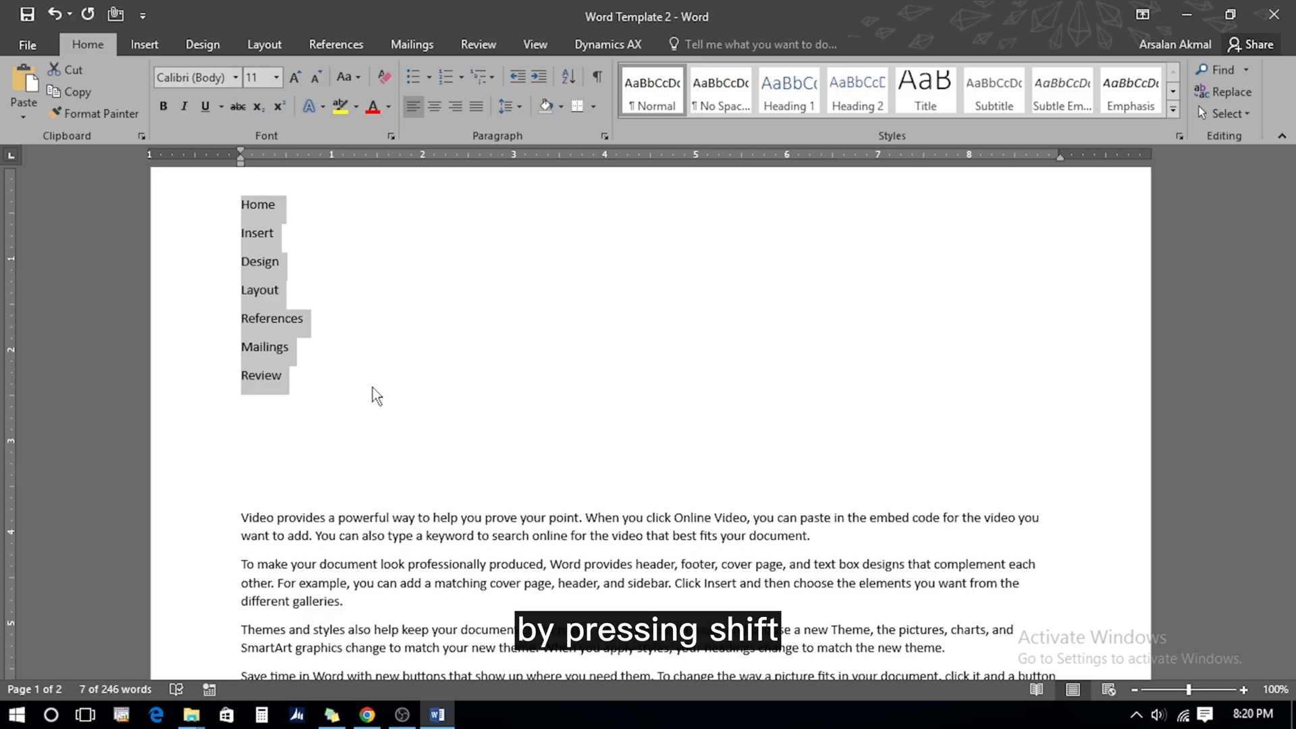
left_click(79, 72)
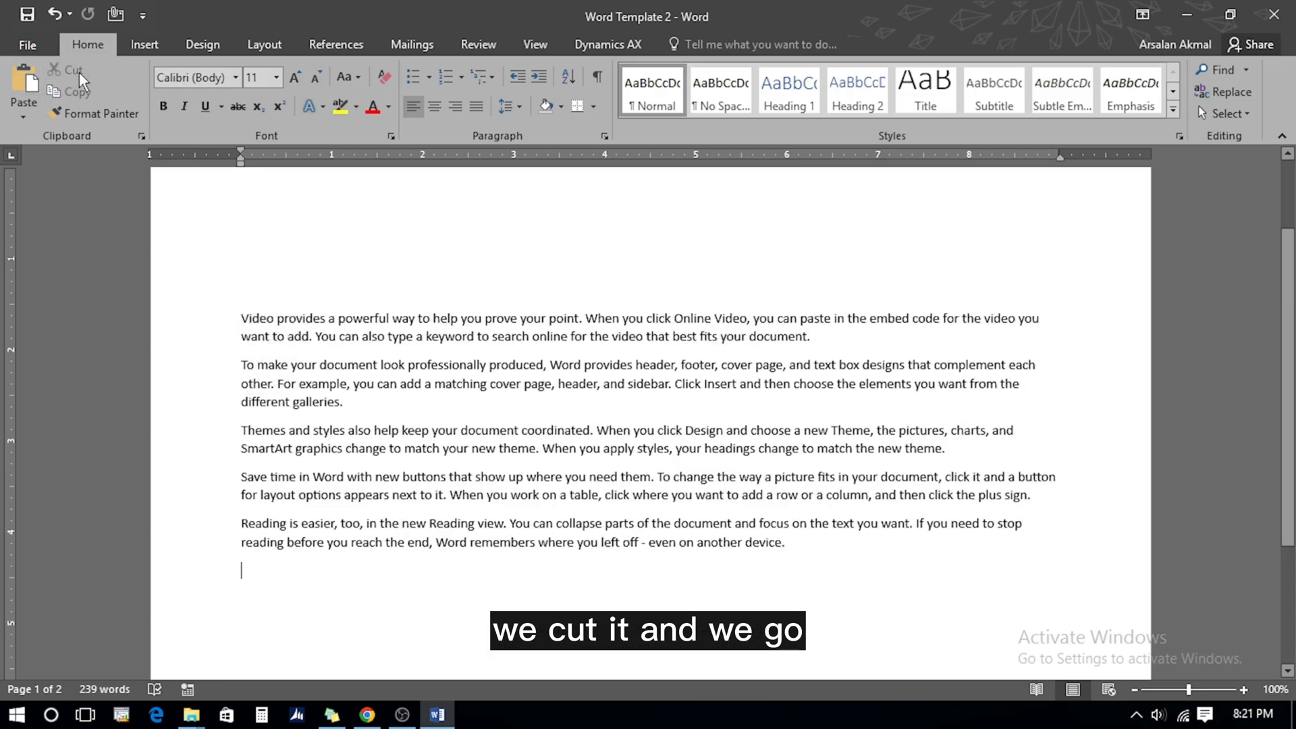
key("Return")
key("Return")
key("Return")
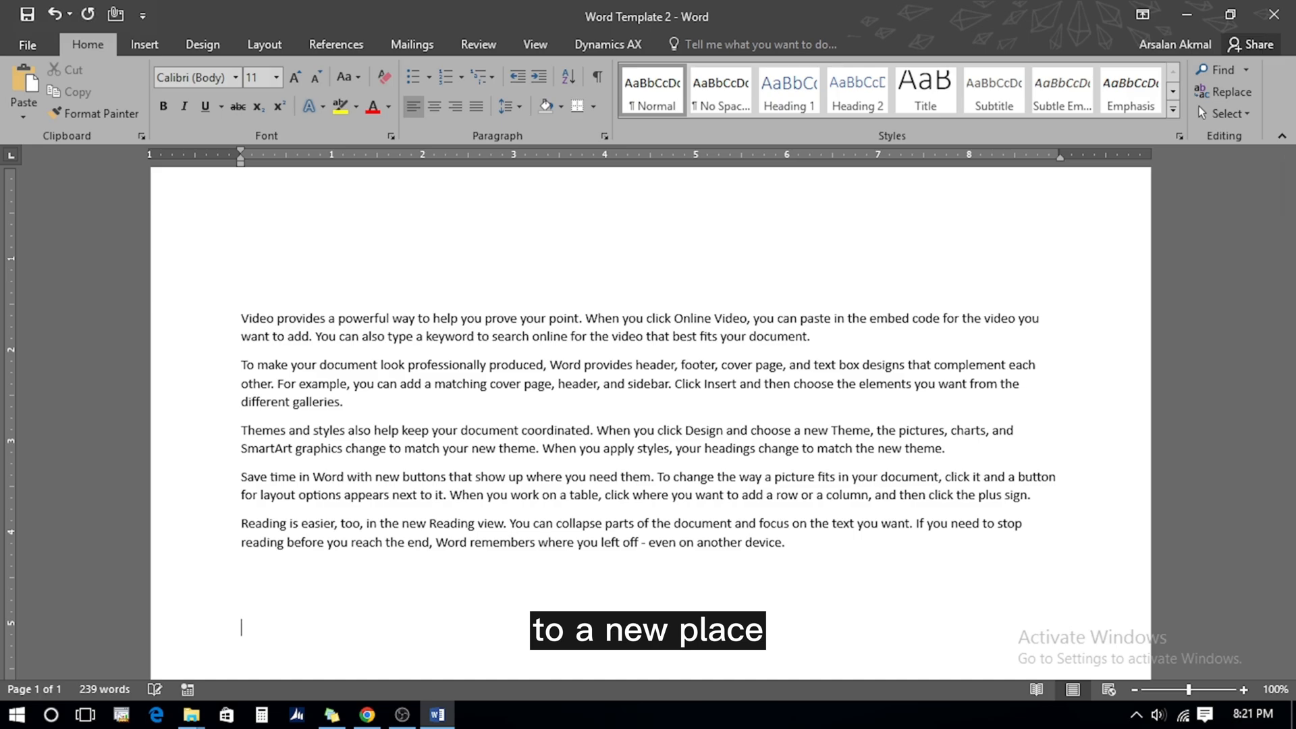
left_click(24, 81)
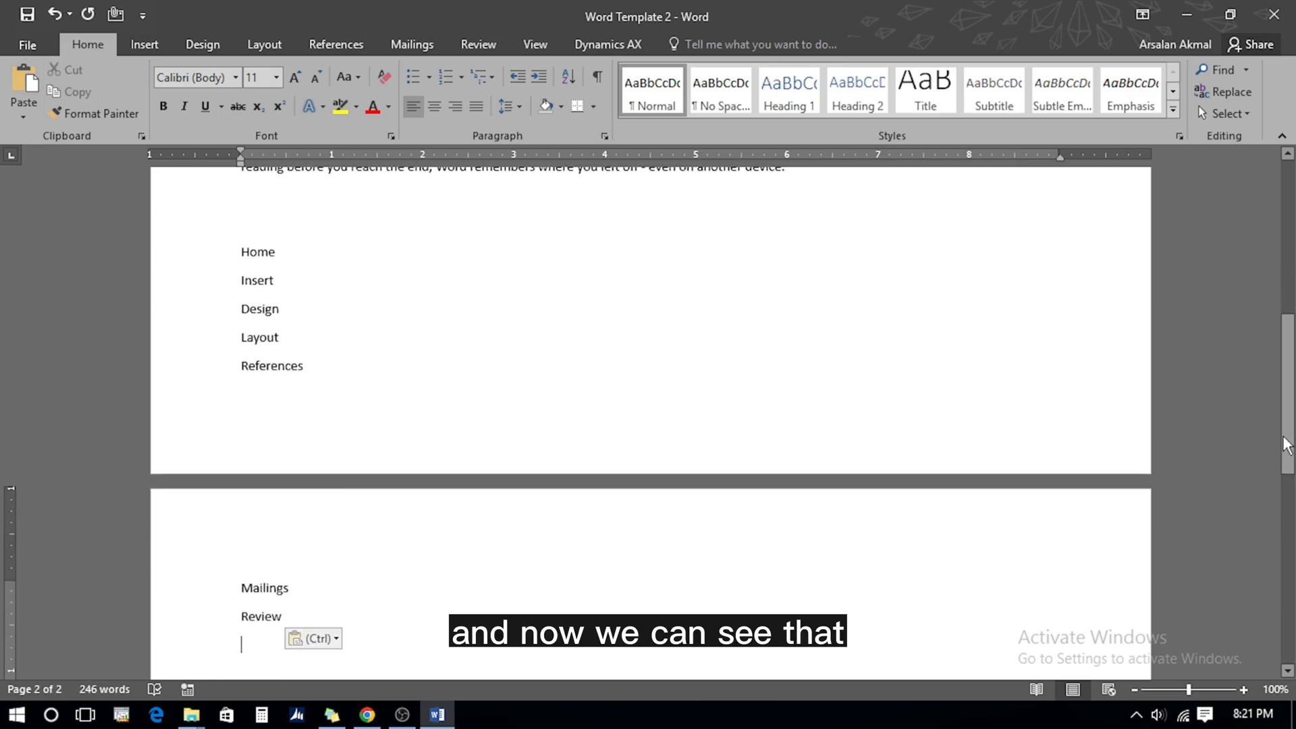
left_click_drag(1291, 436, 1290, 282)
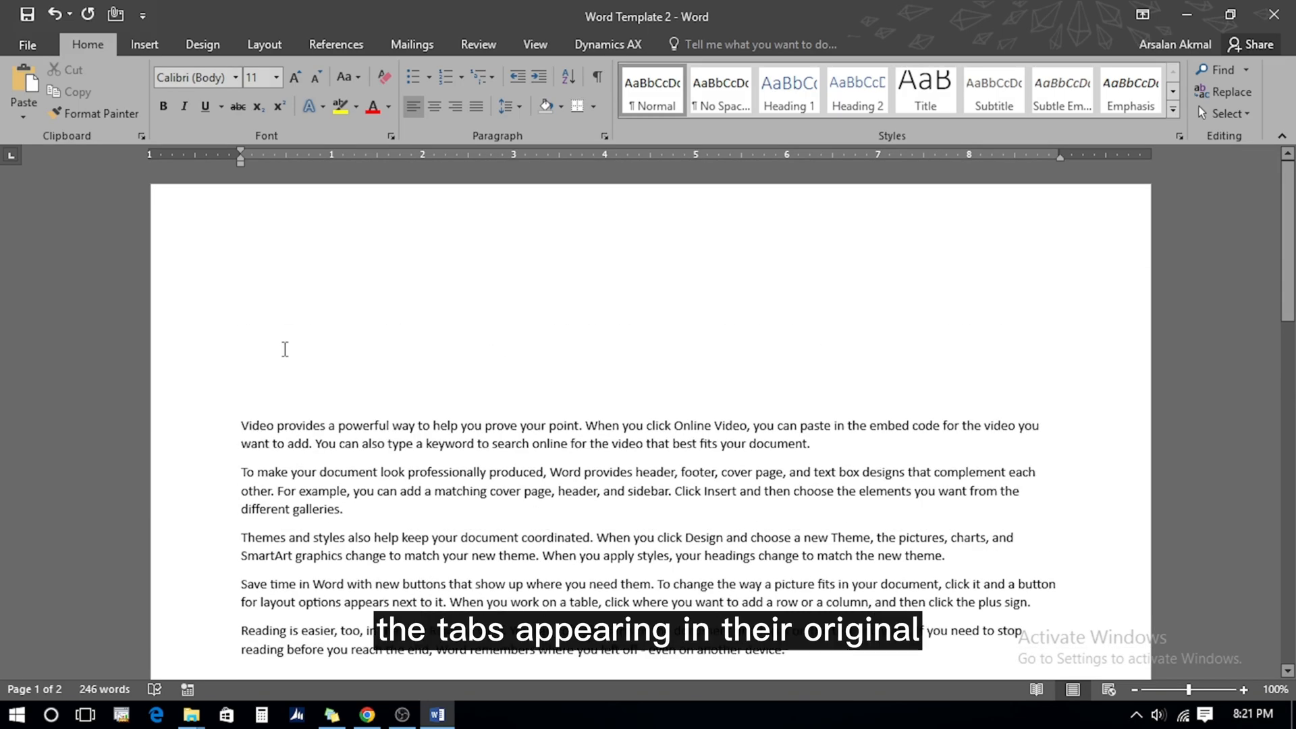
Undo the move and set the list to Arial Black at size 18
left_click(55, 13)
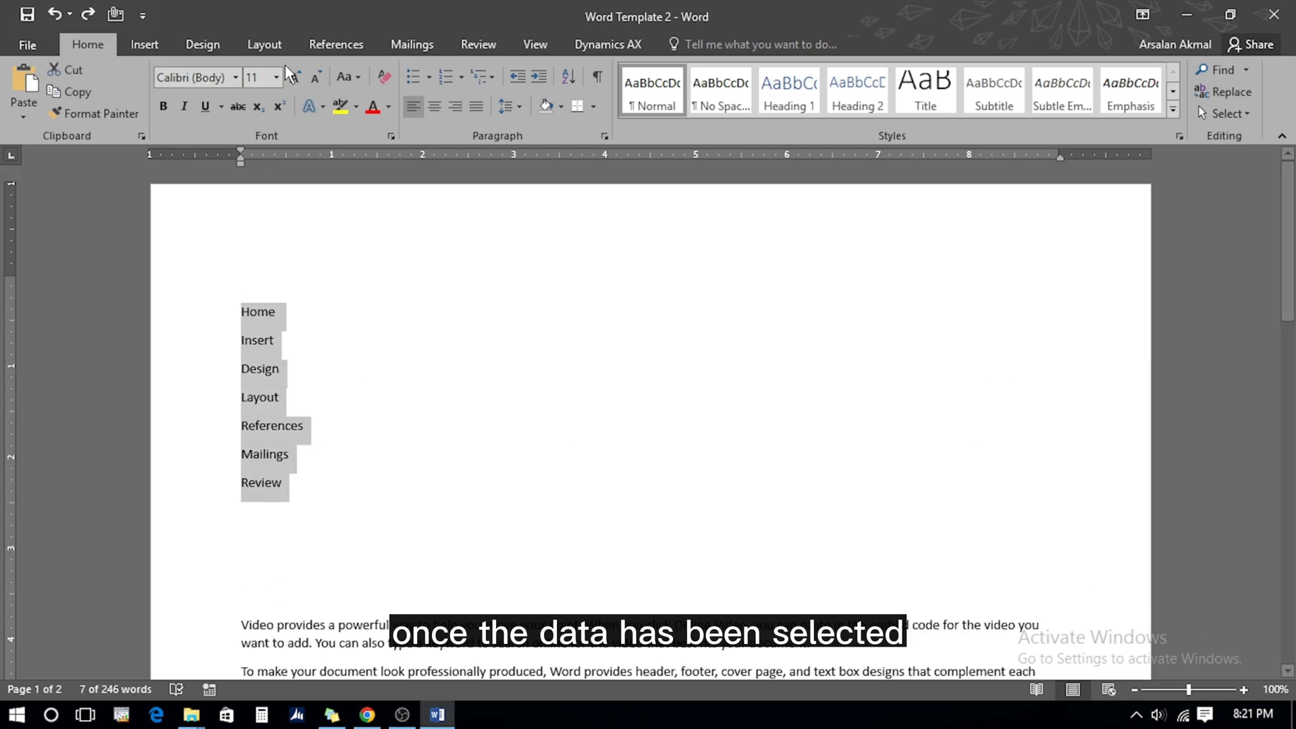
left_click(234, 76)
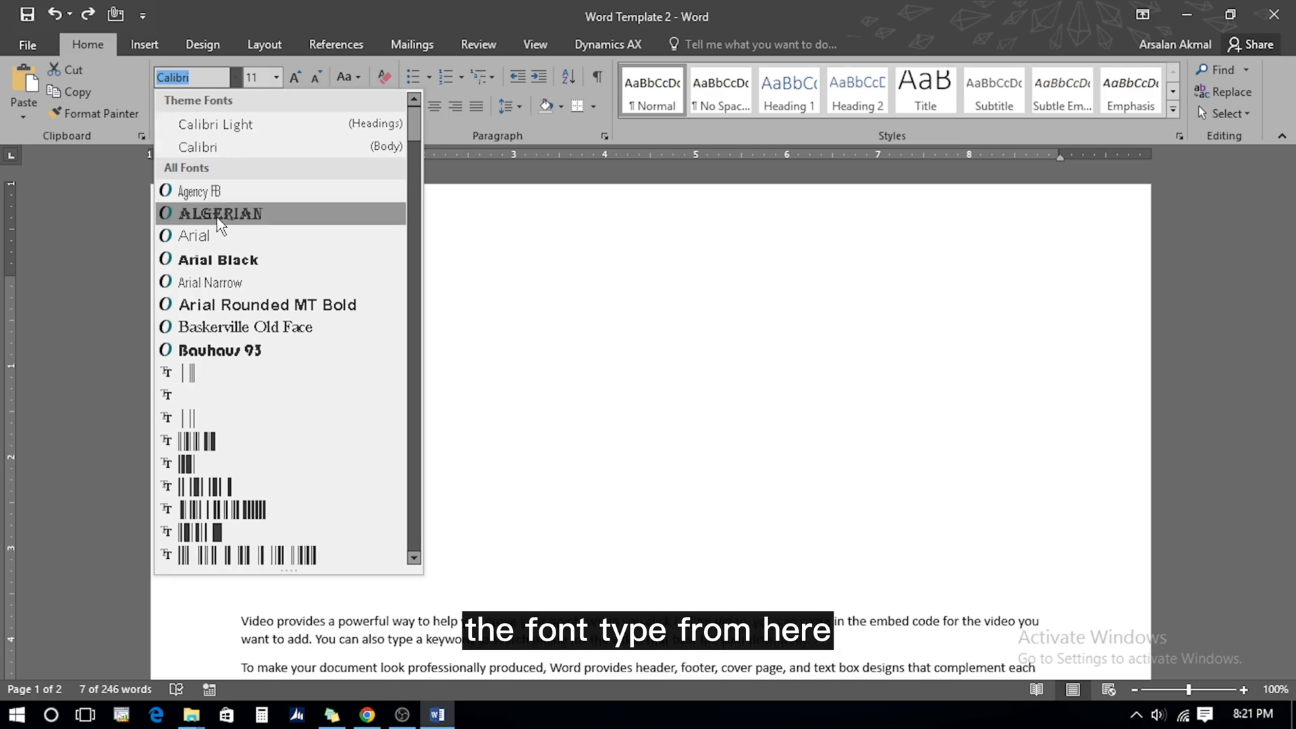
left_click(216, 262)
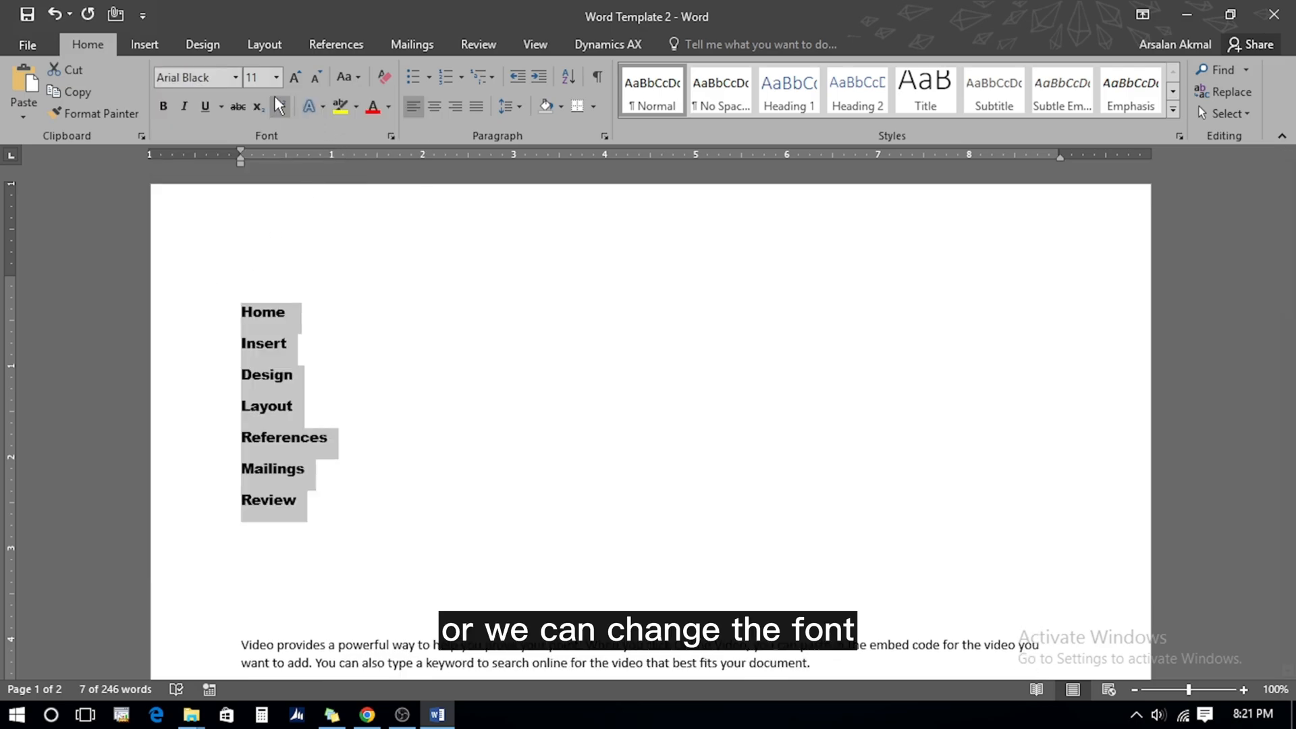
left_click(277, 77)
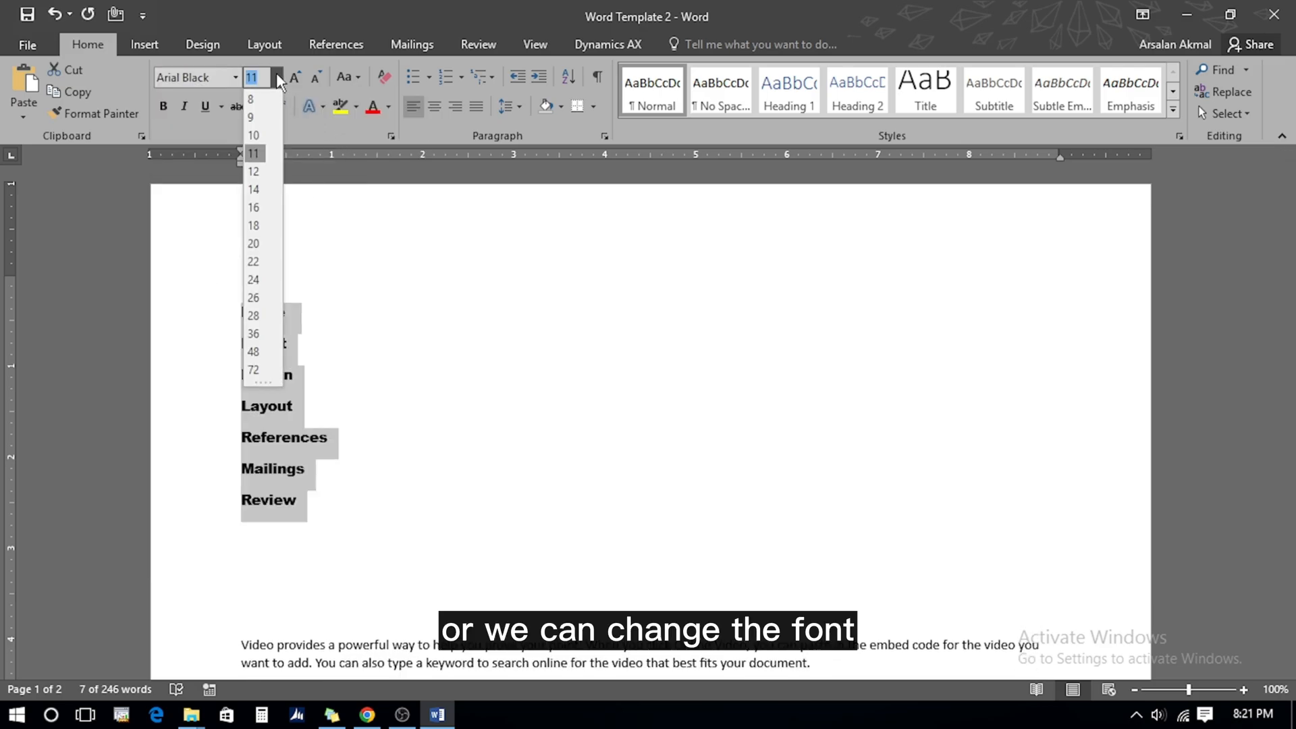
left_click(265, 202)
Shrink the list to 10 pt, reset it, then apply bold, italic, underline, strikethrough at 12 pt
left_click(314, 78)
left_click(314, 78)
left_click(313, 79)
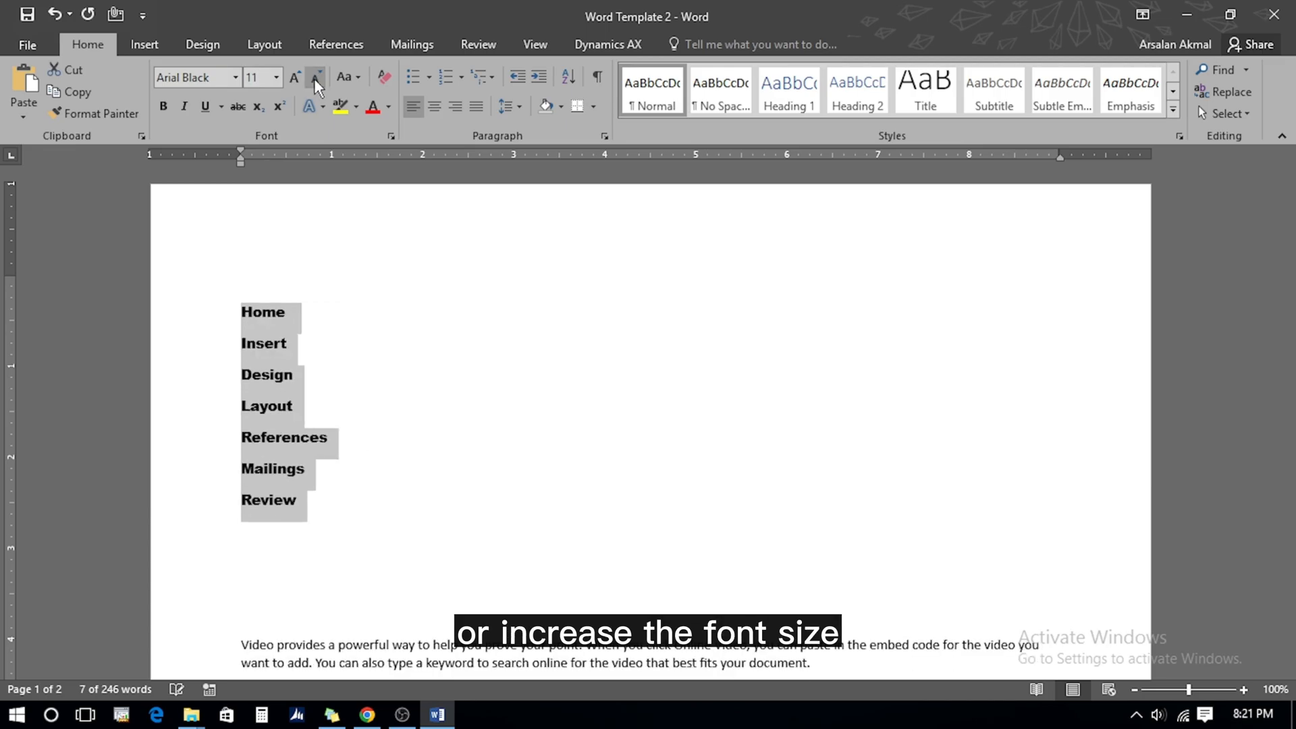
left_click(314, 78)
left_click(314, 78)
key("ctrl+space")
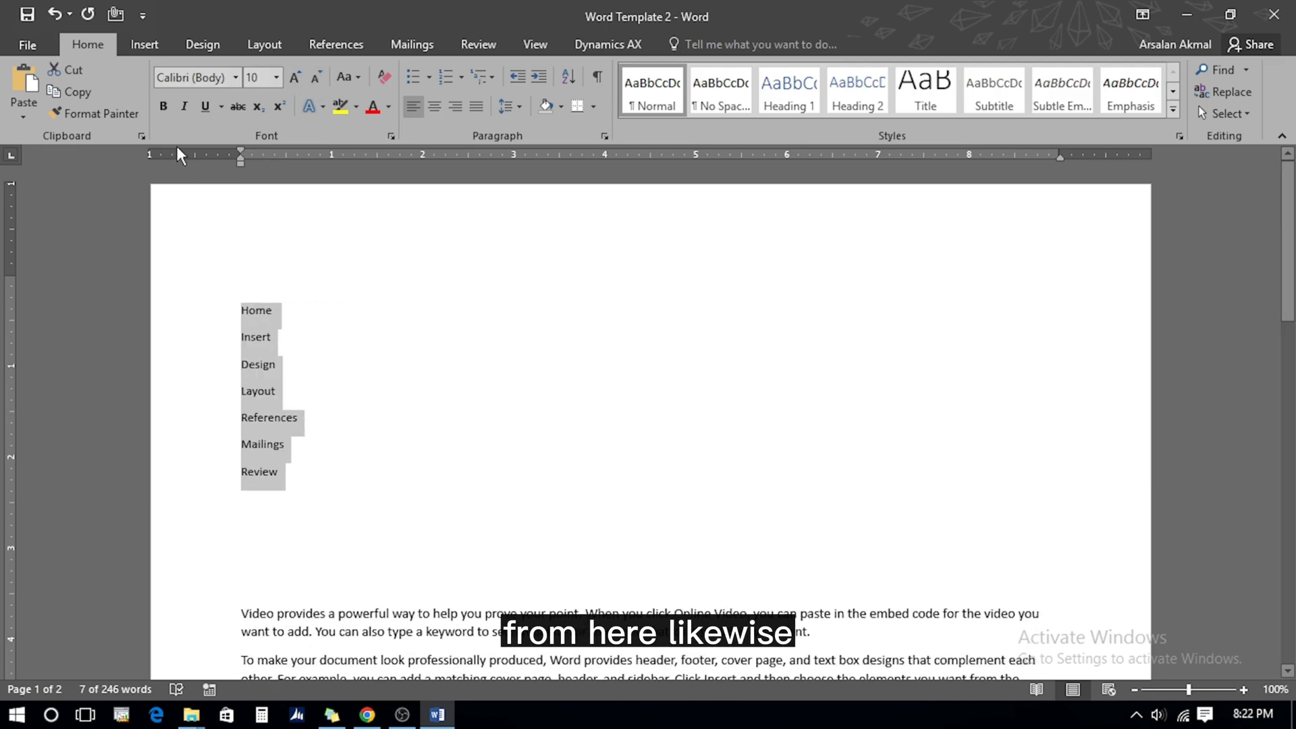
left_click(164, 108)
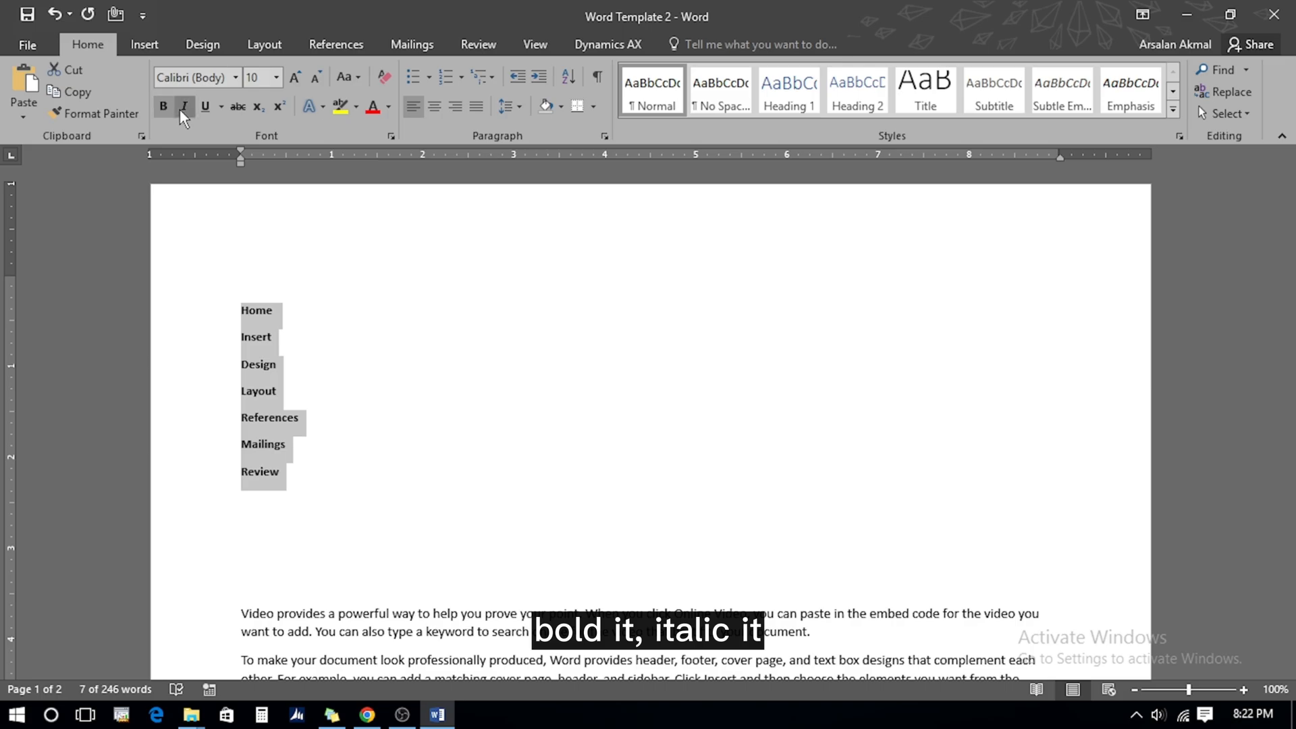
left_click(181, 108)
left_click(205, 107)
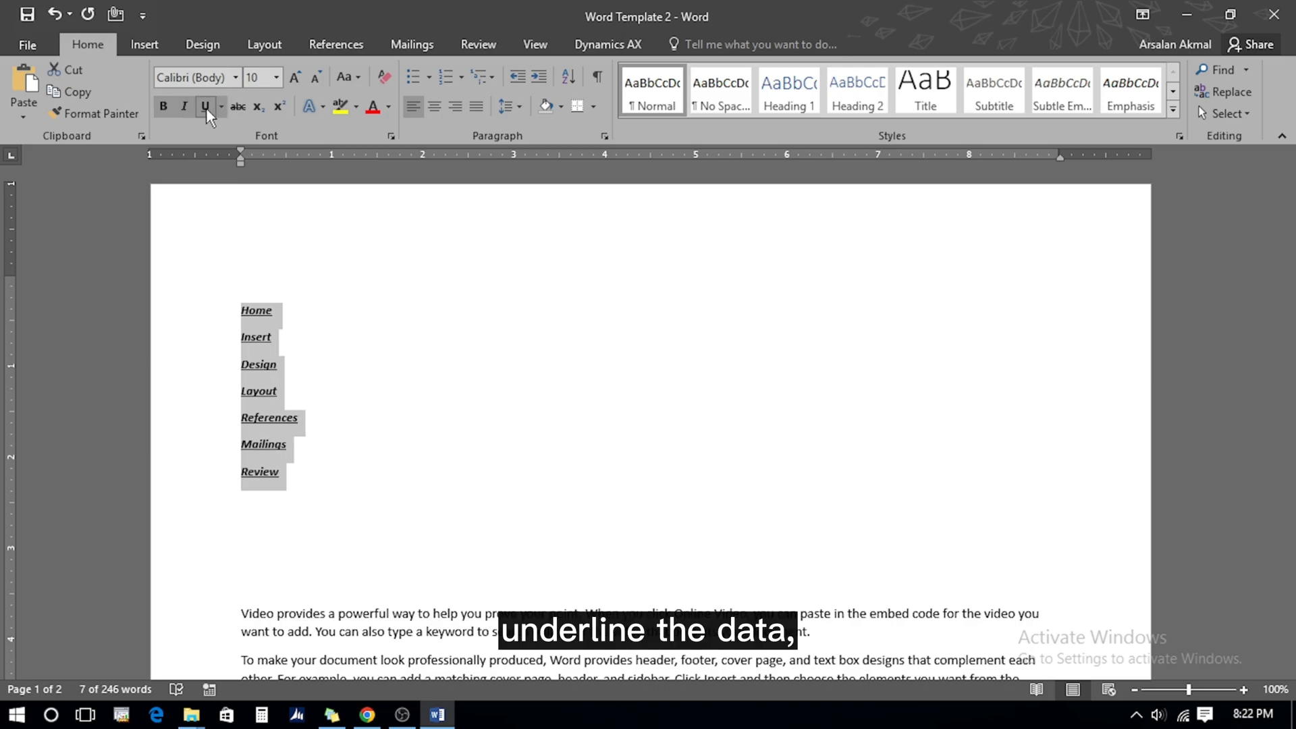
key("ctrl+shift+period")
key("ctrl+shift+period")
left_click(236, 104)
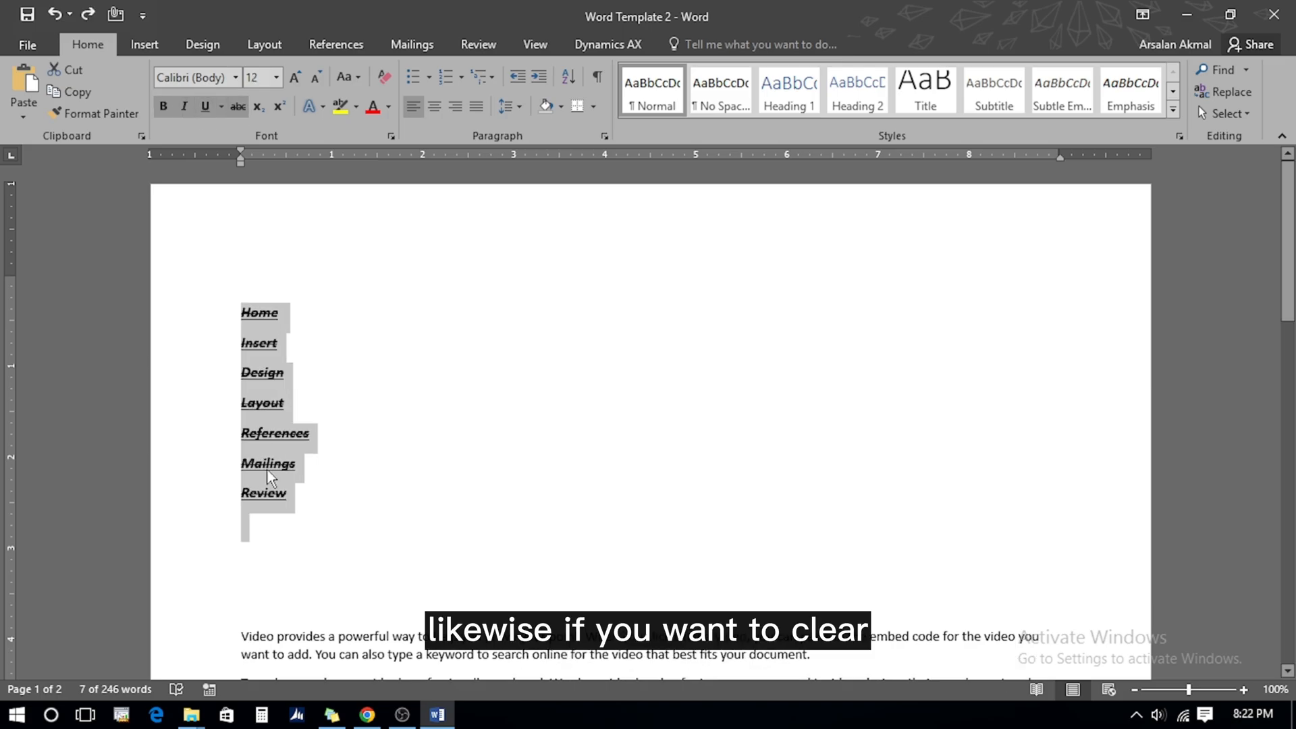
Clear all formatting, grow the list to 14 pt, and preview font colour and highlight palettes
left_click(384, 77)
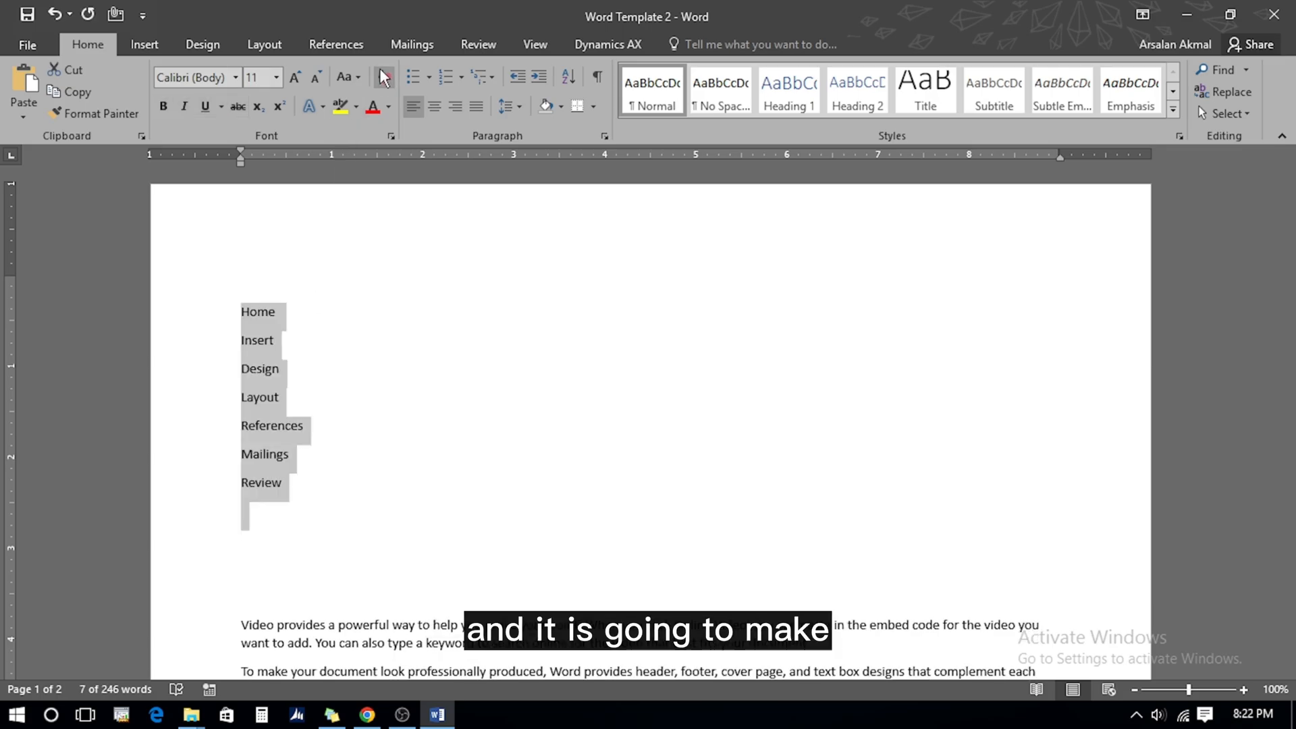
left_click(295, 77)
left_click(294, 77)
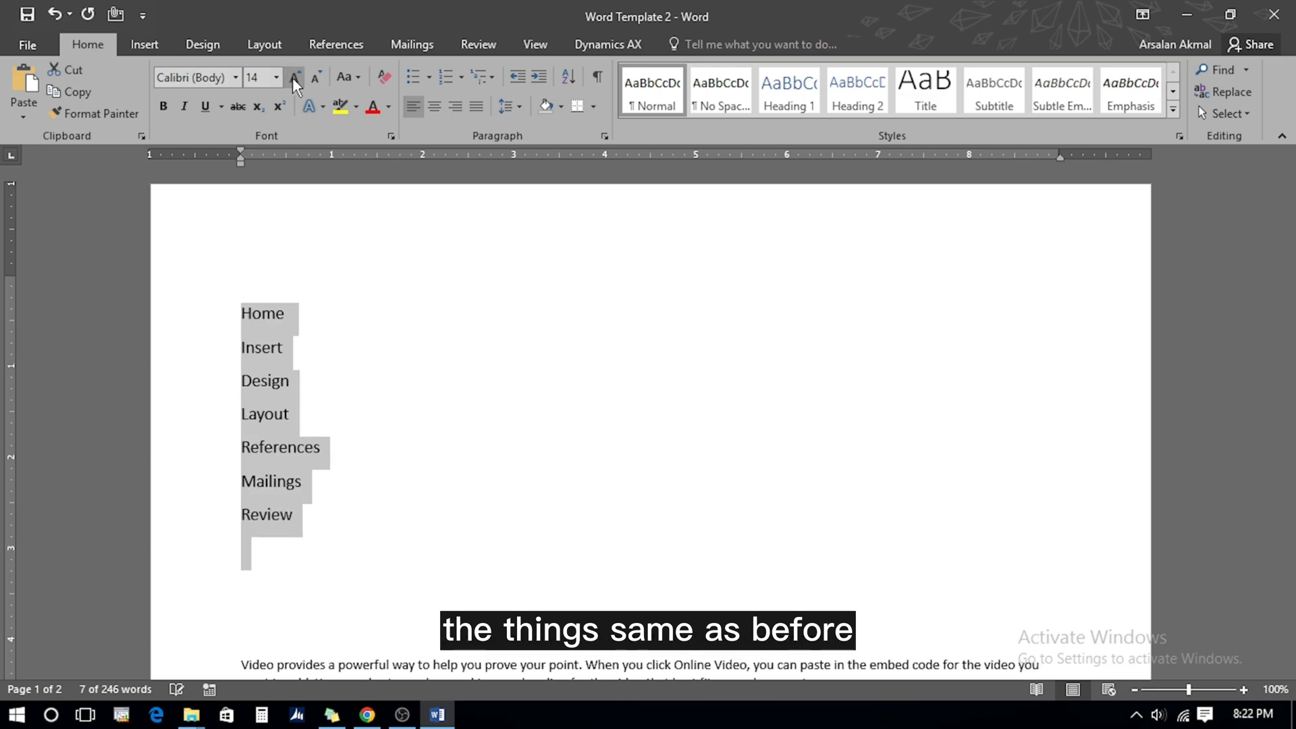
left_click(390, 106)
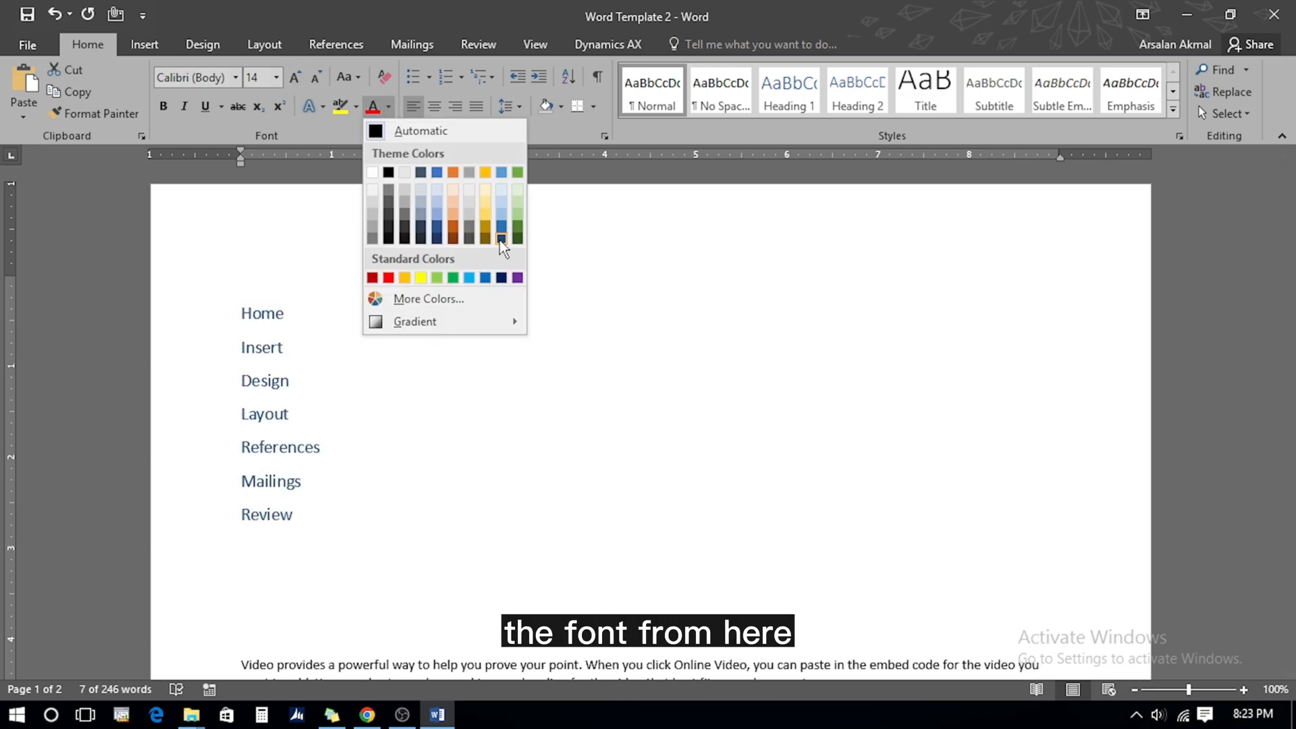
left_click(352, 107)
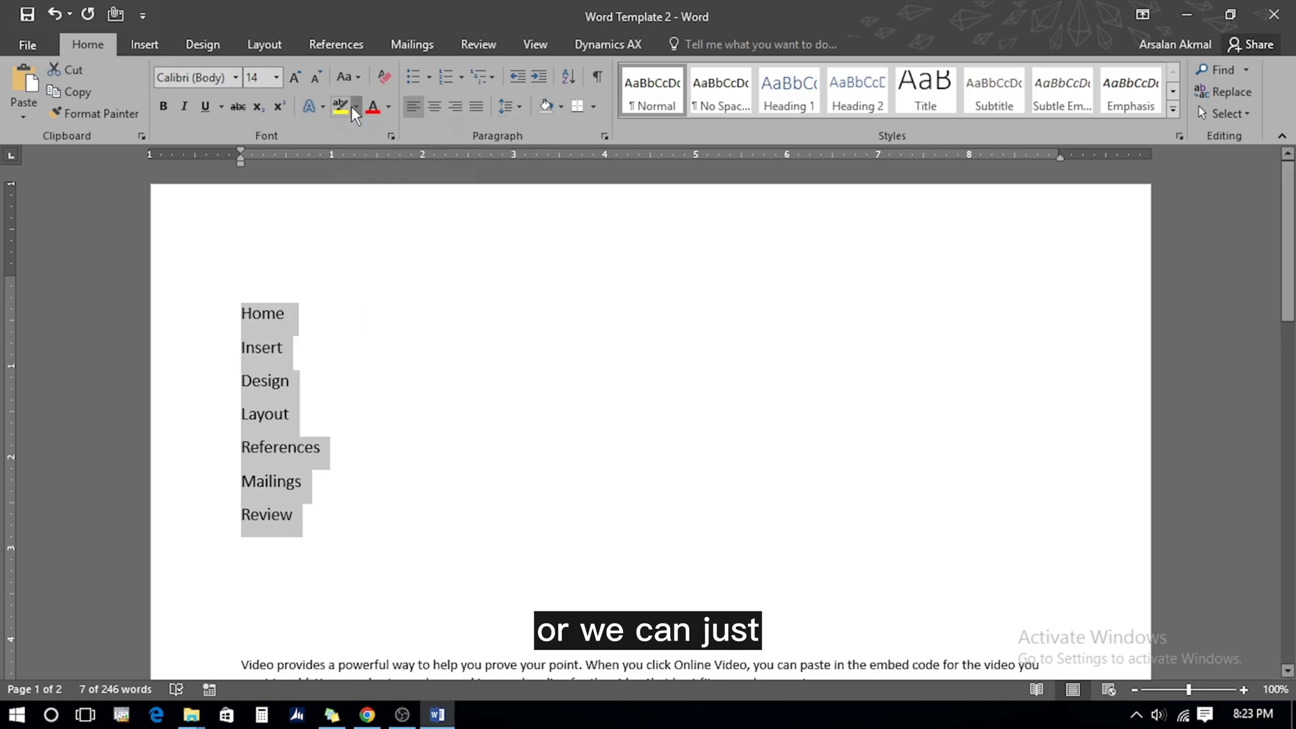
left_click(352, 107)
left_click(327, 111)
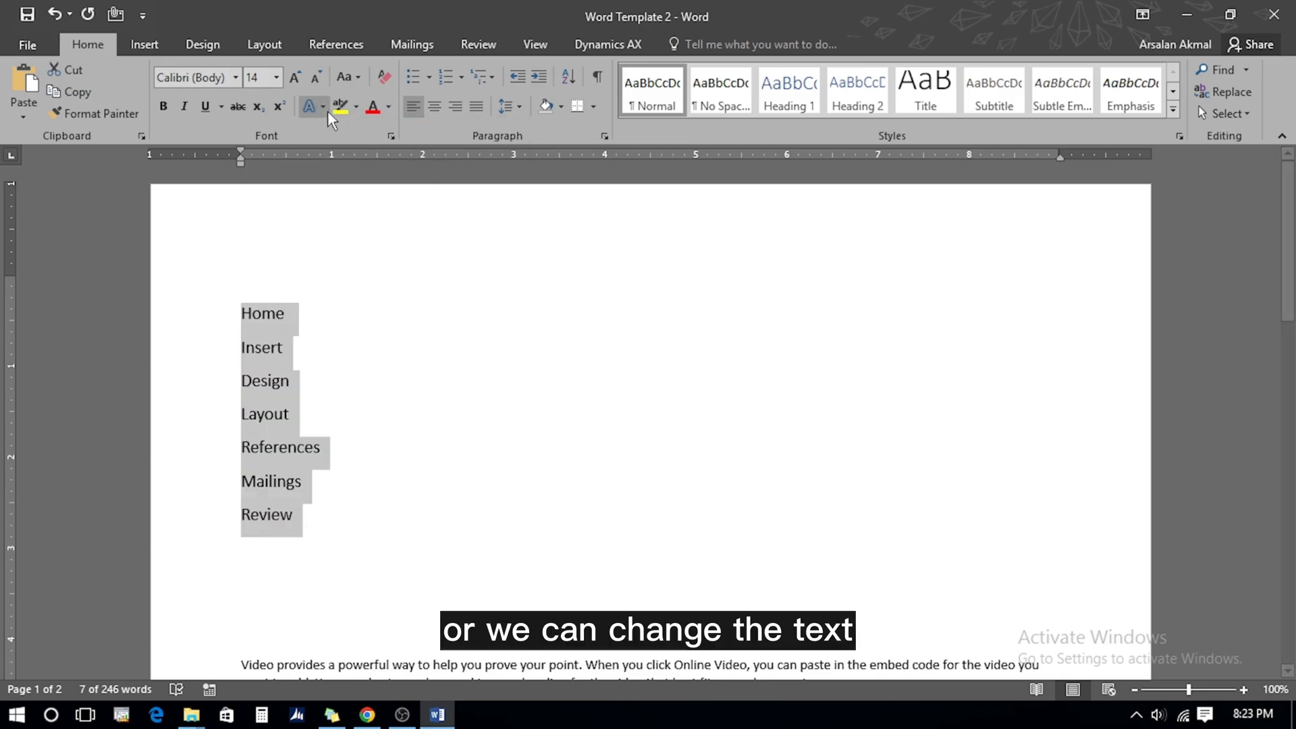
left_click(316, 107)
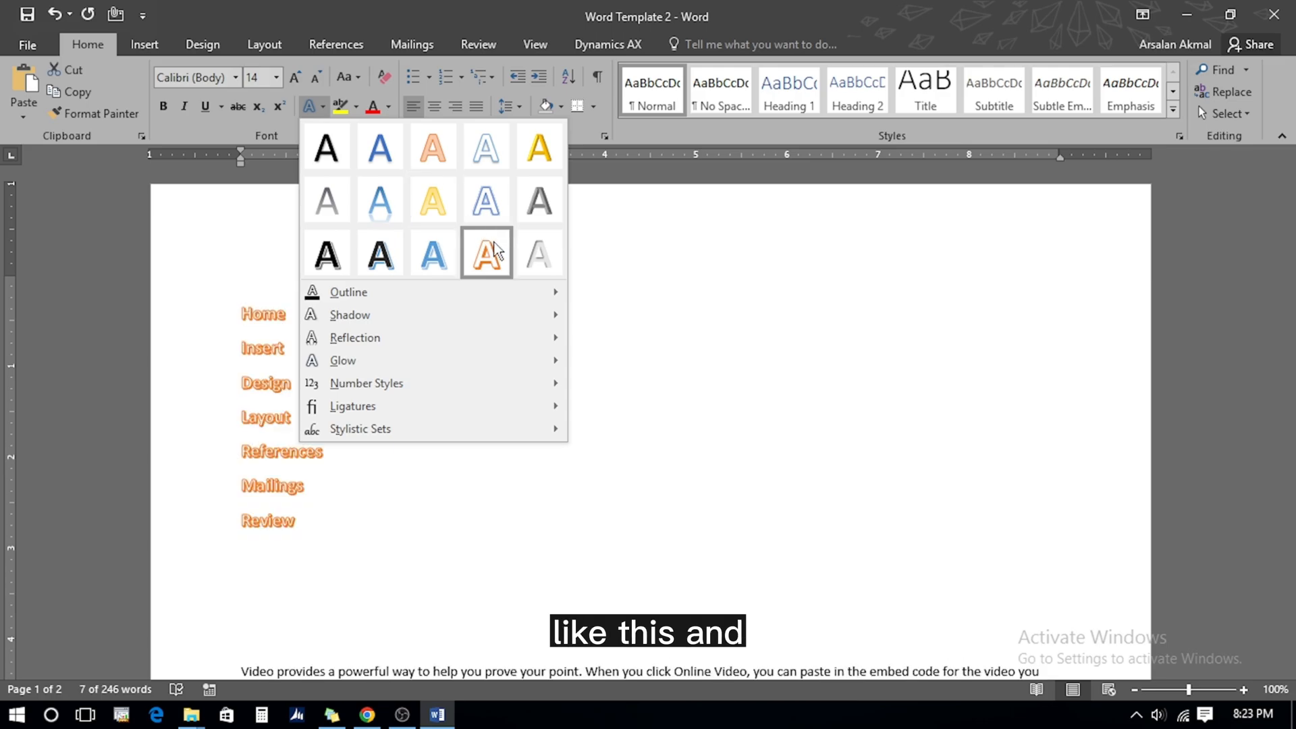
mouse_move(417, 294)
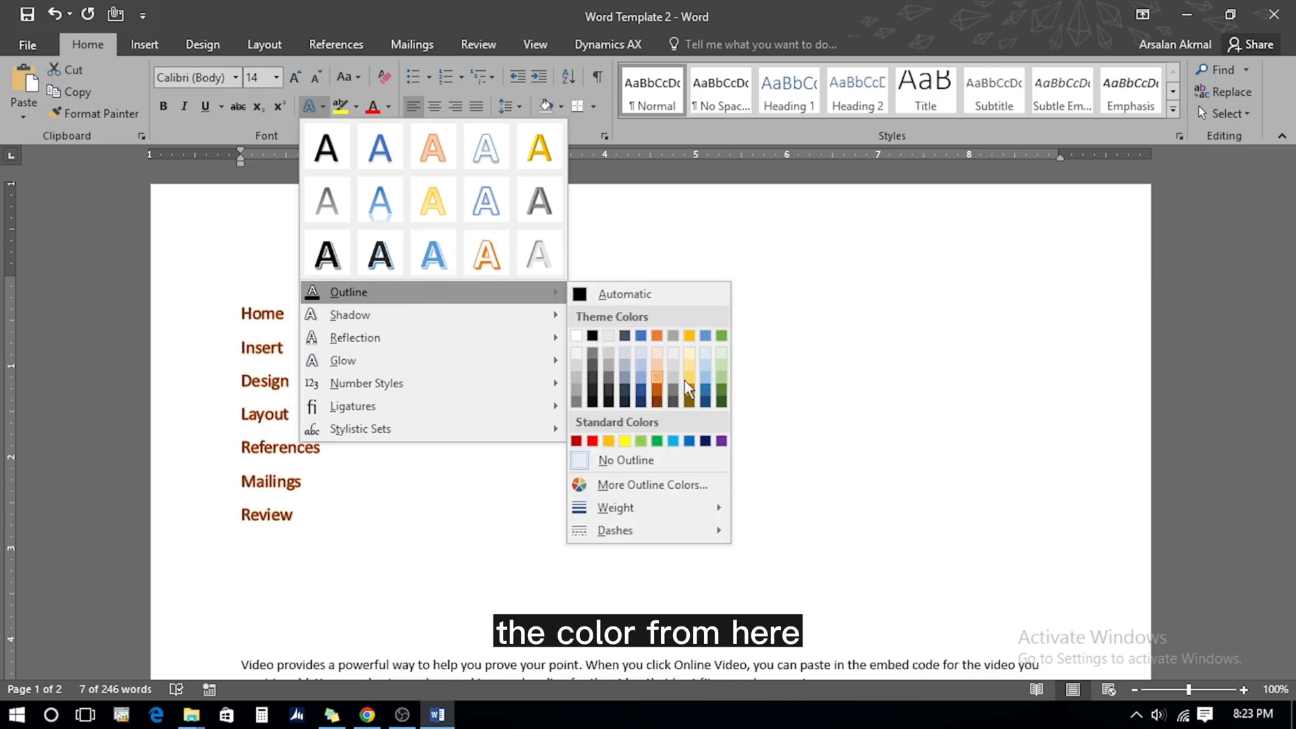
mouse_move(553, 314)
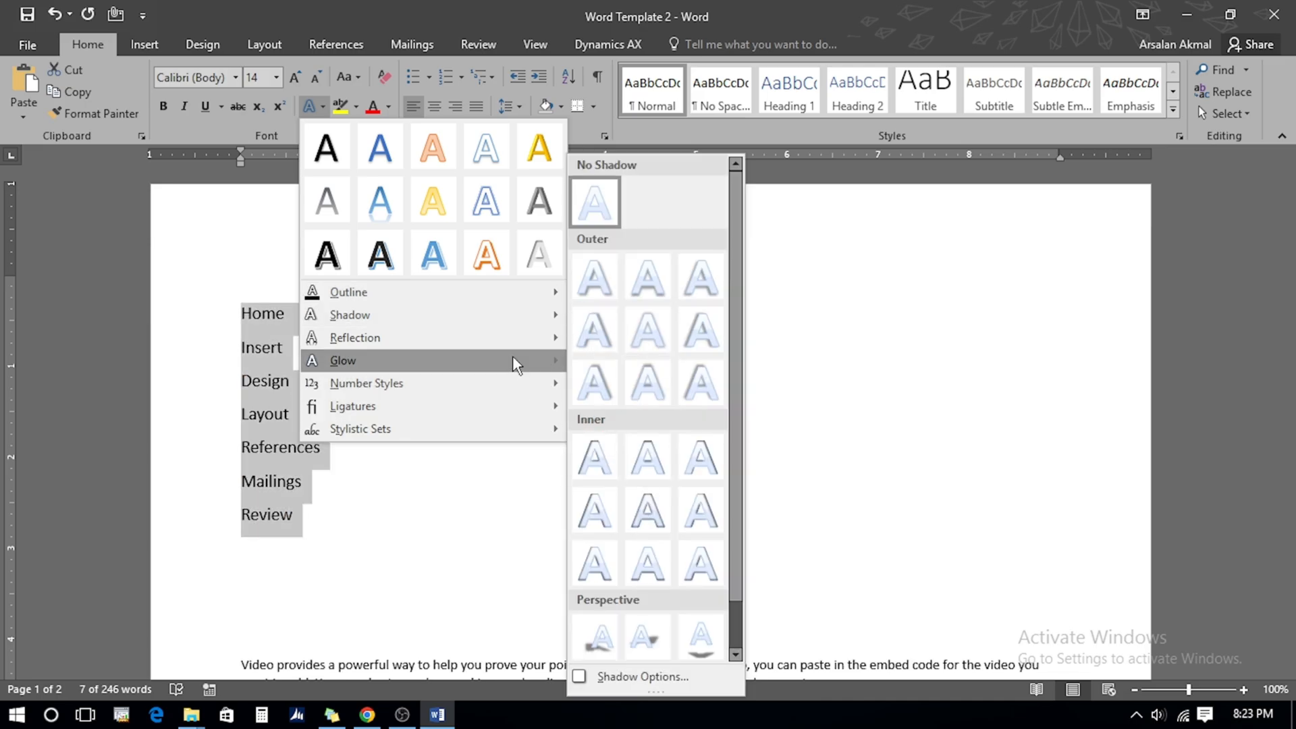
mouse_move(540, 338)
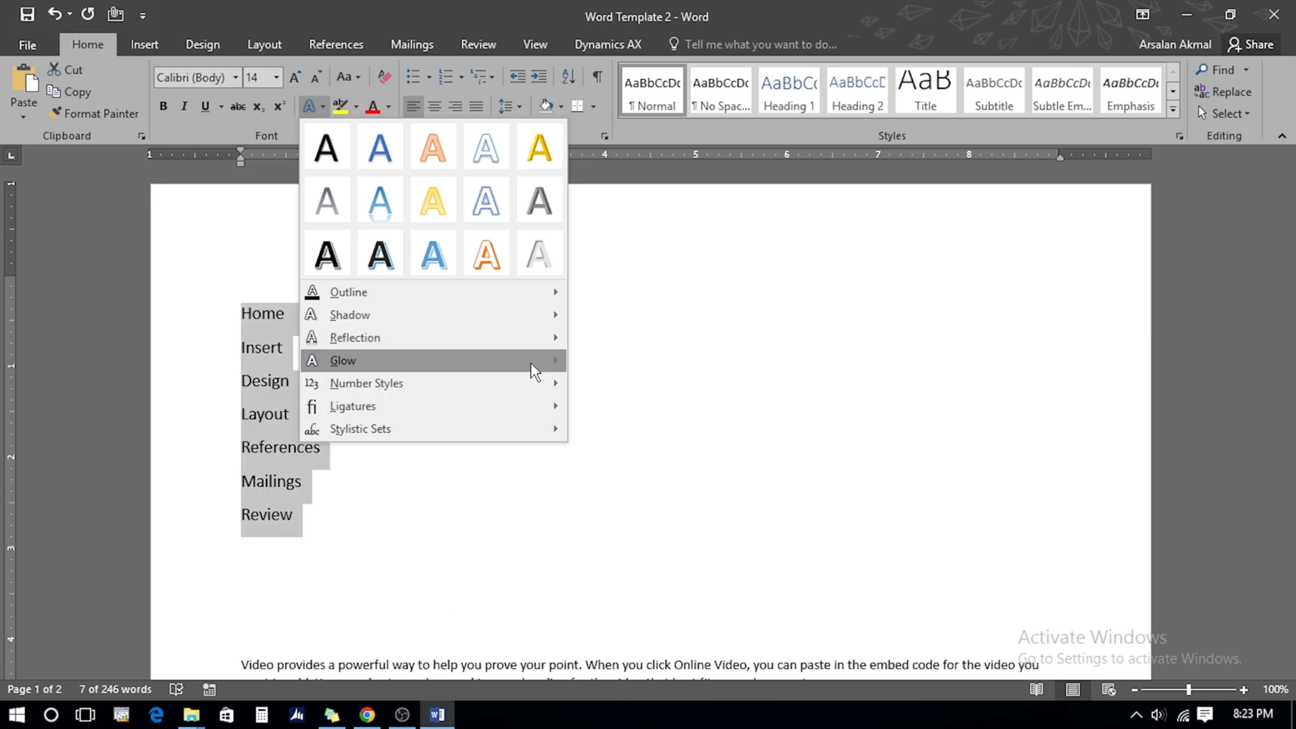
mouse_move(531, 361)
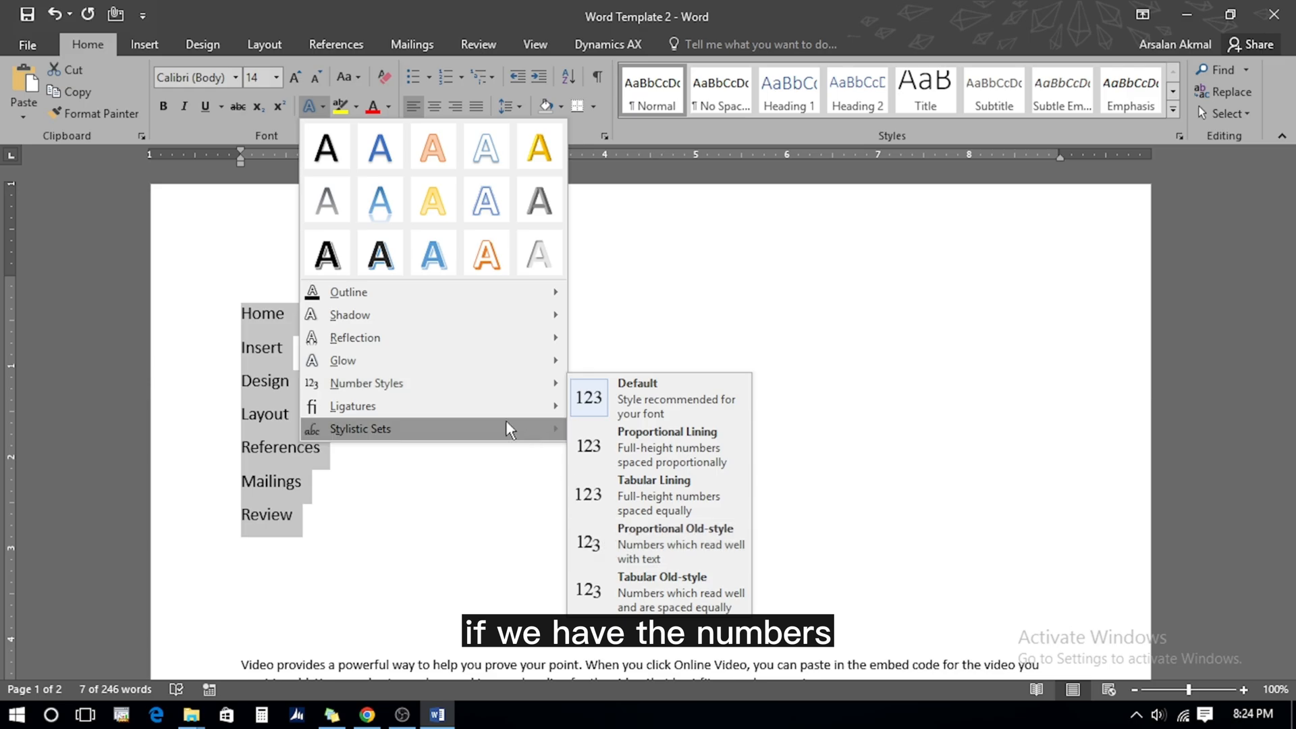
left_click(456, 485)
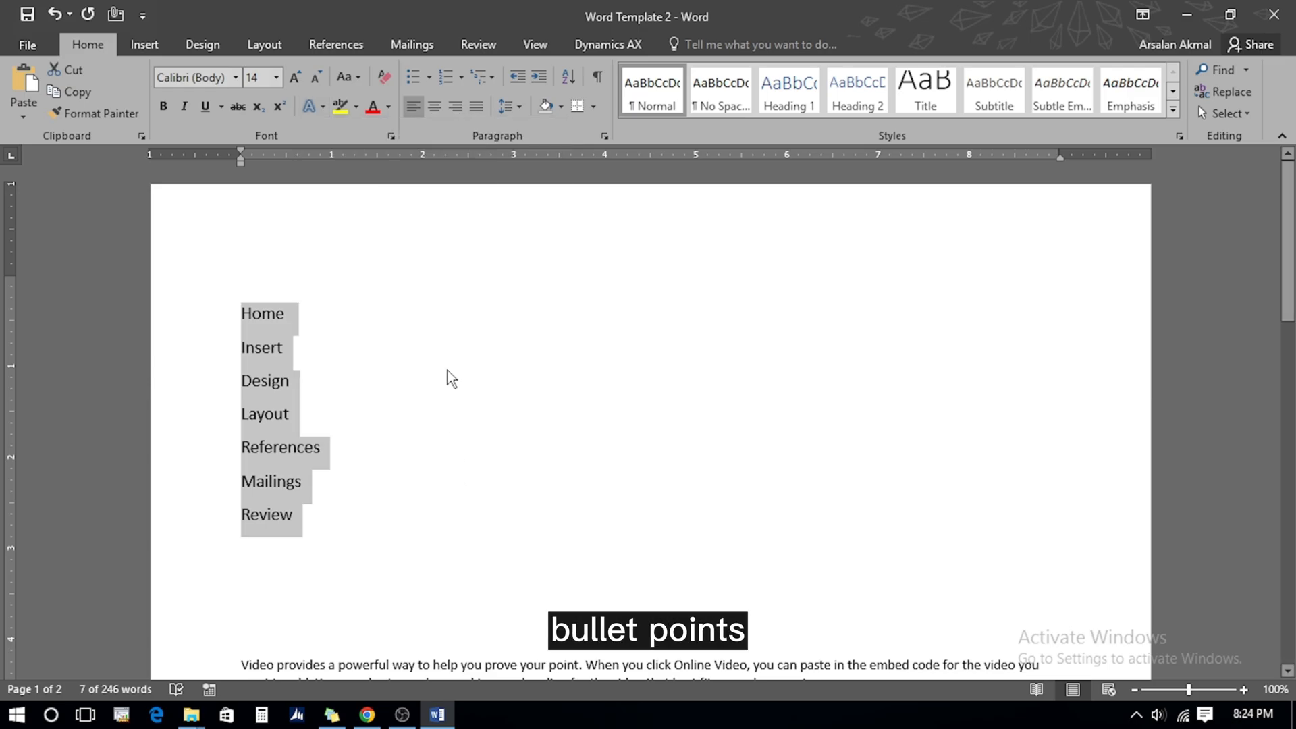
Apply filled-circle bullets, then switch the list to 1. / 1.1. / 1.1.1. multilevel numbering
left_click(428, 78)
left_click(473, 134)
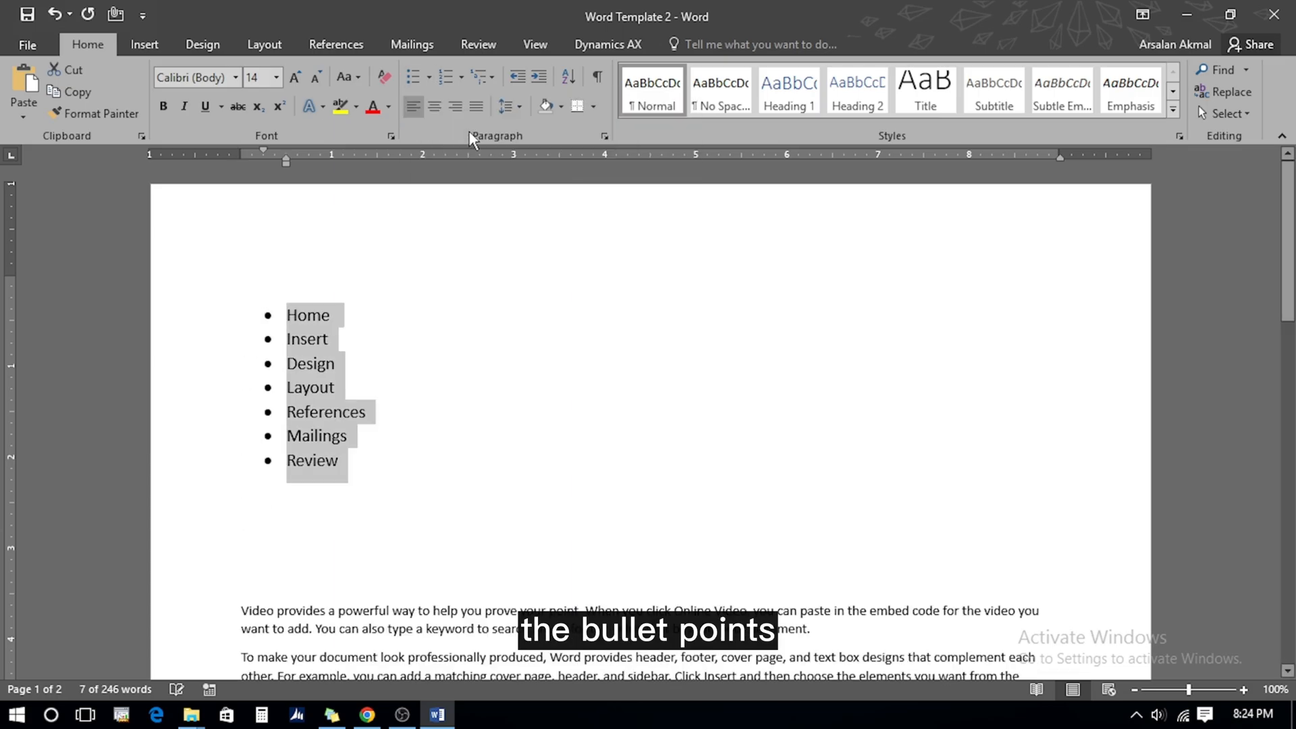
left_click(461, 76)
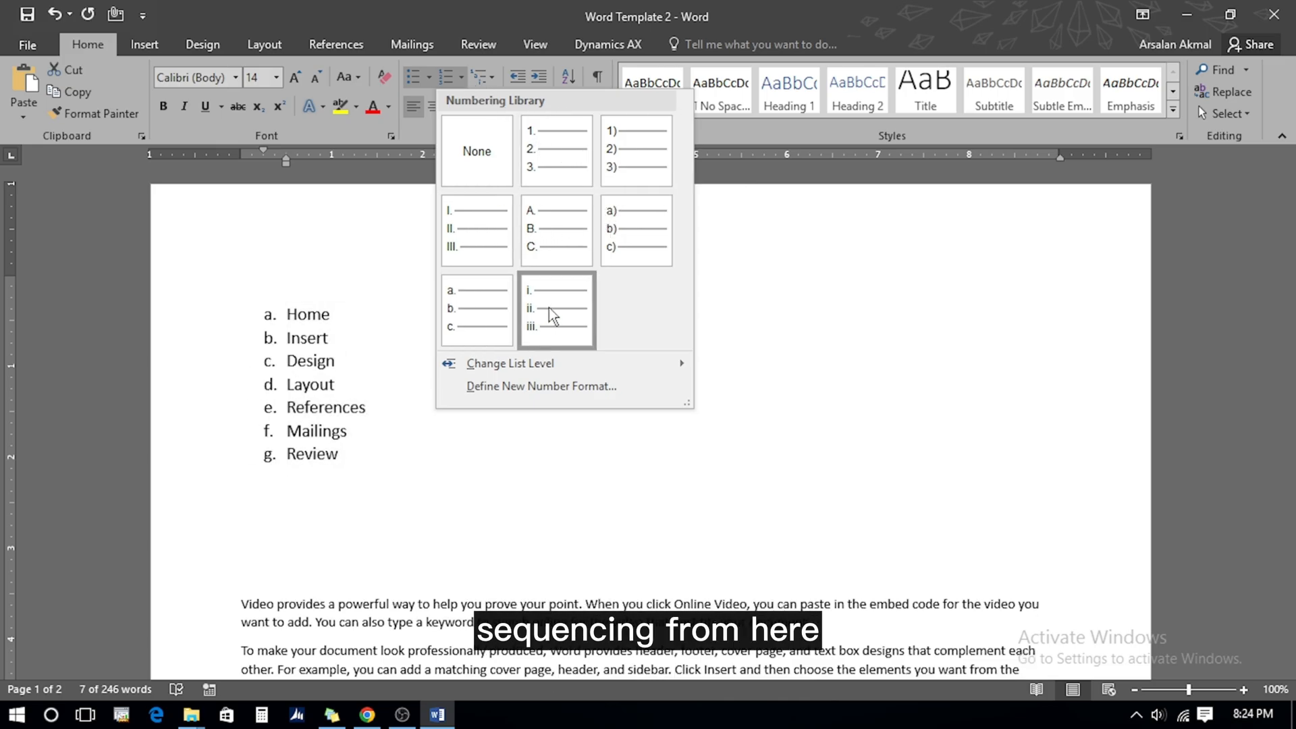
left_click(494, 78)
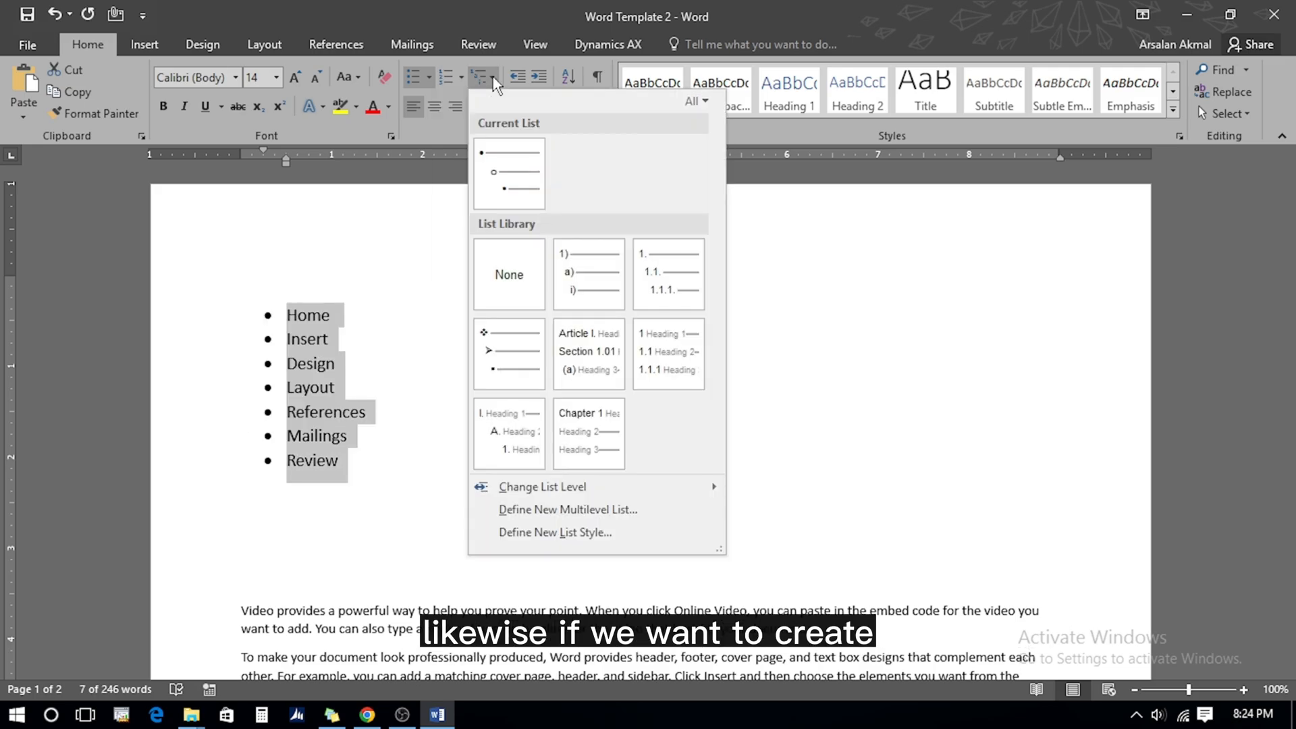
mouse_move(574, 290)
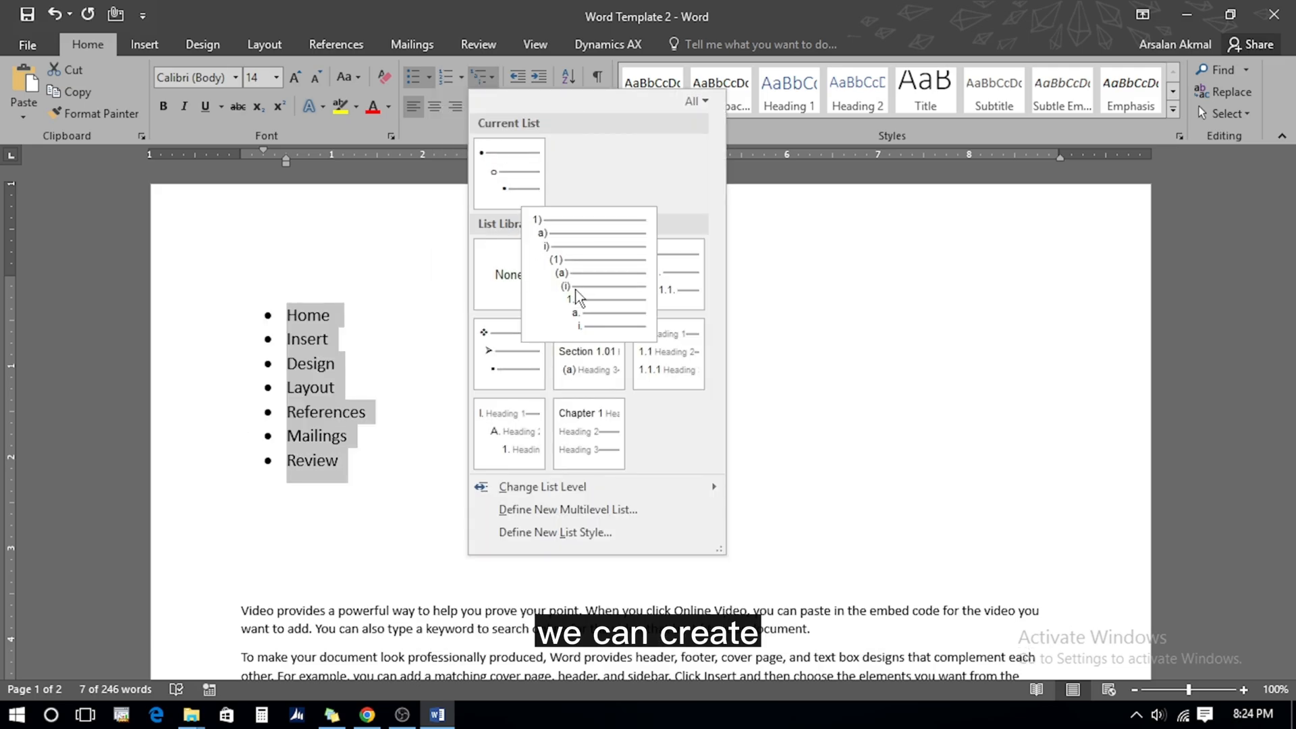
left_click(656, 292)
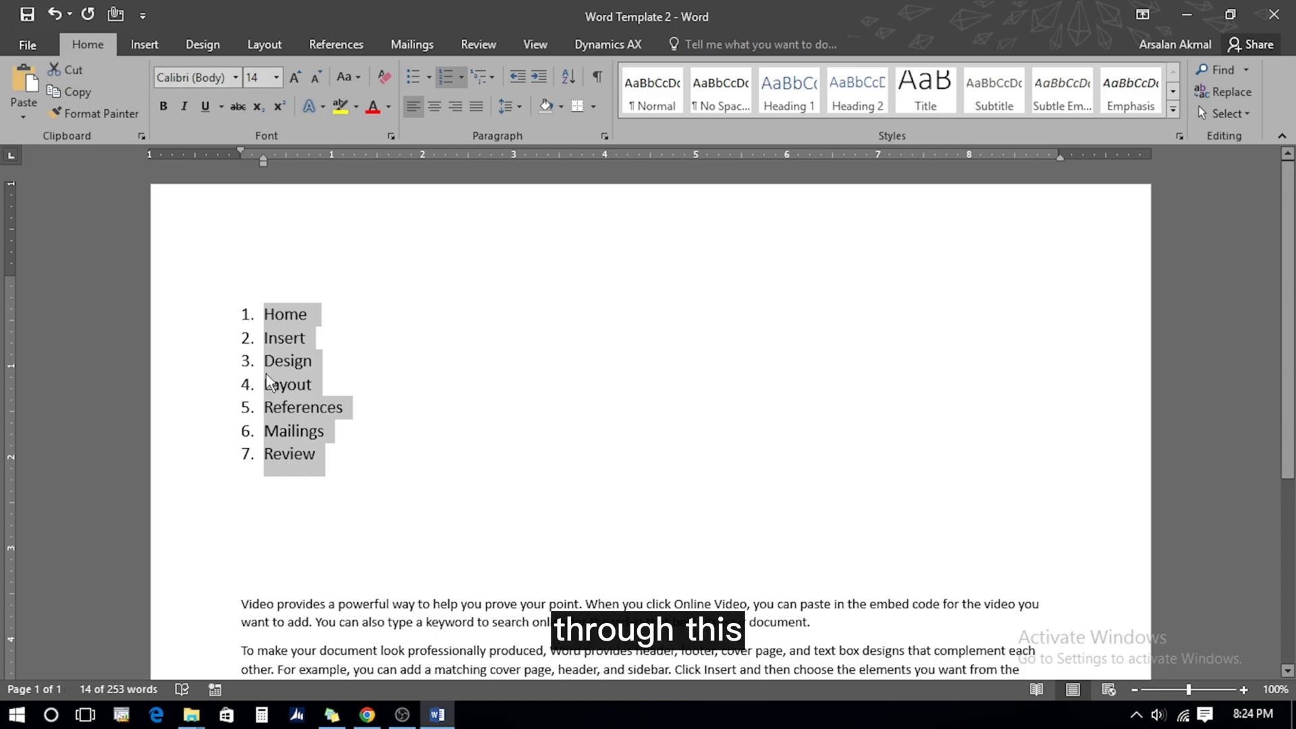
Add Bold and Italic as 1.1 and 1.2 sub-items under Home
left_click(332, 314)
key("Return")
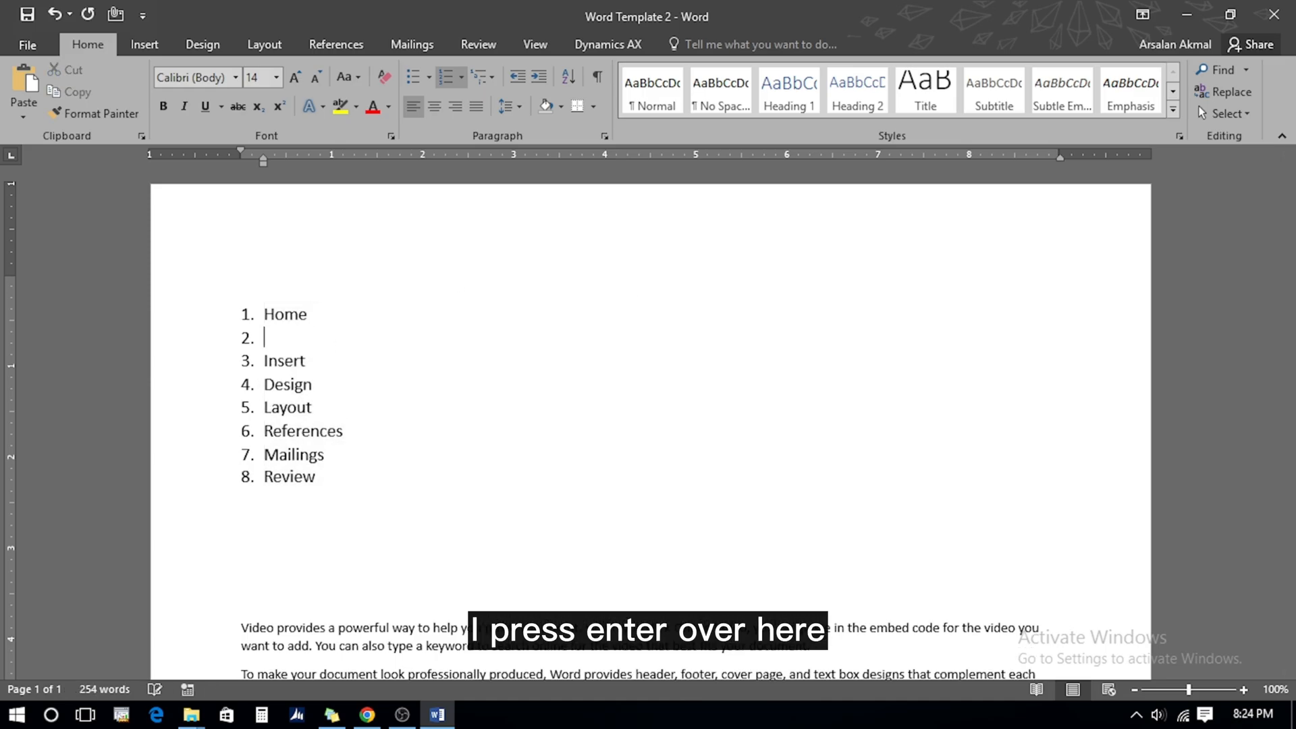
key("Tab")
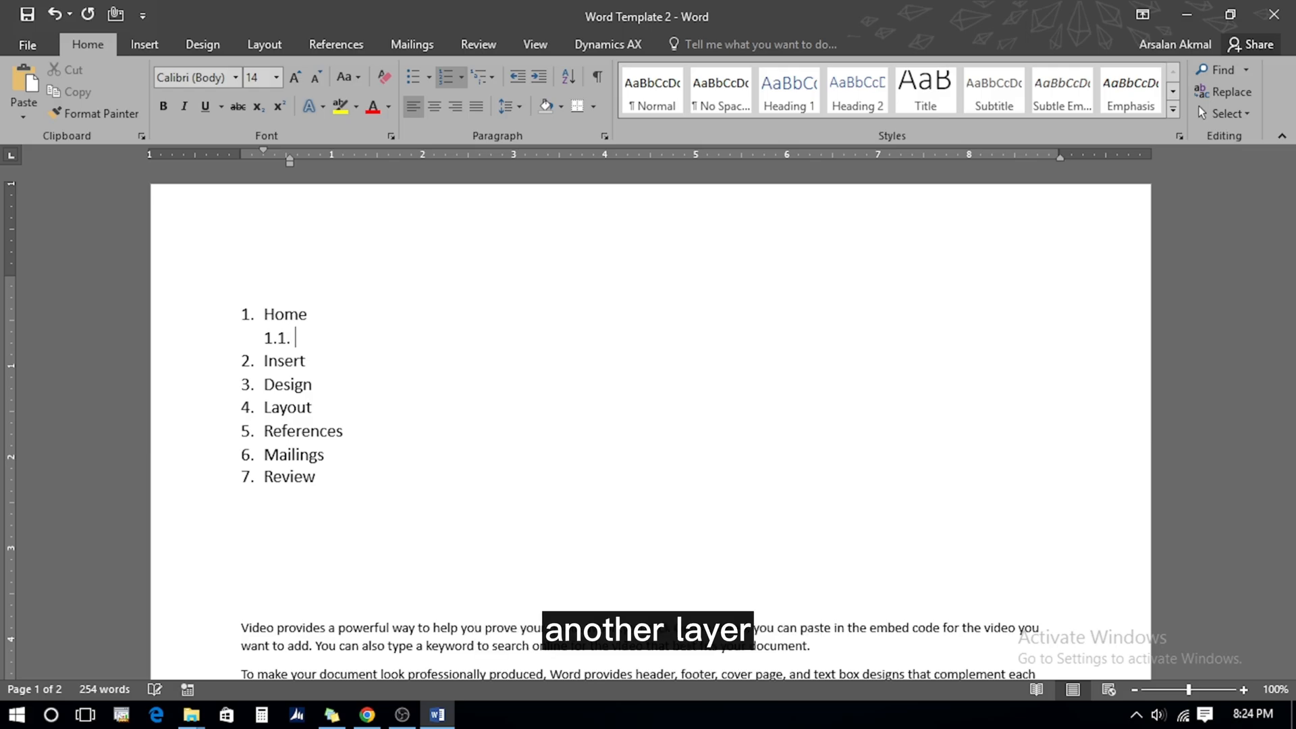
type("Bo")
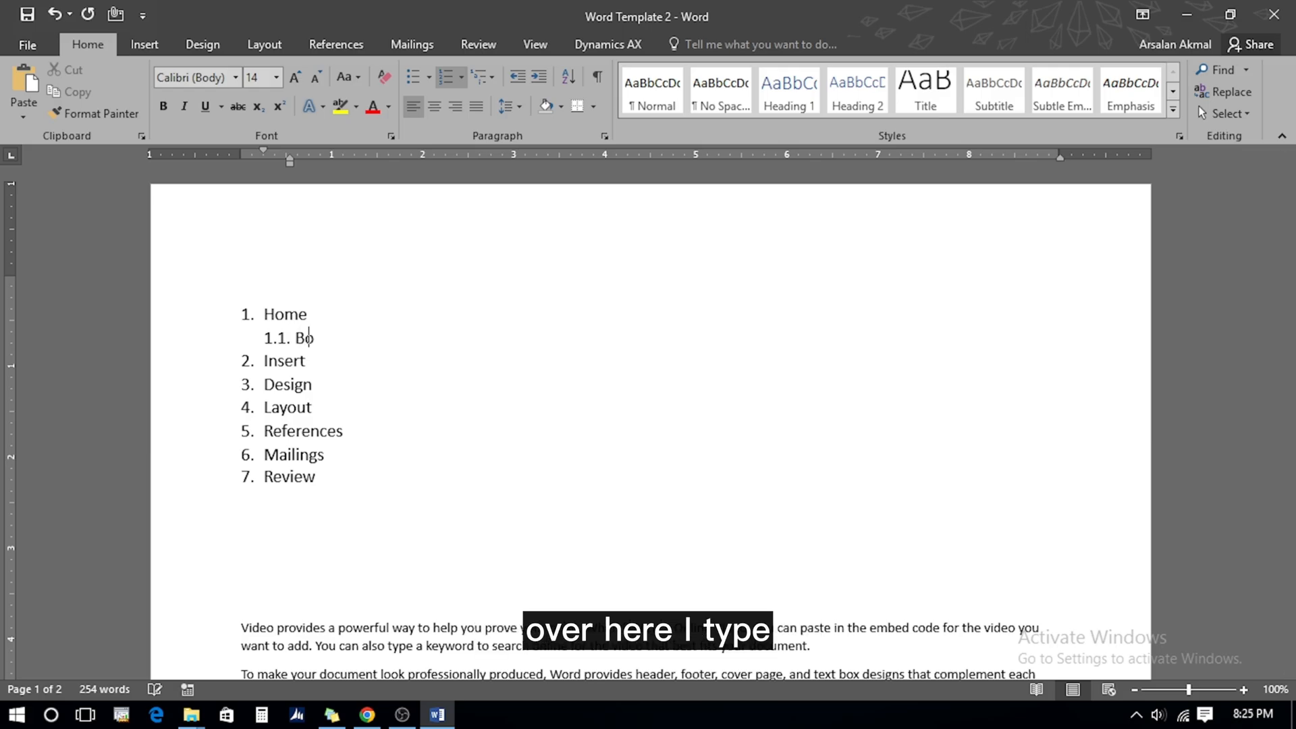
type("ld")
key("Return")
type("Italic")
Nest Font as item 1.2.1, promote the next empty item to top level, and select the list
key("Return")
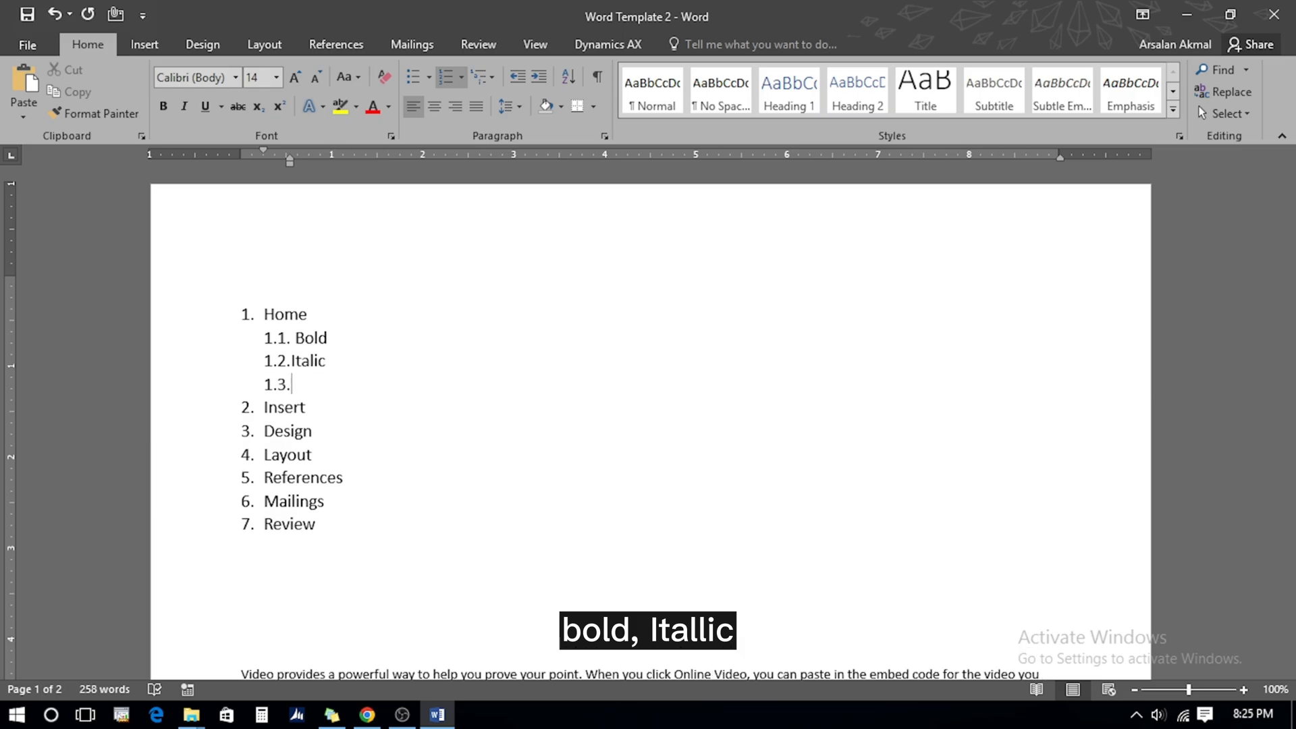
key("Tab")
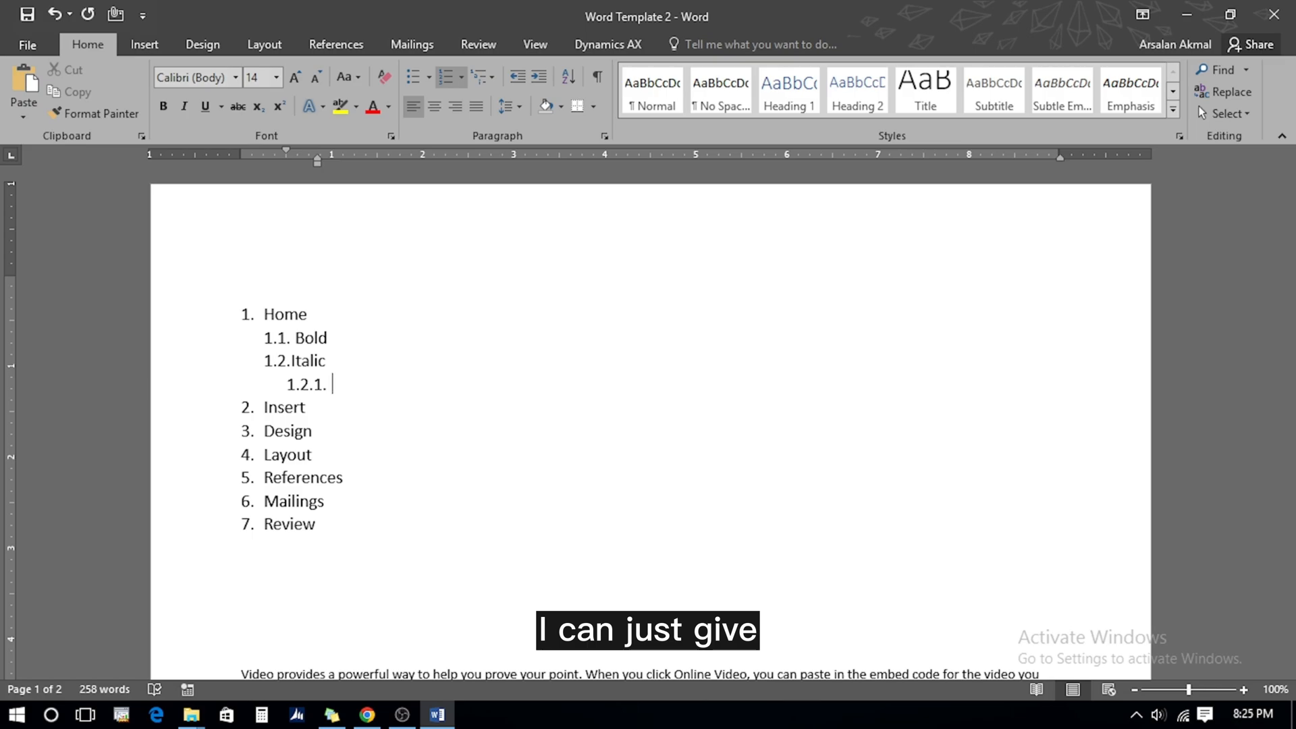
type("font")
key("Return")
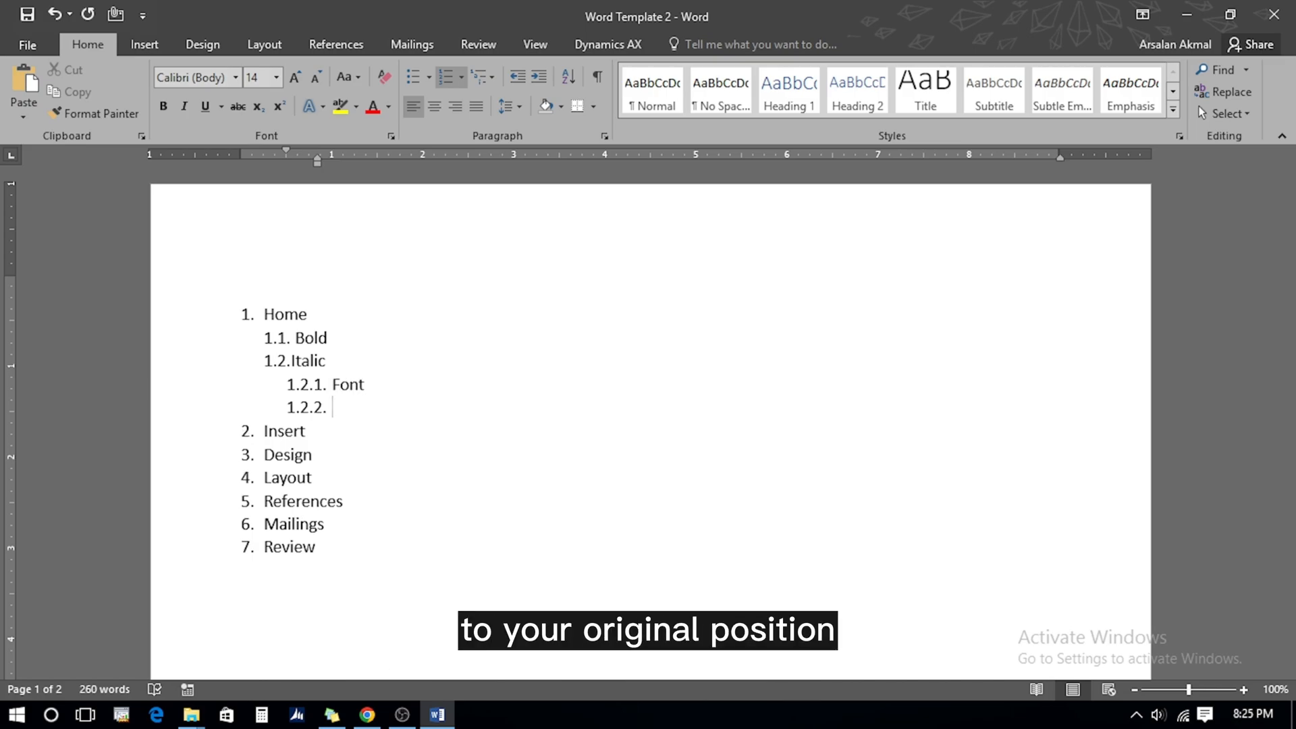
key("shift+Tab")
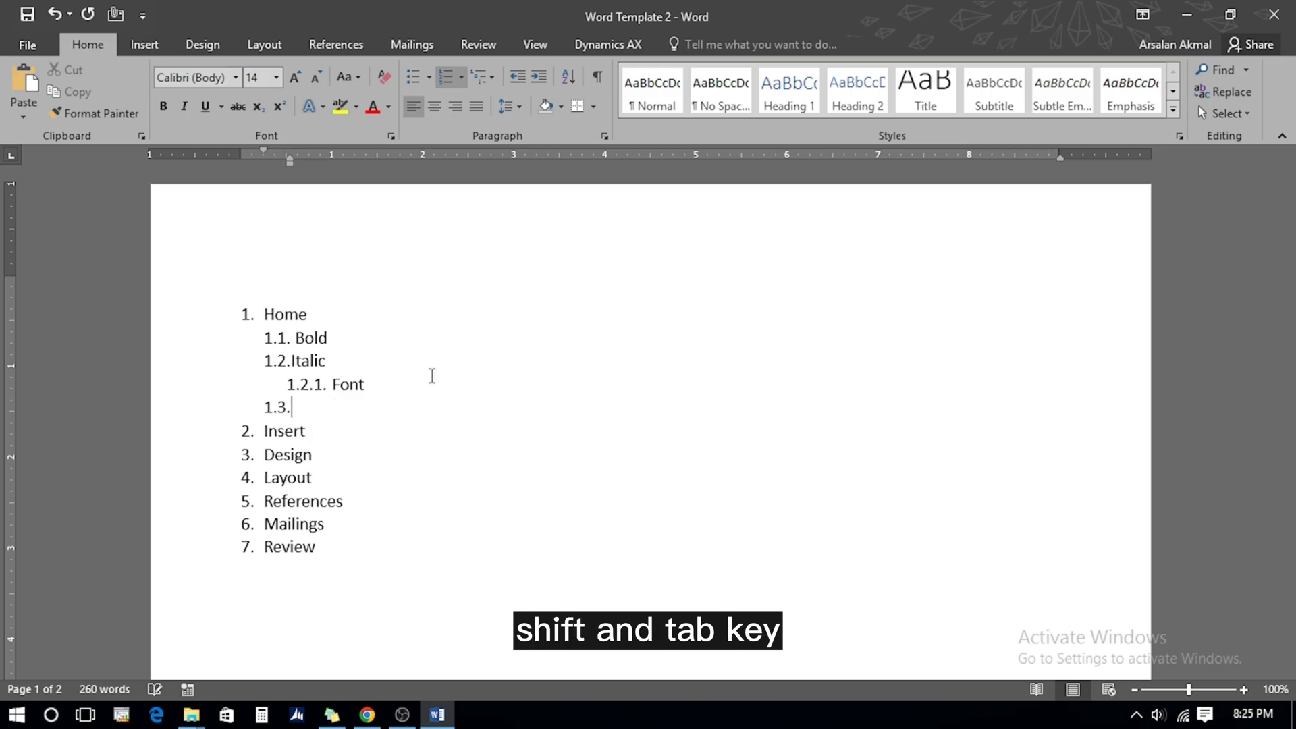
key("shift+Tab")
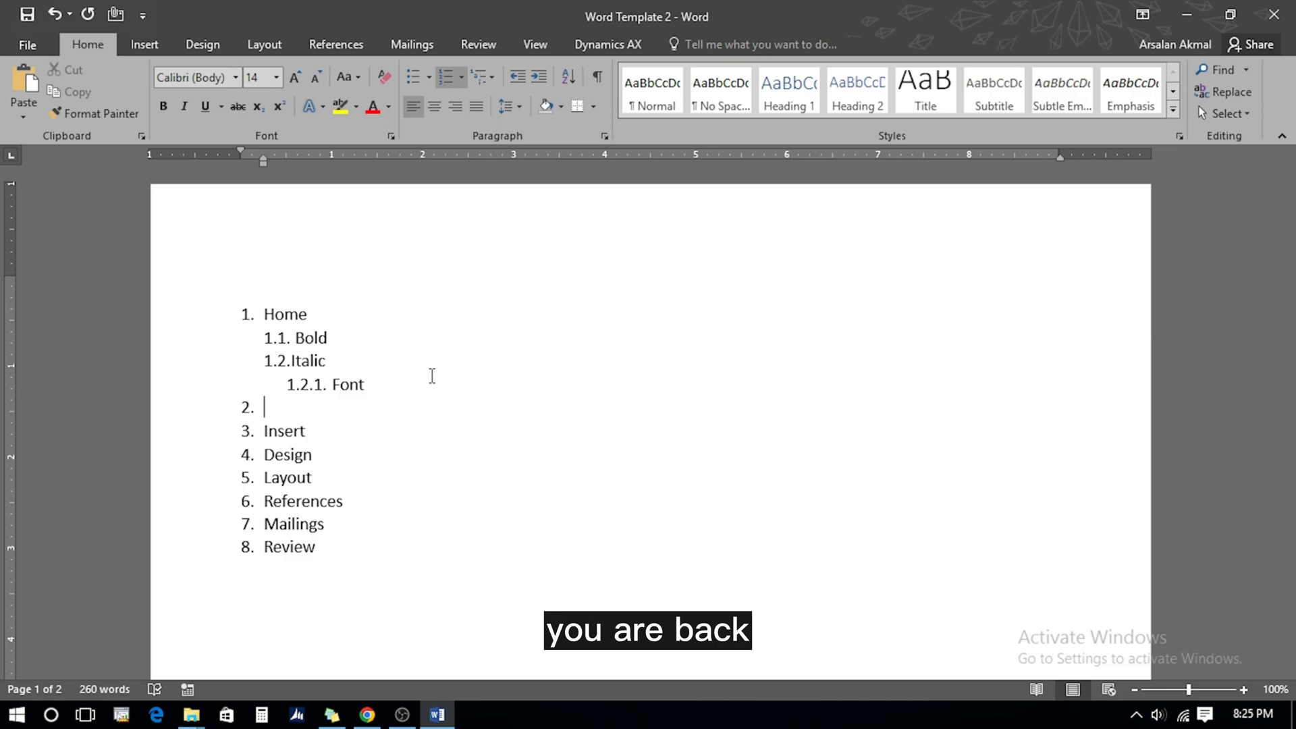
left_click_drag(246, 287, 283, 391)
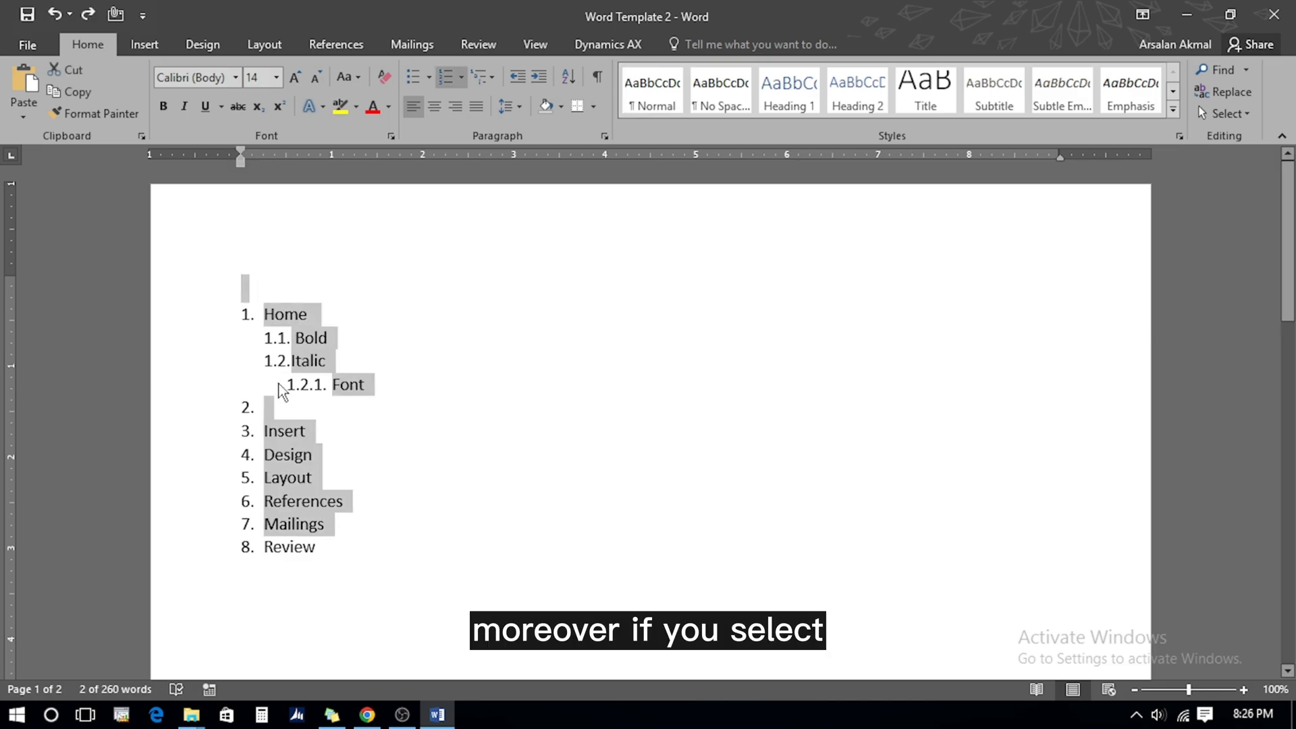
Strip the numbering from the selected Home–Review list, leaving line spacing unchanged
key("shift+Down")
key("shift+Down")
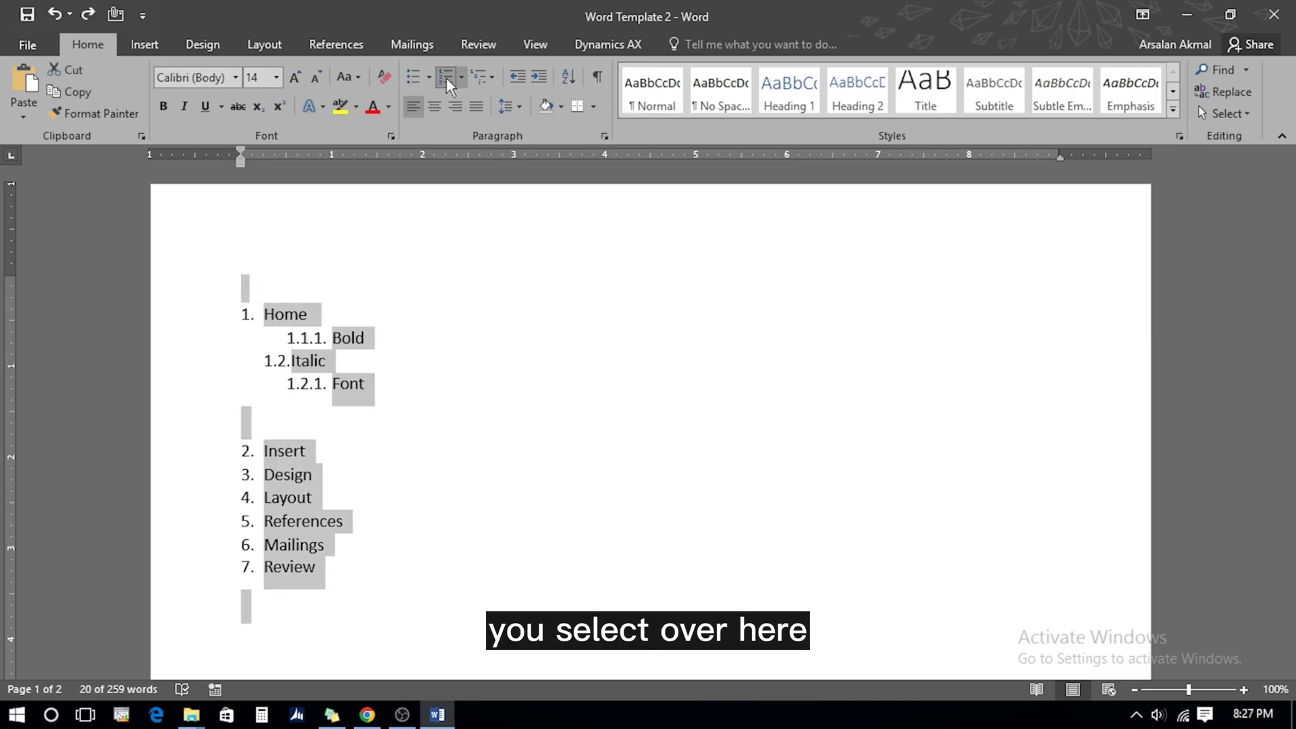
left_click(447, 78)
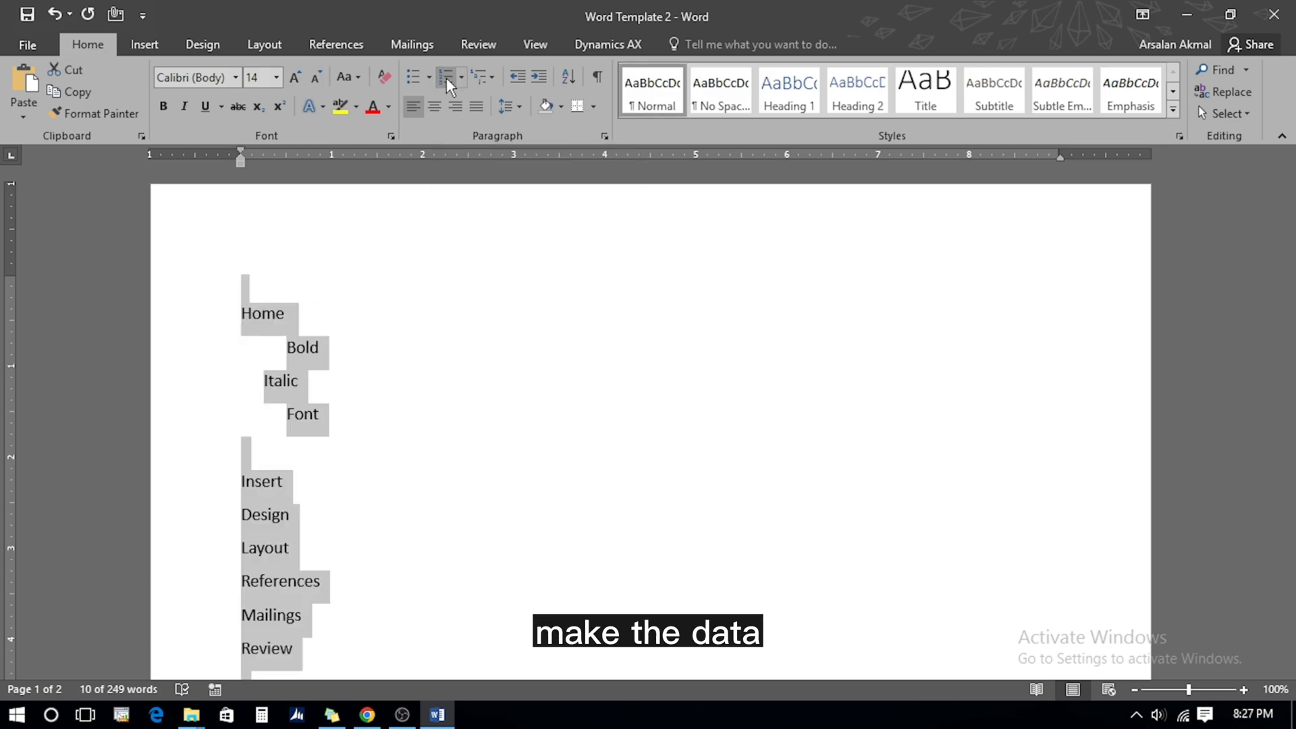
left_click(509, 107)
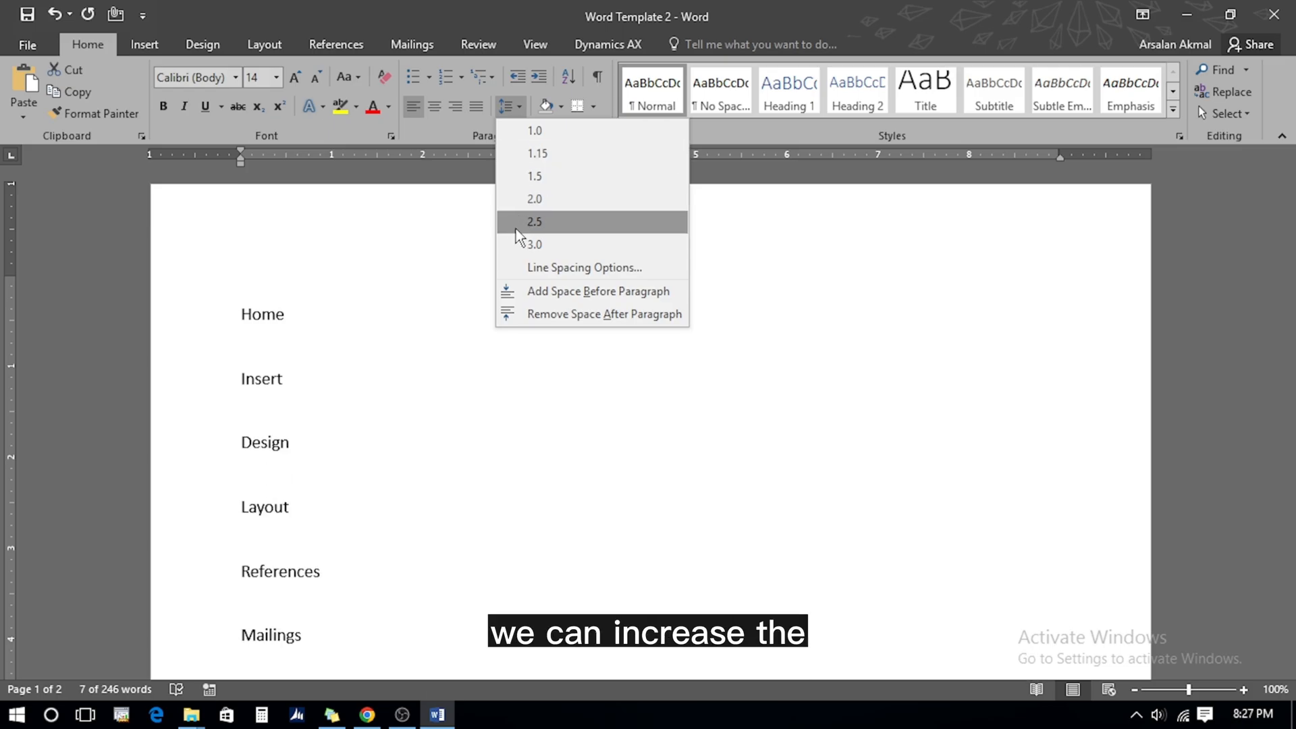
left_click(465, 127)
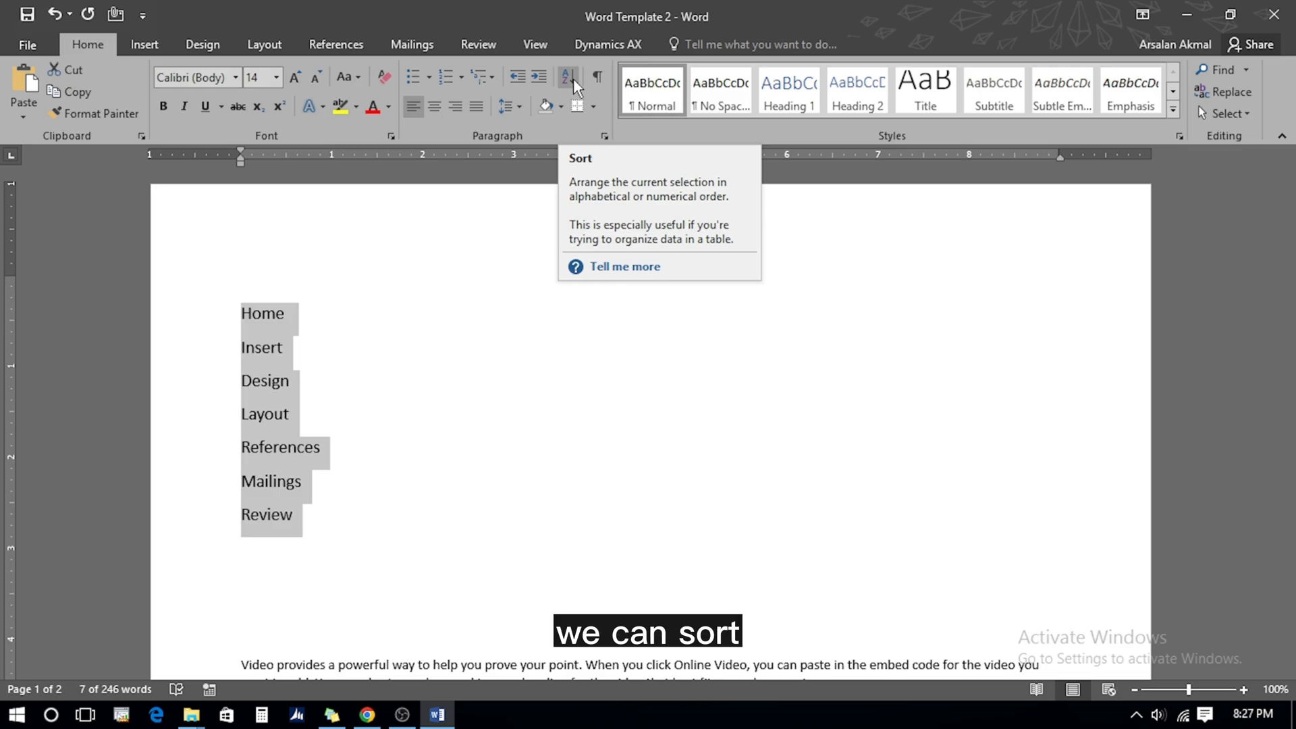
Sort the selected seven lines by paragraph as text in ascending order
left_click(573, 79)
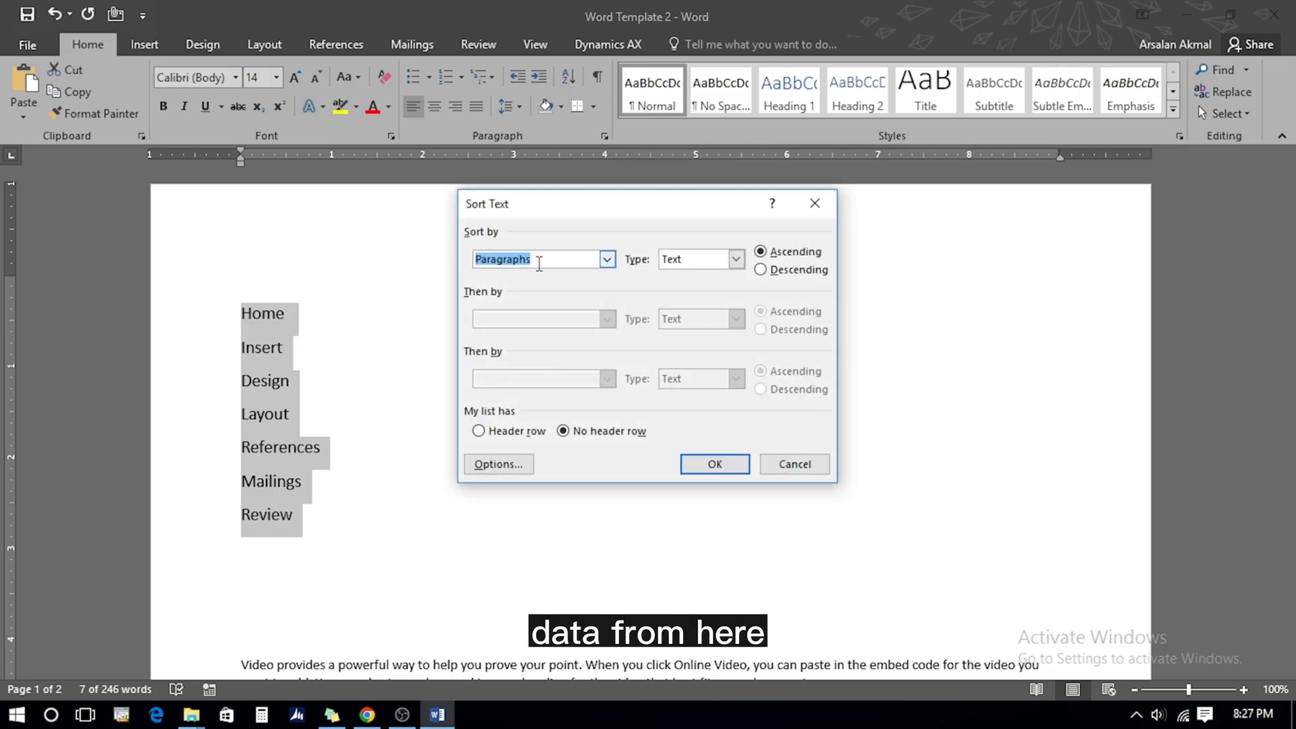
left_click(737, 260)
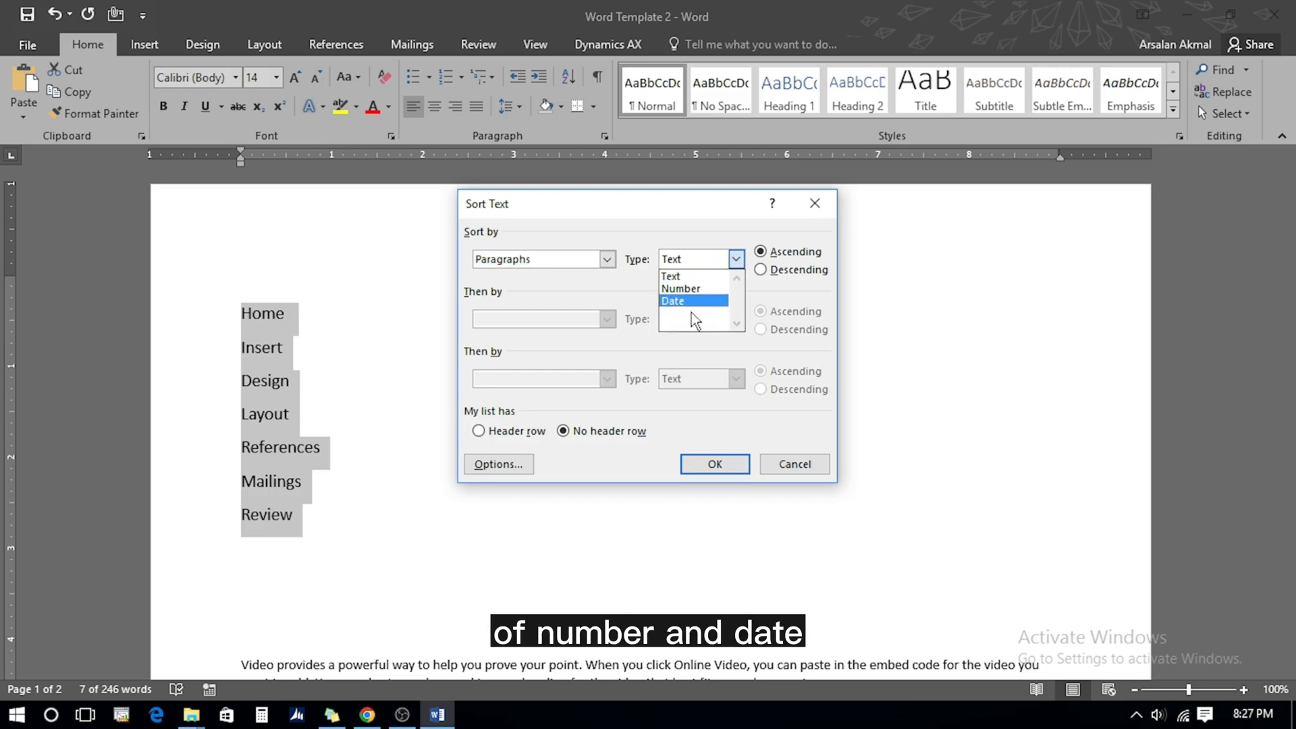
left_click(698, 277)
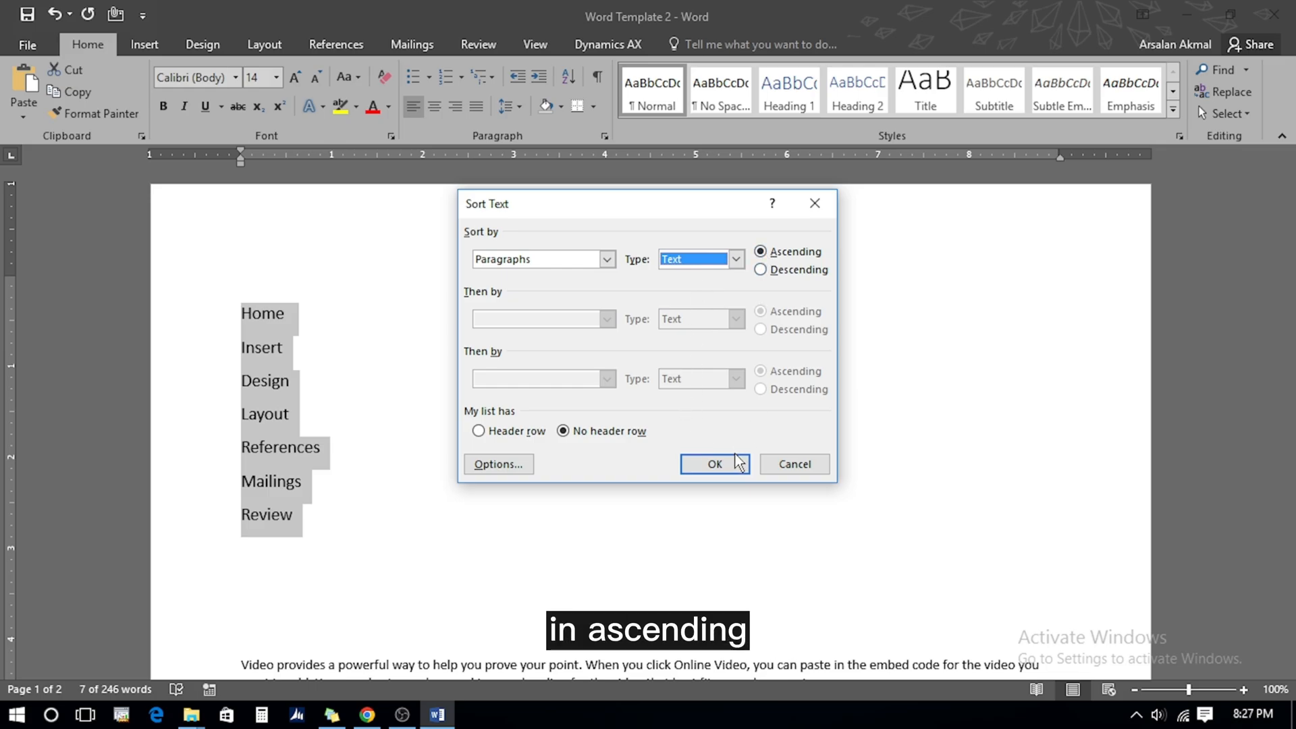
left_click(716, 464)
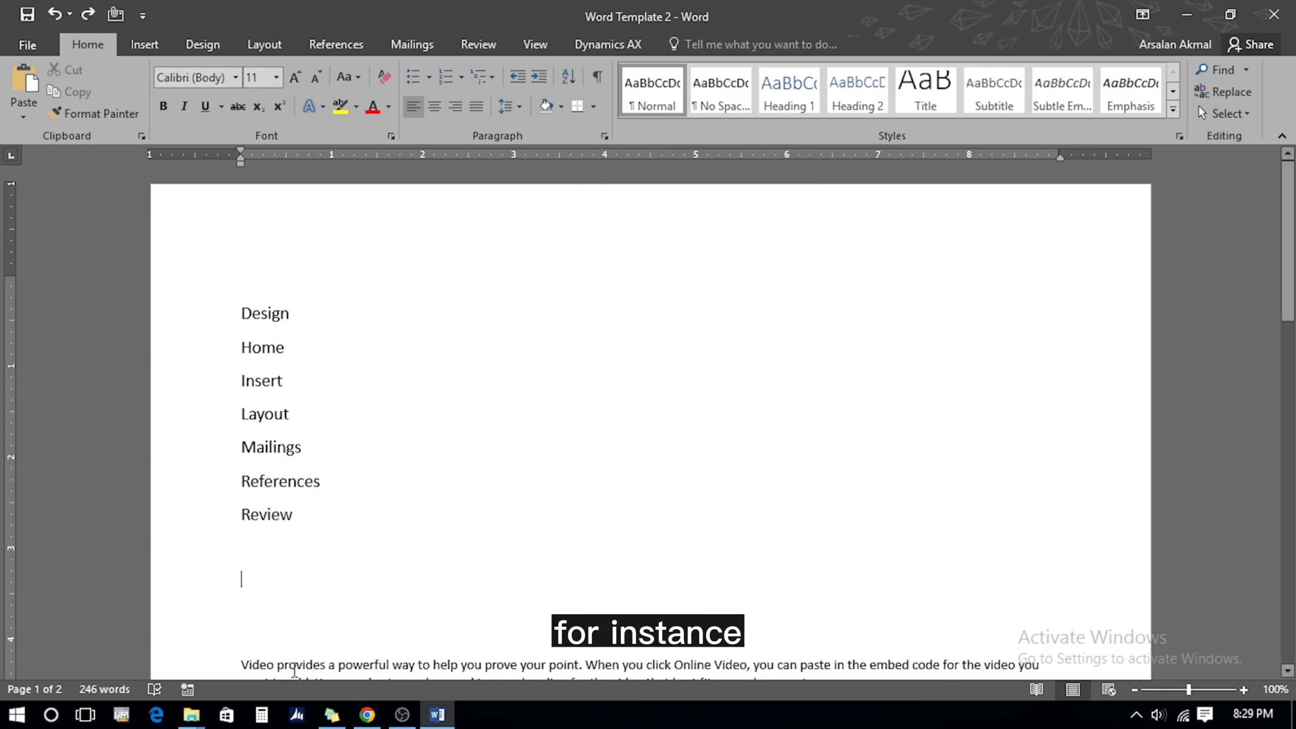
Type tab-separated headings Country, City, Population, GDP, Growth and show formatting marks
type("Country\t")
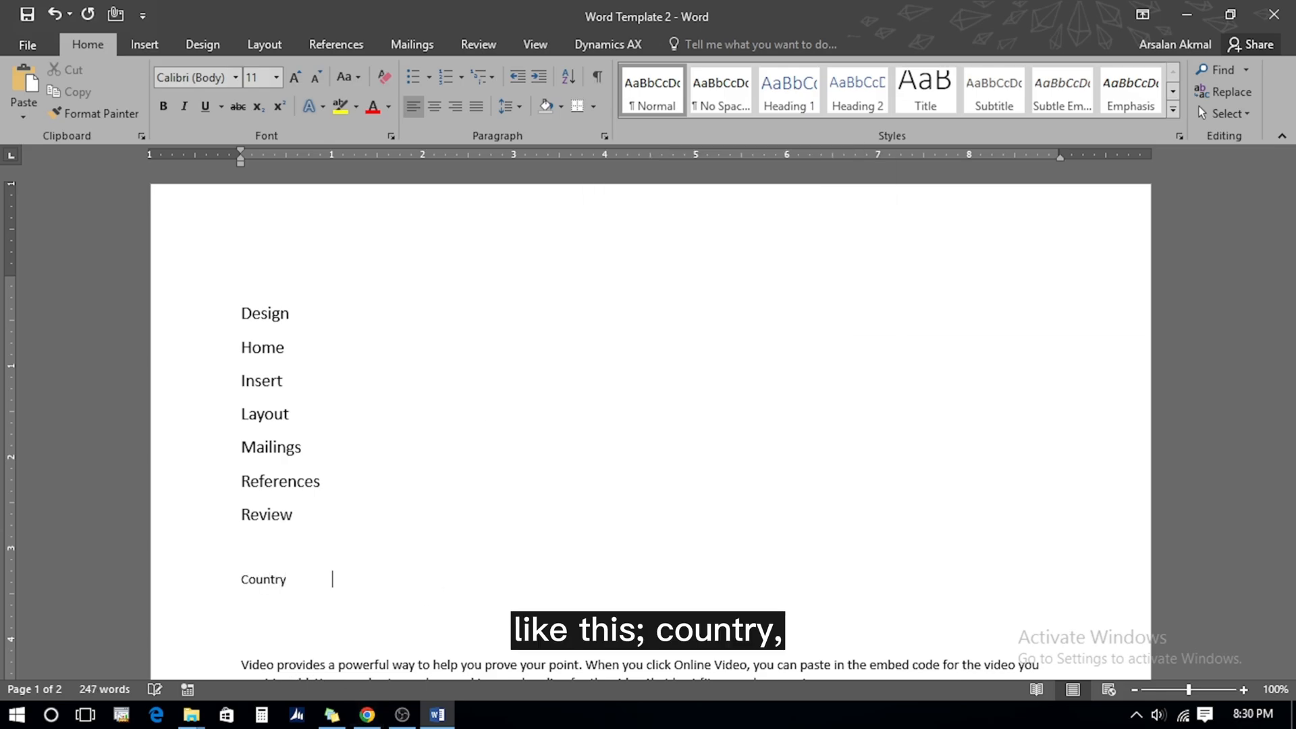
type("City")
key("Tab")
type("Population\tGDP")
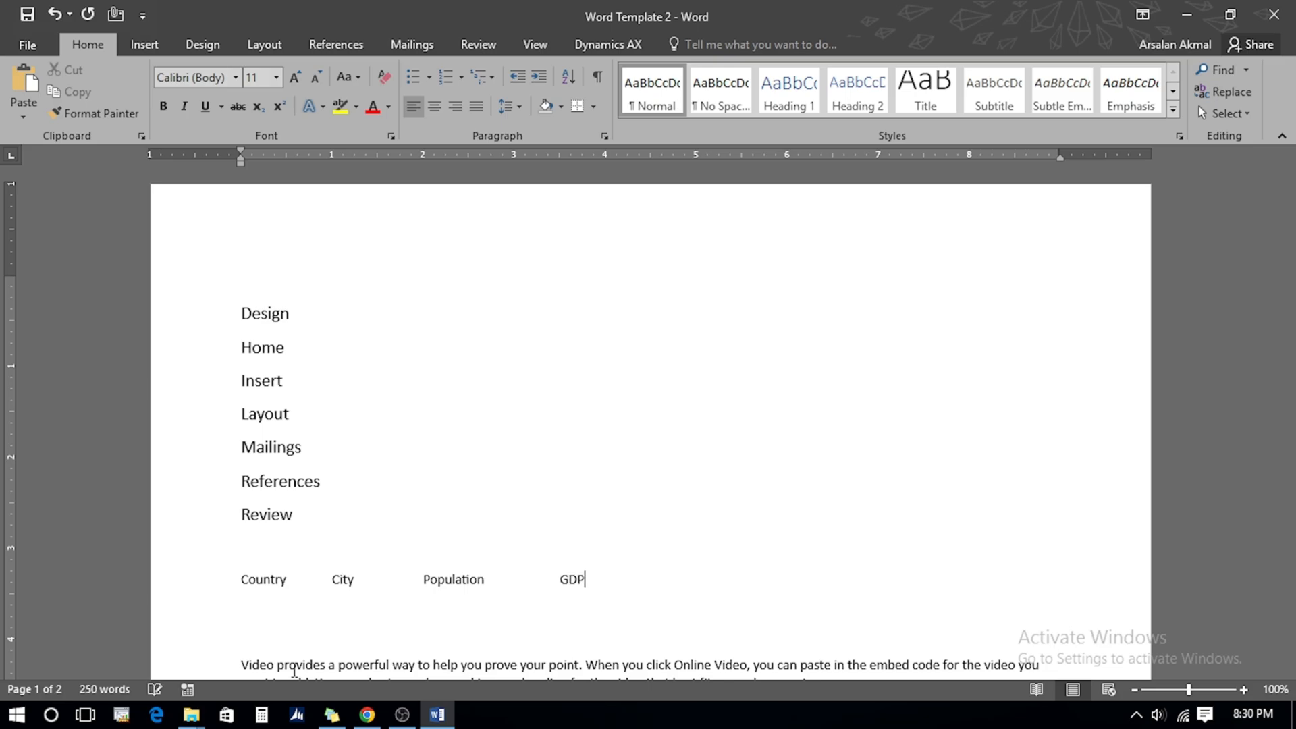
key("Tab")
type("Growth")
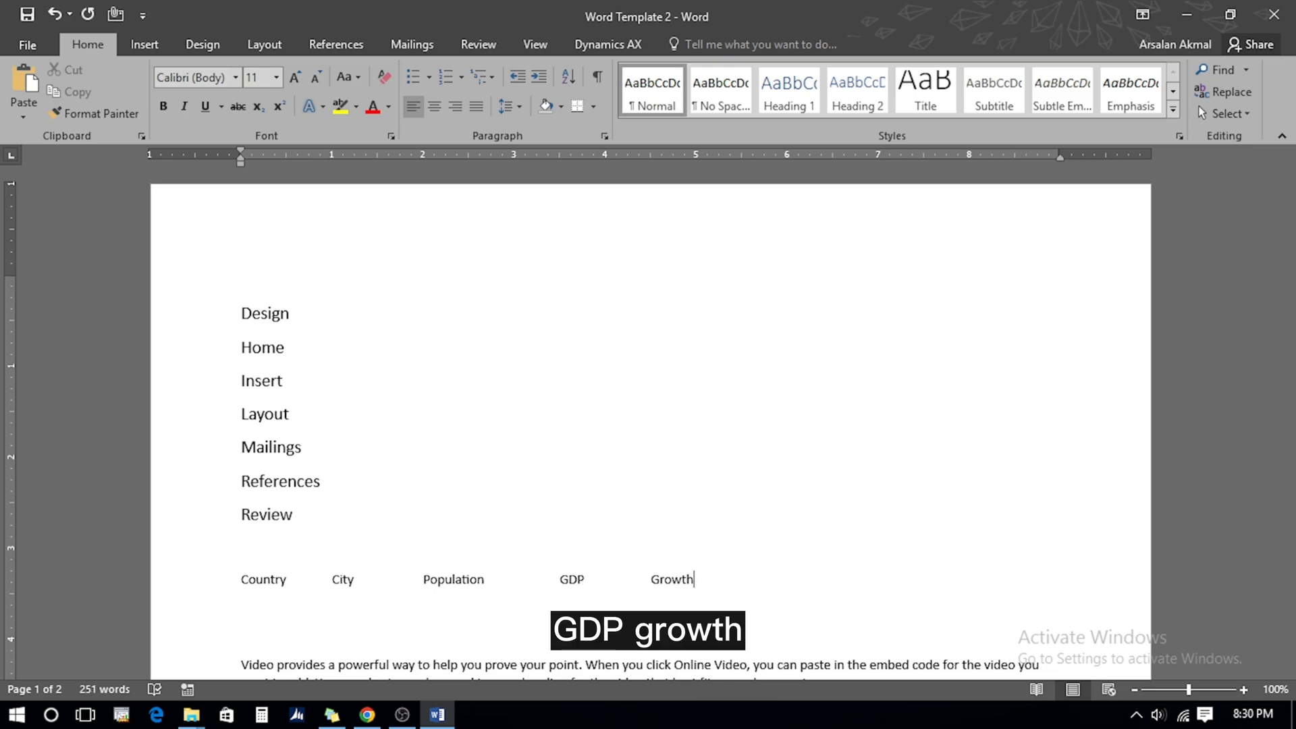
key("Return")
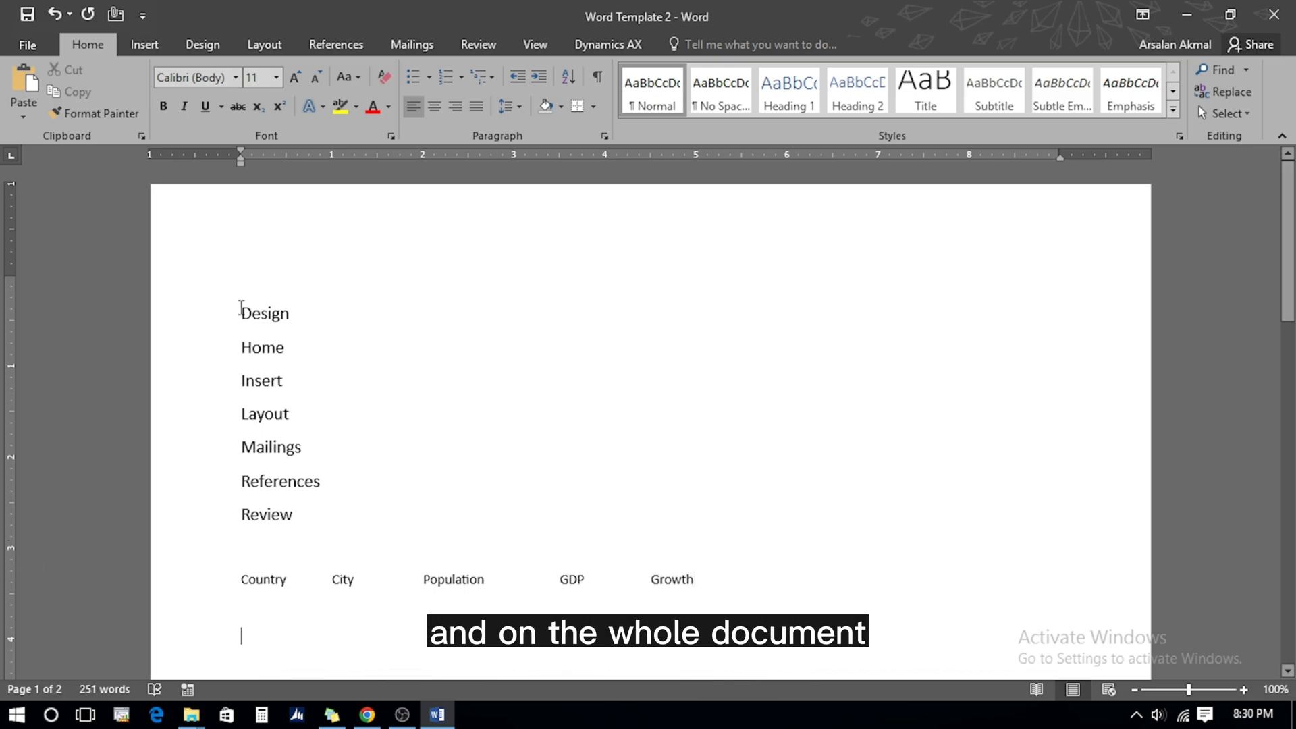
left_click(597, 76)
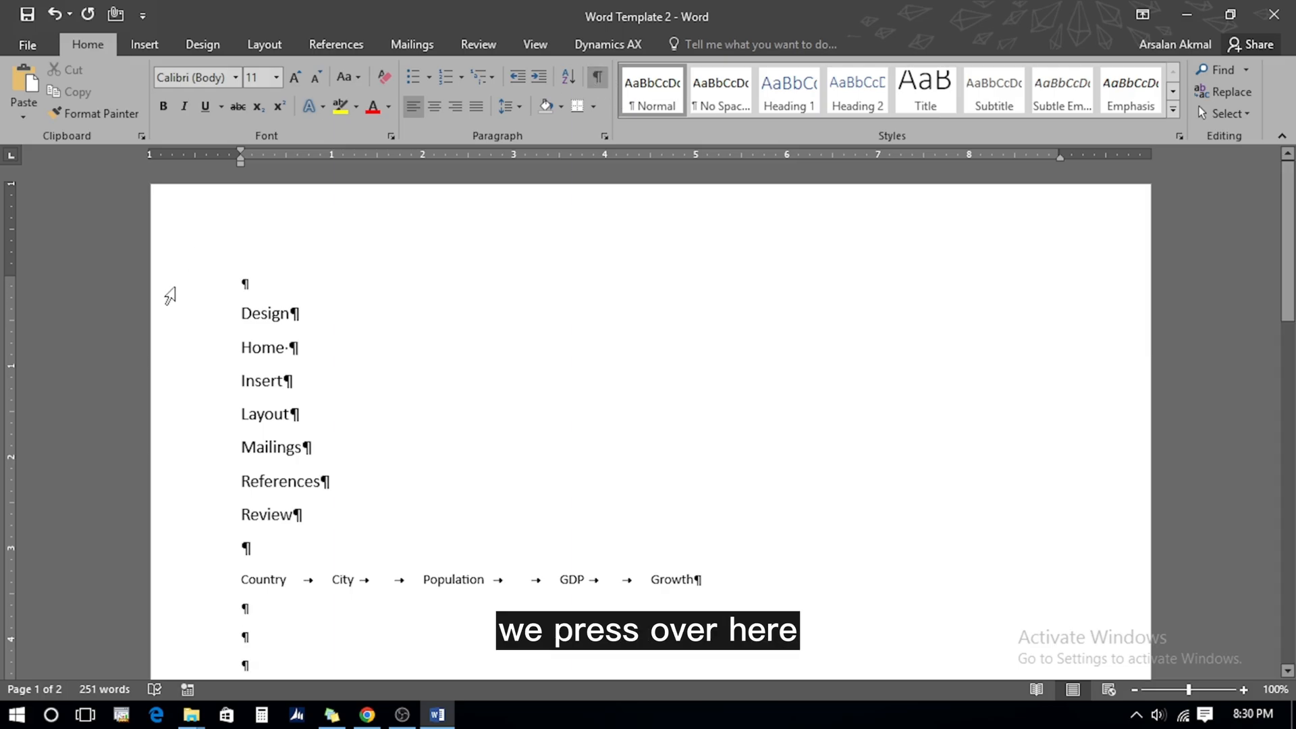
scroll(296, 313, "down", 3)
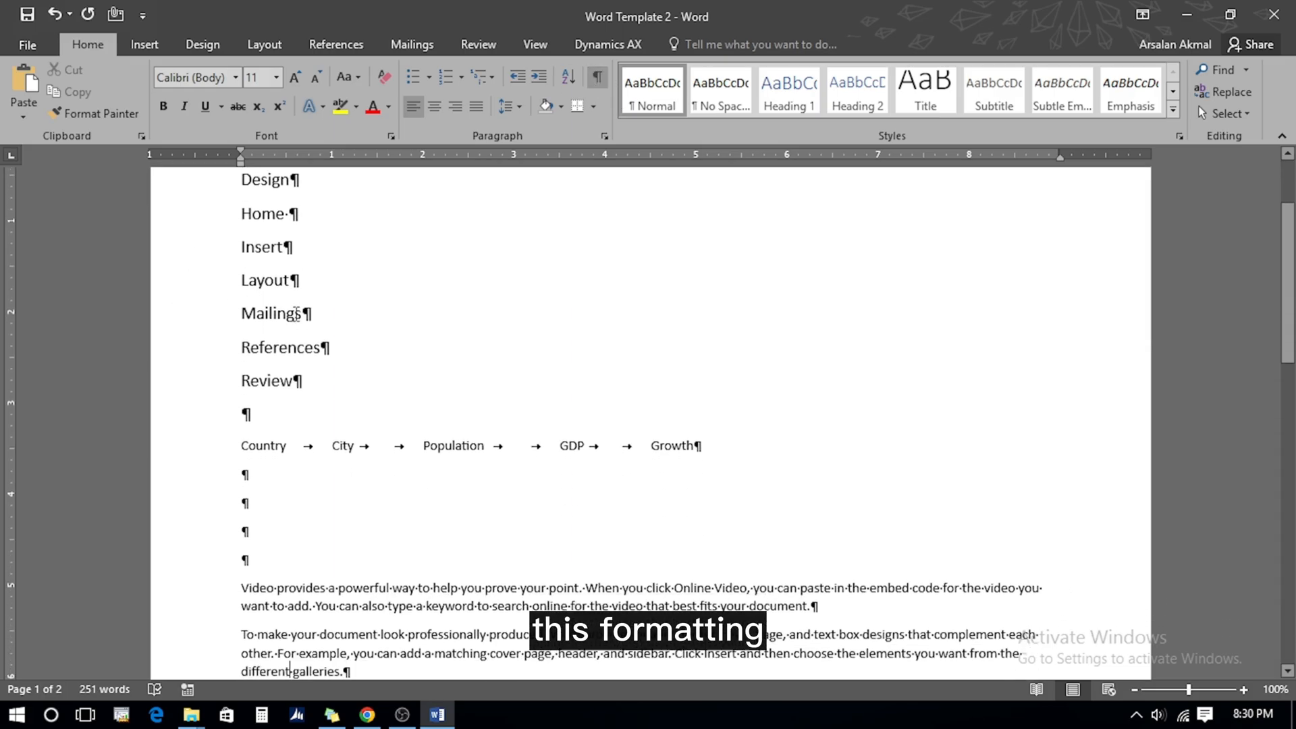
scroll(296, 314, "down", 8)
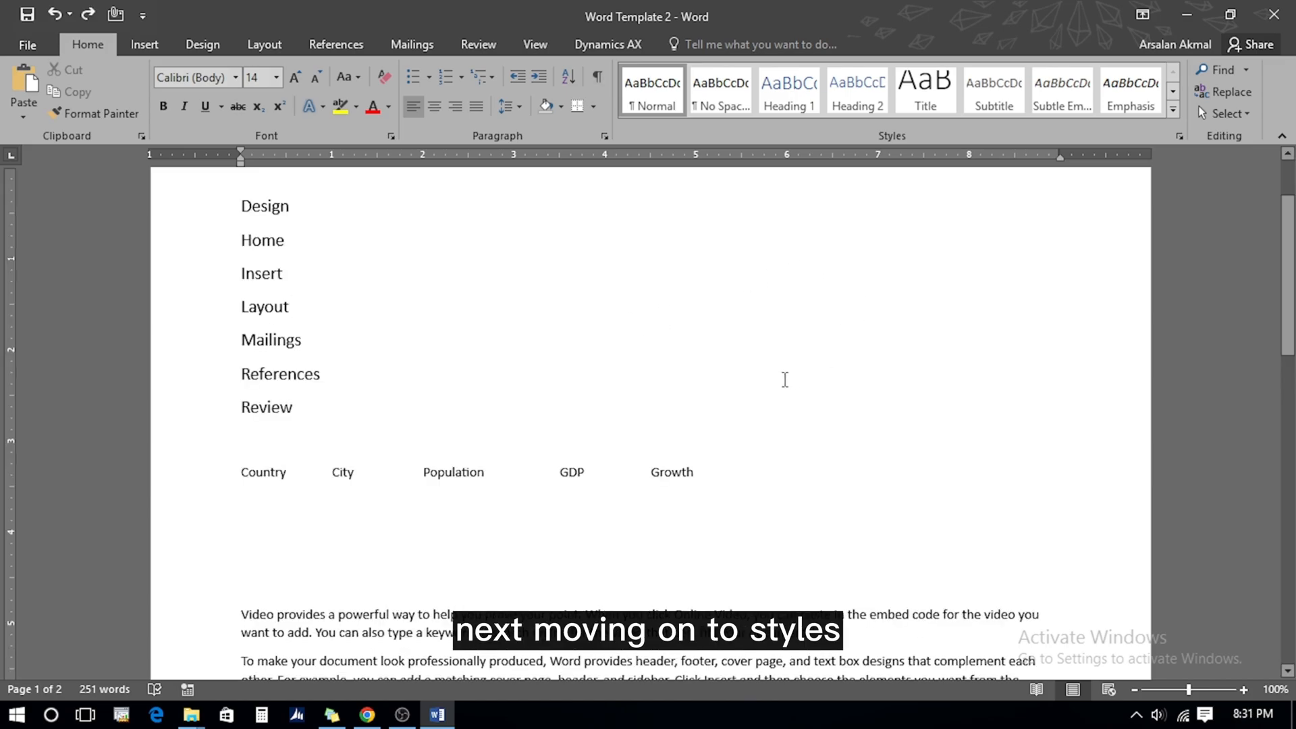
Apply No Spacing to the whole document, then clear all its formatting to Normal
key("ctrl+a")
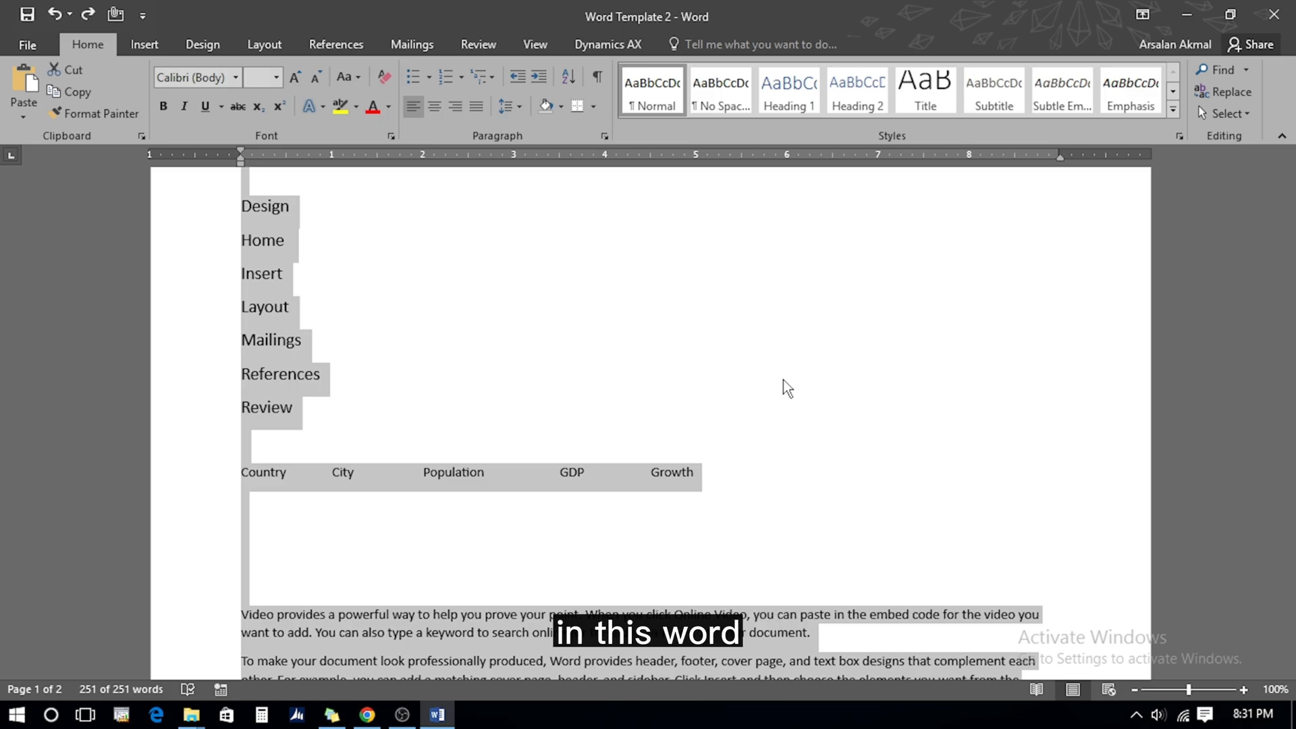
left_click(713, 96)
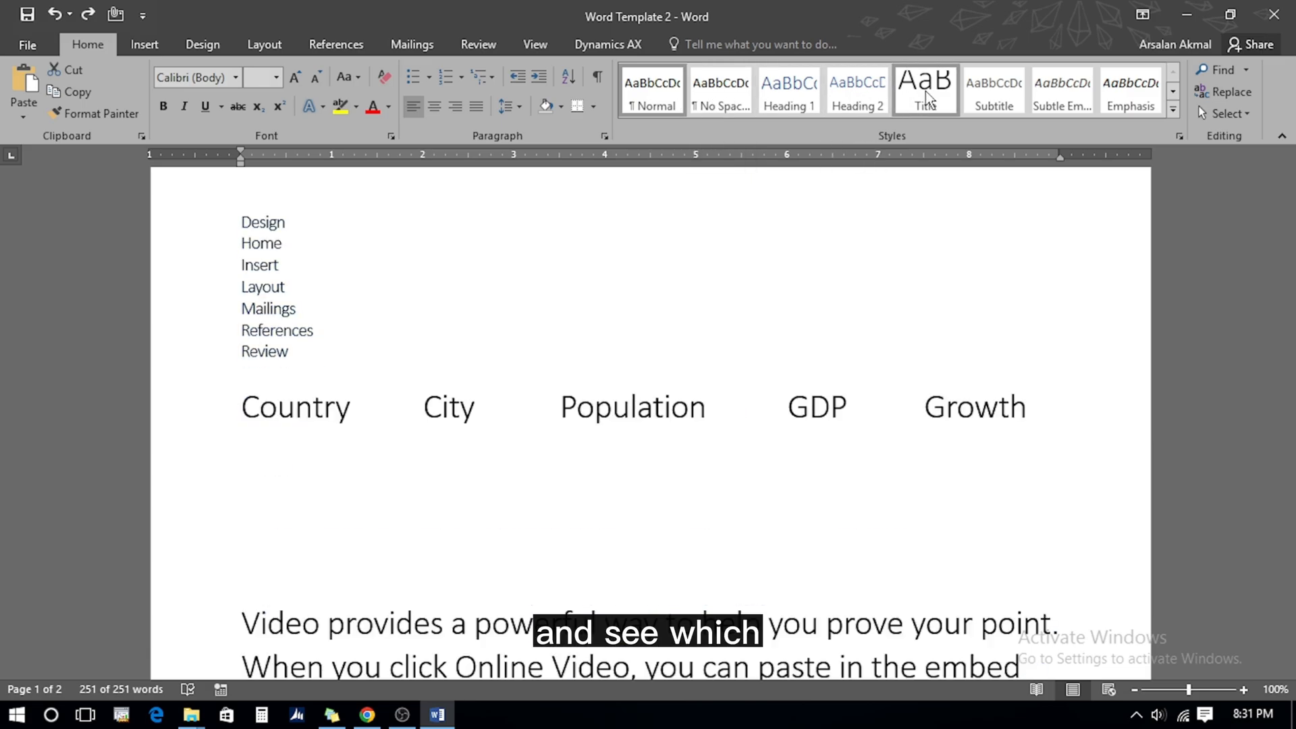
left_click(1175, 111)
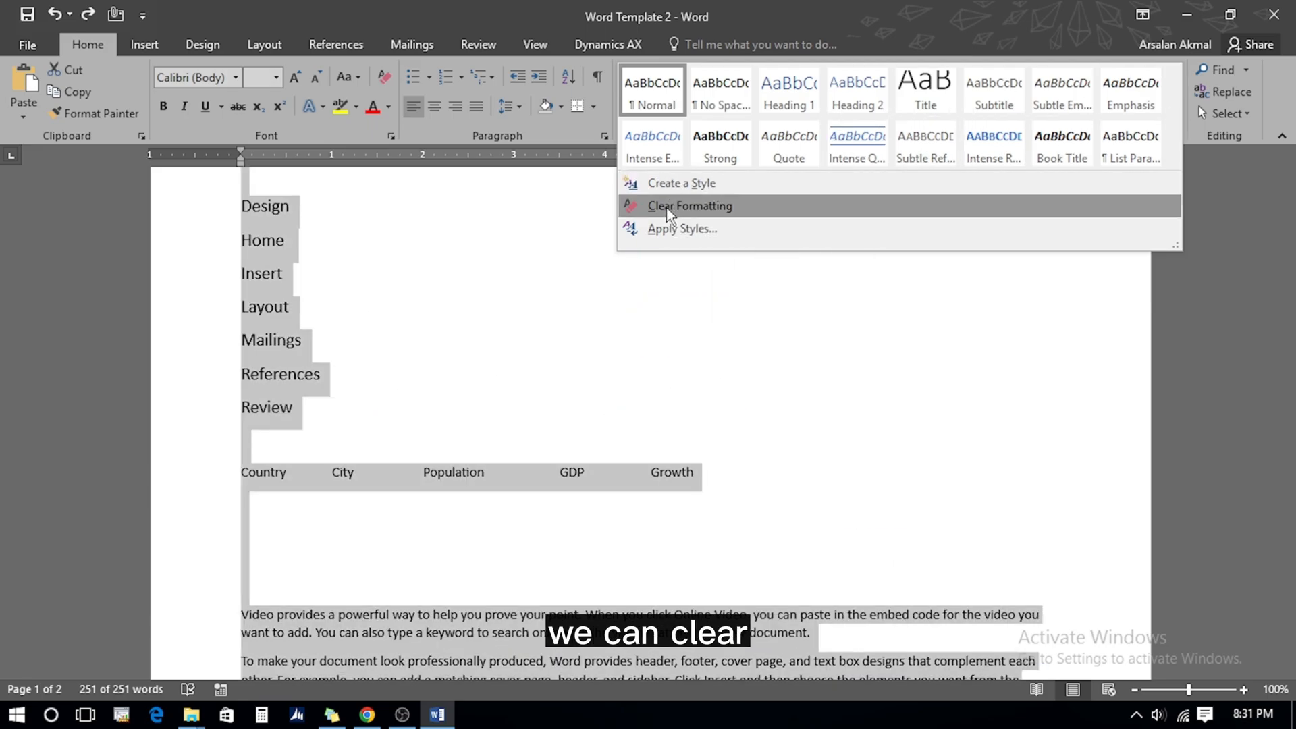
left_click(669, 205)
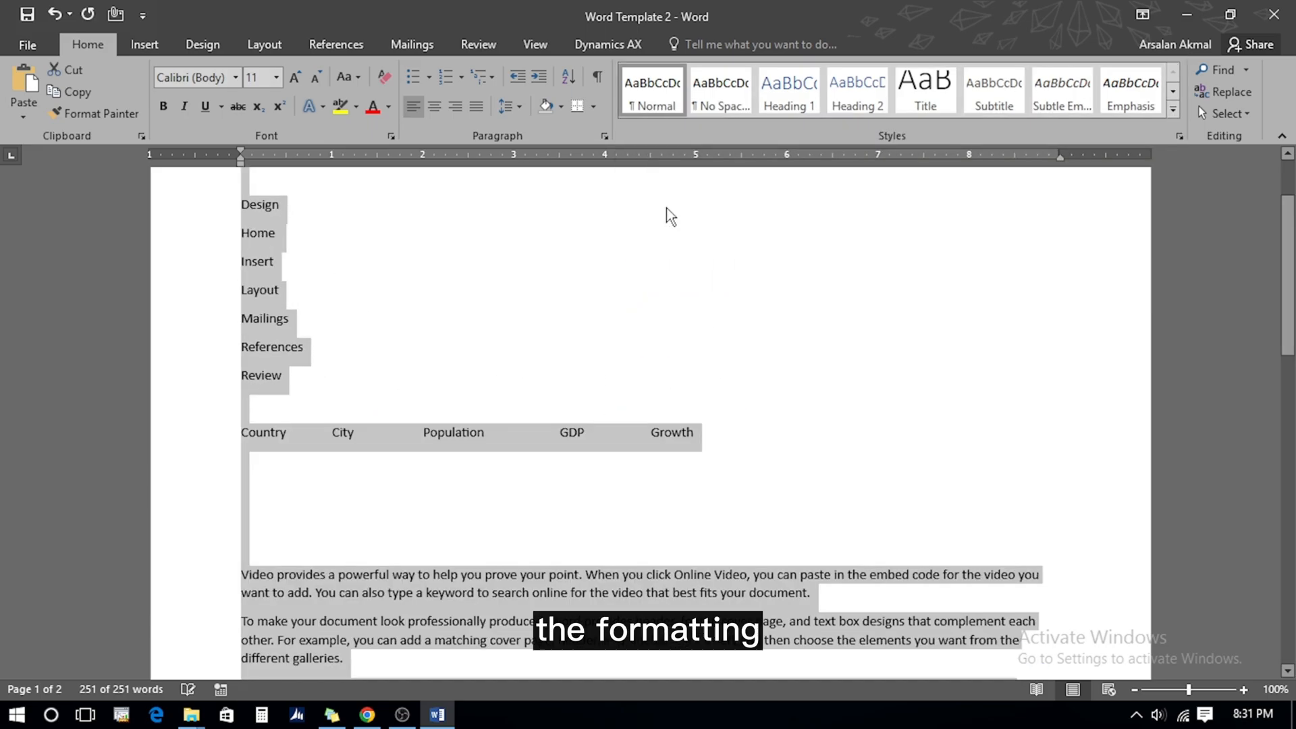
left_click(381, 356)
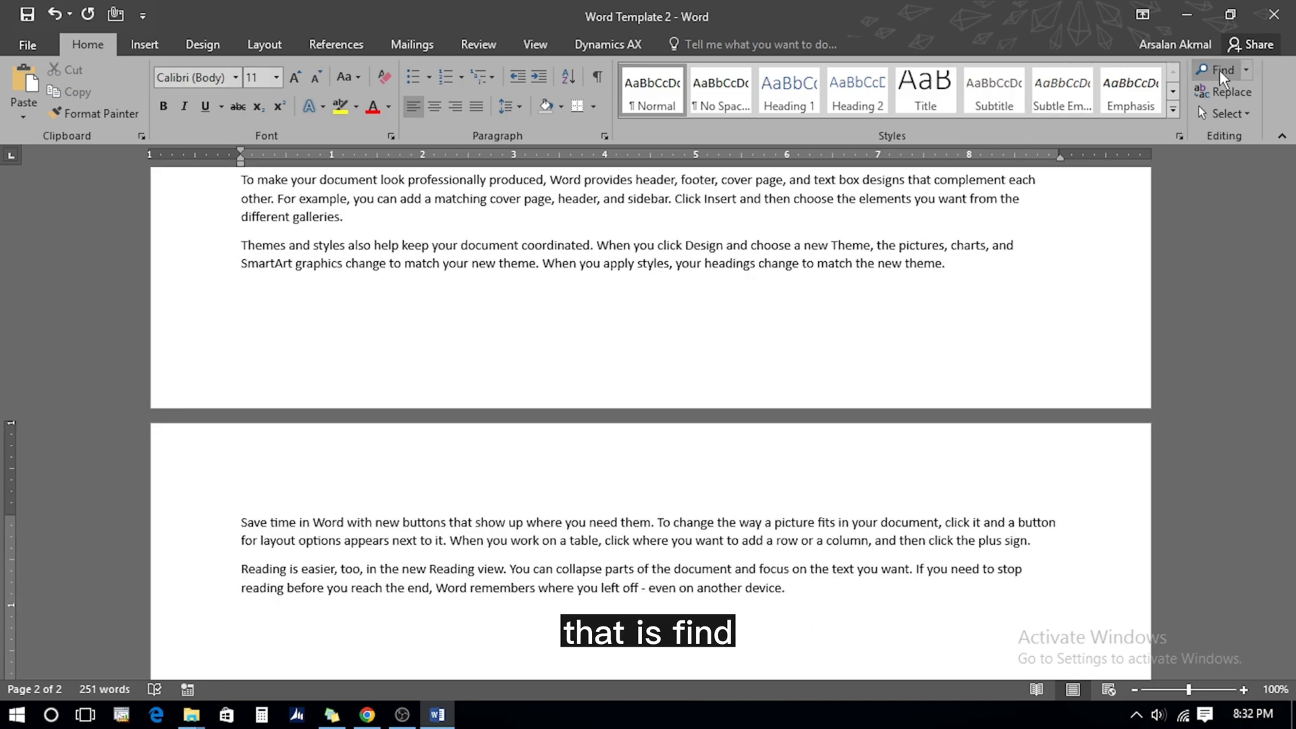
Type 'Growth Mindset', copy it and paste it repeatedly, then select the whole document
type("Grow")
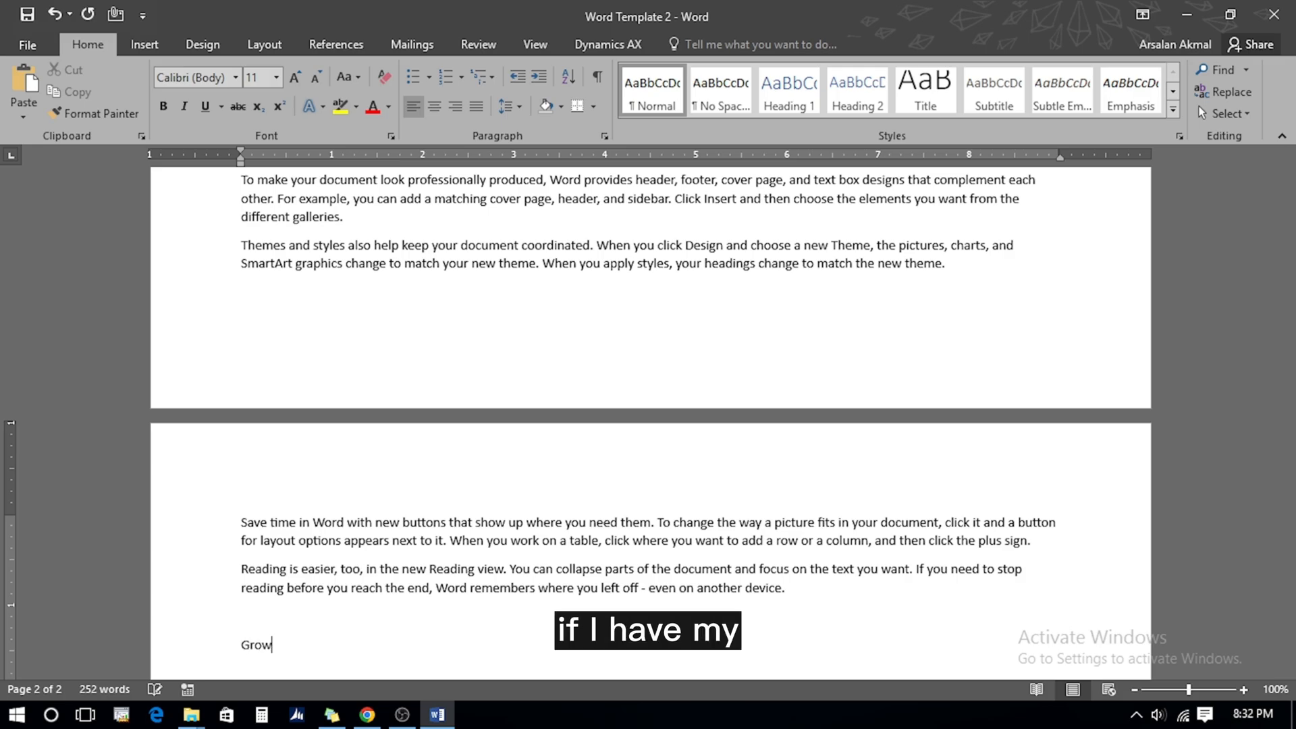
type("th Mindset")
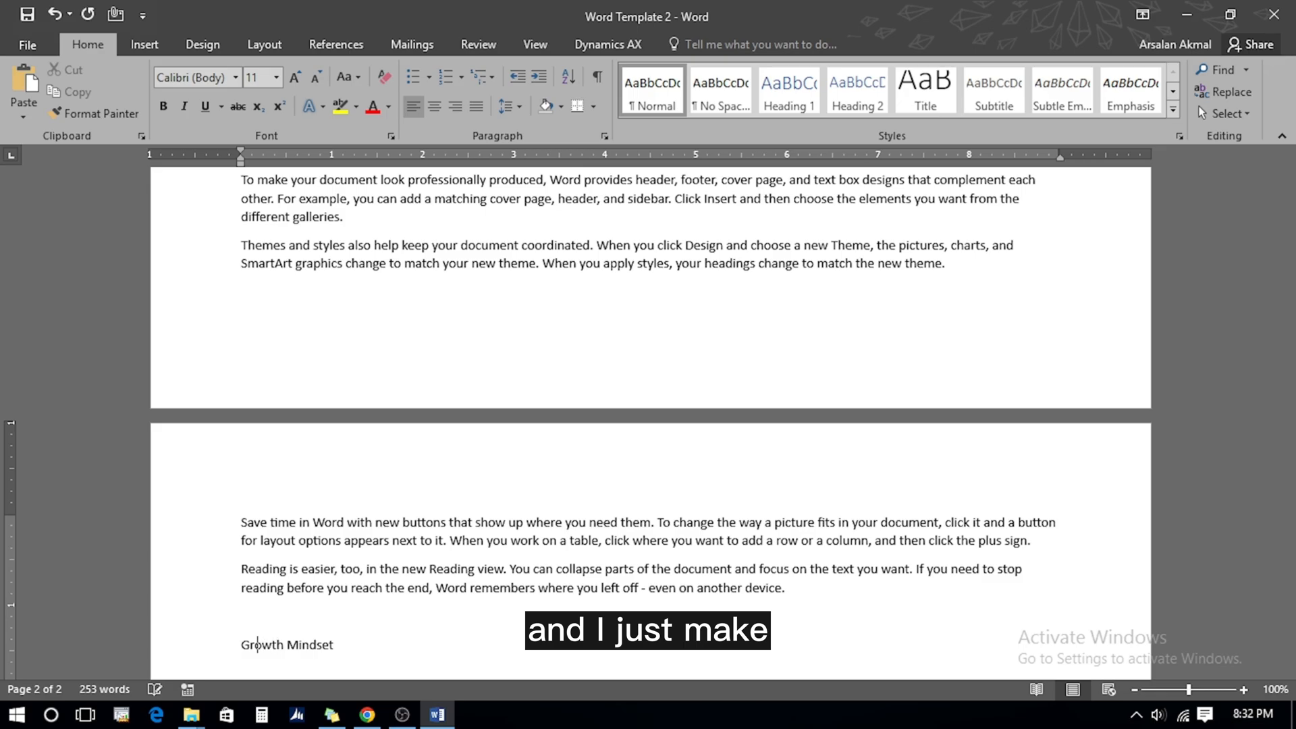
key("Home")
key("shift+End")
key("ctrl+c")
key("End")
key("ctrl+v")
key("ctrl+v")
key("ctrl+v")
key("ctrl+v")
key("ctrl+v")
key("ctrl+v")
key("ctrl+v")
key("ctrl+v")
key("ctrl+v")
key("ctrl+v")
key("ctrl+v")
key("ctrl+v")
key("ctrl+v")
key("ctrl+v")
key("ctrl+v")
key("ctrl+v")
key("ctrl+v")
key("ctrl+v")
key("ctrl+v")
key("ctrl+v")
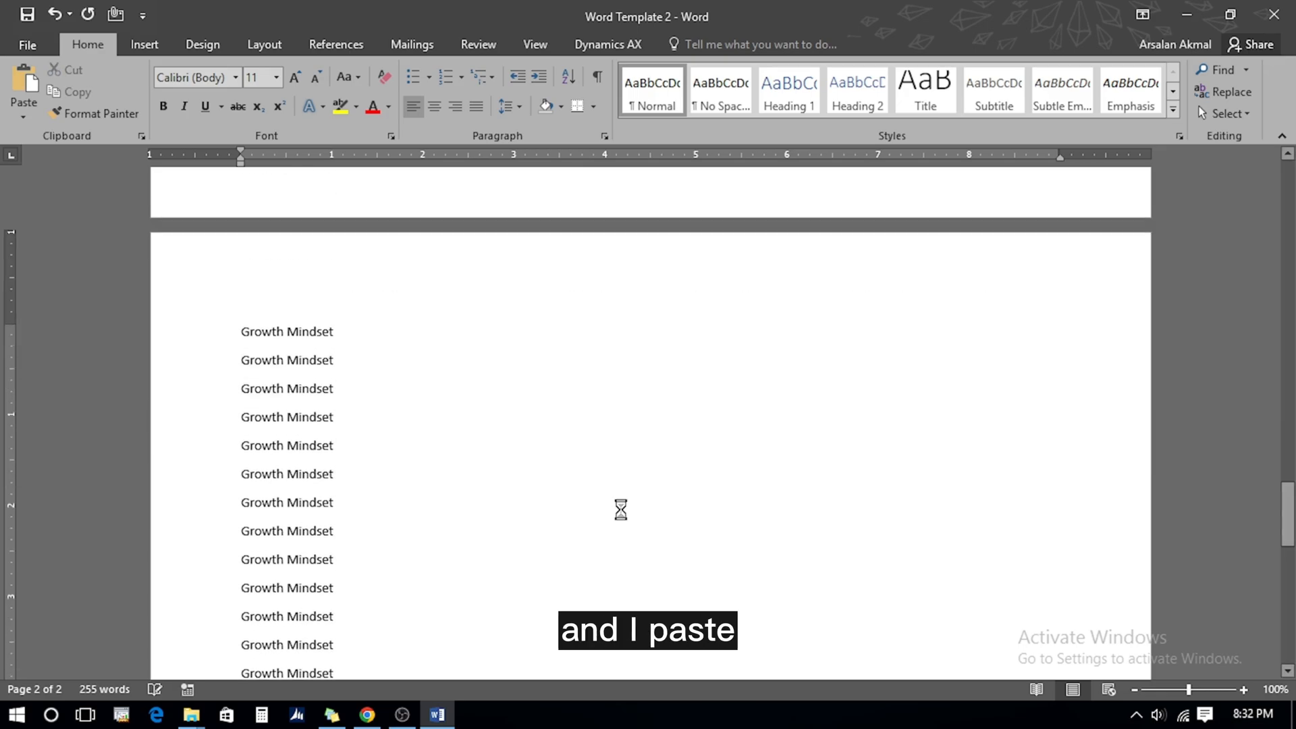
key("Up")
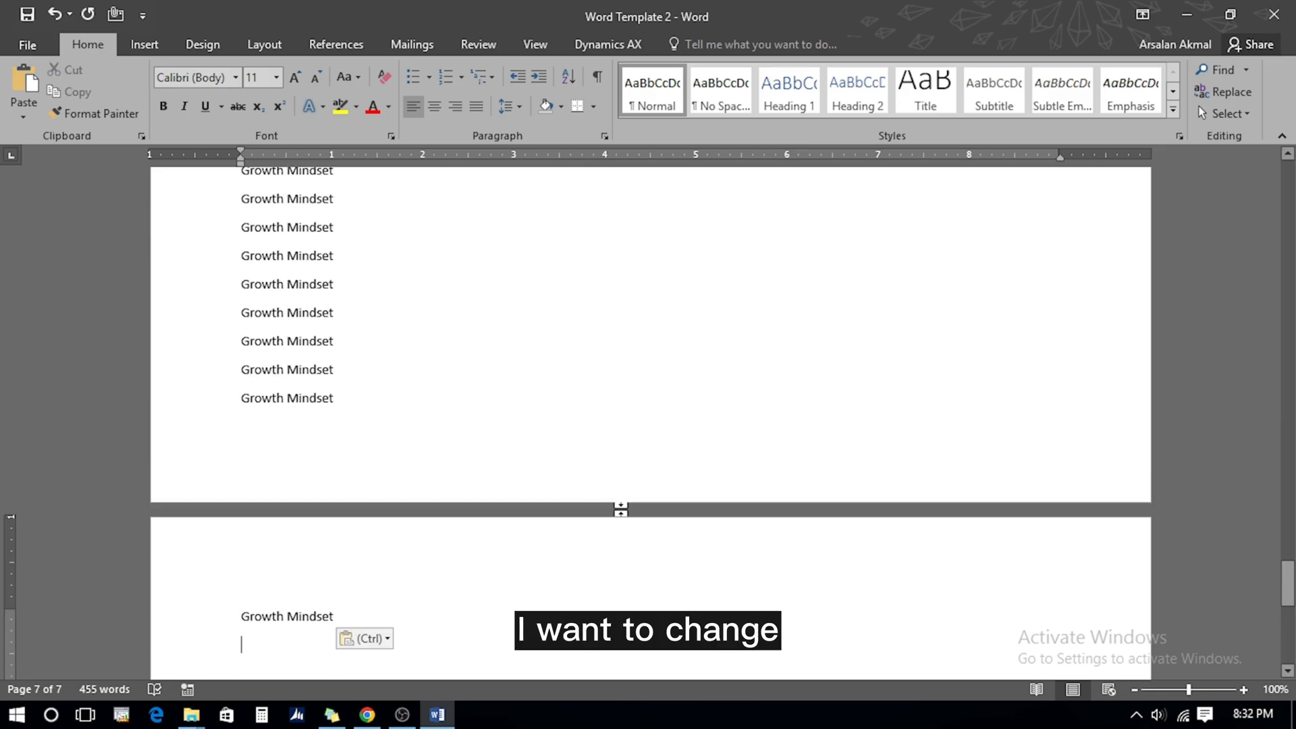
key("Left")
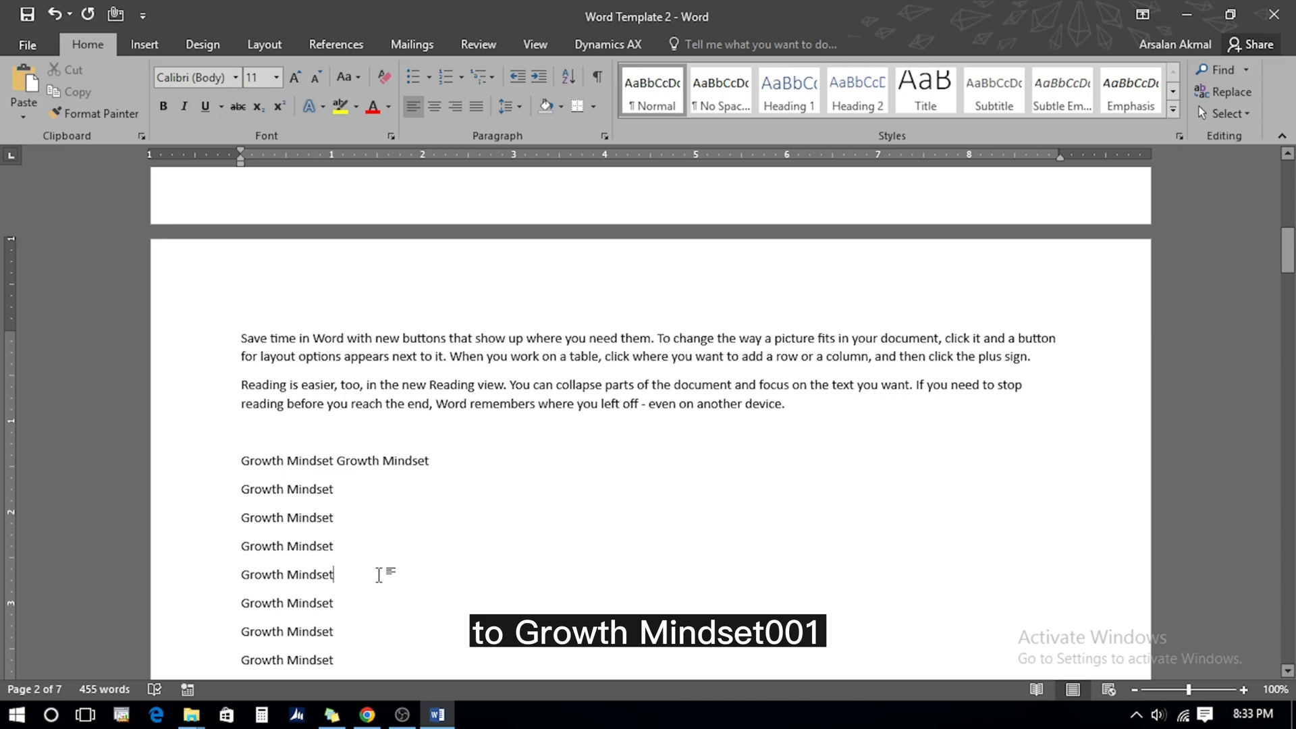
key("ctrl+a")
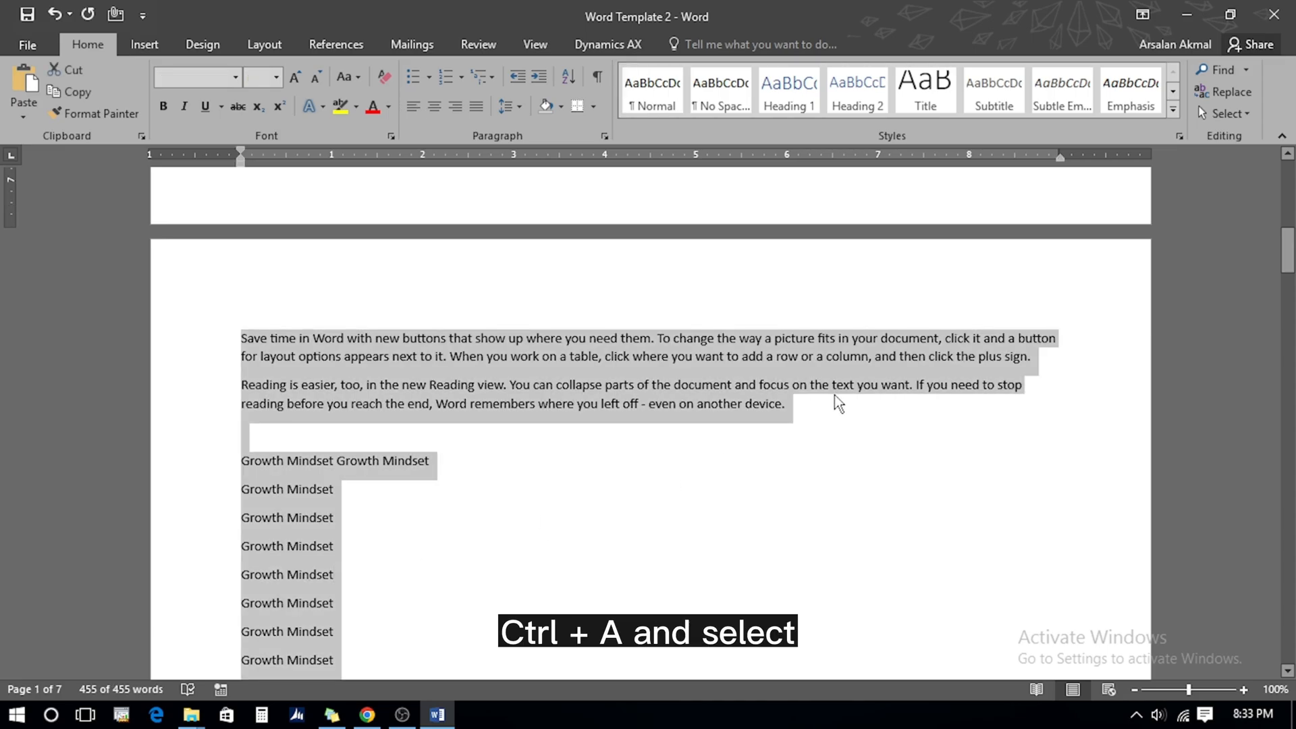
Replace all 102 occurrences of 'Growth Mindset' with 'Growth Mindset001' throughout the document
left_click(1246, 70)
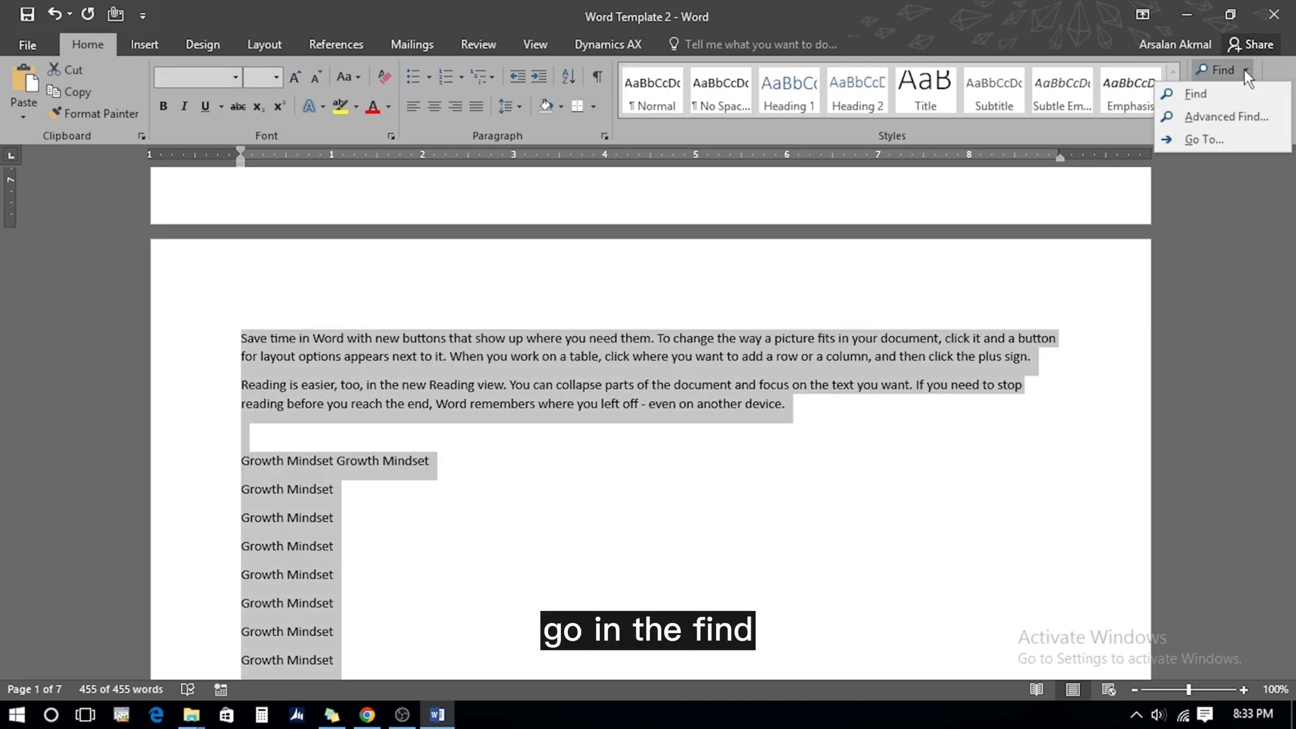
left_click(1227, 116)
left_click(467, 275)
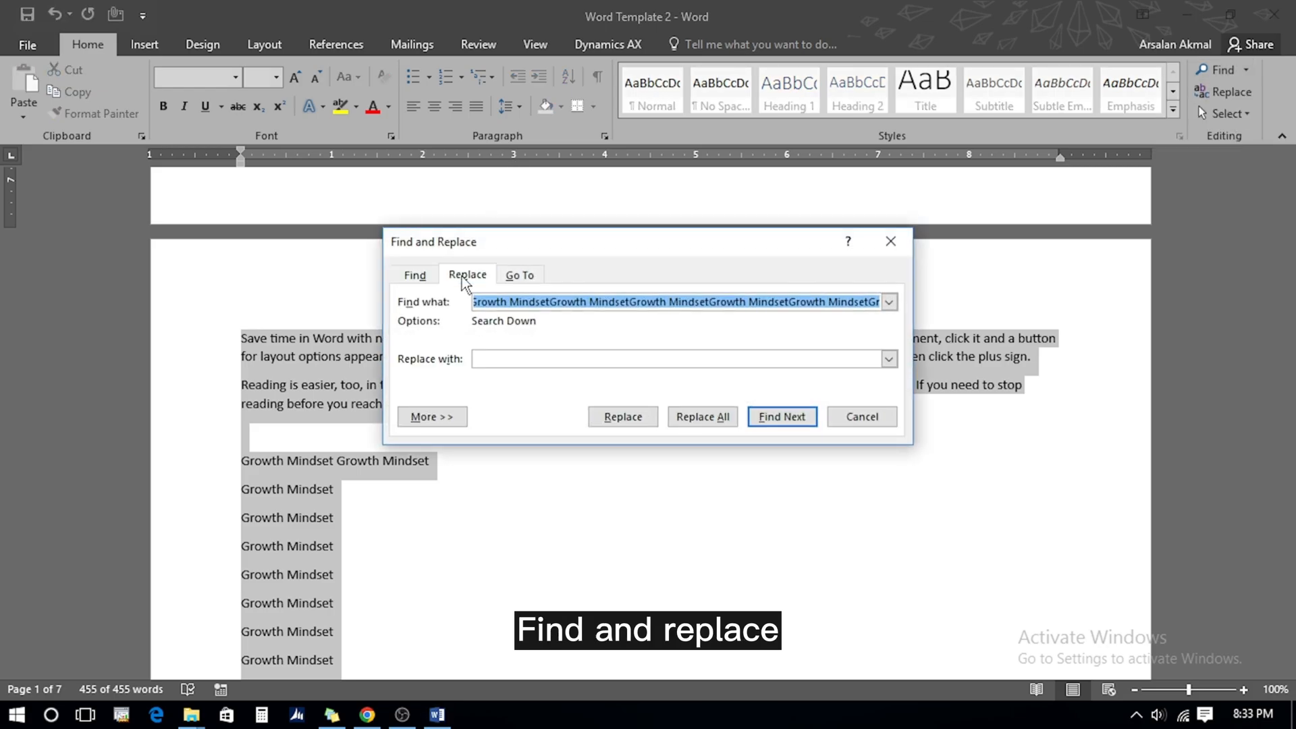
key("BackSpace")
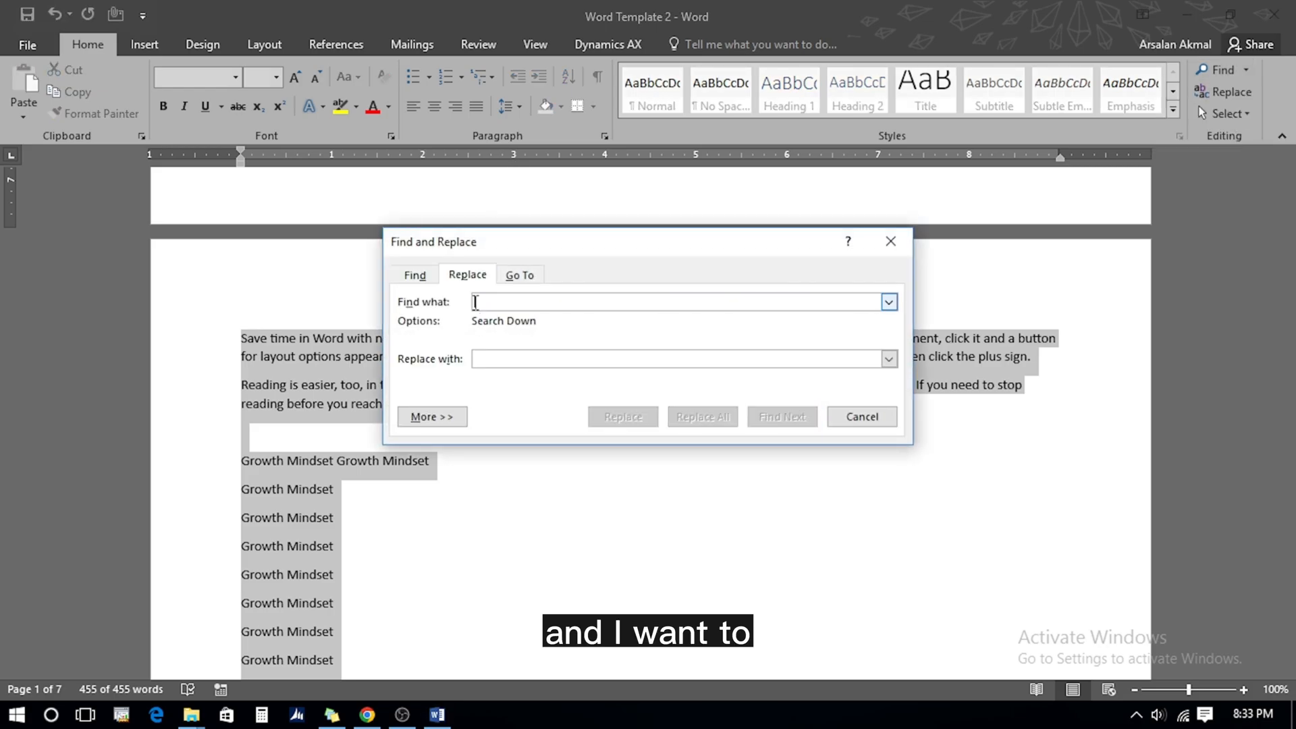
key("ctrl+v")
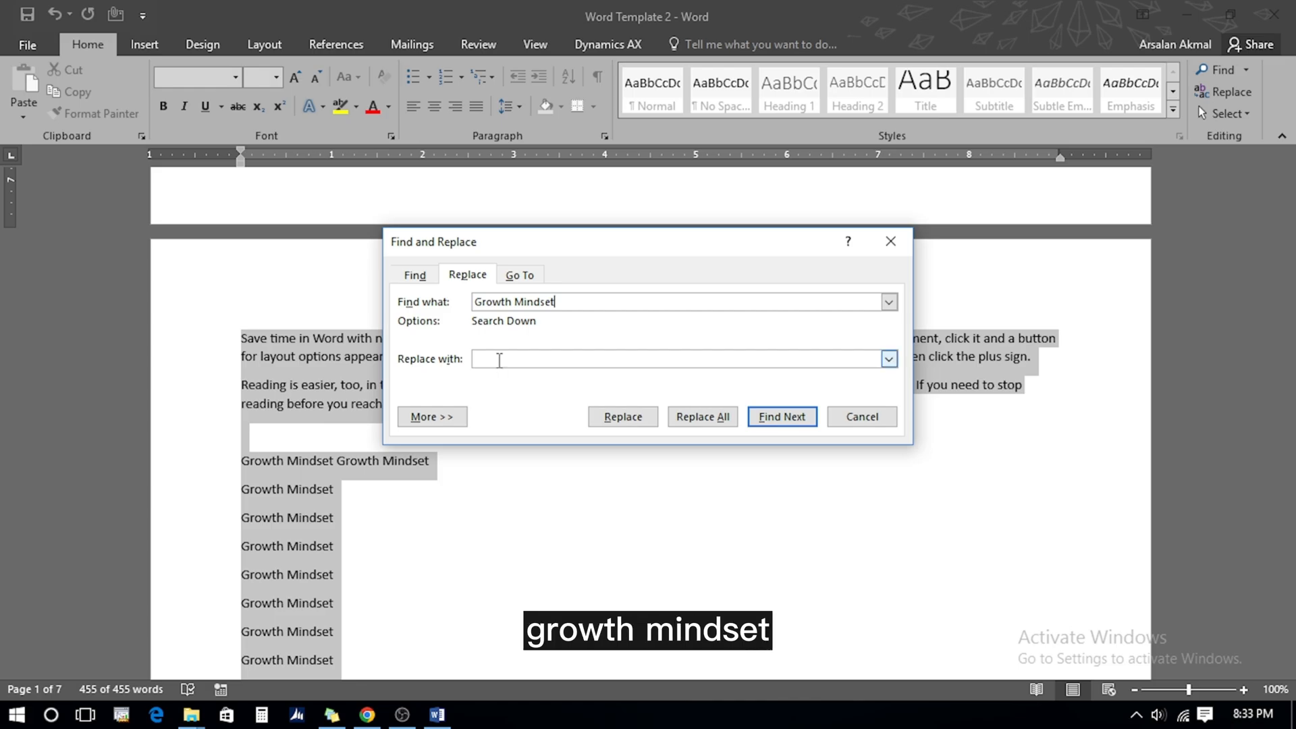
type("Growth Mindset001")
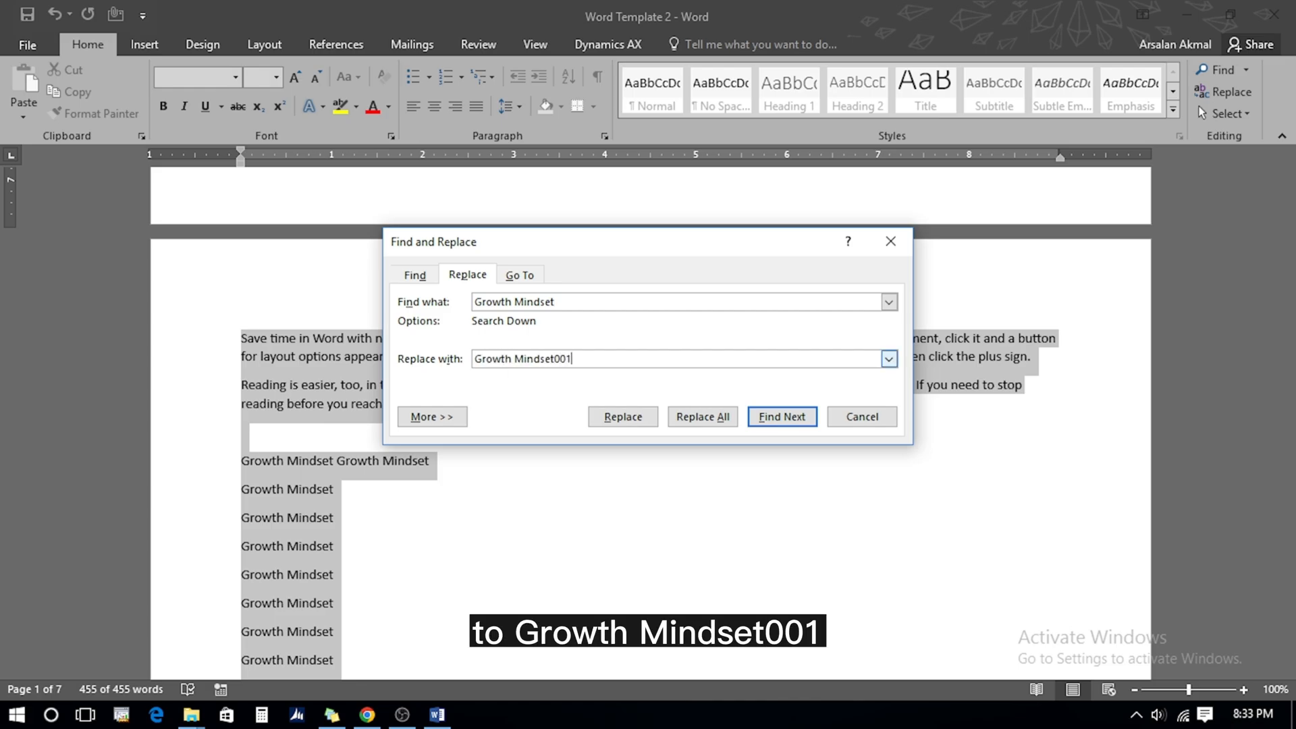
left_click(697, 419)
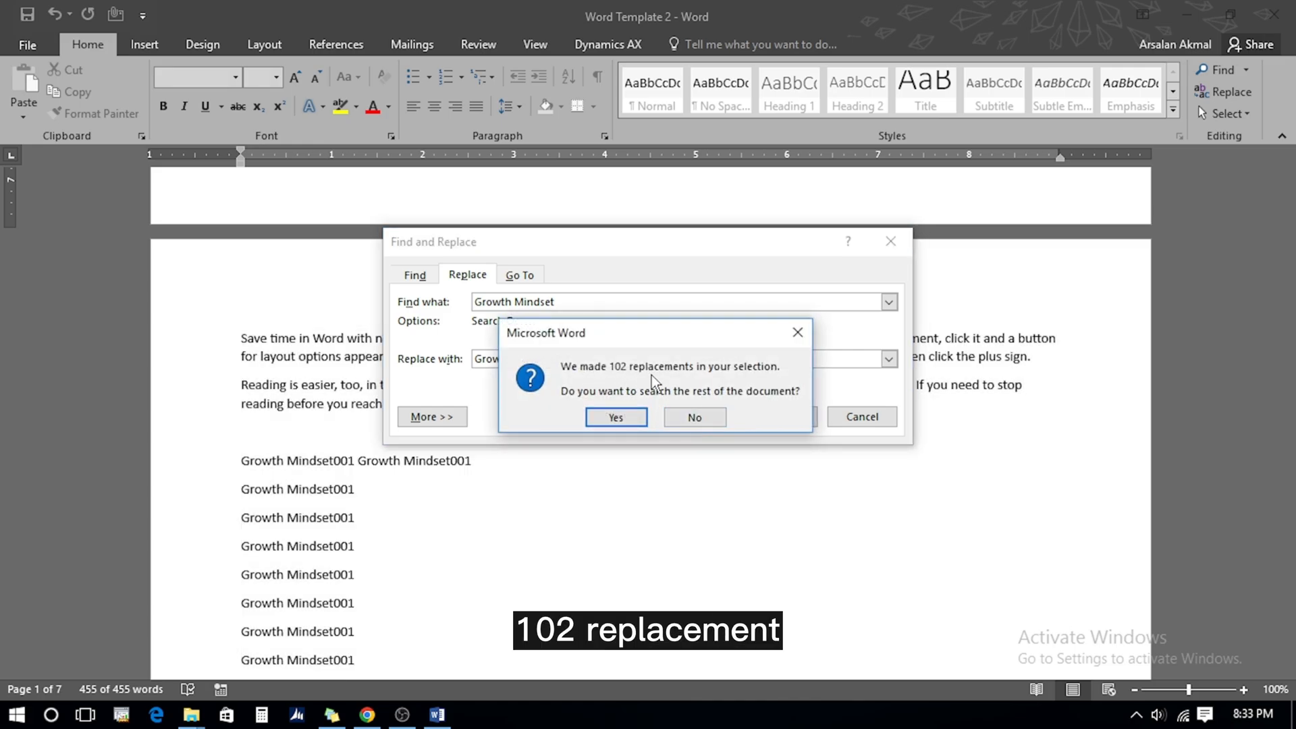
left_click(615, 416)
left_click(654, 413)
left_click(862, 416)
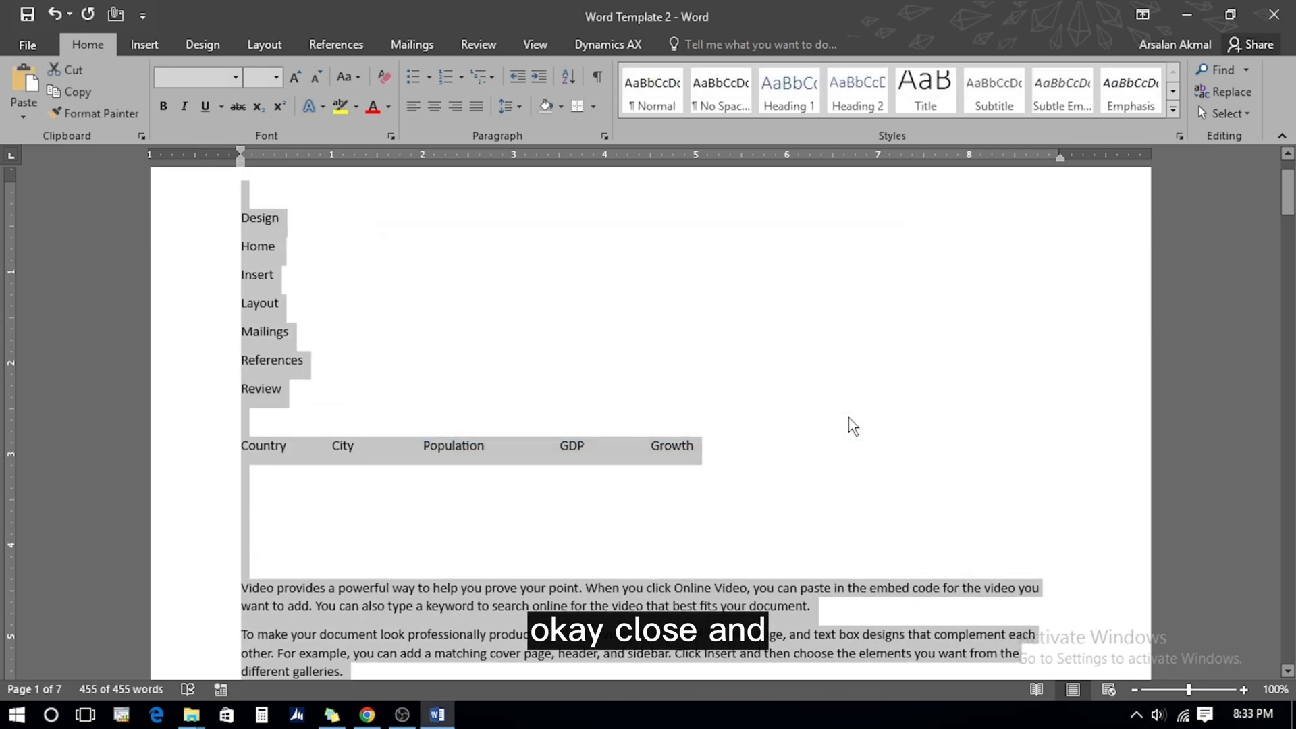
left_click(341, 451)
scroll(343, 456, "up", 6)
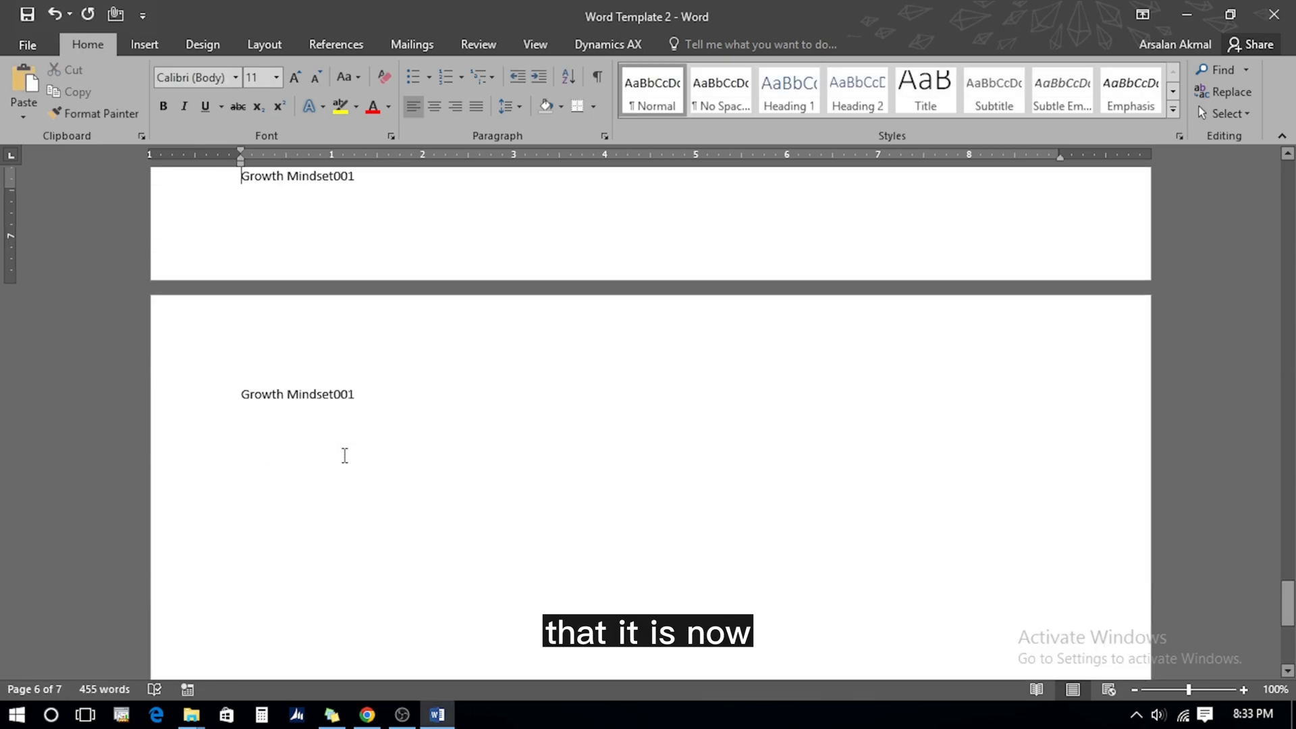
scroll(344, 456, "up", 10)
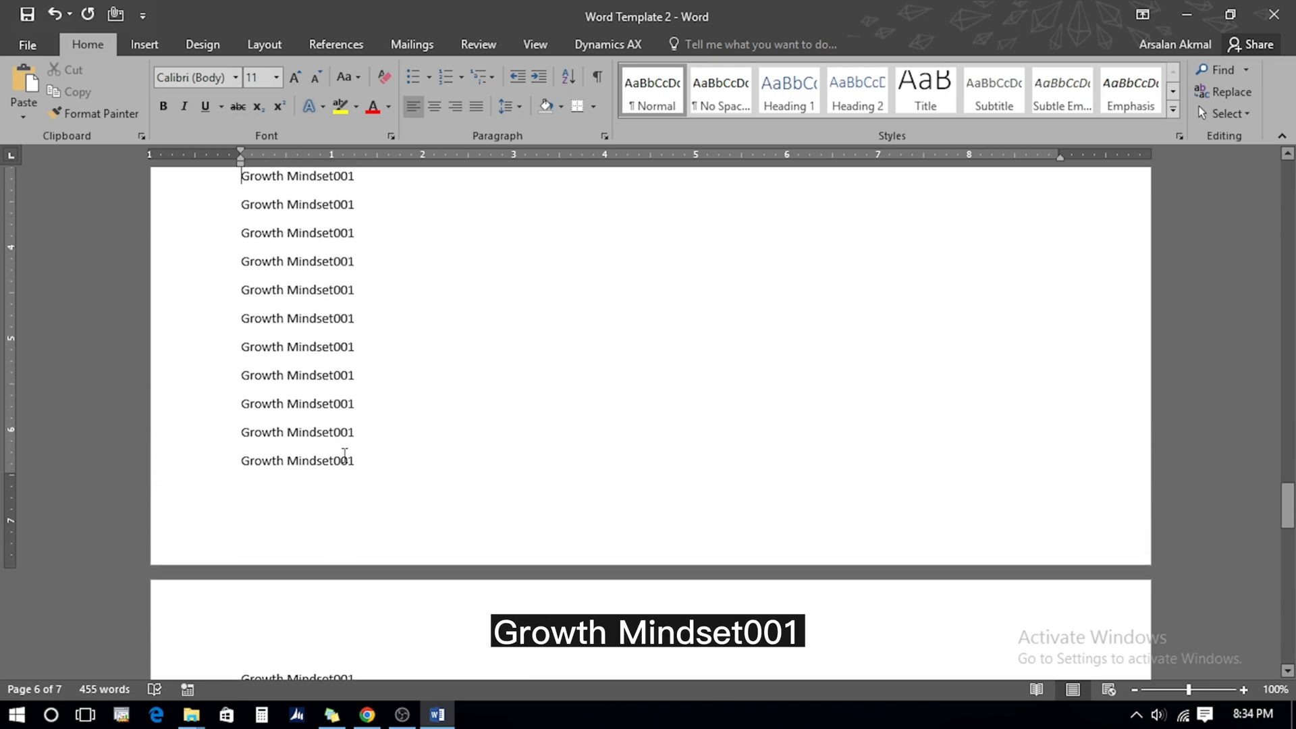
scroll(344, 456, "up", 15)
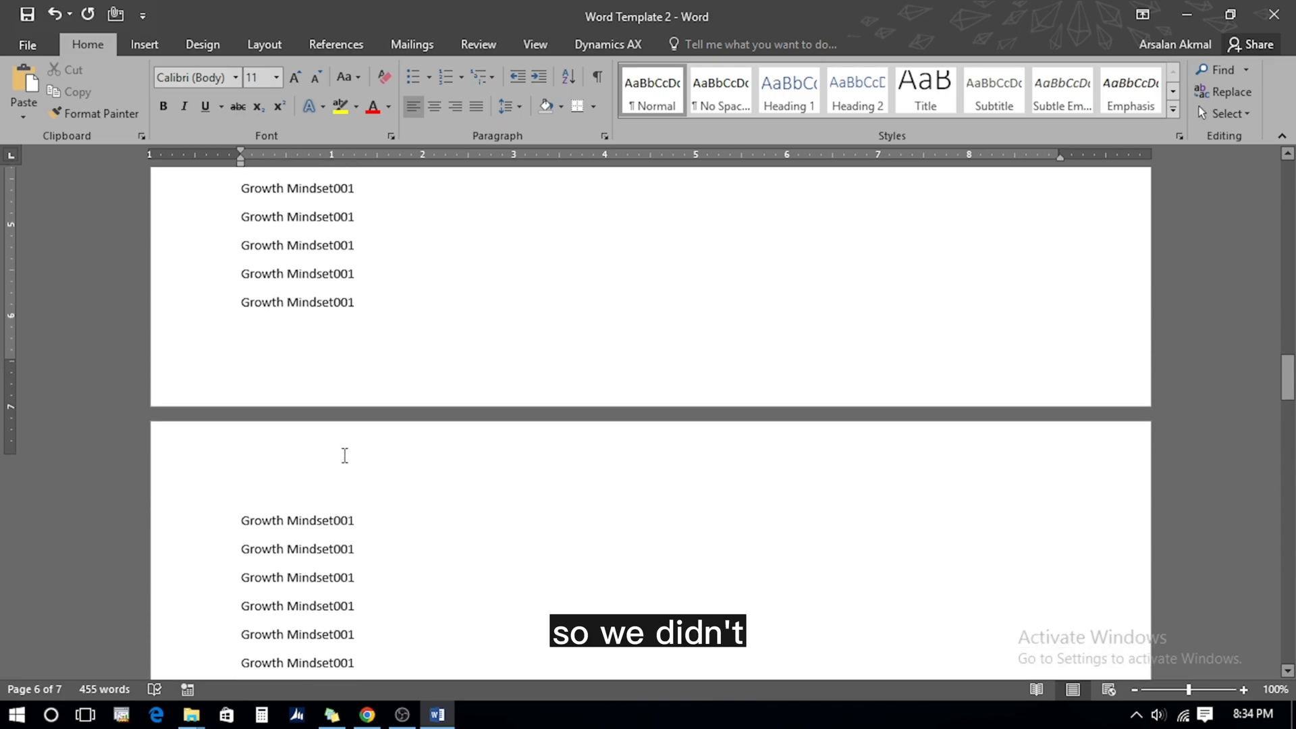
scroll(345, 456, "up", 10)
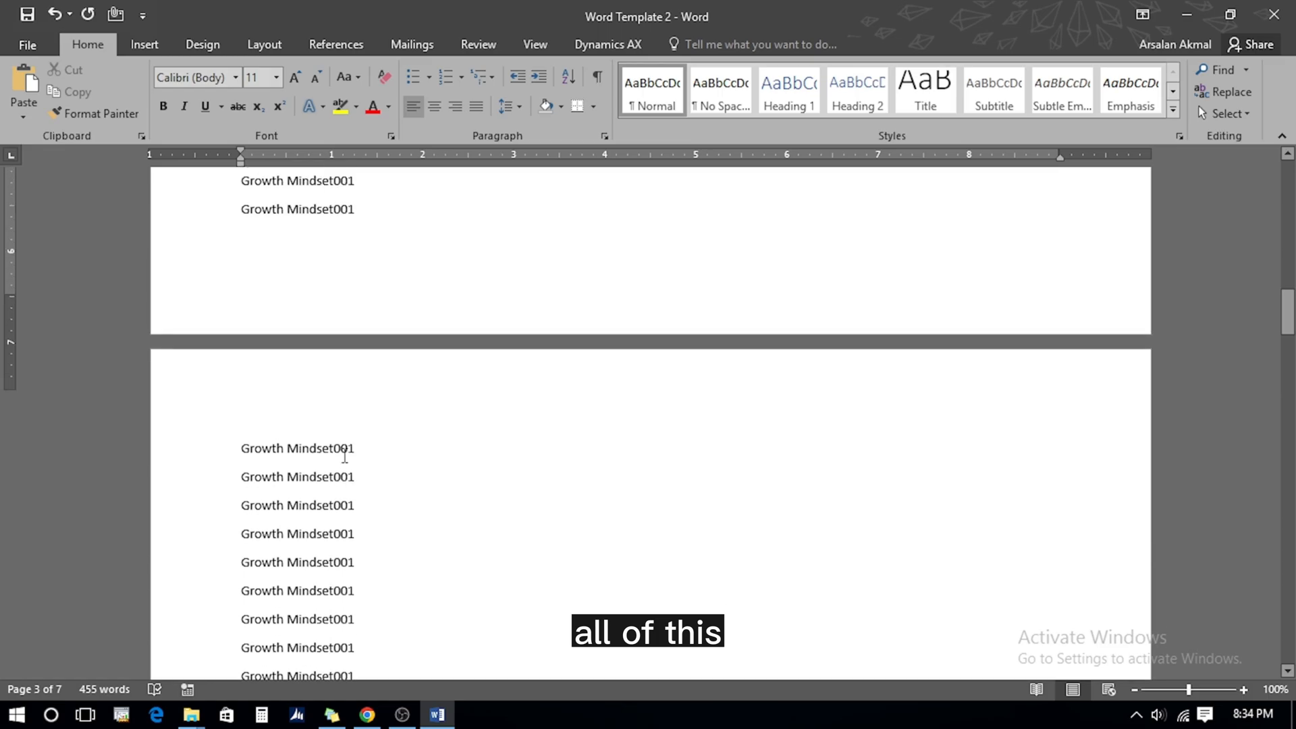
scroll(344, 456, "up", 3)
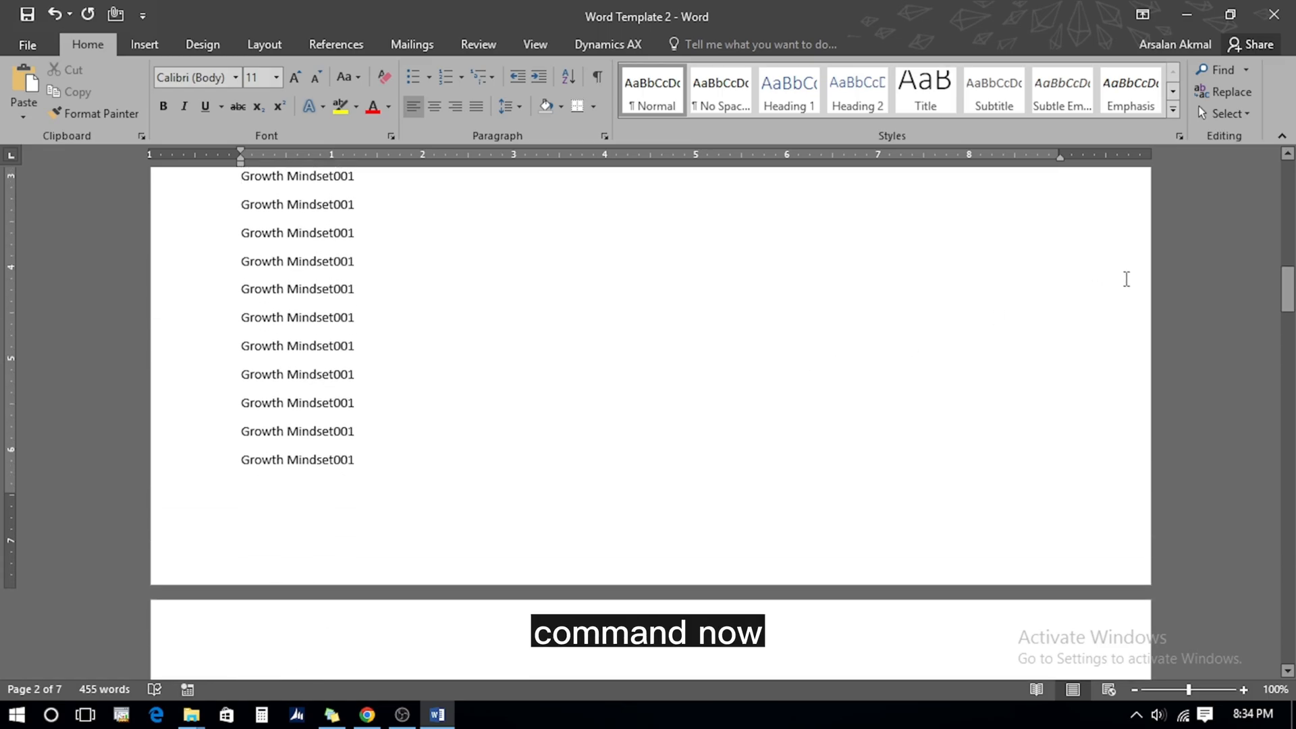
Jump directly to page 7 of 7 with Go To, then select all document text
left_click(1247, 70)
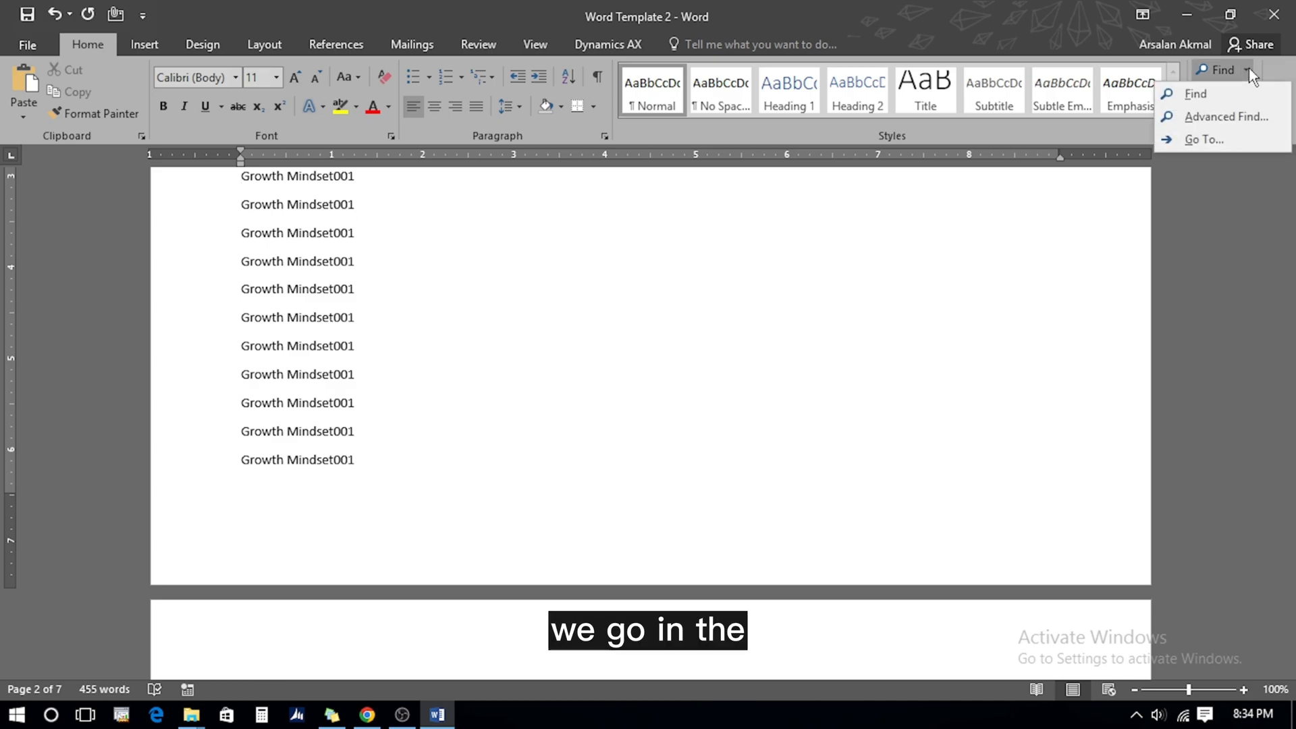
left_click(1199, 138)
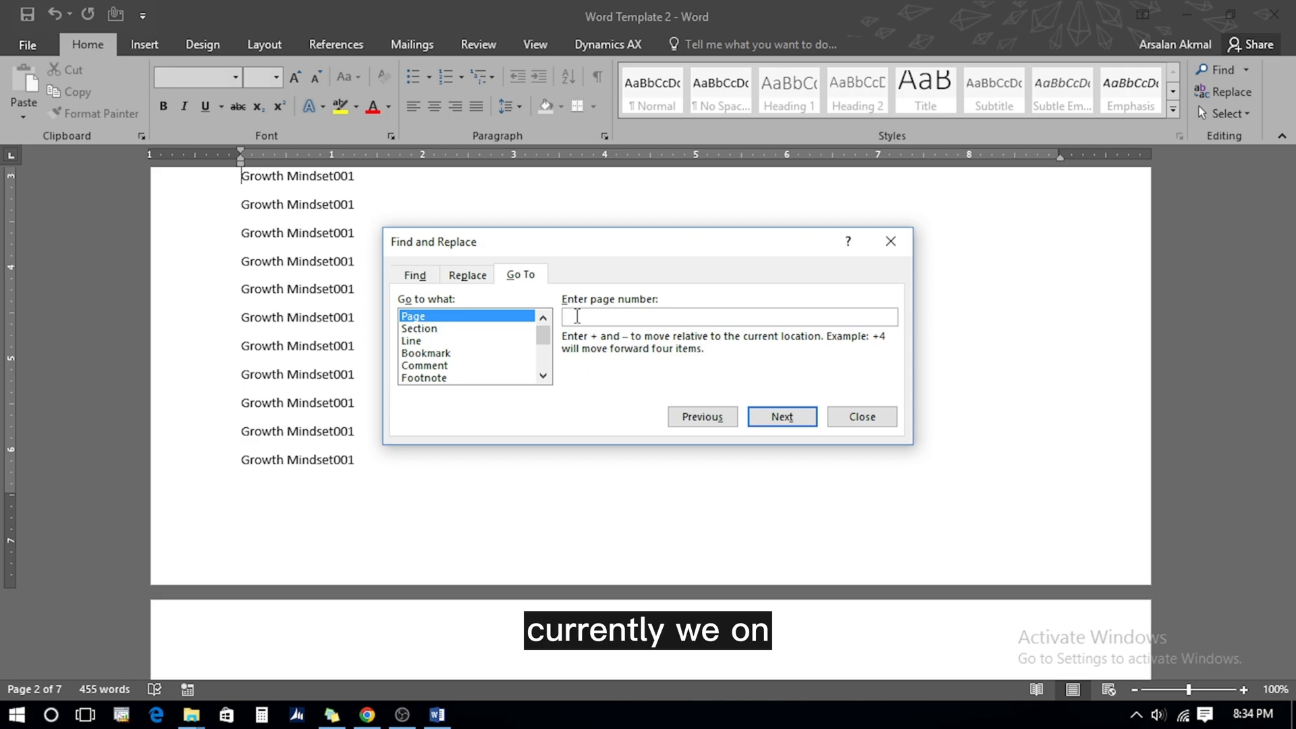
type("7")
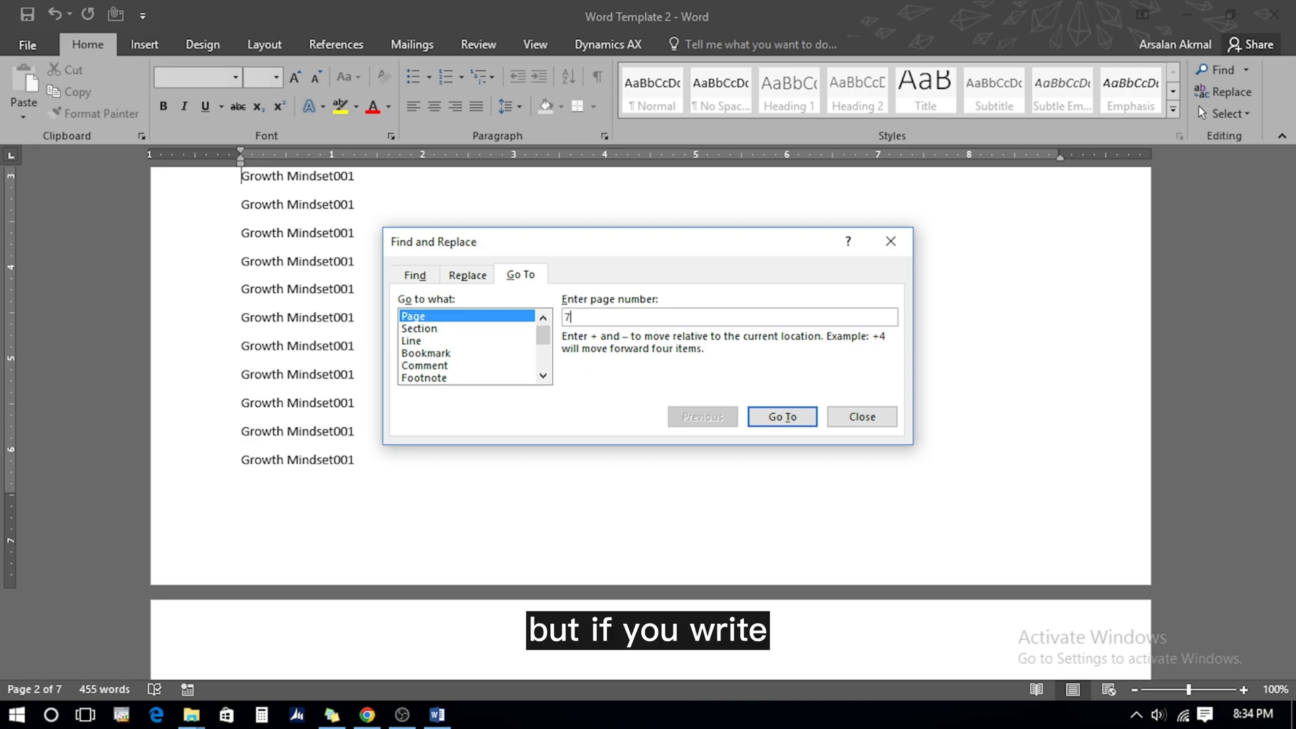
left_click(776, 417)
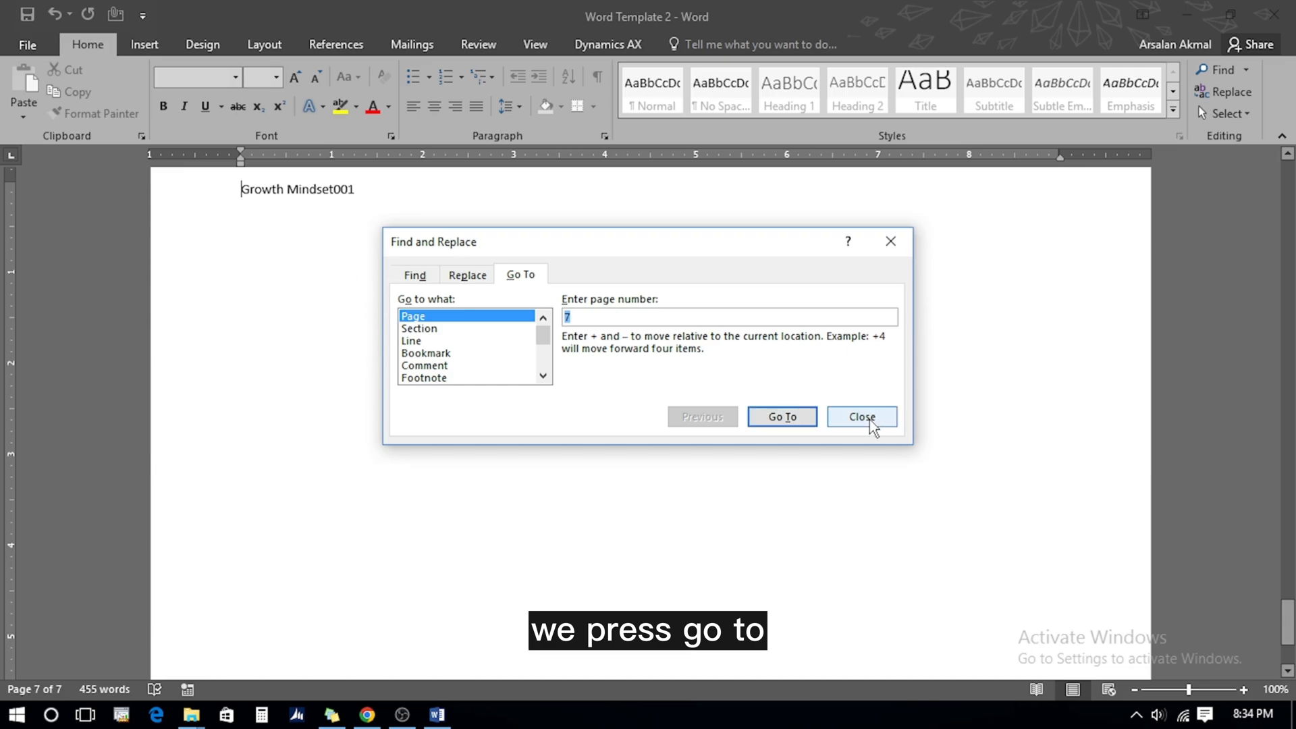
left_click(870, 420)
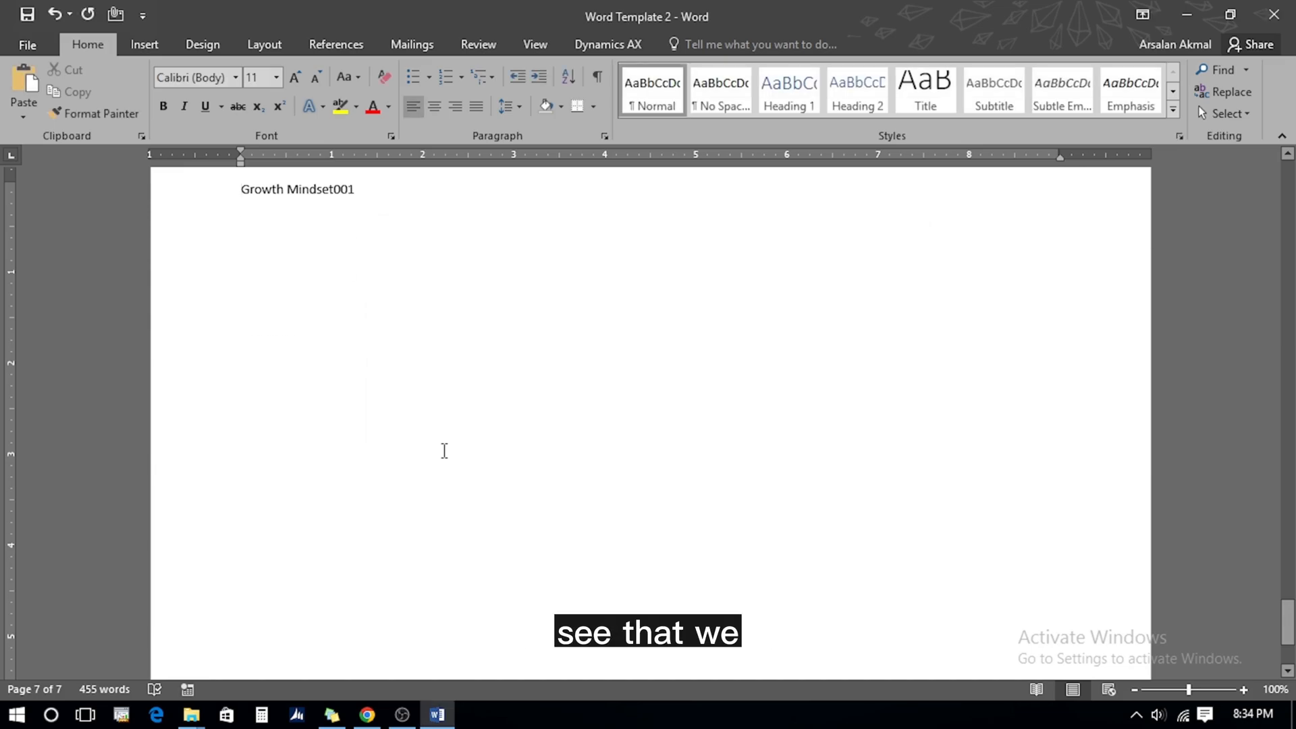
key("ctrl+a")
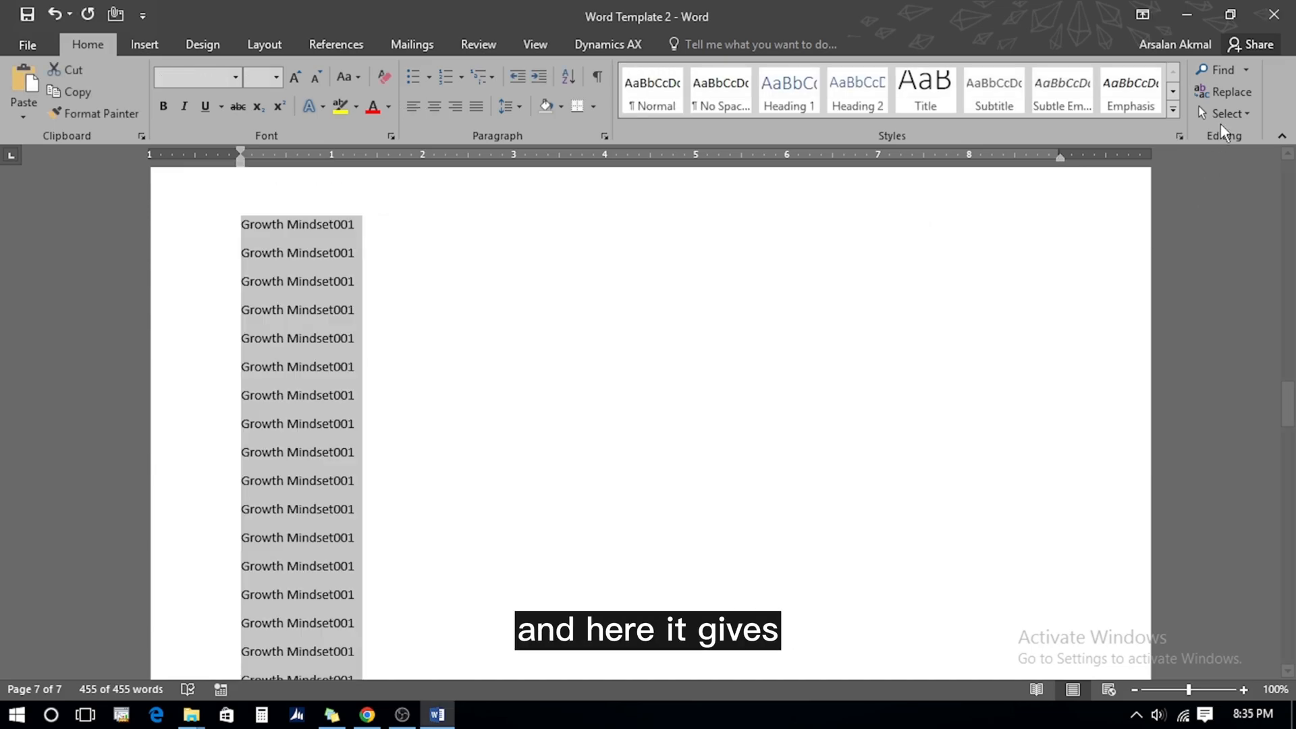
Open the Select options dropdown on the Home tab and dismiss it again
left_click(1246, 114)
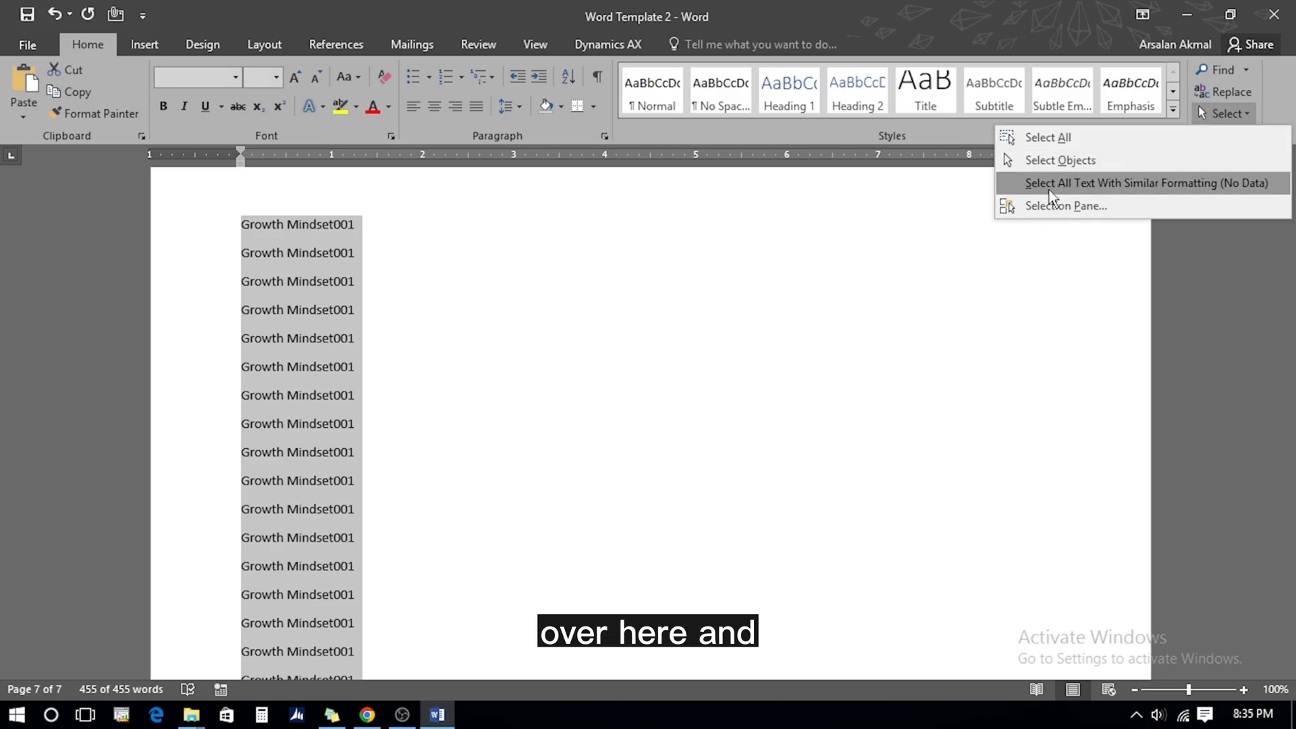
left_click(541, 350)
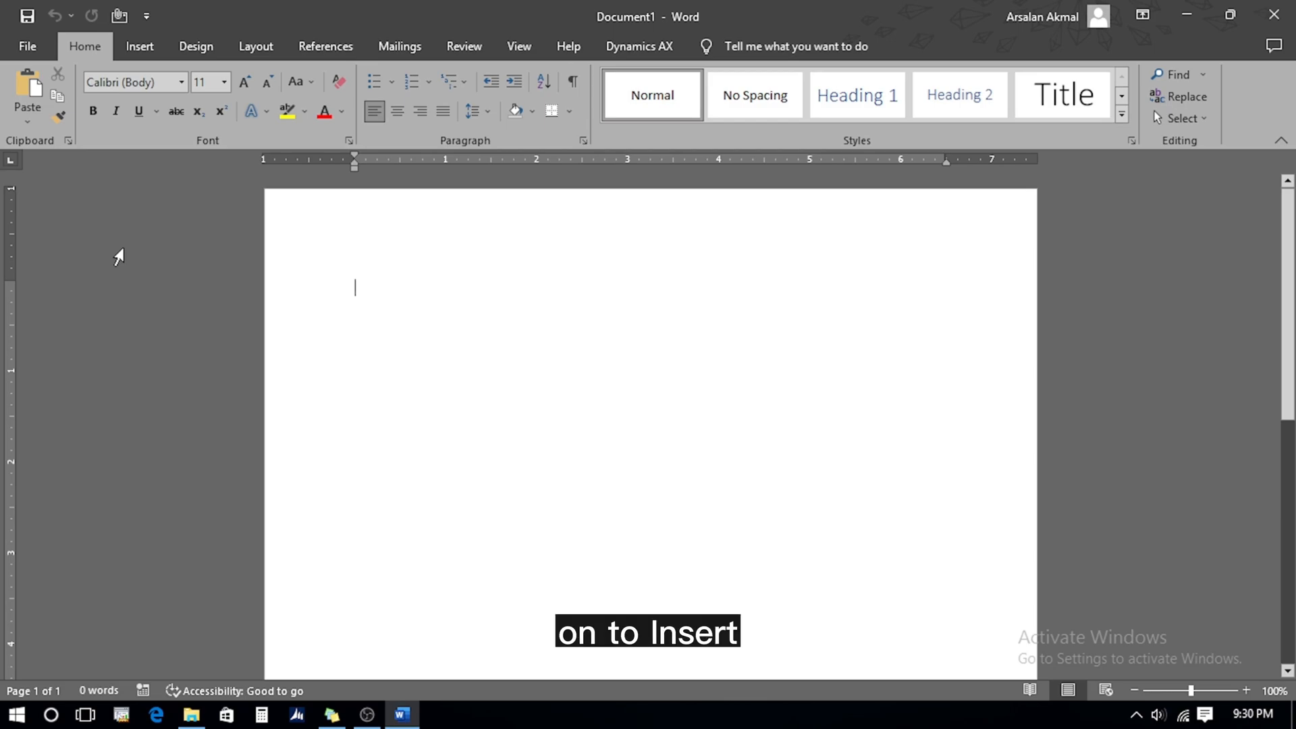
Insert the Ion (Dark) cover page from the built-in Cover Page gallery
left_click(140, 54)
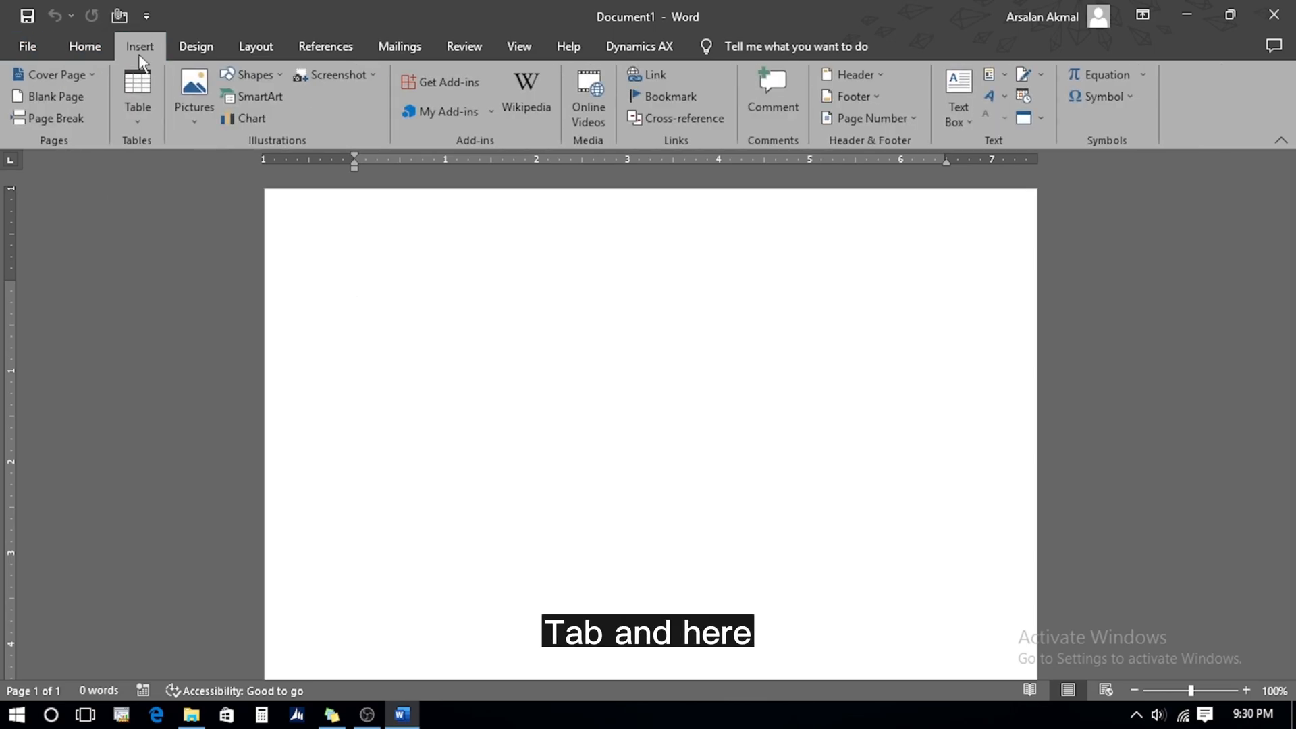
left_click(94, 76)
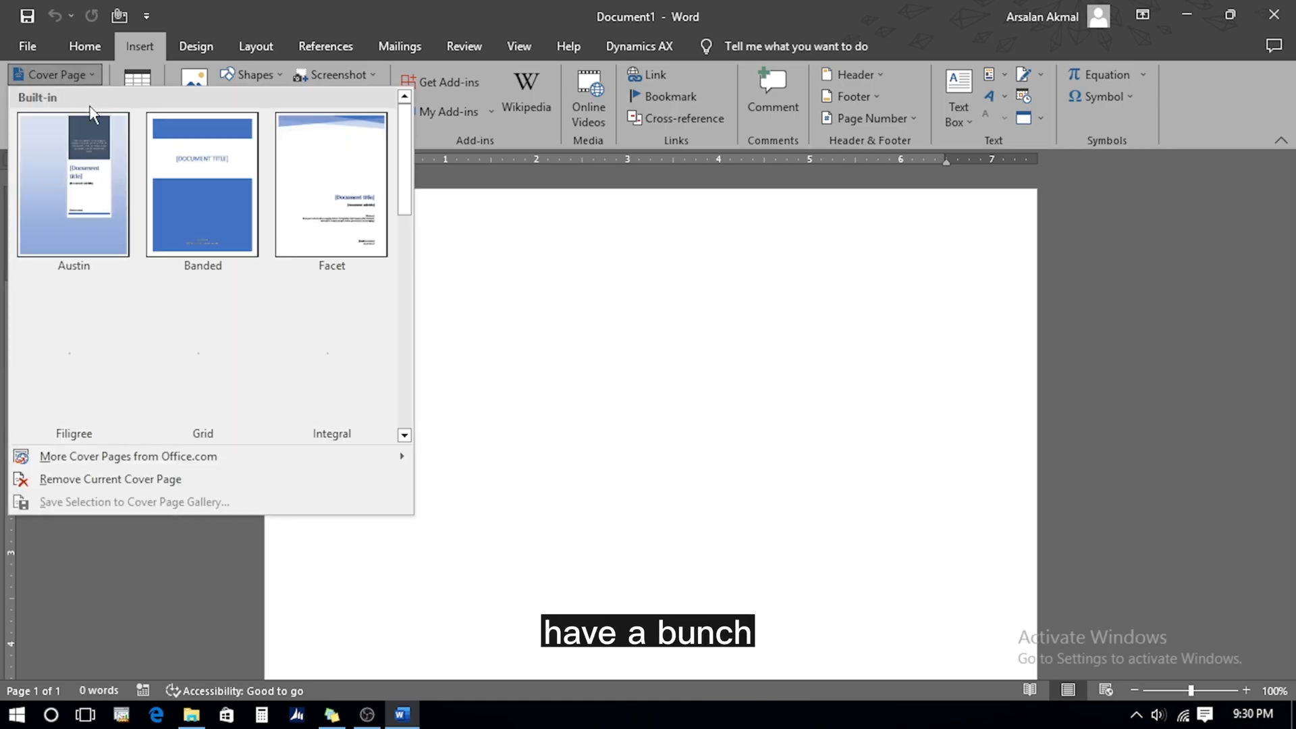
left_click_drag(408, 164, 395, 216)
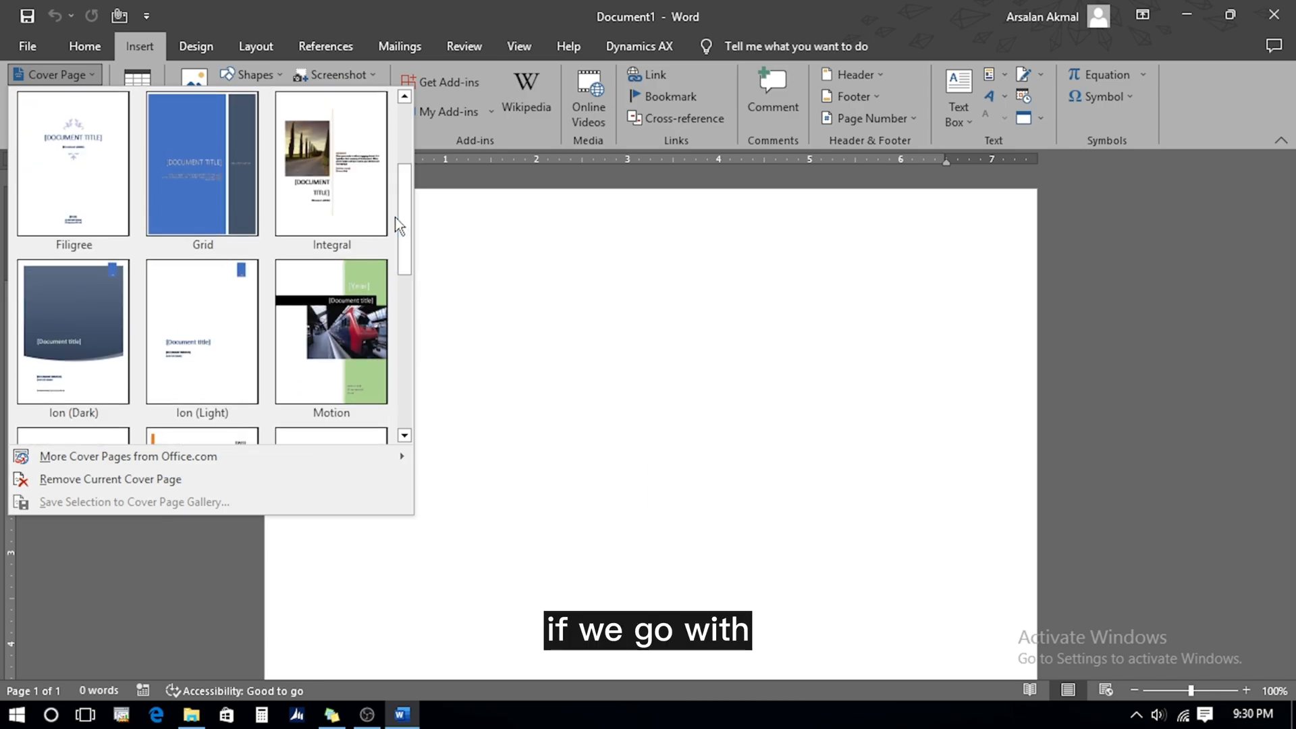
left_click(61, 333)
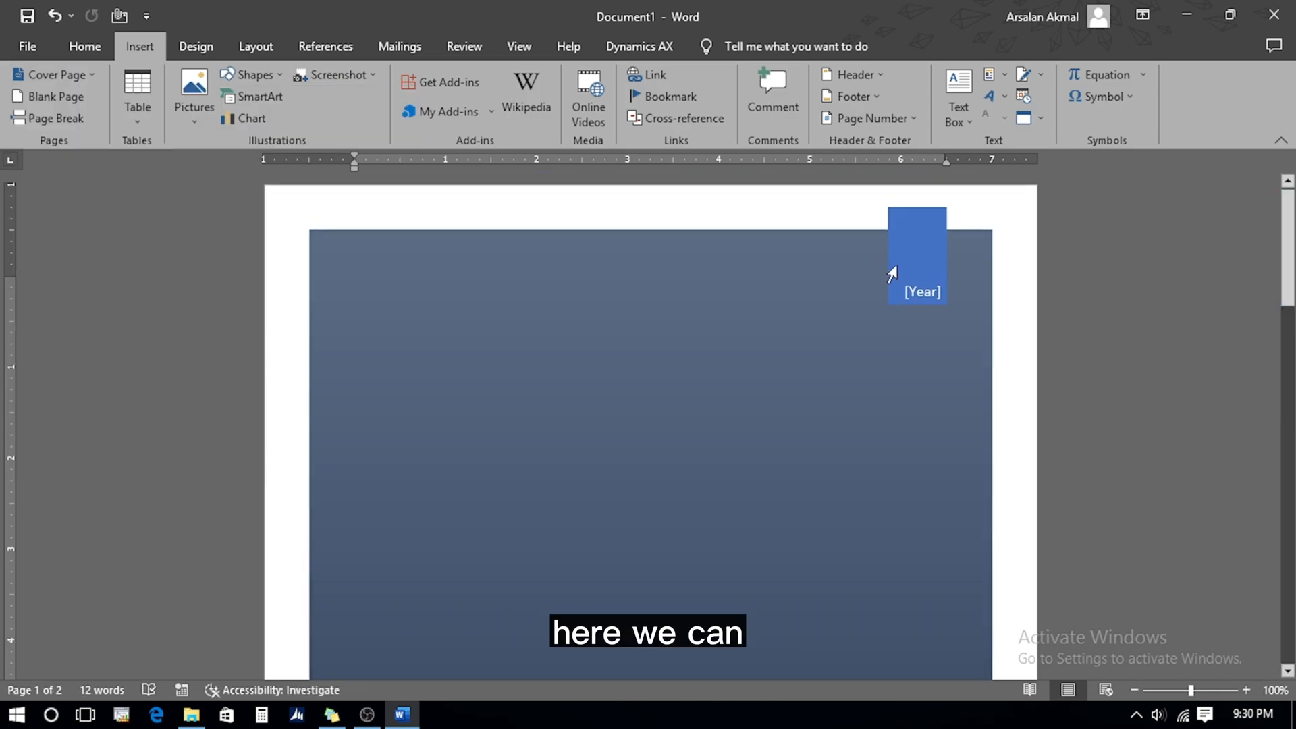
Fill the cover page with year 2023, title 'Growth Mindset' and the author's name as subtitle
left_click(920, 293)
type("2023")
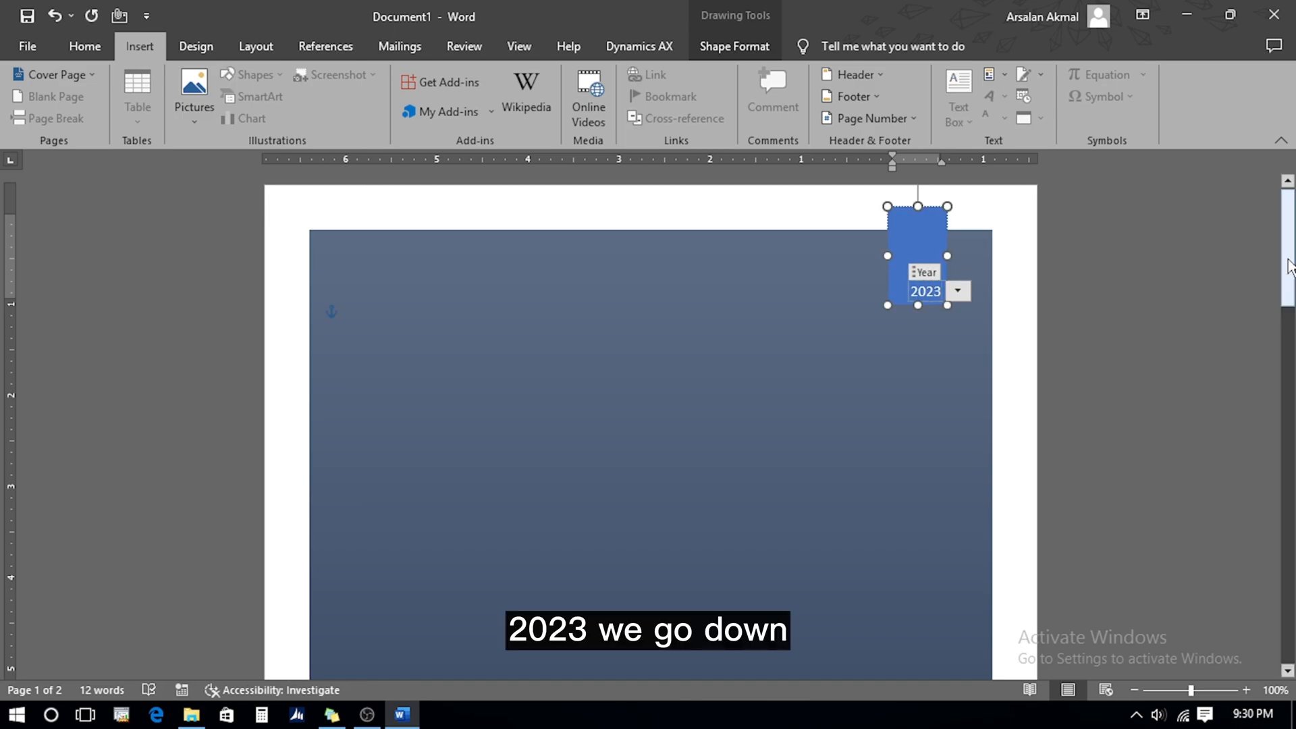
scroll(442, 297, "down", 7)
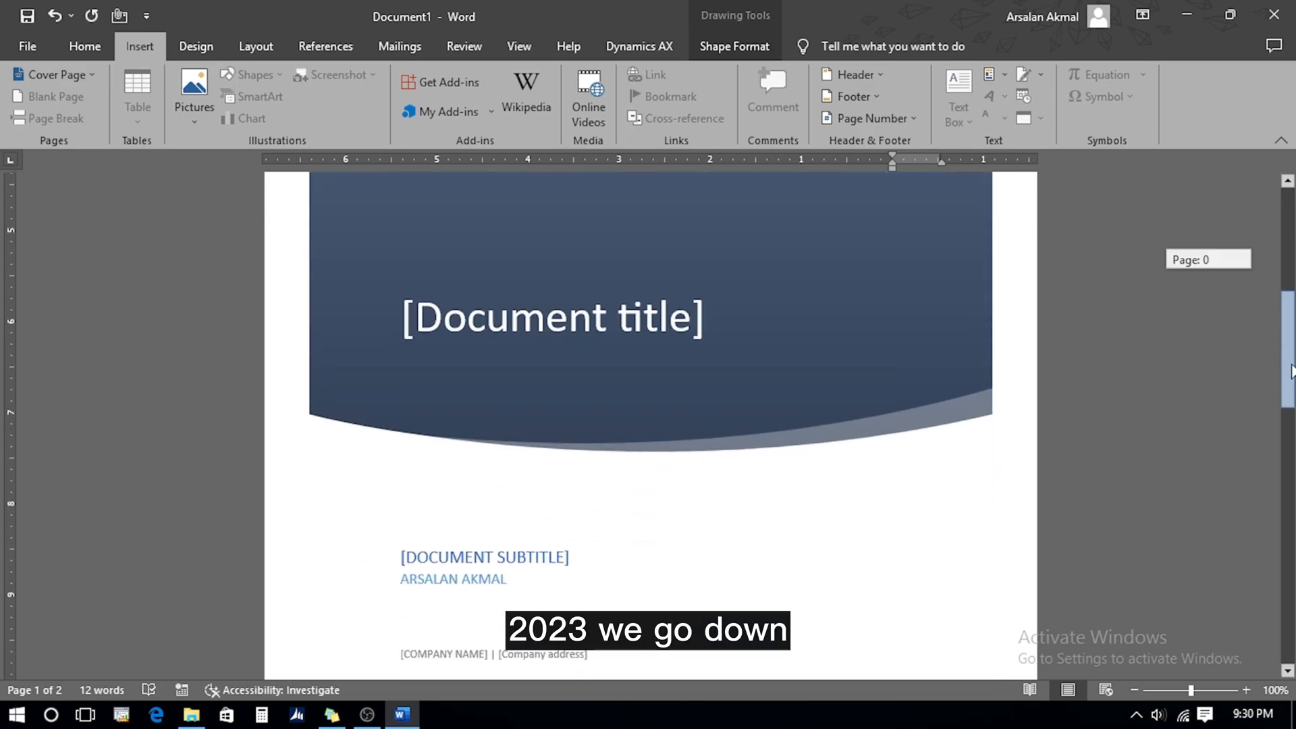
left_click(441, 297)
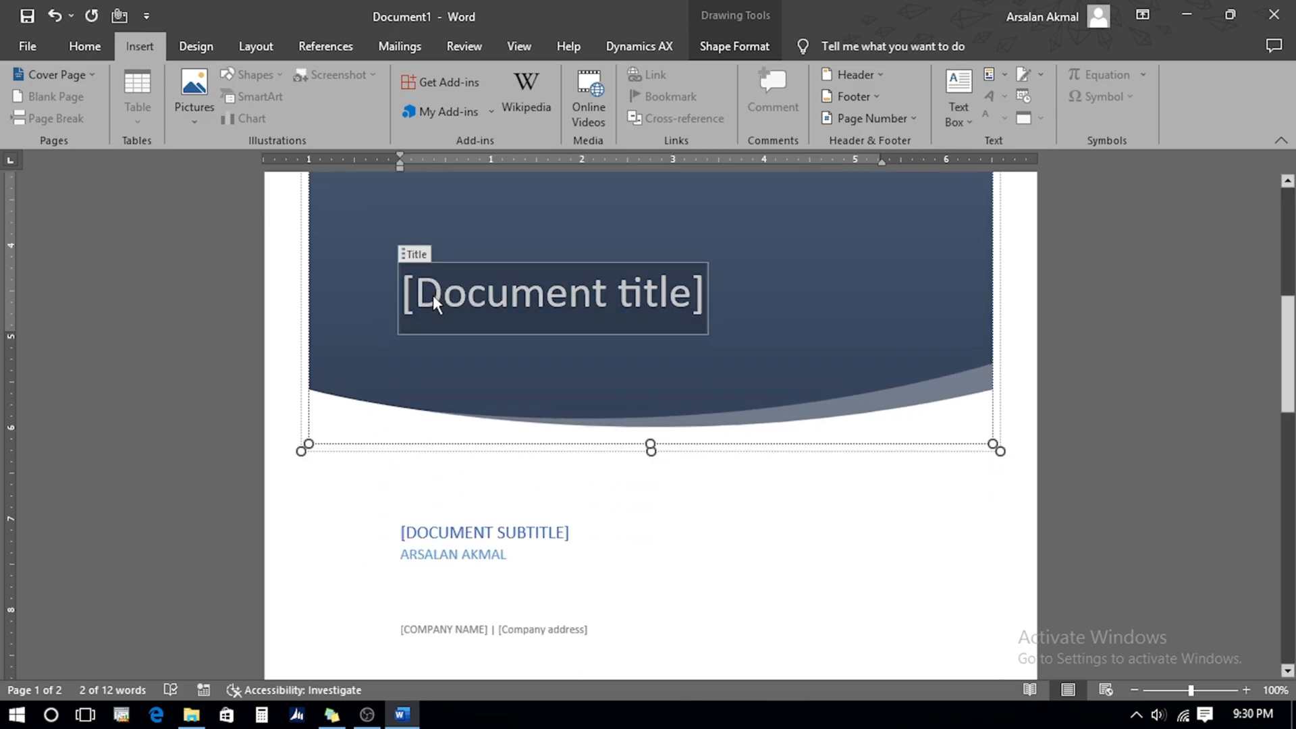
type("Growth Mindset")
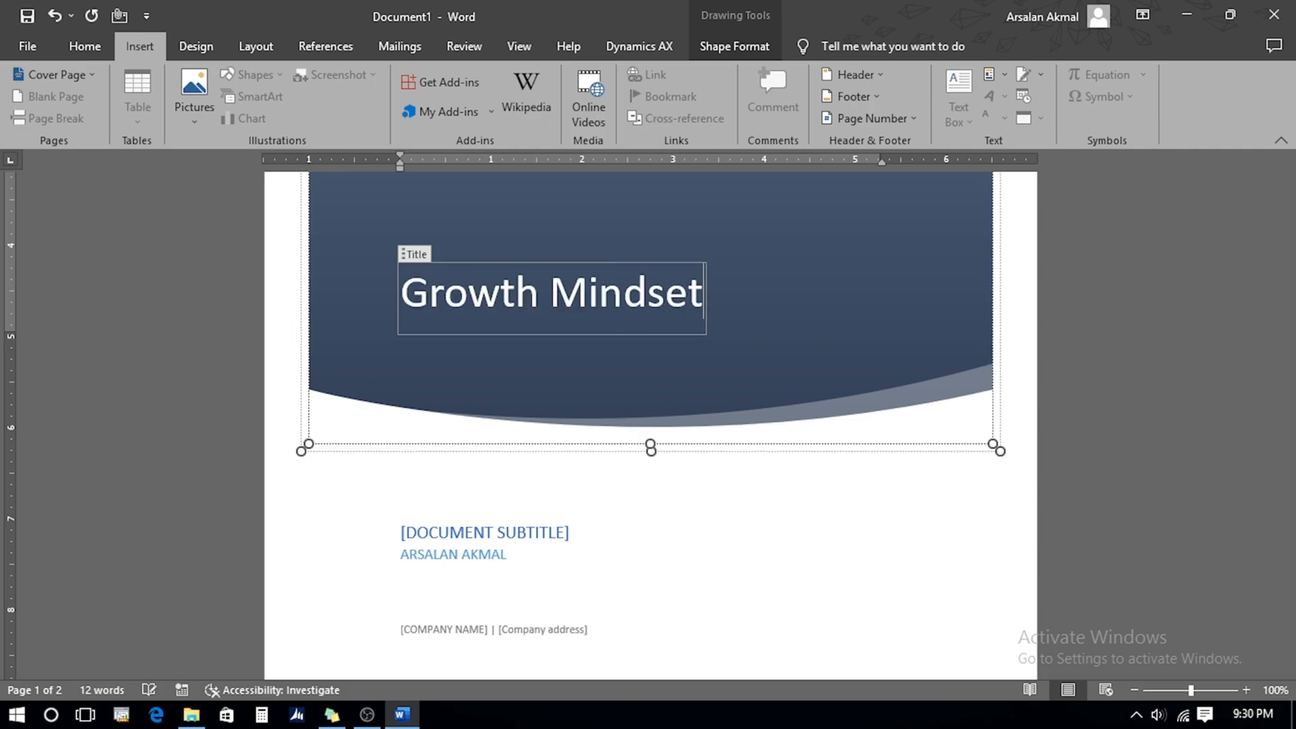
left_click(457, 533)
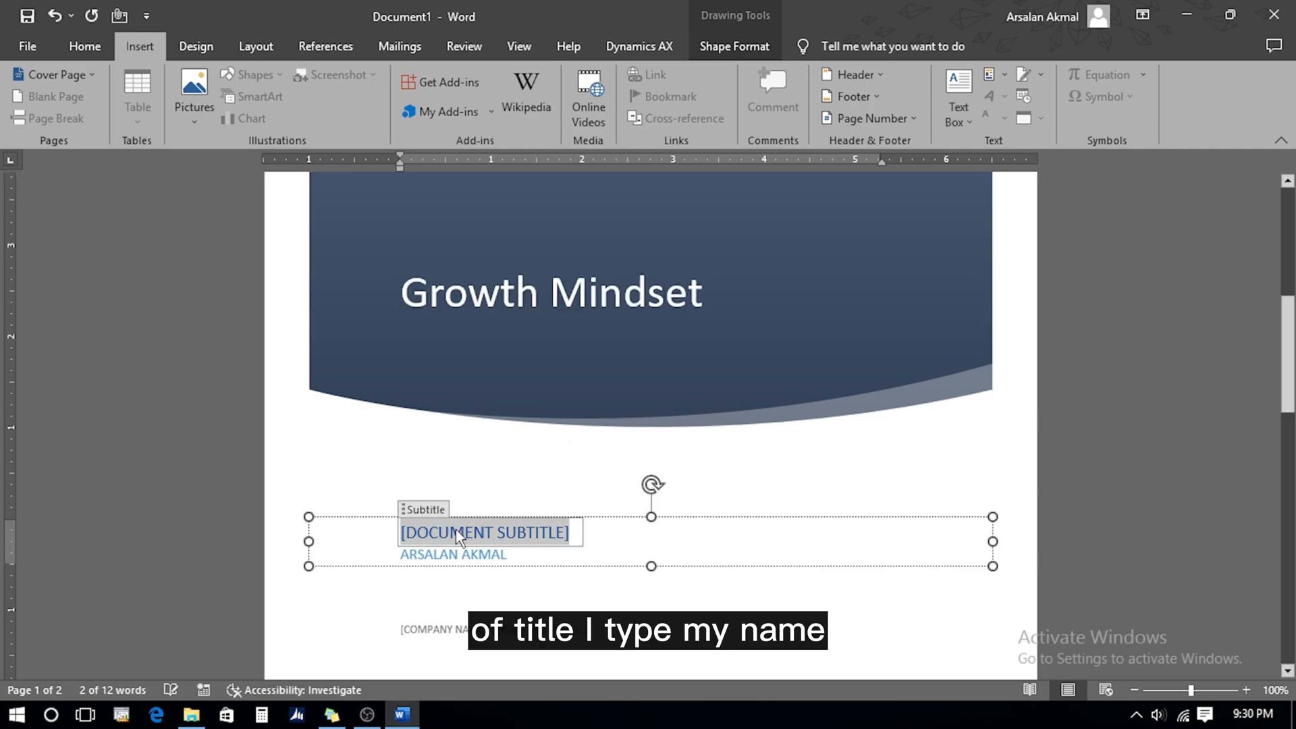
type("ARSALAN AKM")
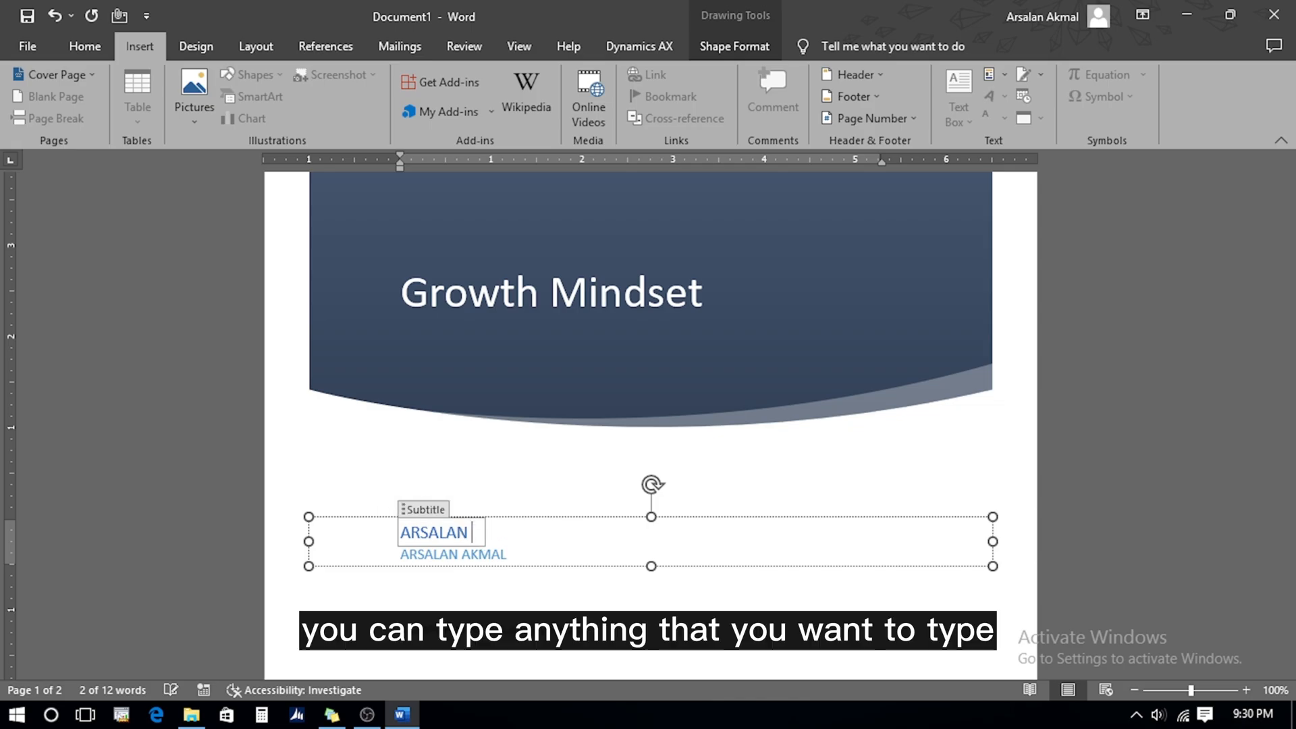
type("AL")
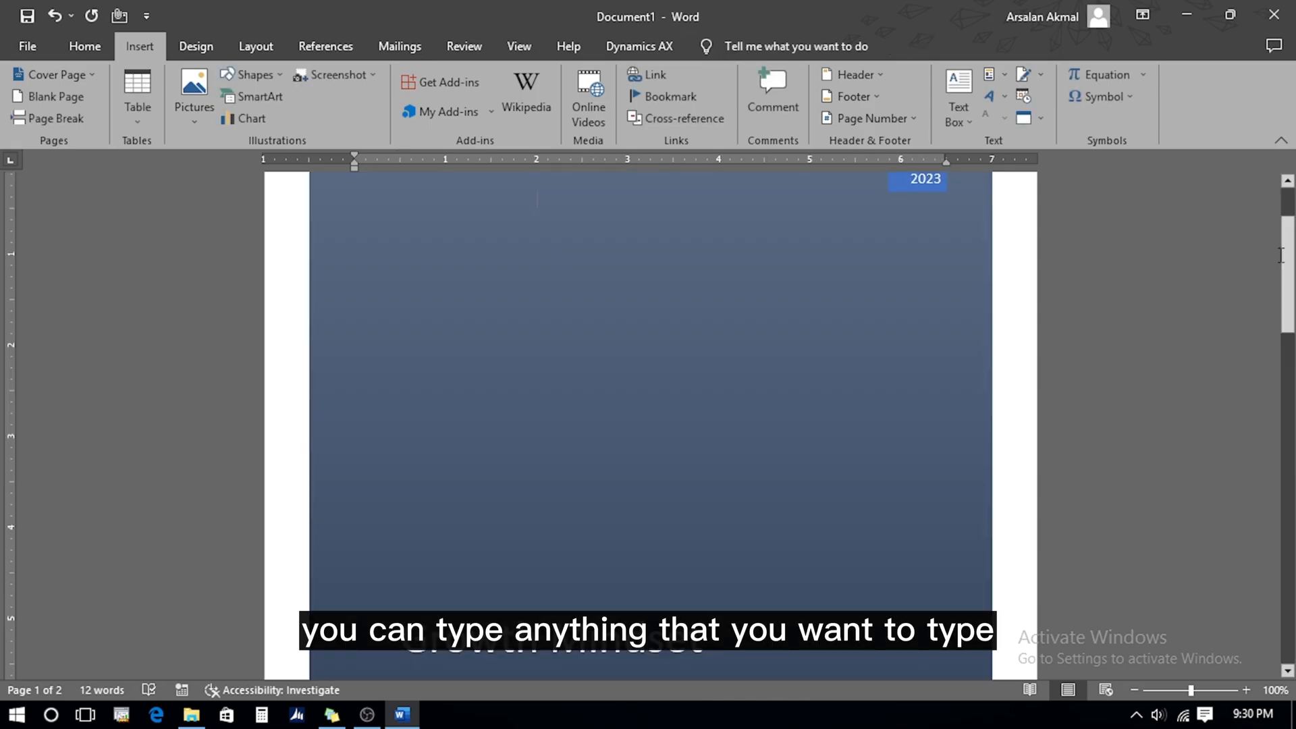
left_click_drag(1286, 284, 1286, 467)
left_click(380, 455)
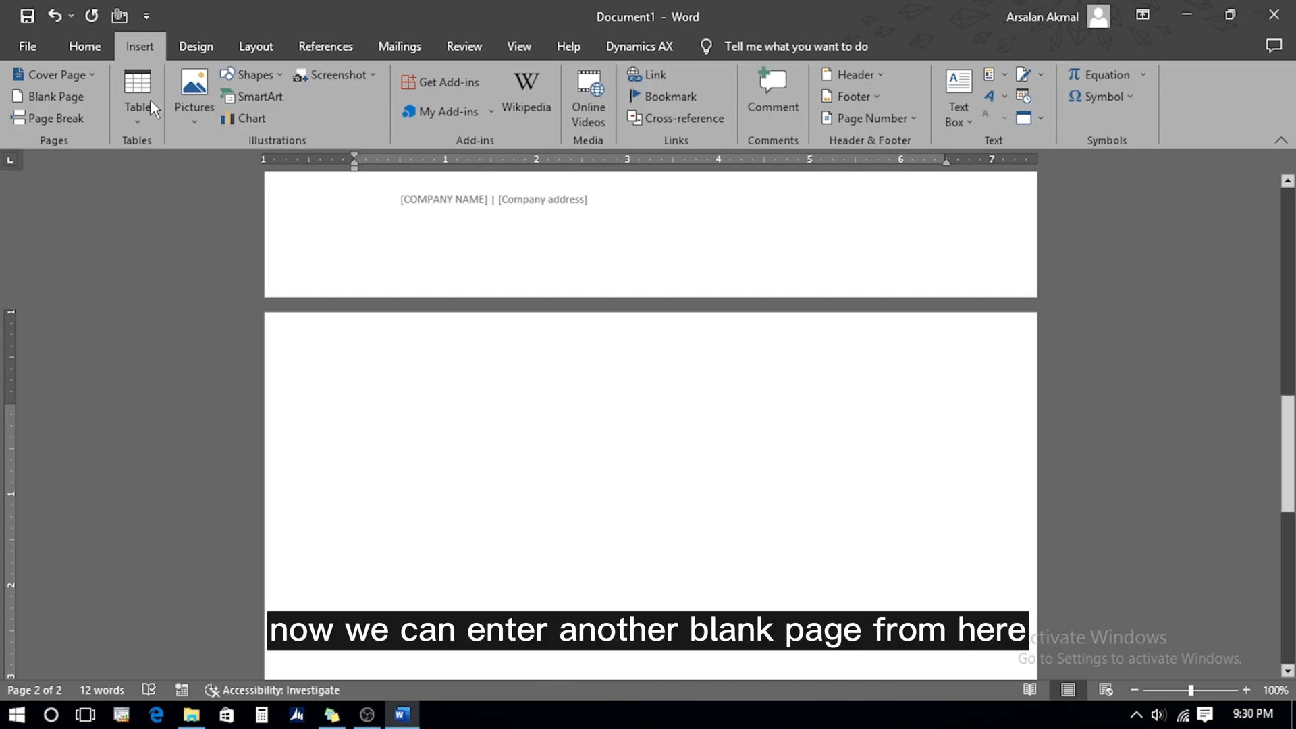
Add a blank page after the cover, then zoom out and back to near 100%
left_click(43, 96)
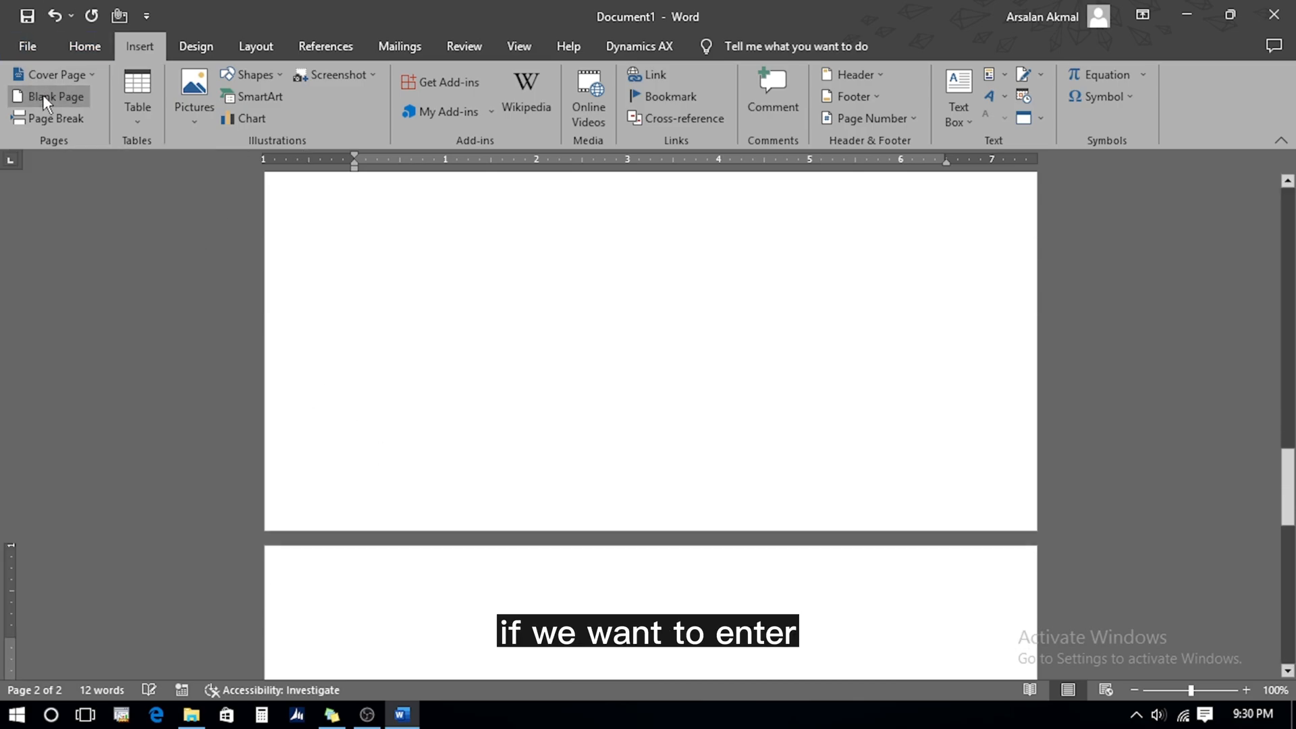
left_click_drag(1191, 692, 1154, 698)
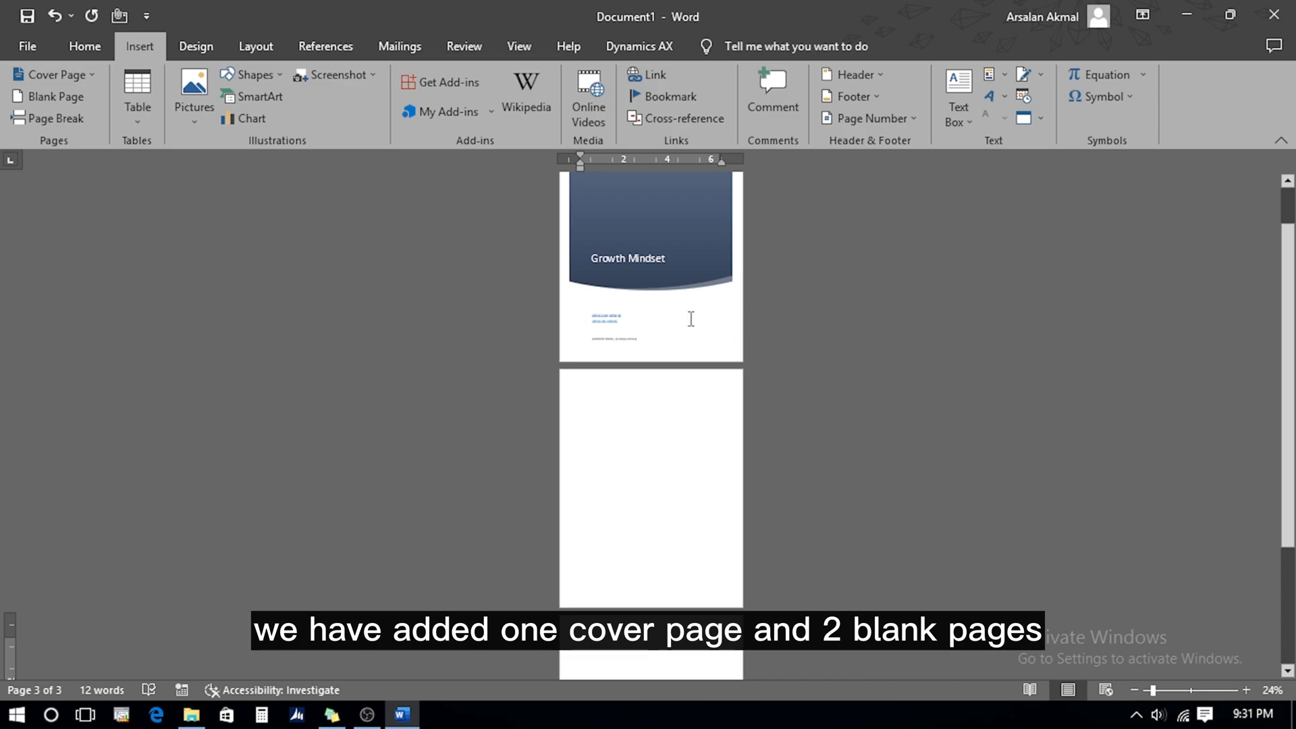
left_click_drag(1153, 692, 1192, 696)
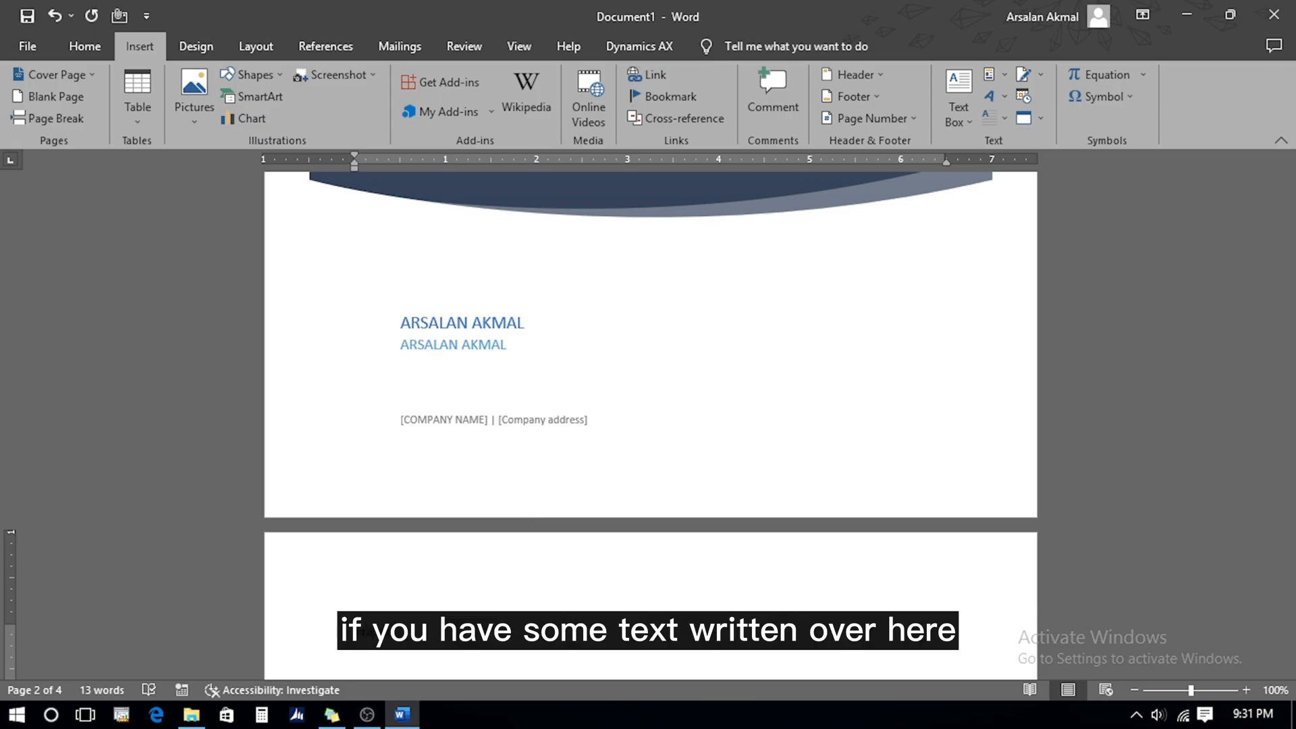
Add empty lines after the page 2 text ending 'even on another device.' and insert a page break
scroll(299, 391, "down", 10)
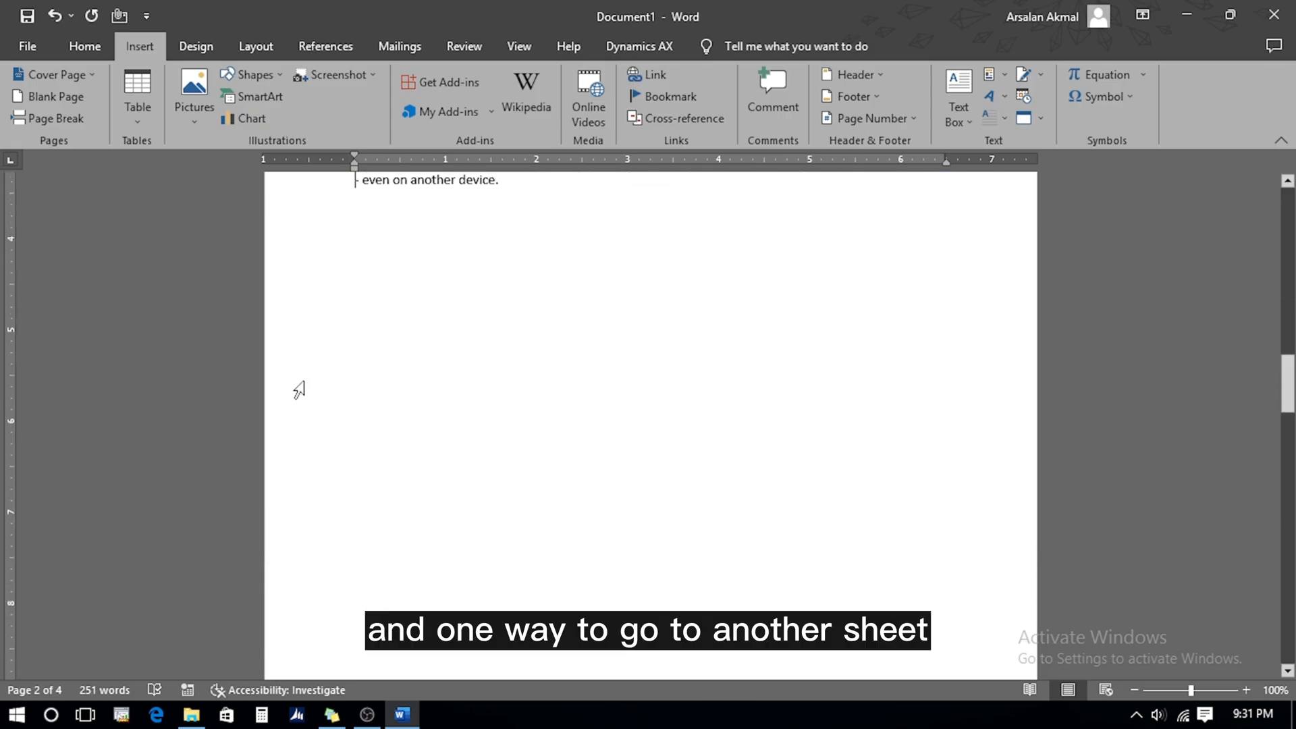
scroll(299, 390, "up", 1)
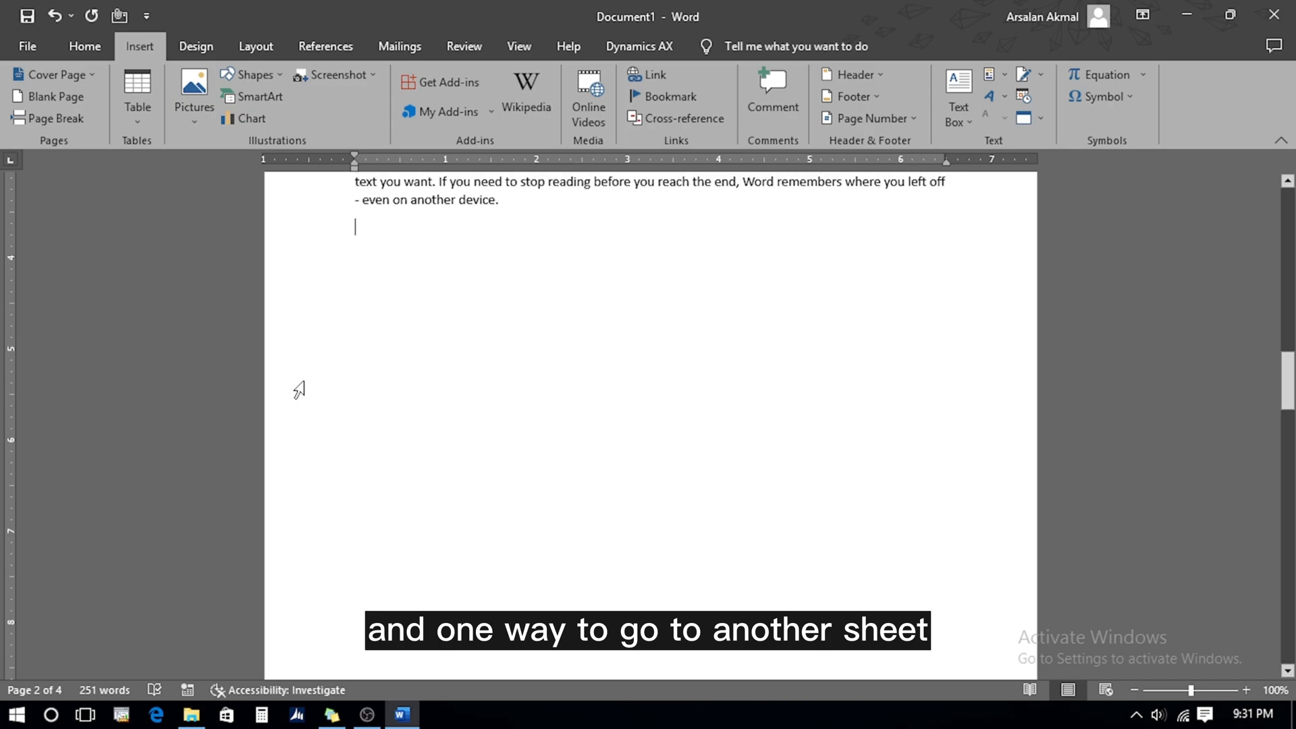
key("Return")
key("Return")
key("Return")
key("Return")
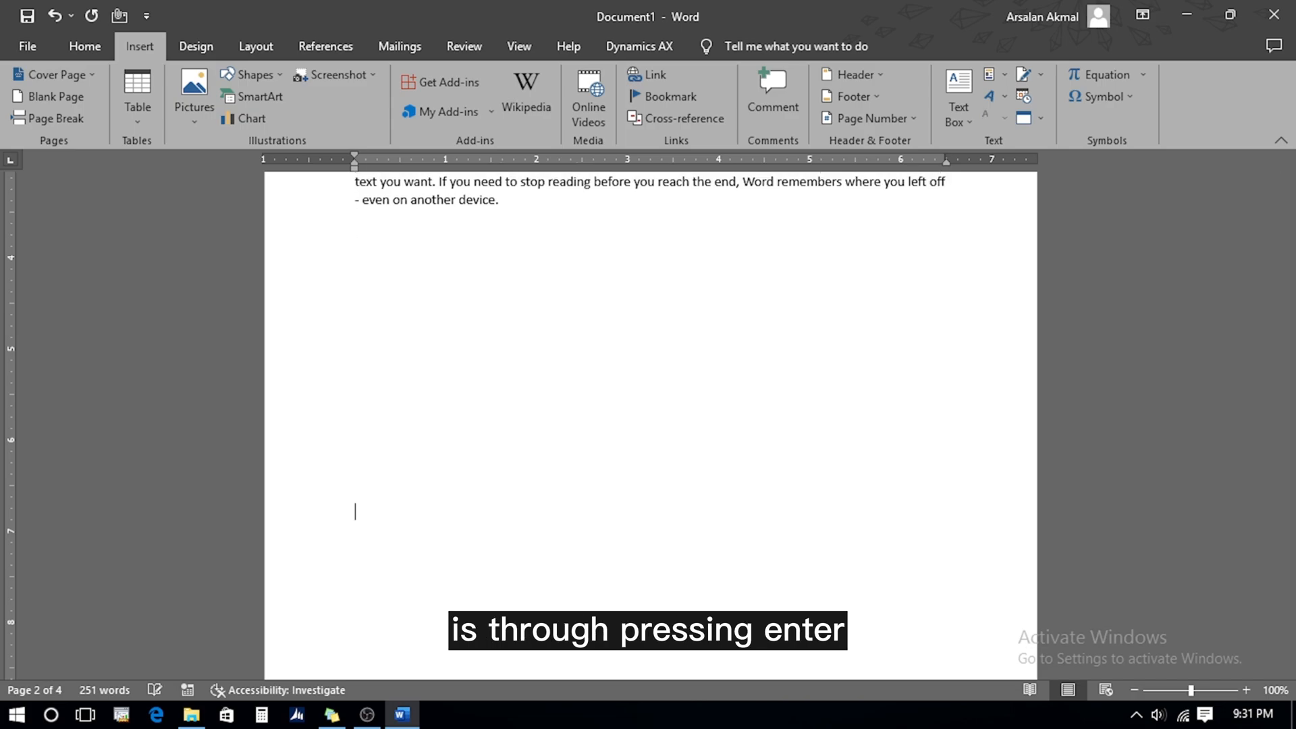
key("Return")
key("Return")
key("Return")
key("Return")
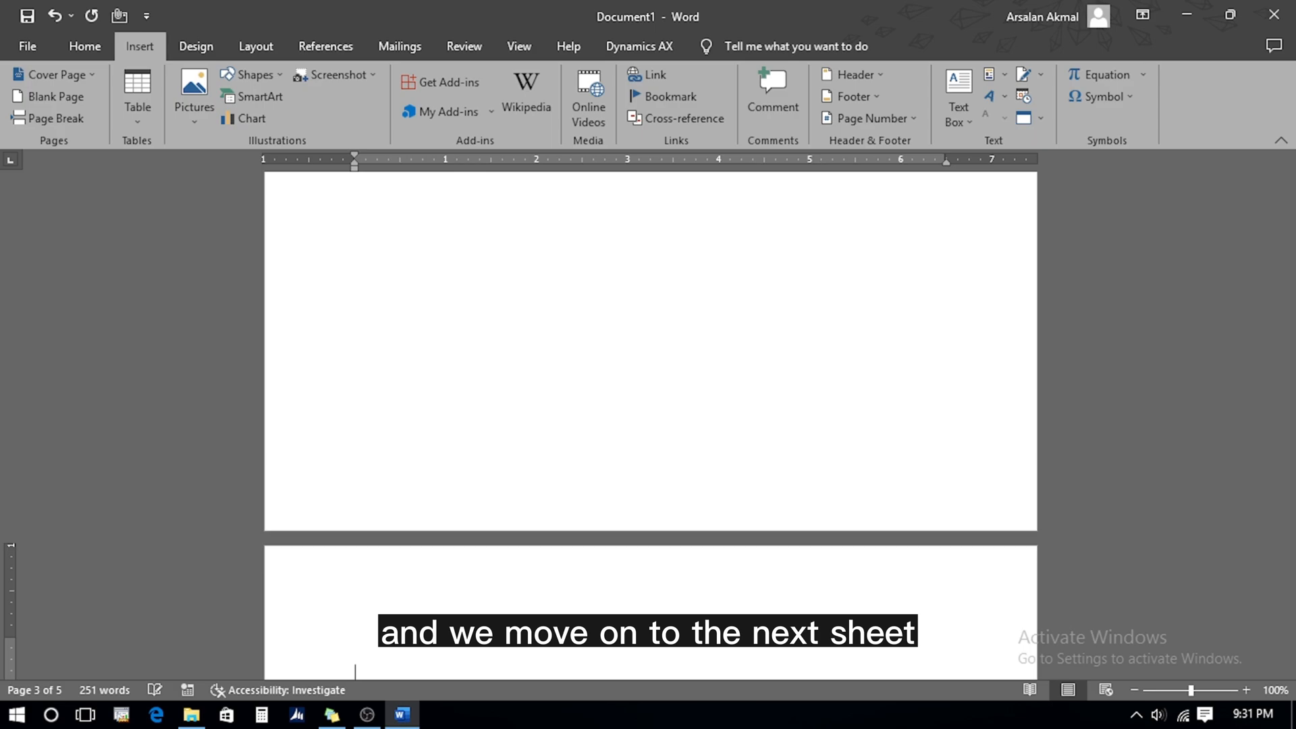
scroll(356, 199, "up", 5)
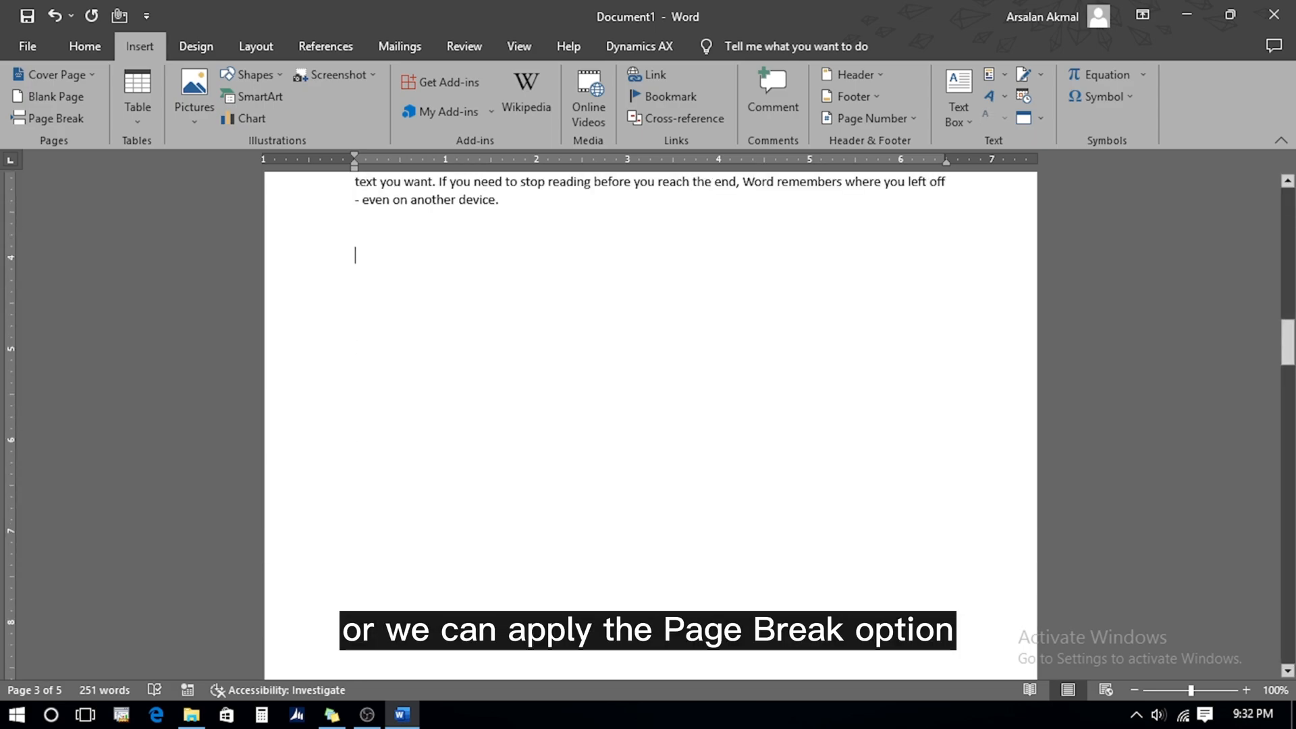
left_click(66, 119)
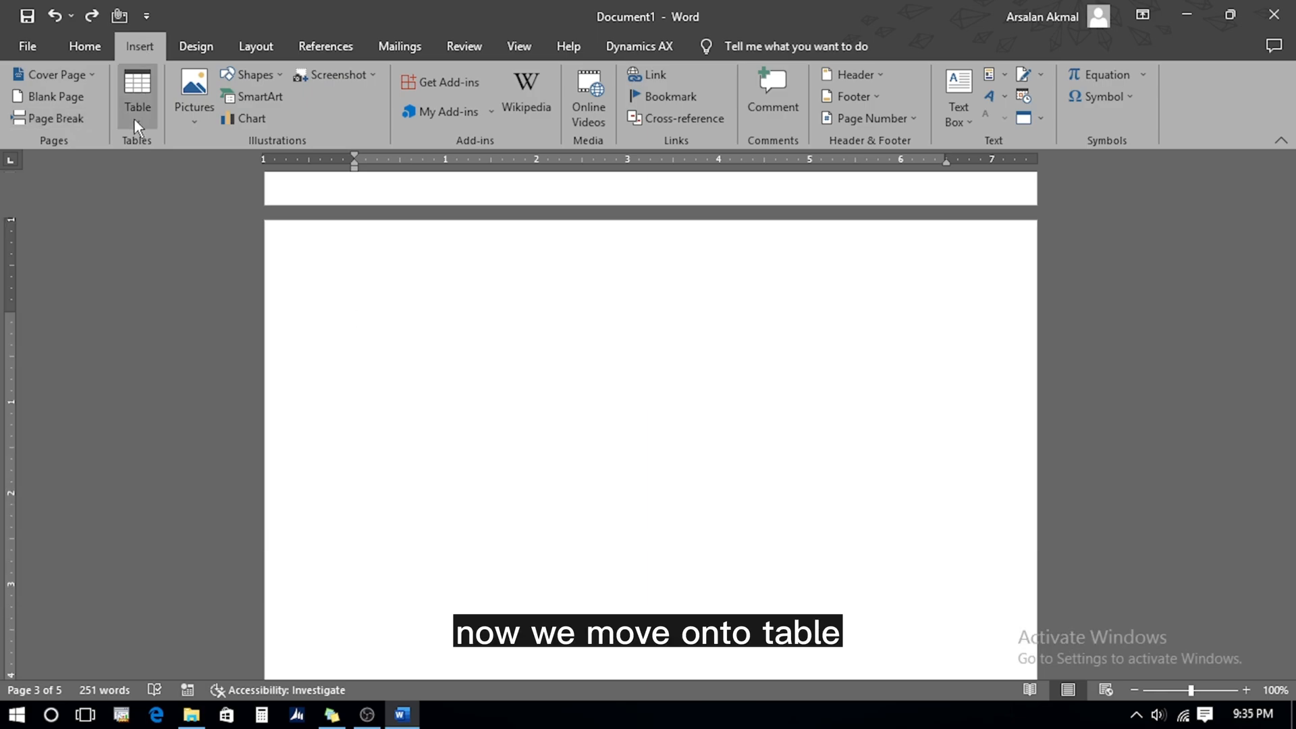
Insert a four-column, two-row table and extend it with three more rows using Tab
left_click(134, 119)
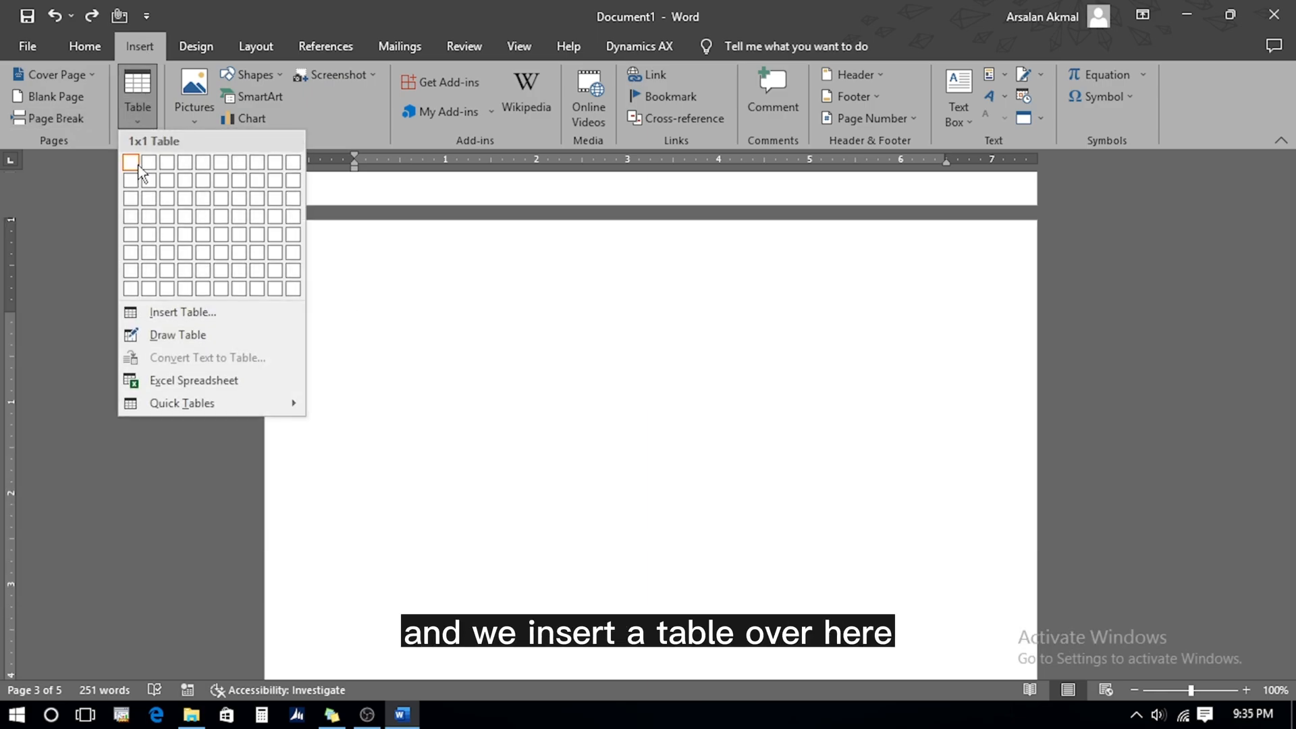
left_click(187, 183)
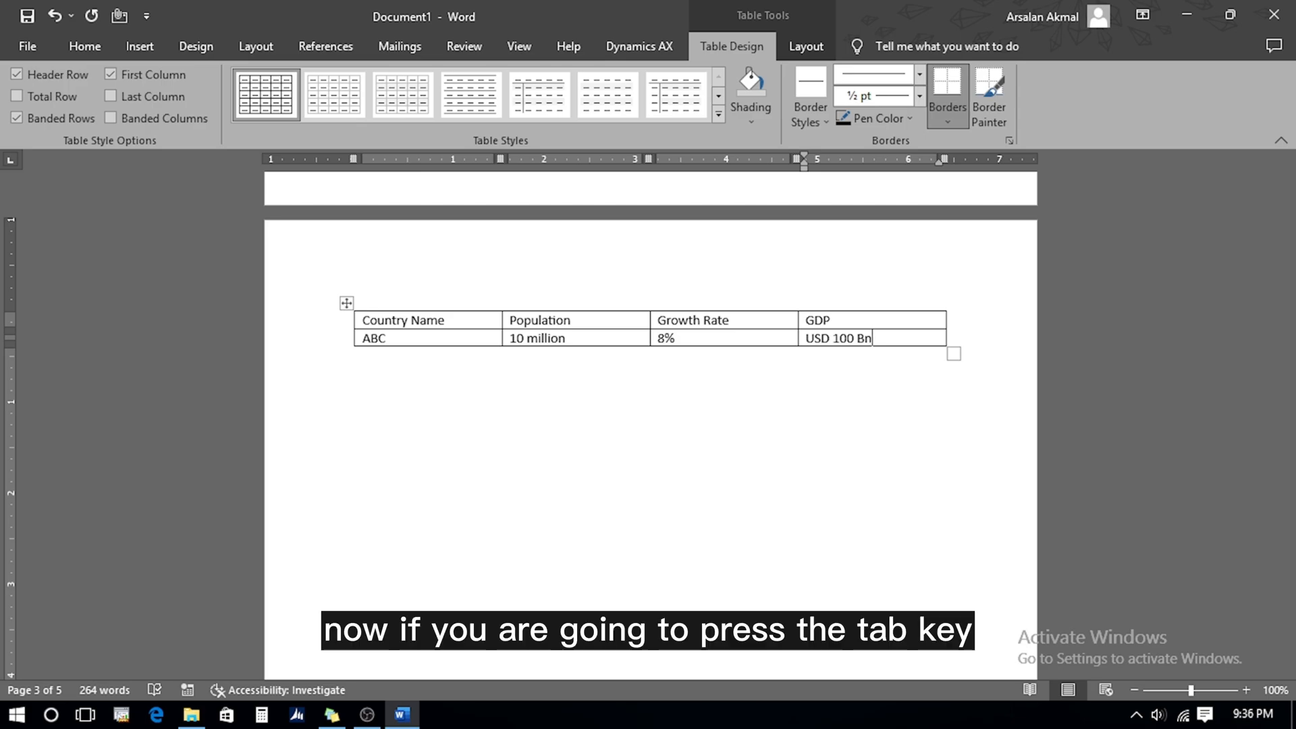
key("Tab")
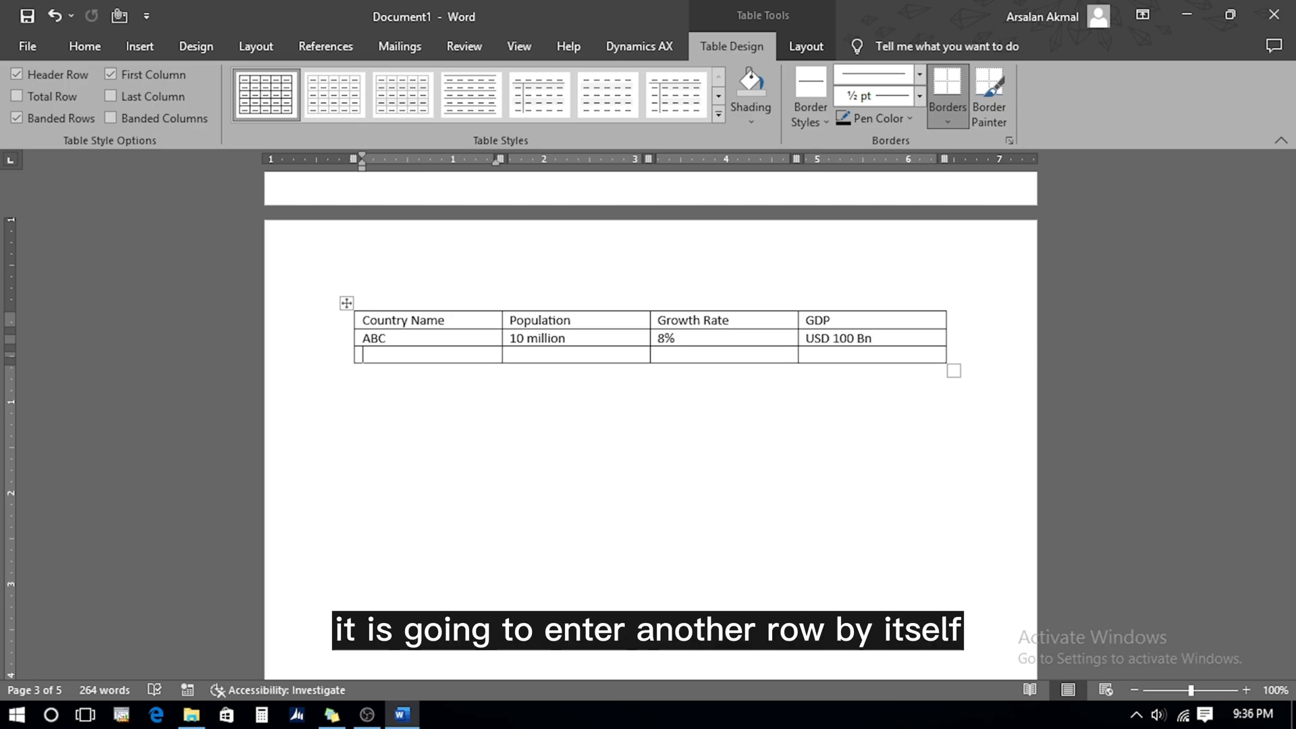
key("Tab")
key("Tab")
key("Tab")
key("Tab")
key("Tab")
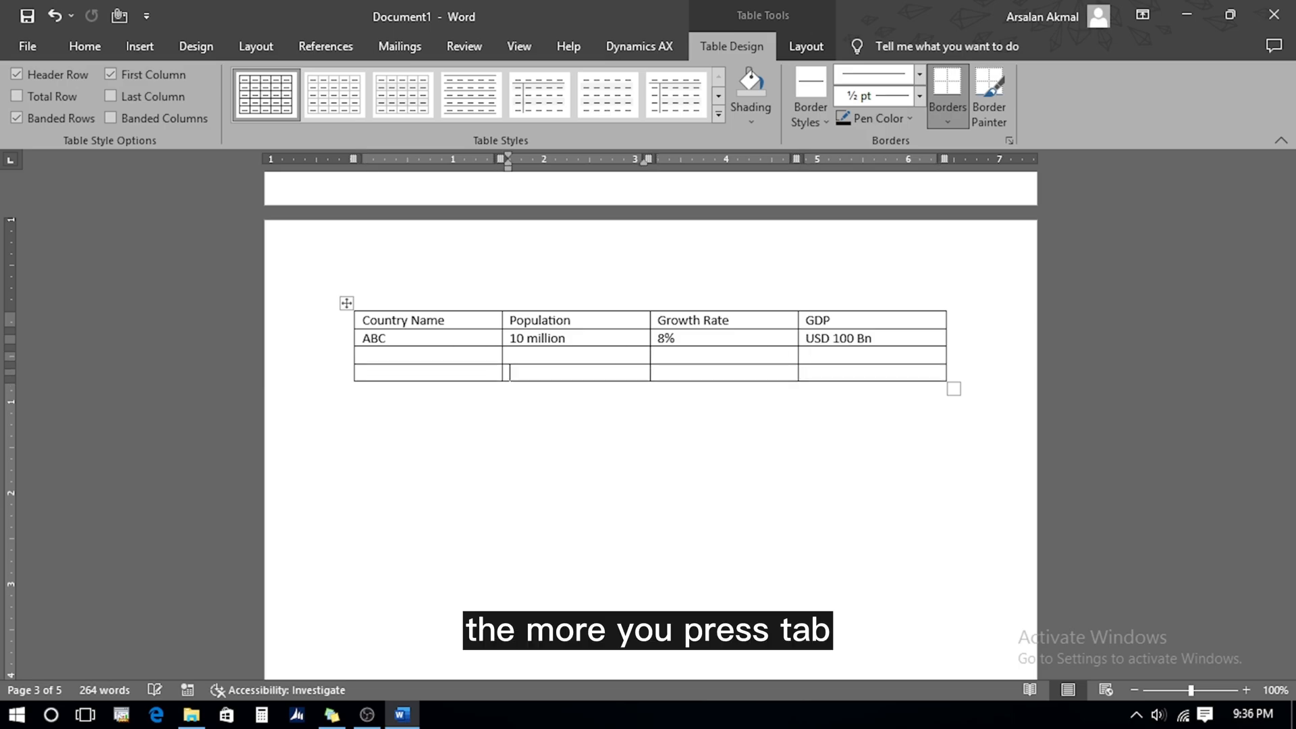
key("Tab")
key("Tab")
key("Tab")
key("Tab")
key("Tab")
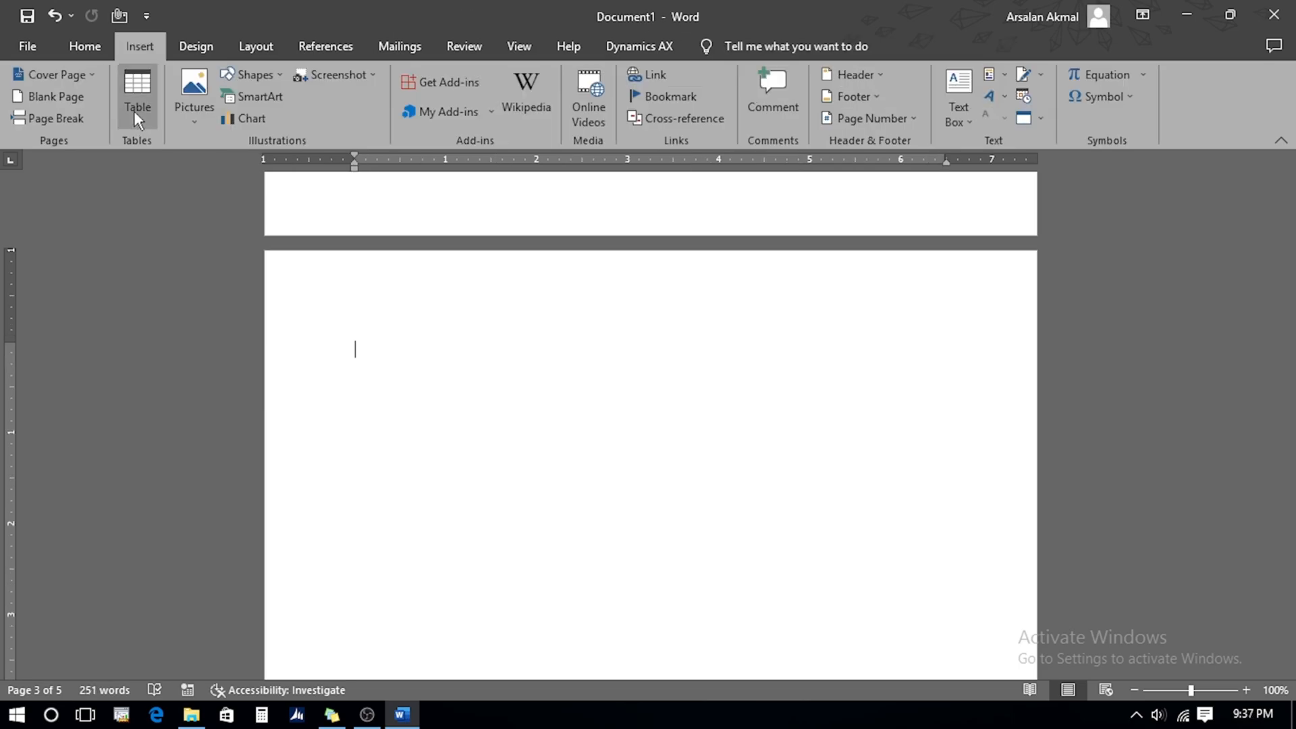
left_click(134, 110)
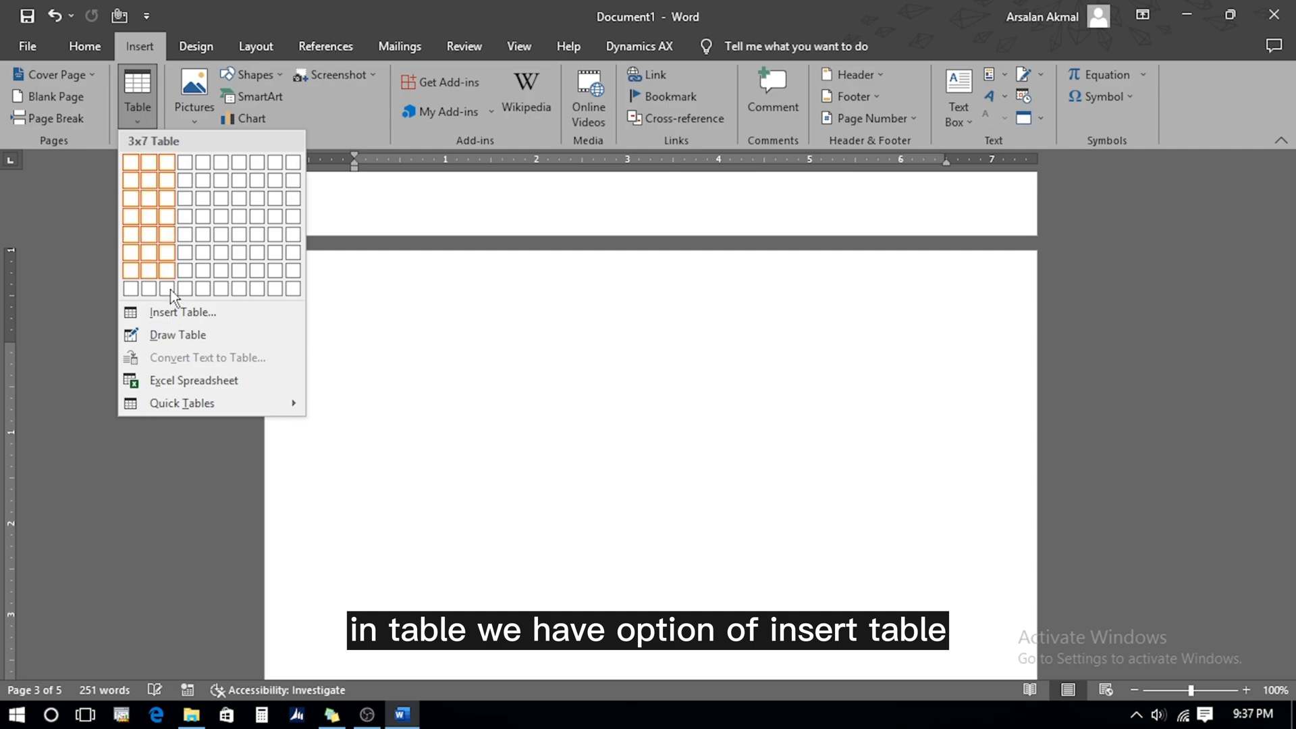
left_click(173, 312)
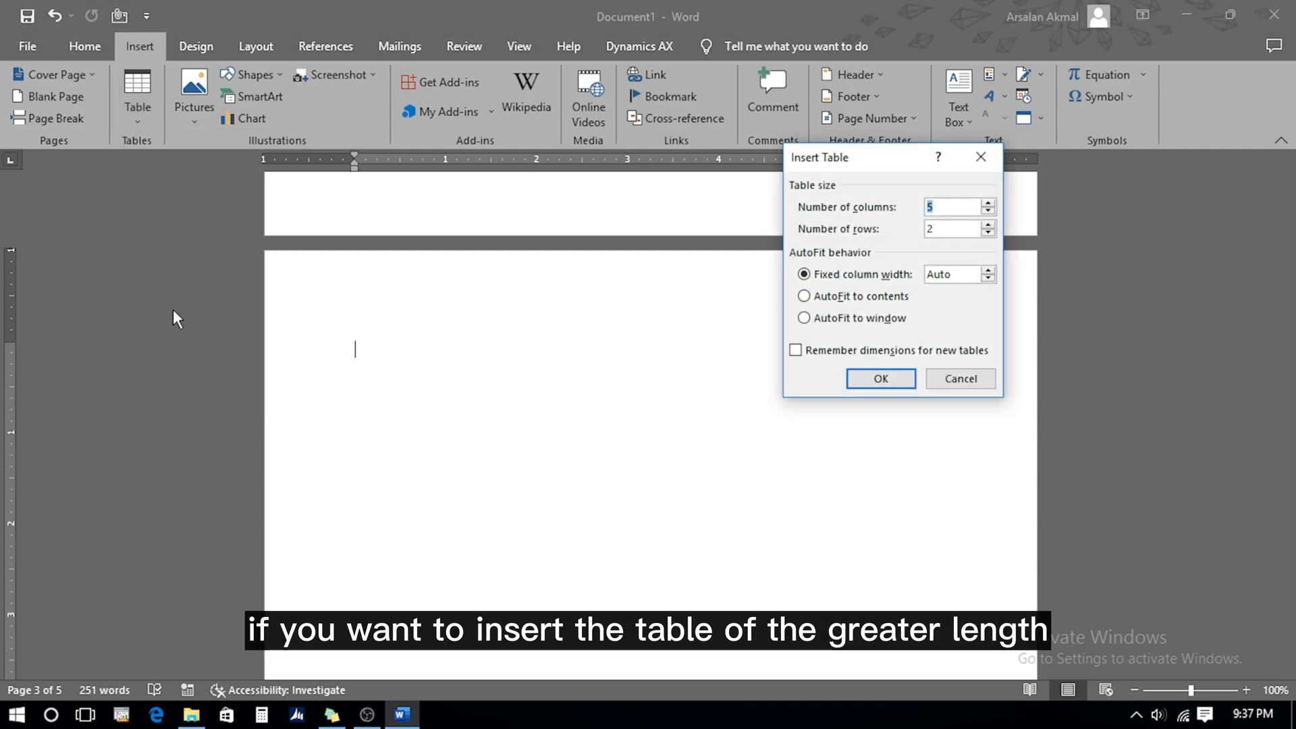
left_click(945, 228)
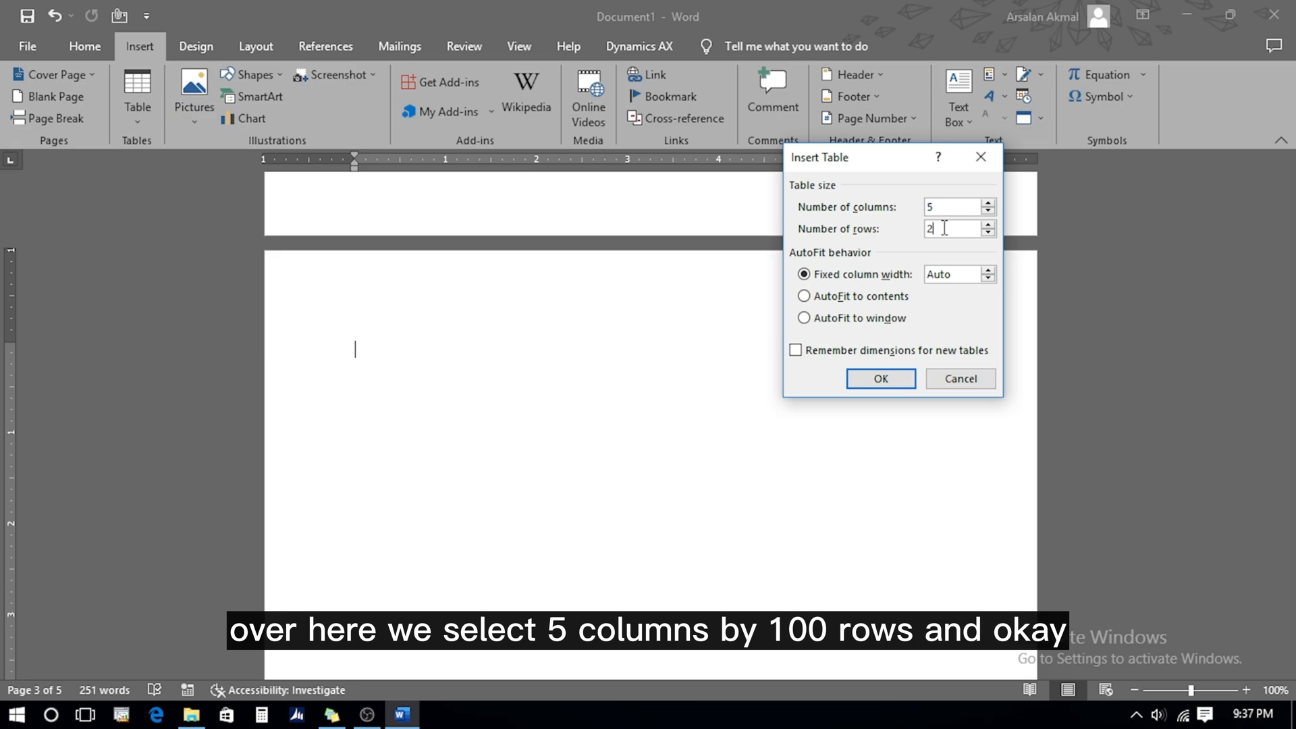
key("BackSpace")
type("100")
left_click(894, 375)
left_click_drag(1285, 406, 1284, 456)
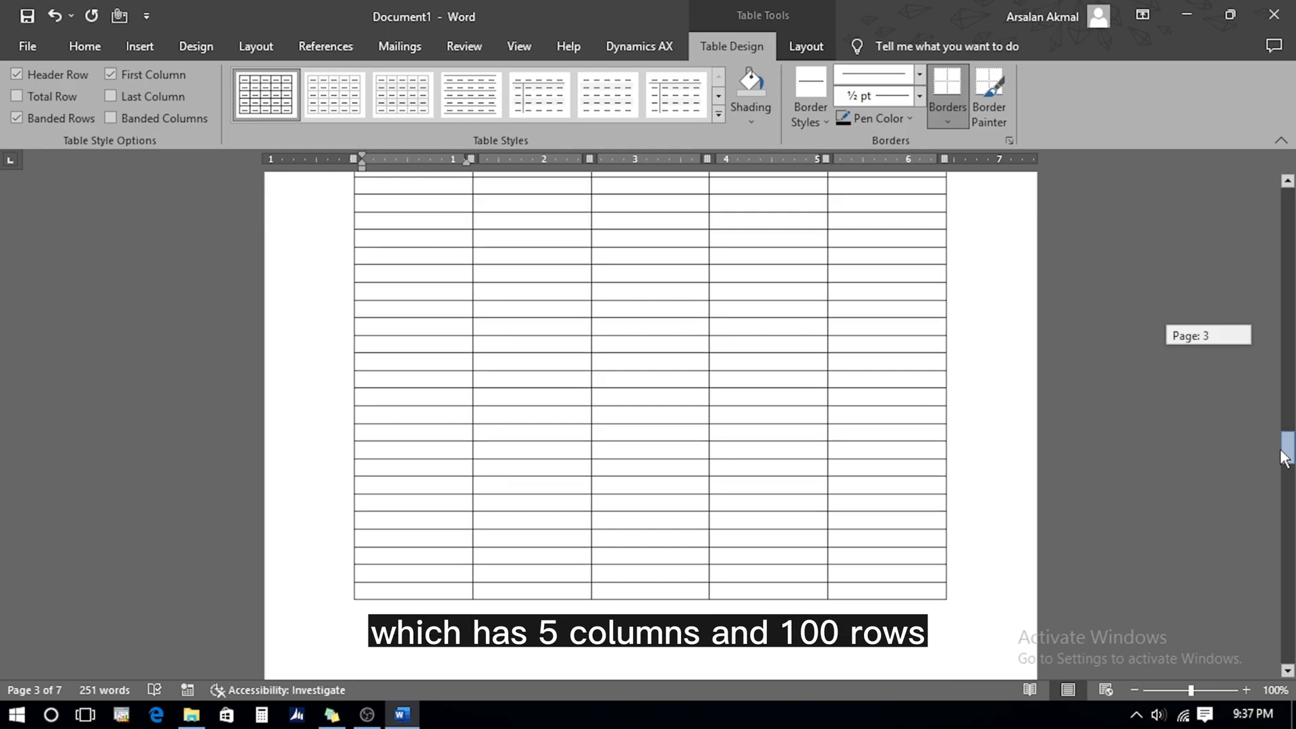
key("ctrl+z")
left_click(140, 48)
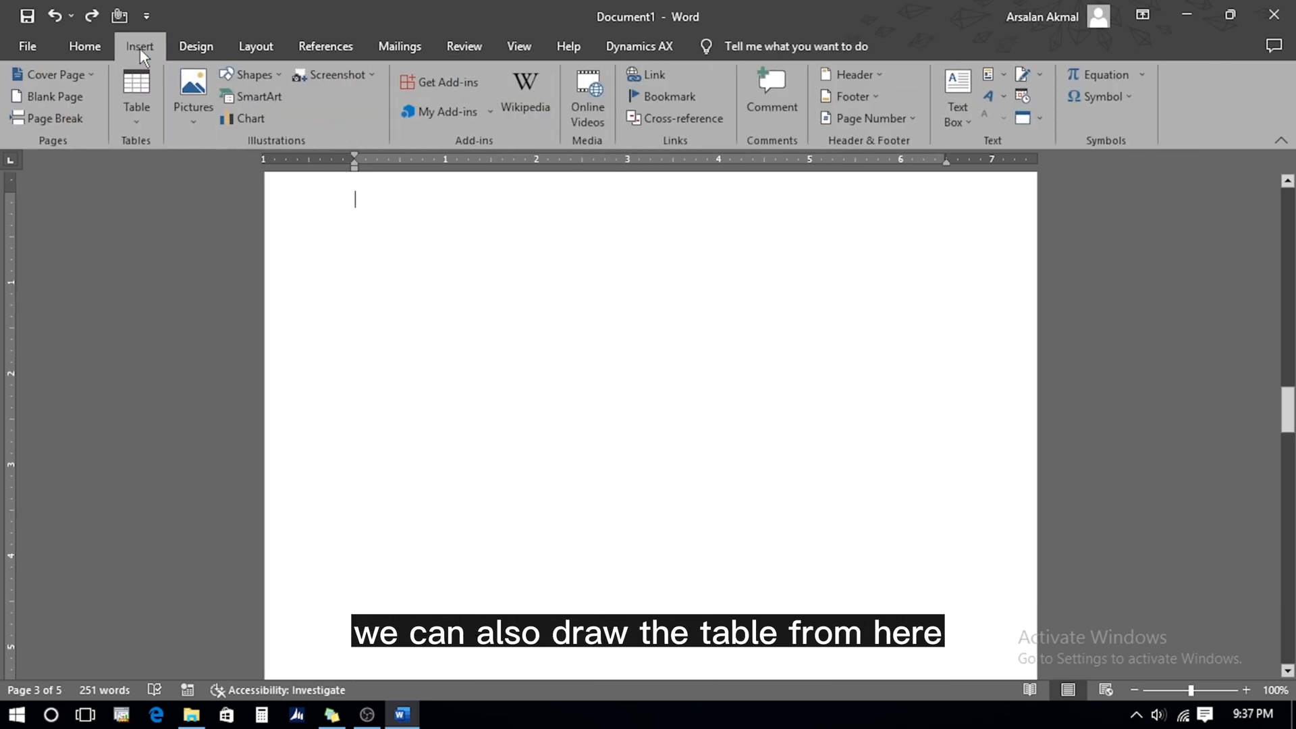
Draw a table freehand: outer box, three column lines, two row lines and a lower split
left_click(137, 120)
left_click(179, 338)
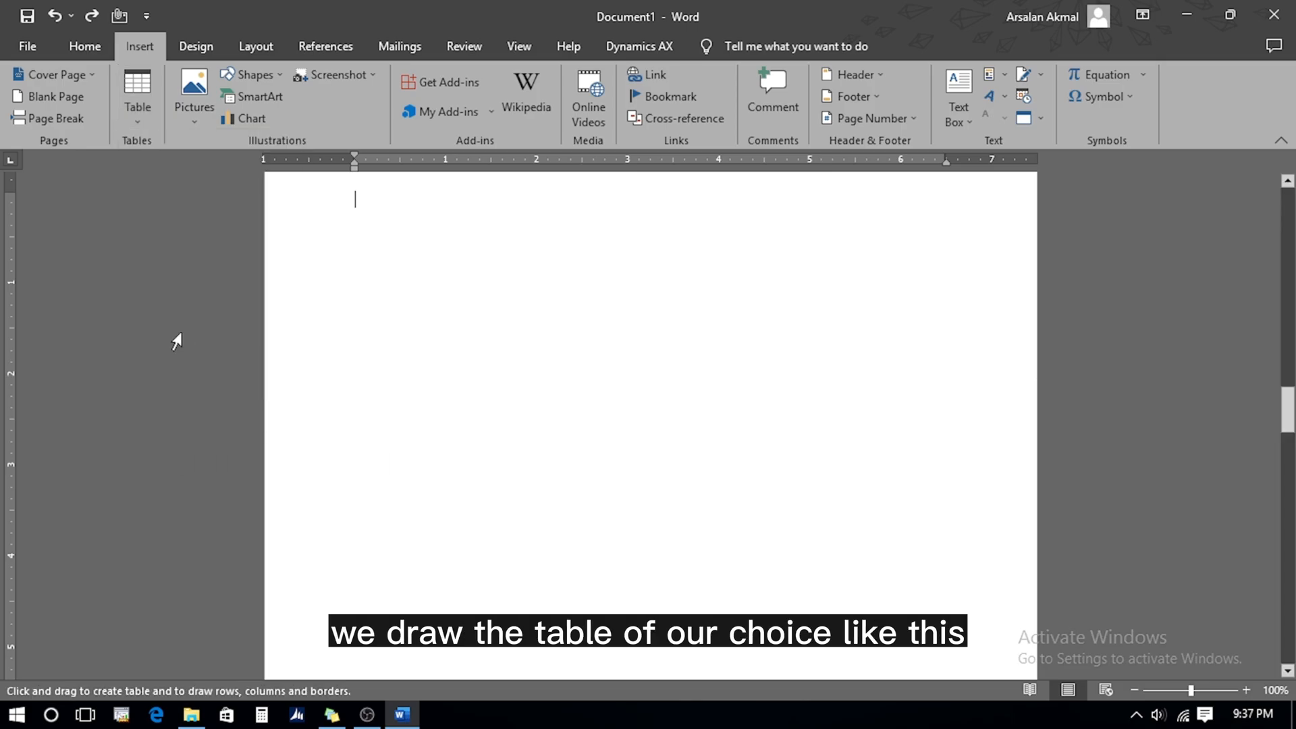
mouse_move(368, 239)
left_mouse_down()
mouse_move(909, 498)
mouse_move(905, 464)
left_mouse_up()
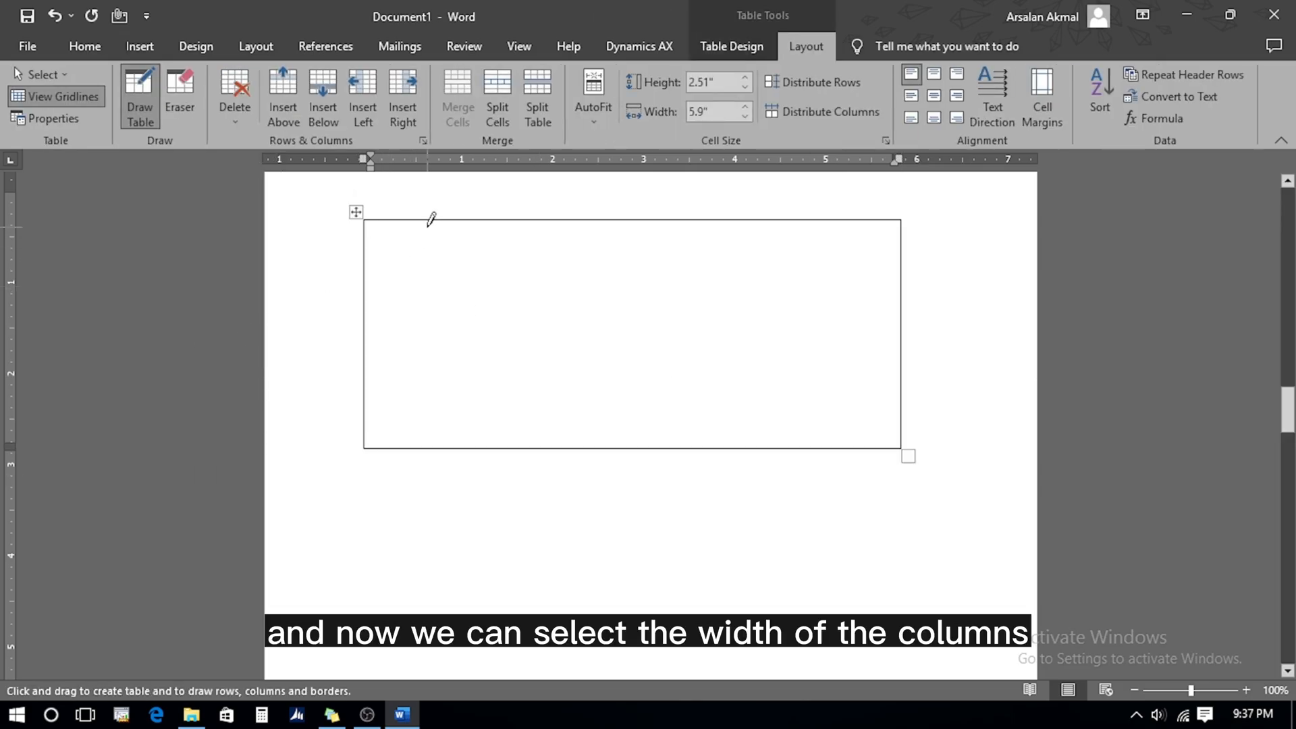
left_click_drag(427, 220, 430, 439)
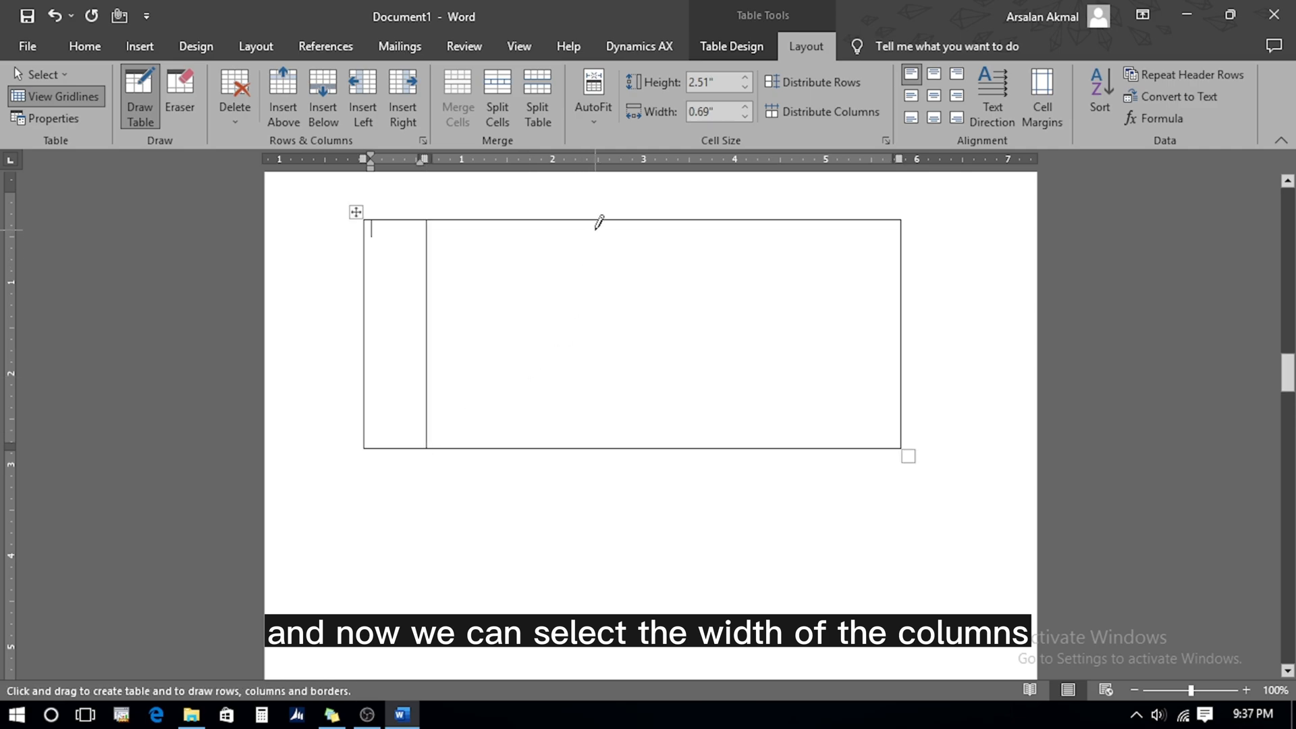
left_click_drag(599, 220, 596, 438)
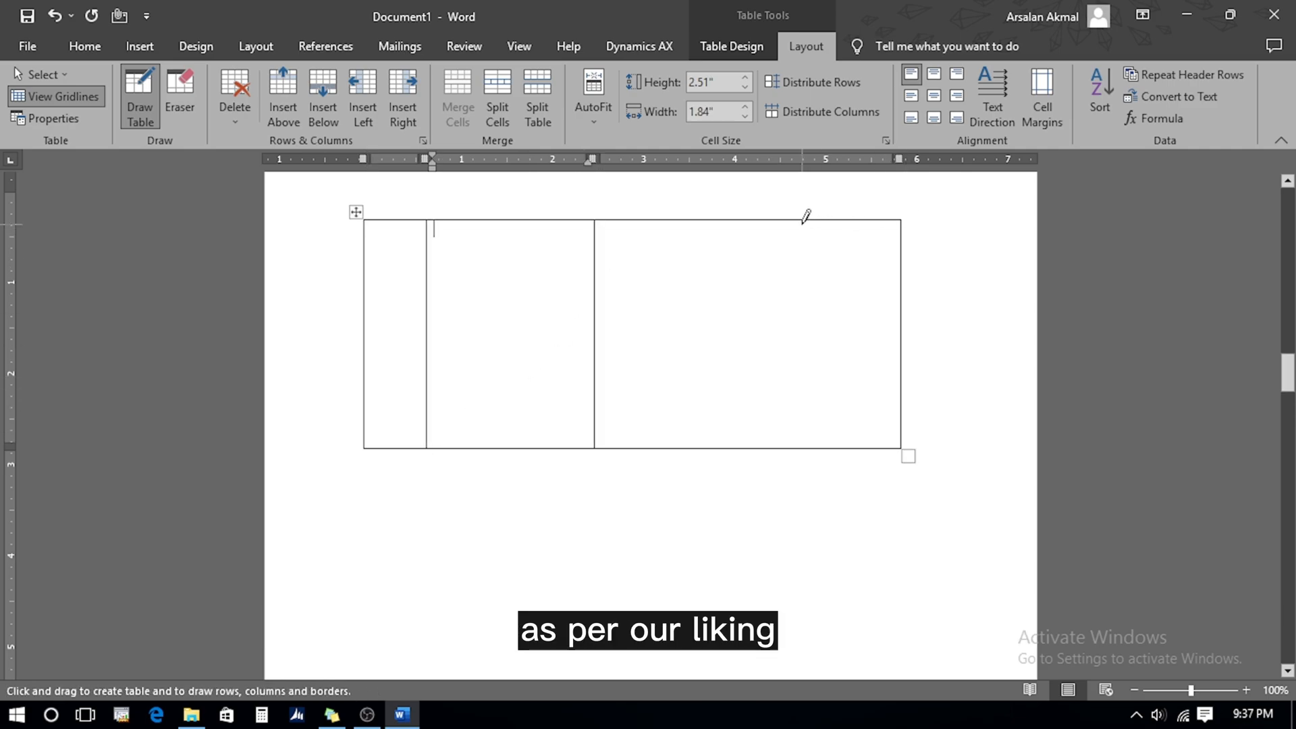
left_click_drag(805, 216, 813, 419)
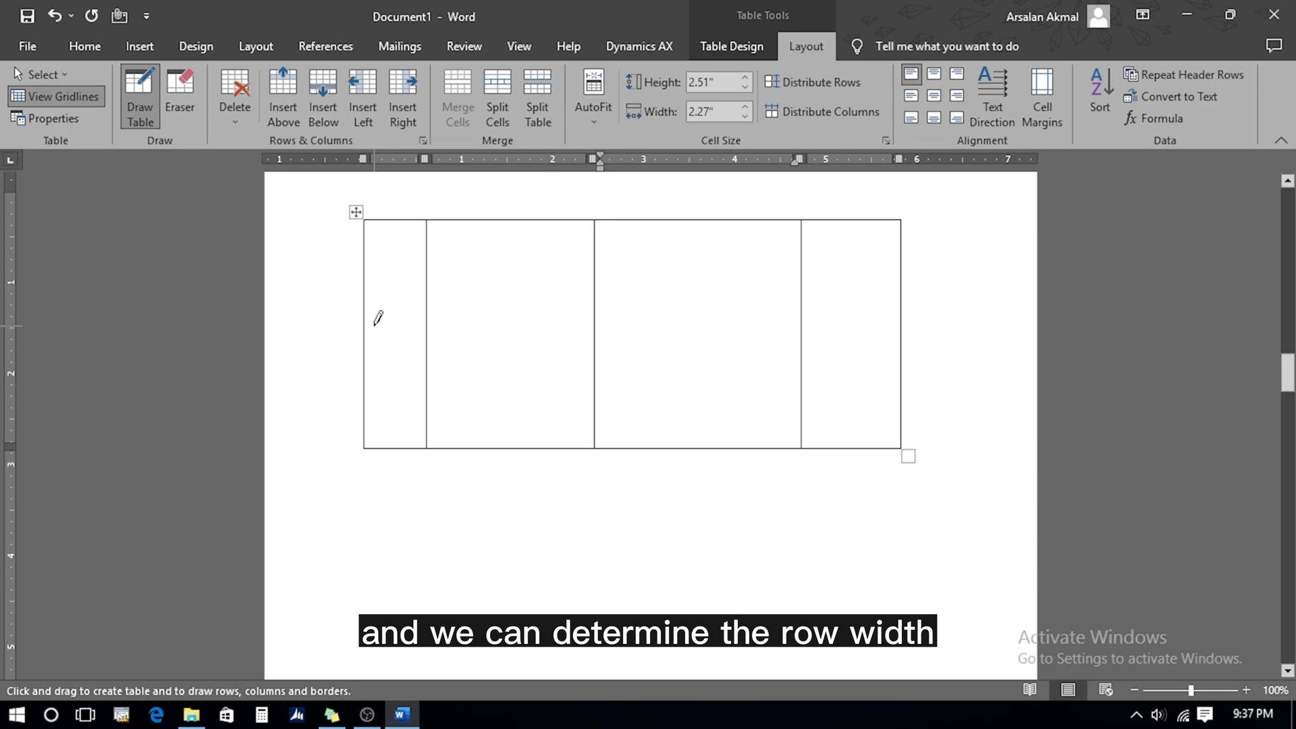
mouse_move(370, 327)
left_mouse_down()
mouse_move(852, 343)
mouse_move(898, 327)
left_mouse_up()
left_click_drag(366, 391, 867, 391)
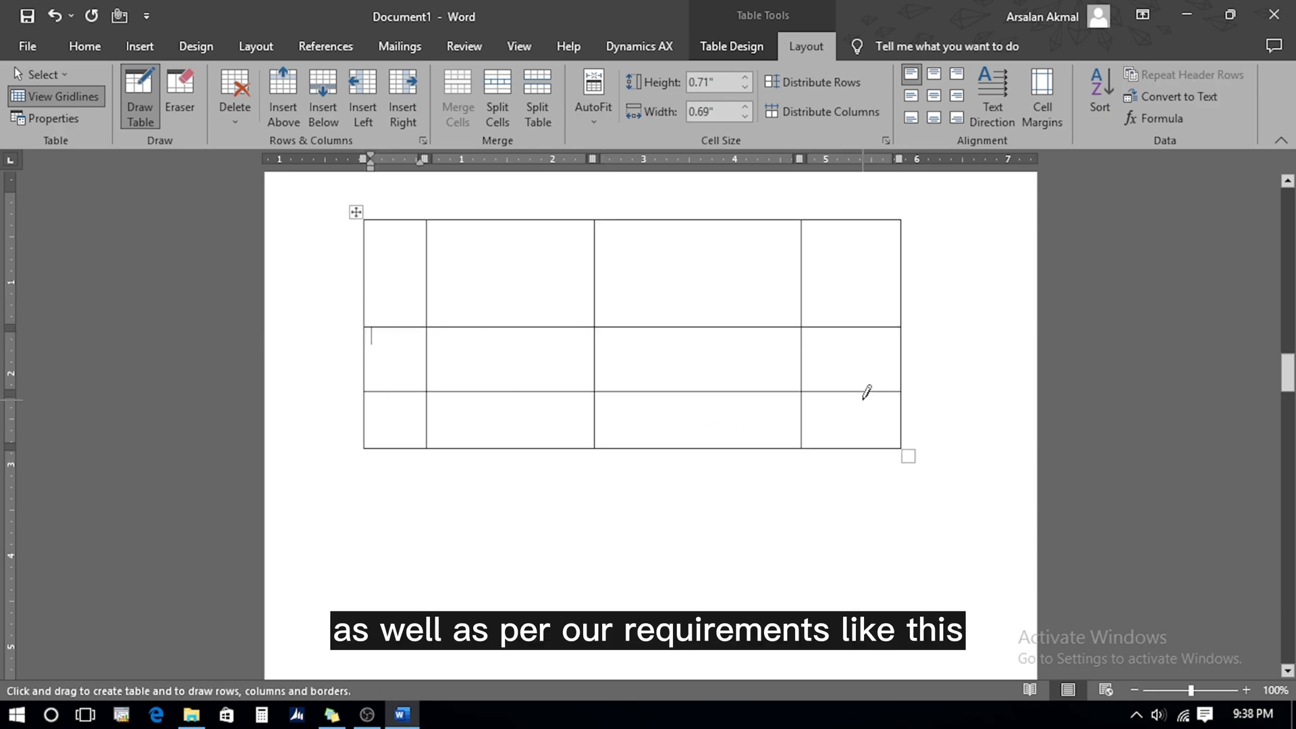
left_click_drag(856, 331, 854, 445)
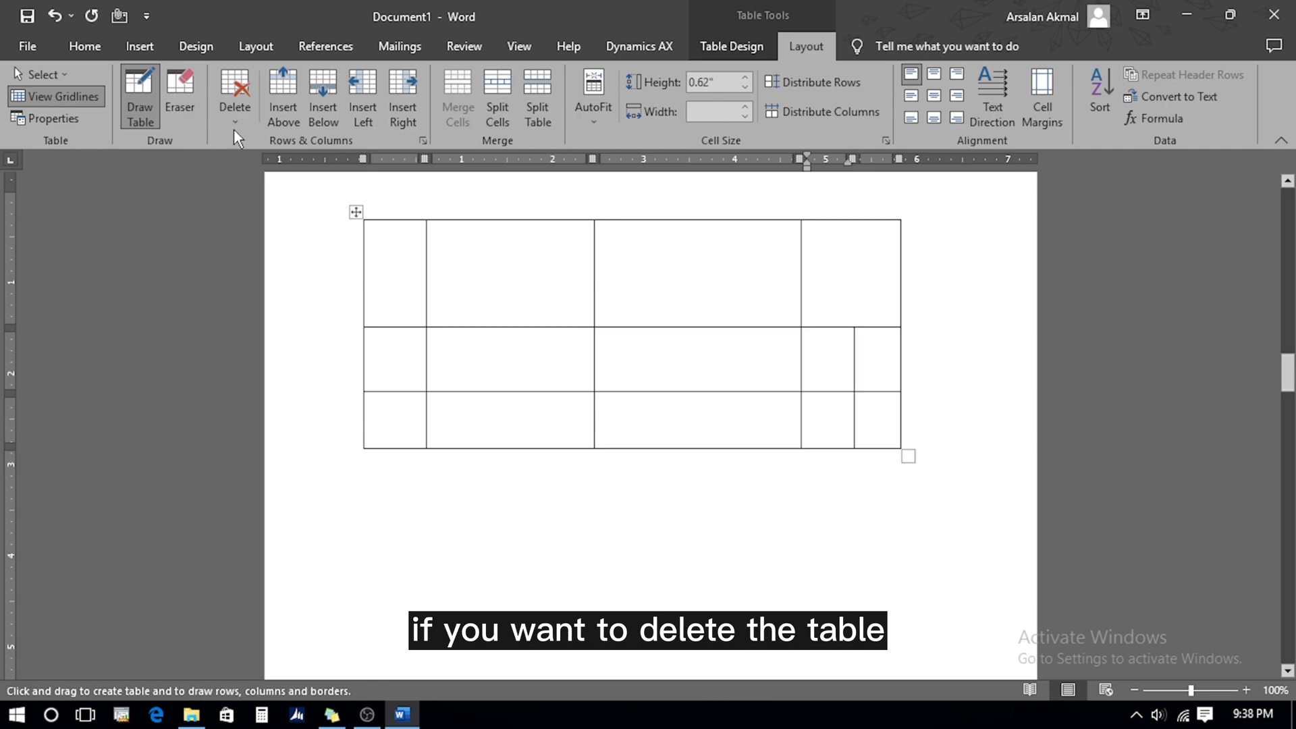
Erase two top-row borders with the Eraser, then erase the entire drawn table
left_click(183, 104)
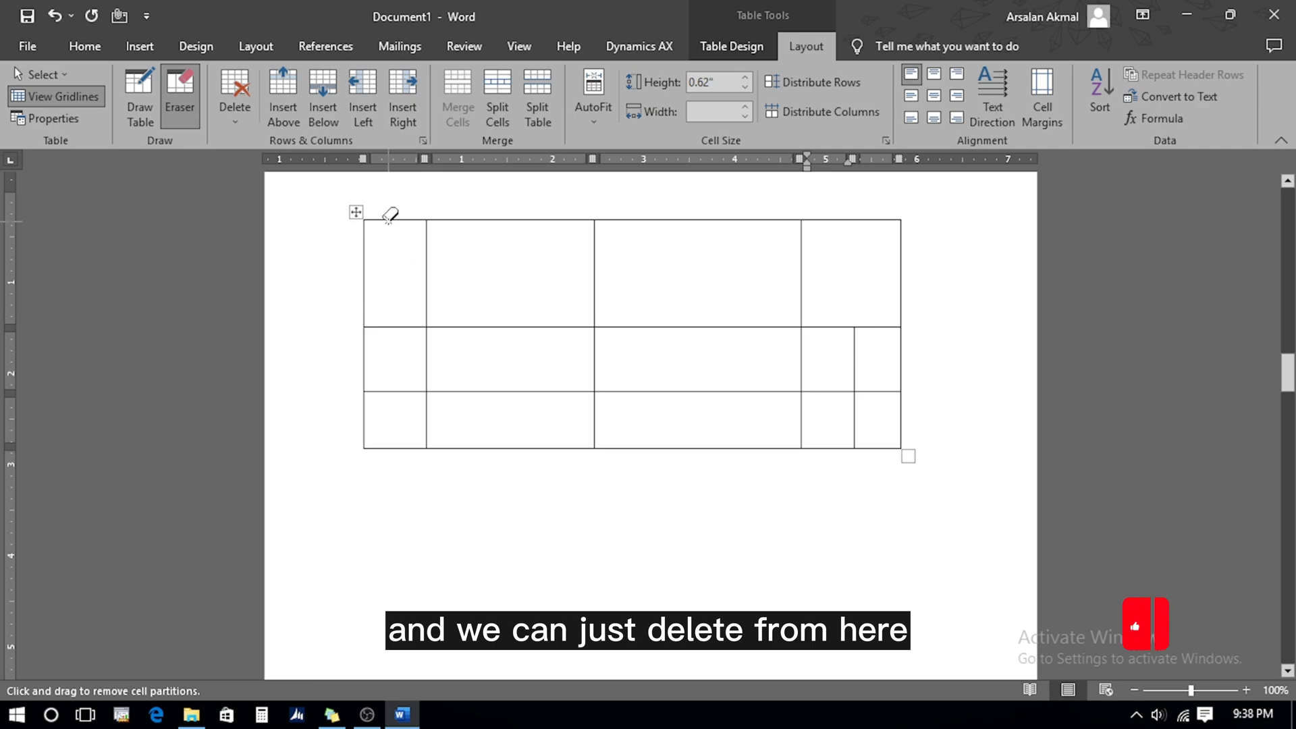
left_click(425, 250)
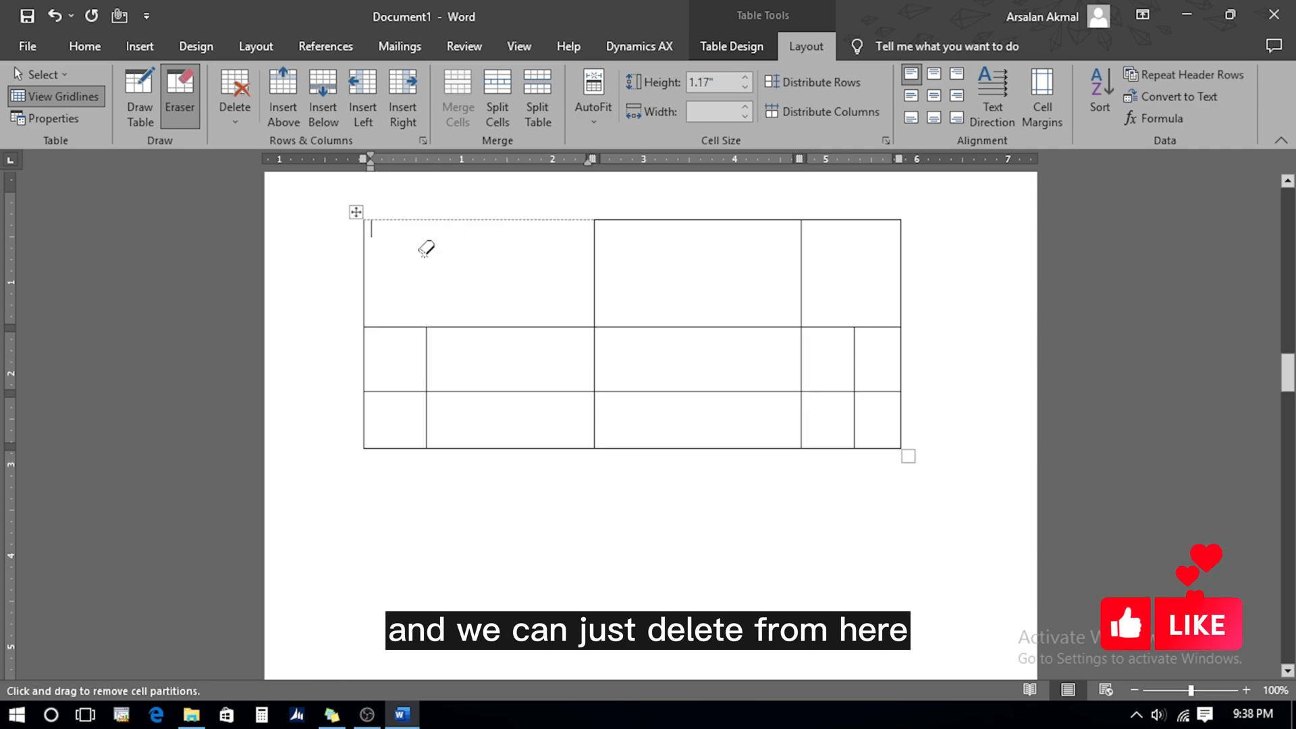
left_click(594, 260)
left_click_drag(362, 216, 908, 536)
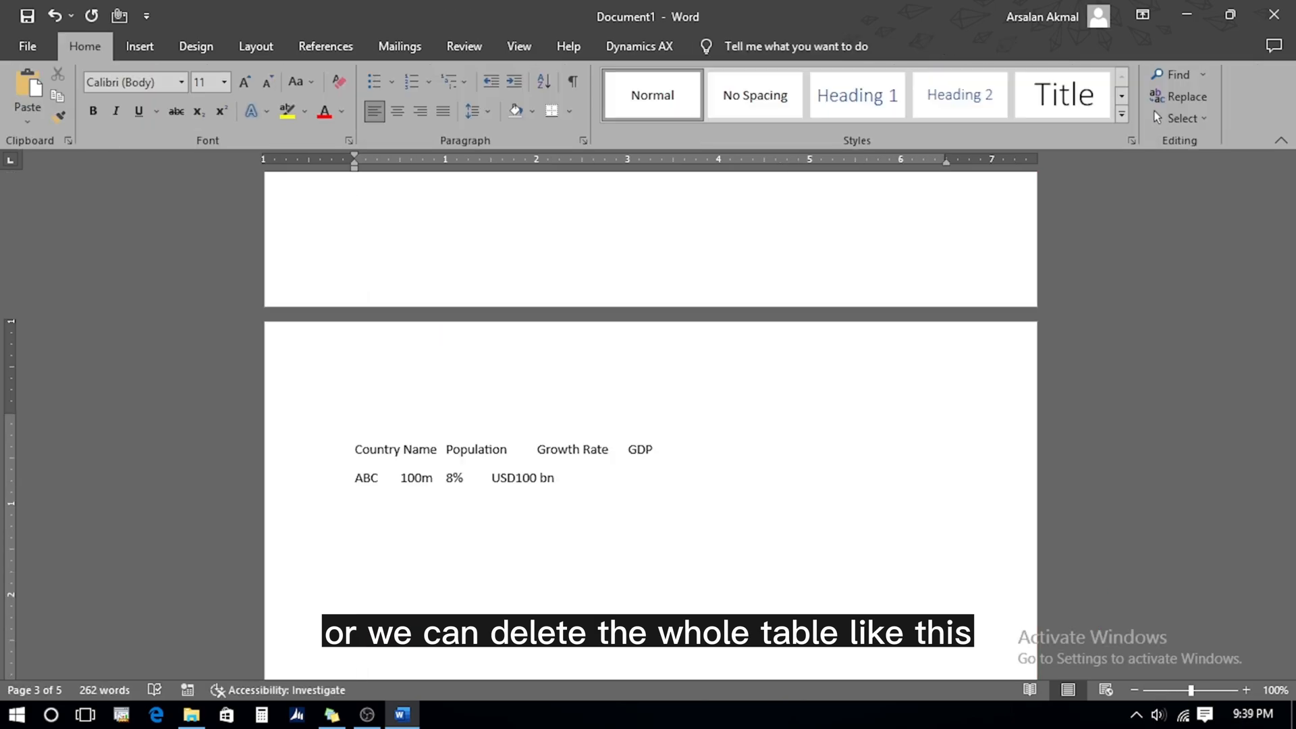
Convert the two tab-separated lines of country text into a table
key("shift+Down")
key("shift+Down")
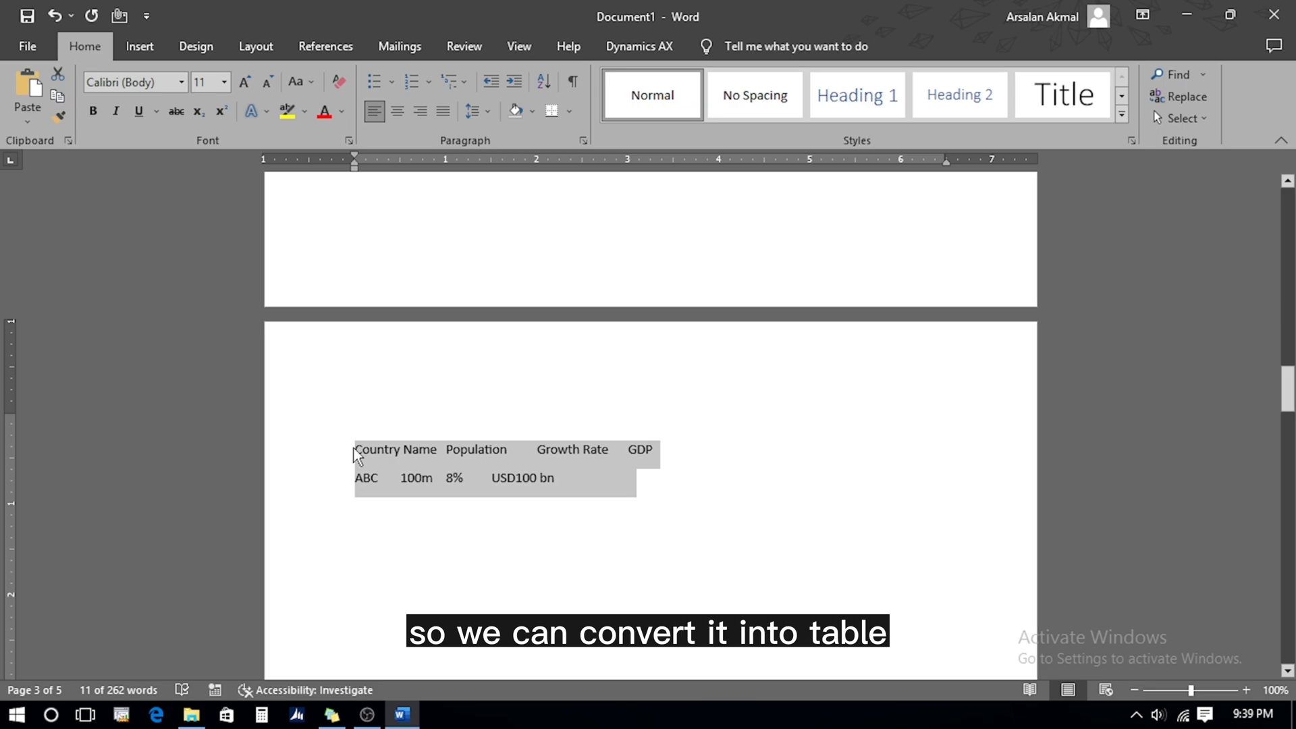
left_click(145, 48)
left_click(138, 116)
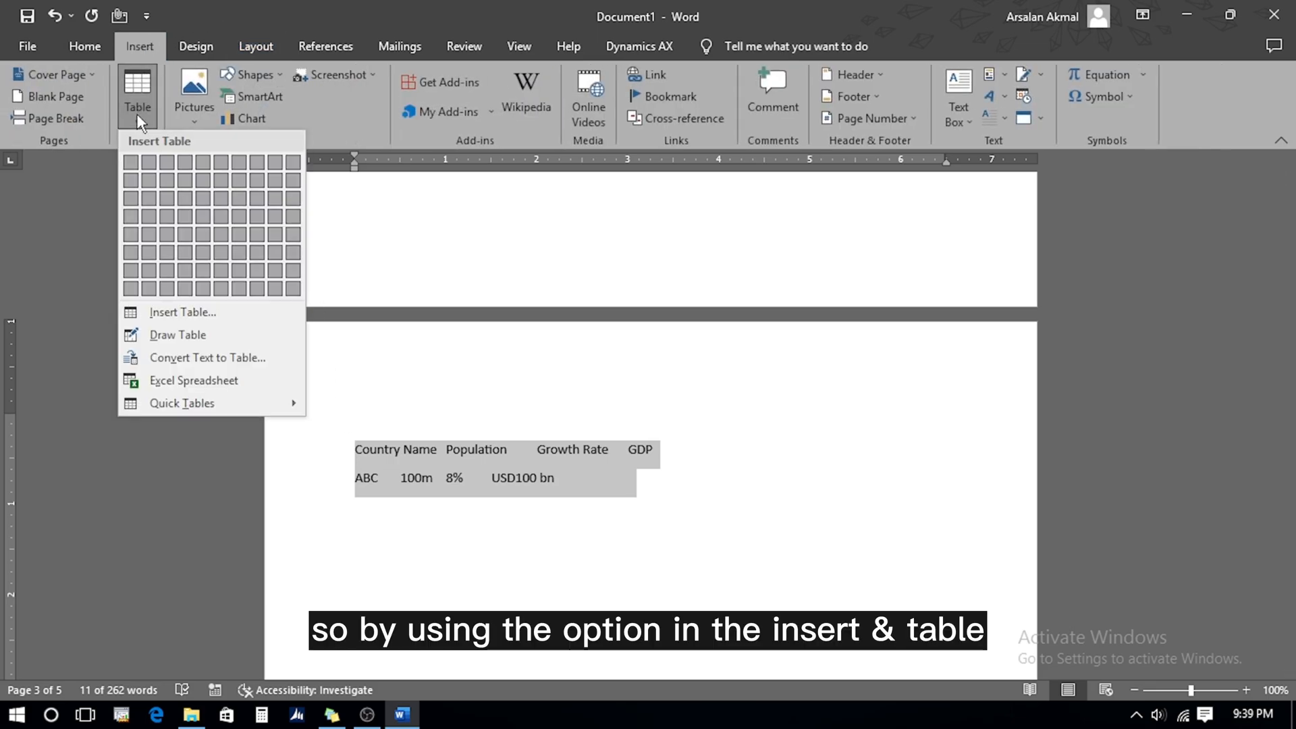
left_click(194, 359)
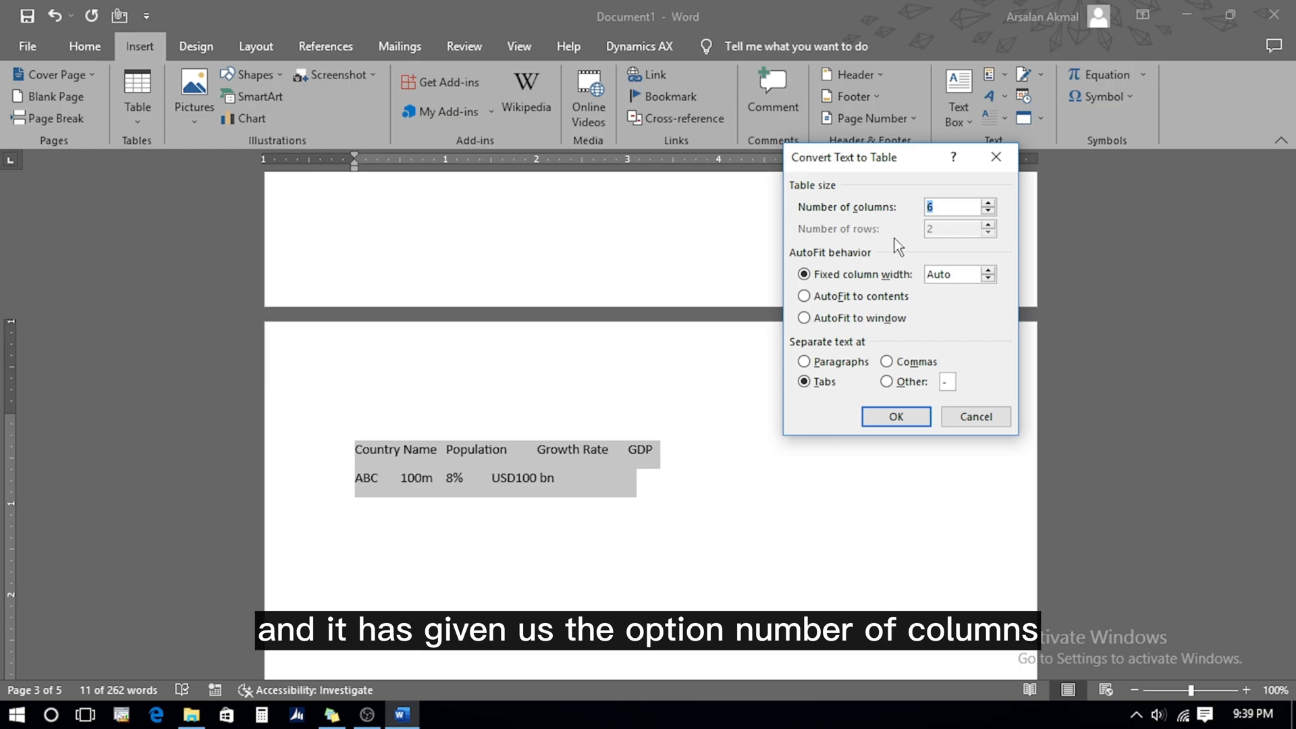
left_click(892, 420)
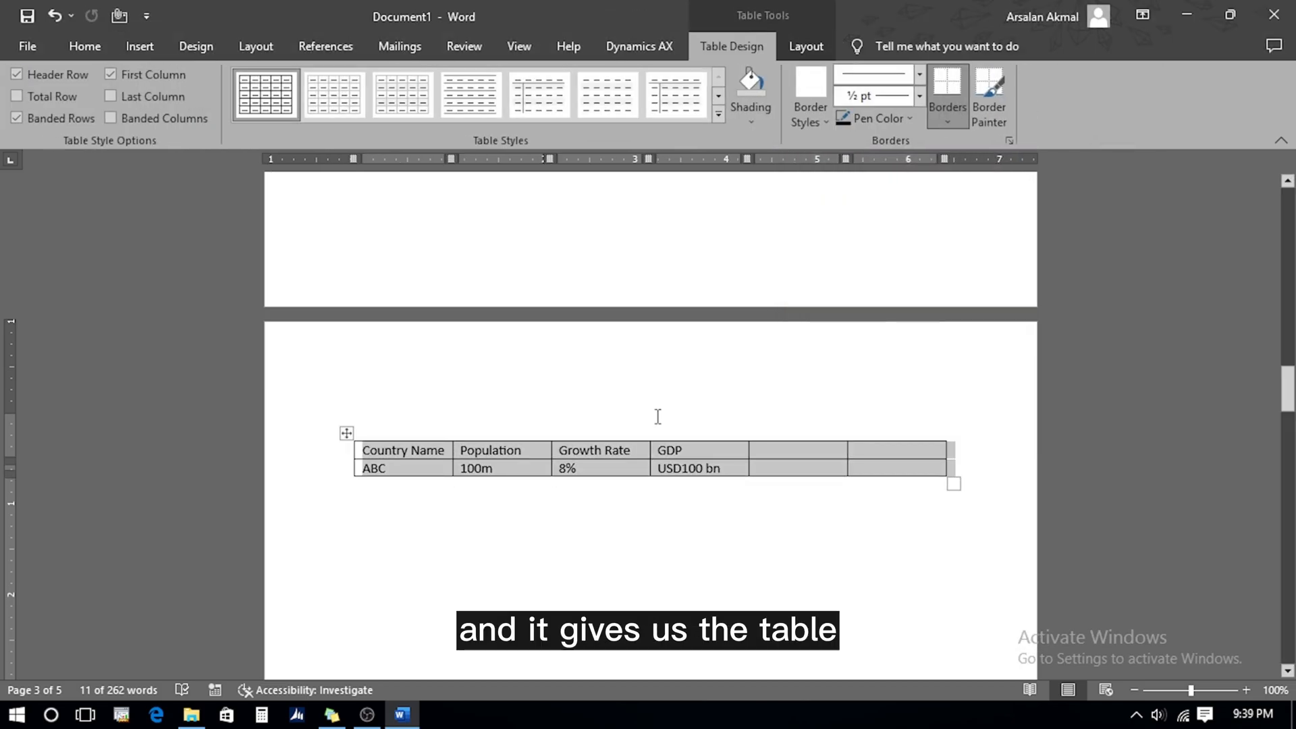
Delete the two empty extra columns and stretch the table wider and taller
left_click(751, 453)
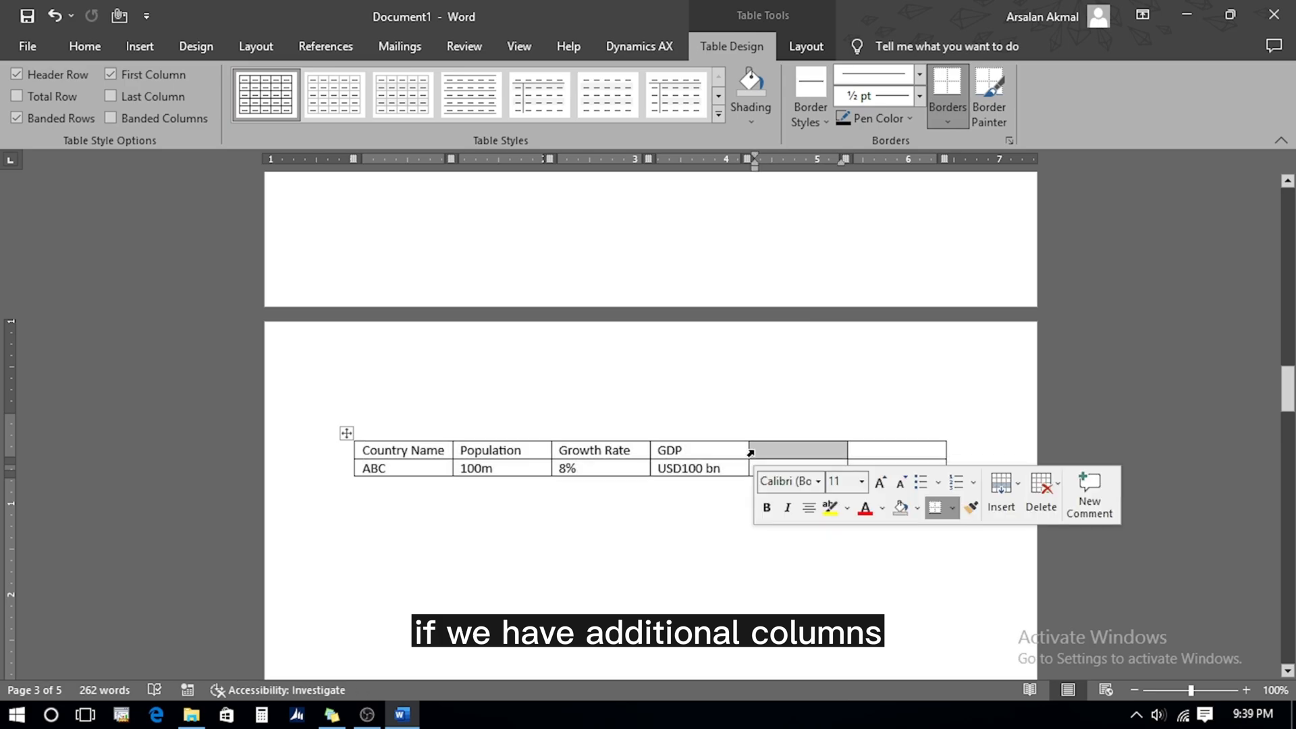
key("shift+Down")
key("shift+Right")
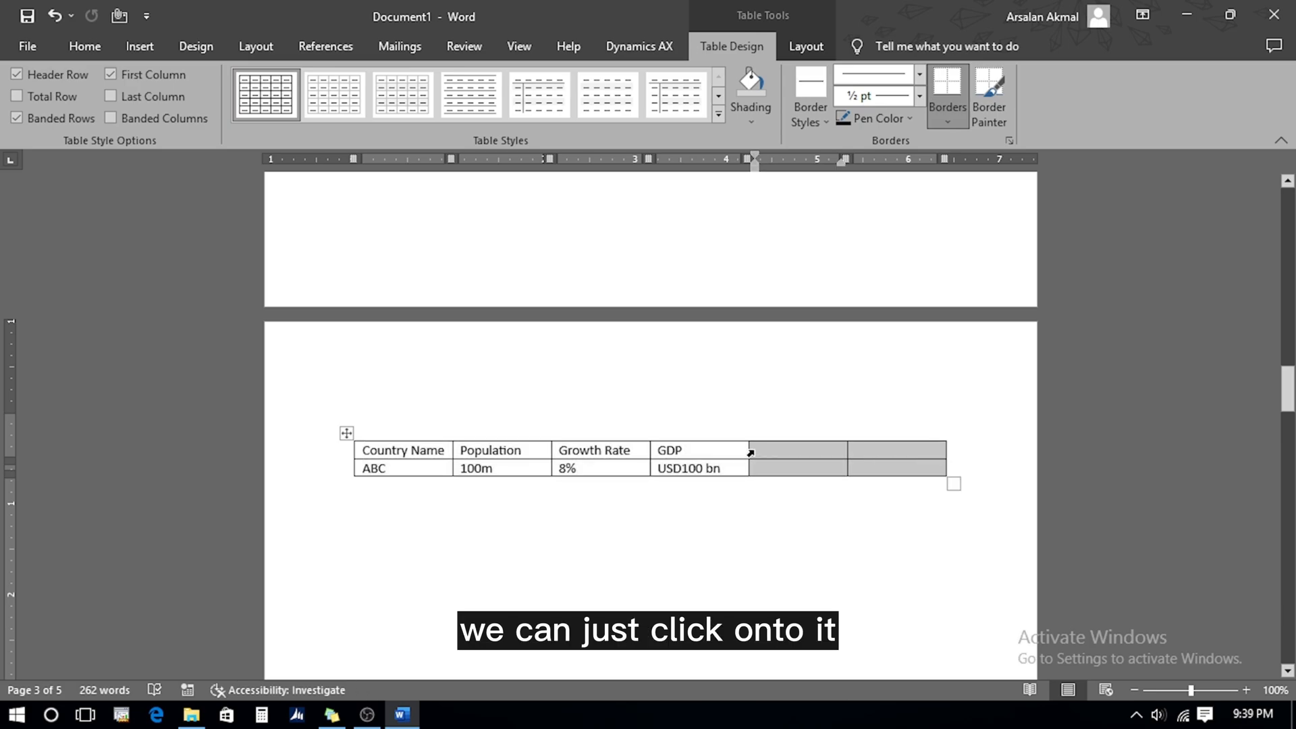
right_click(792, 462)
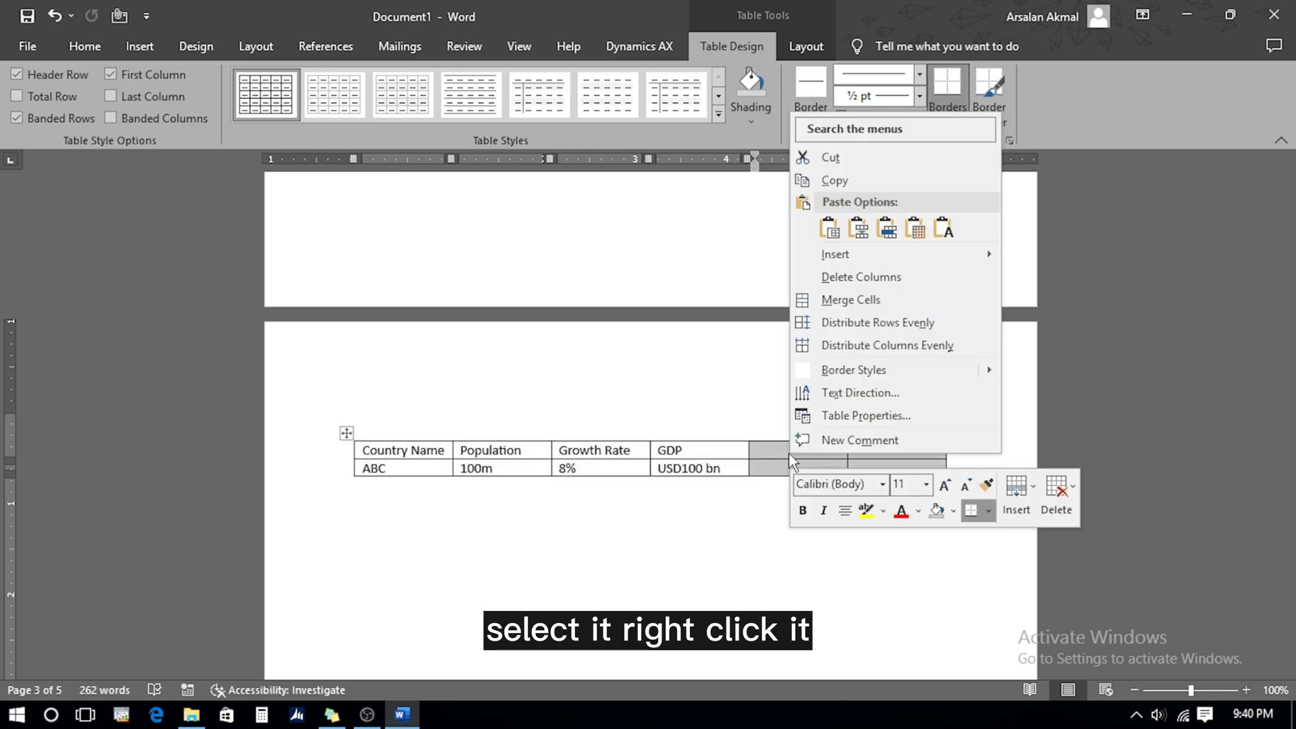
left_click(837, 277)
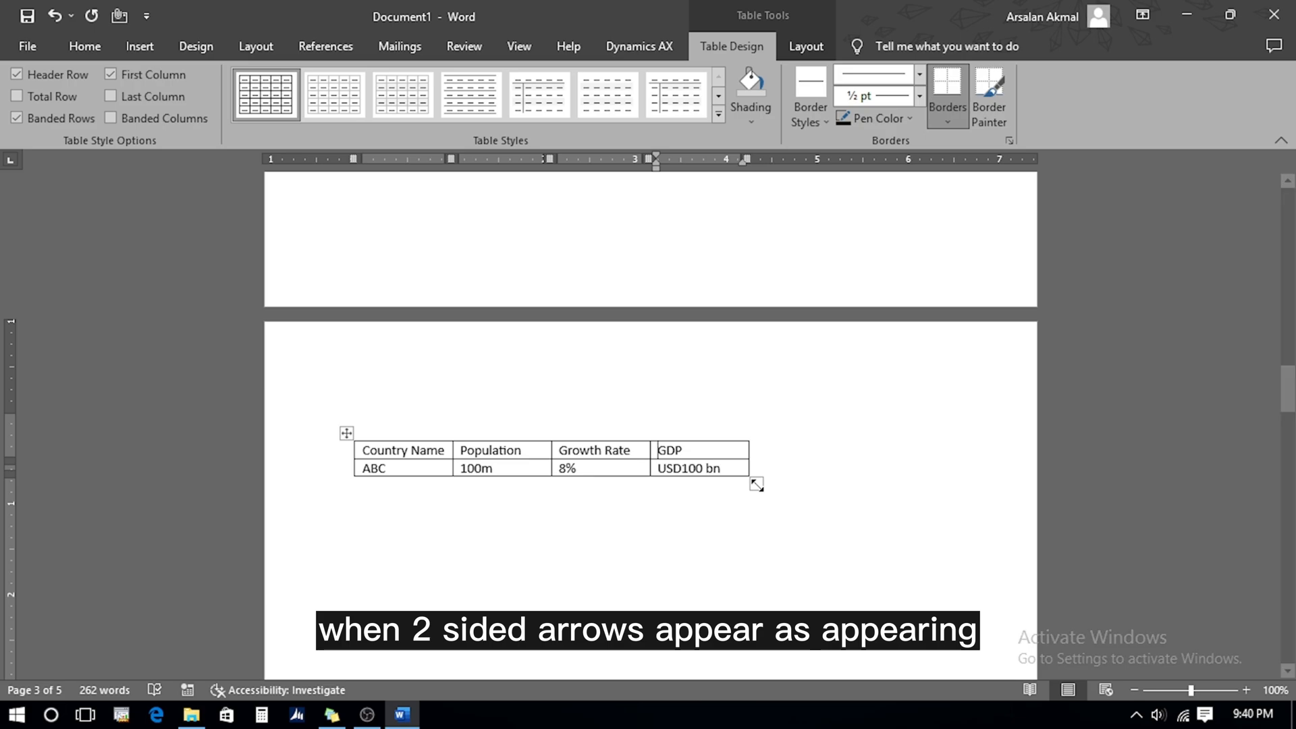
left_click_drag(757, 485, 918, 498)
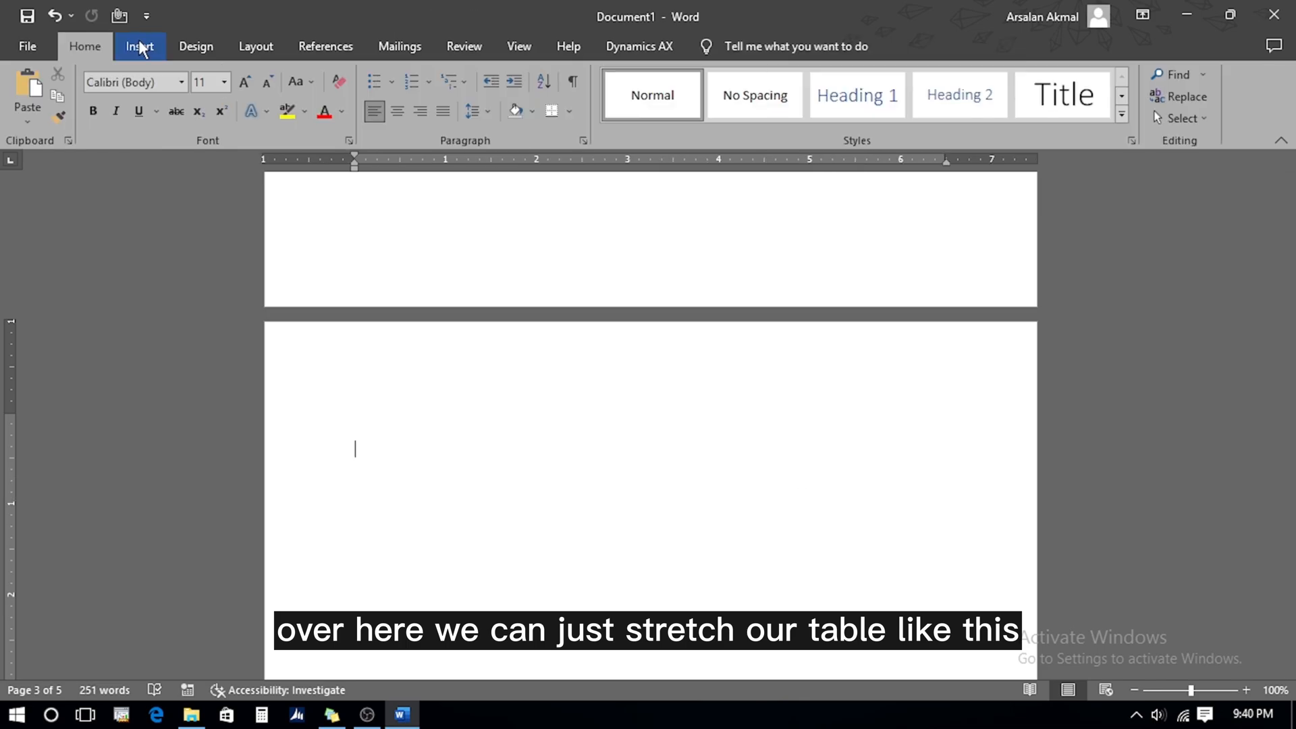
Embed an Excel spreadsheet in the document and widen it to show columns H and I
left_click(140, 45)
left_click(145, 120)
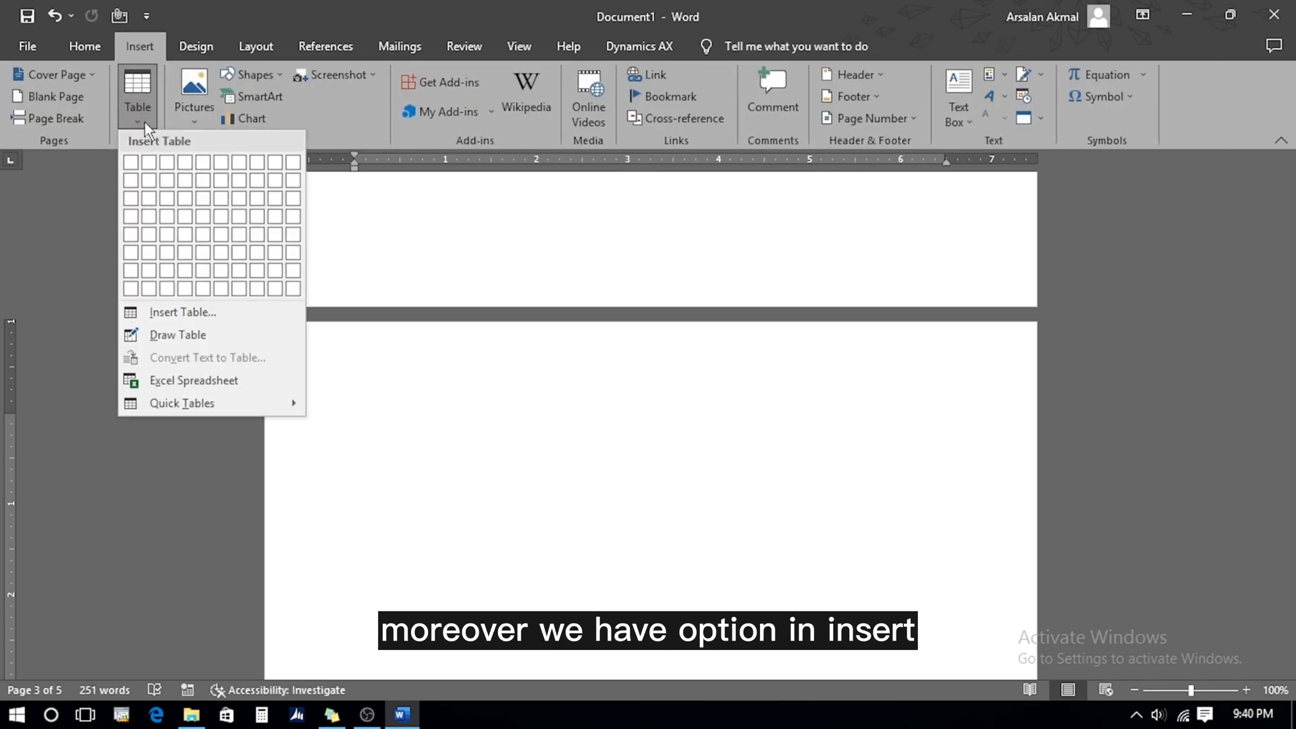
left_click(193, 380)
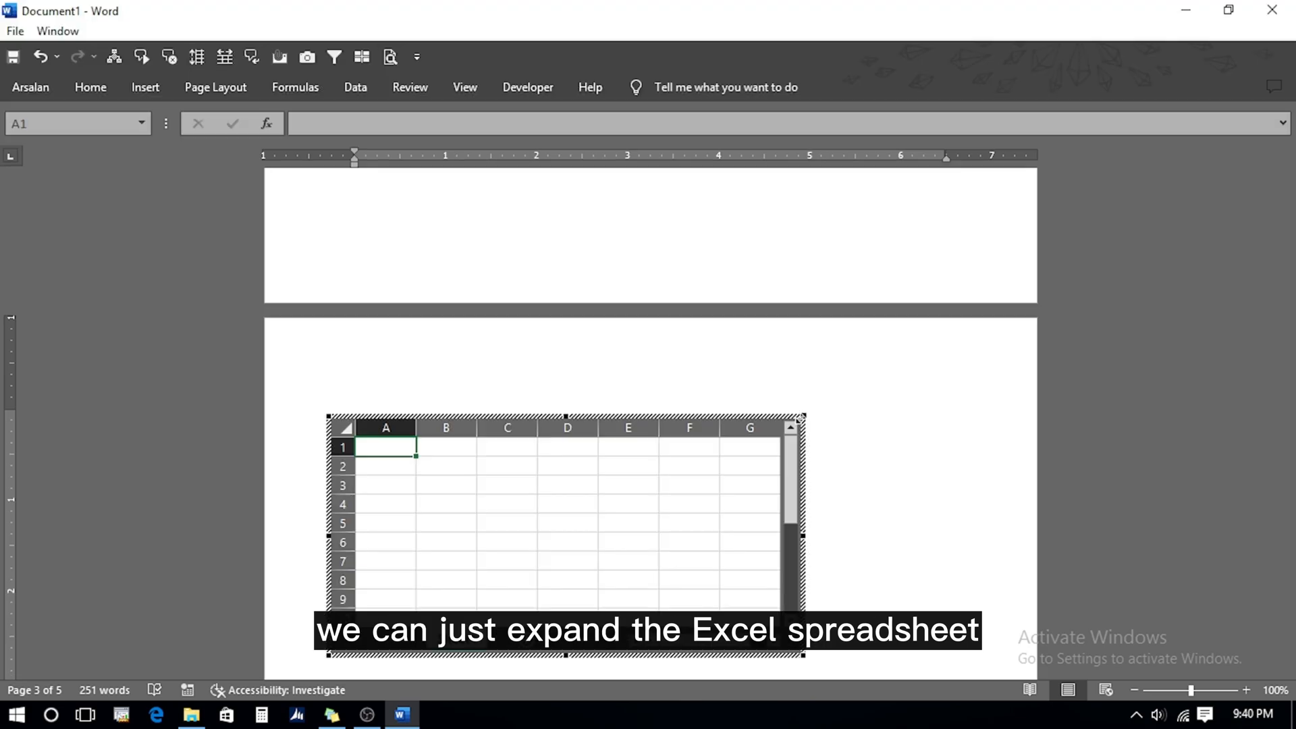
left_click_drag(801, 418, 906, 410)
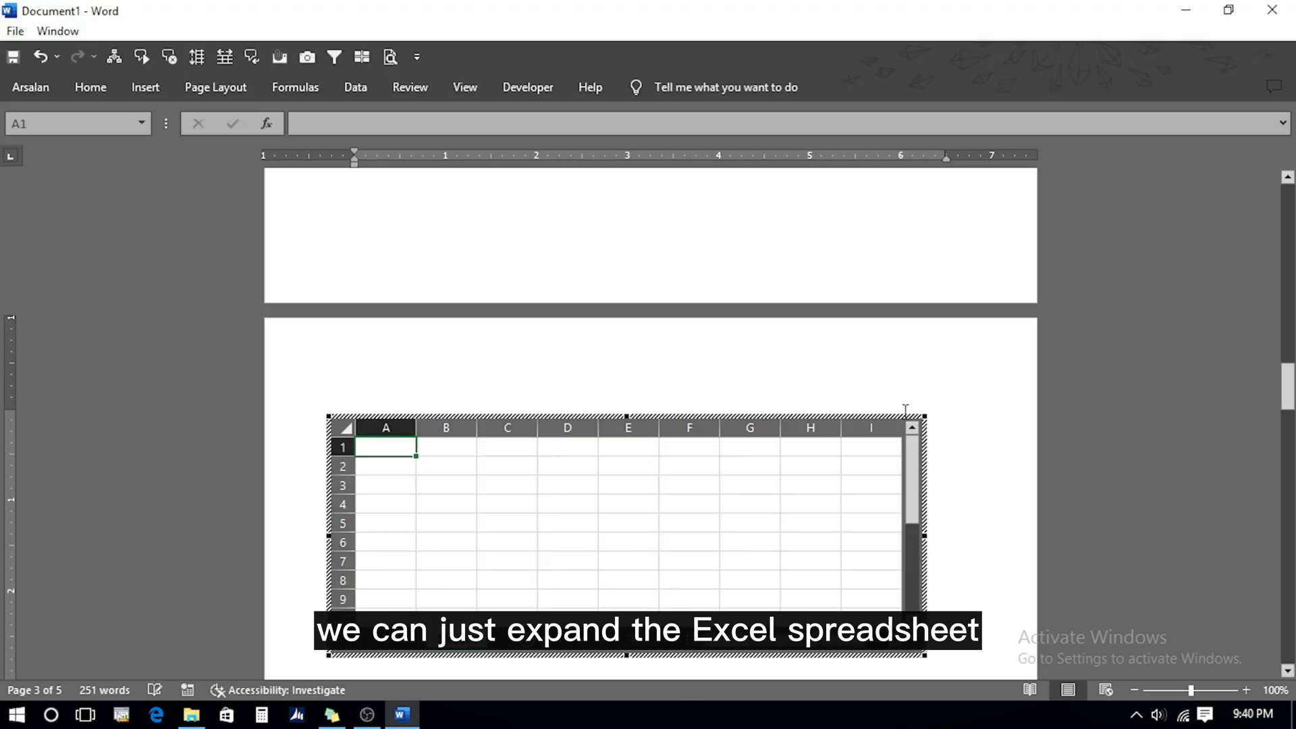
left_click(1247, 690)
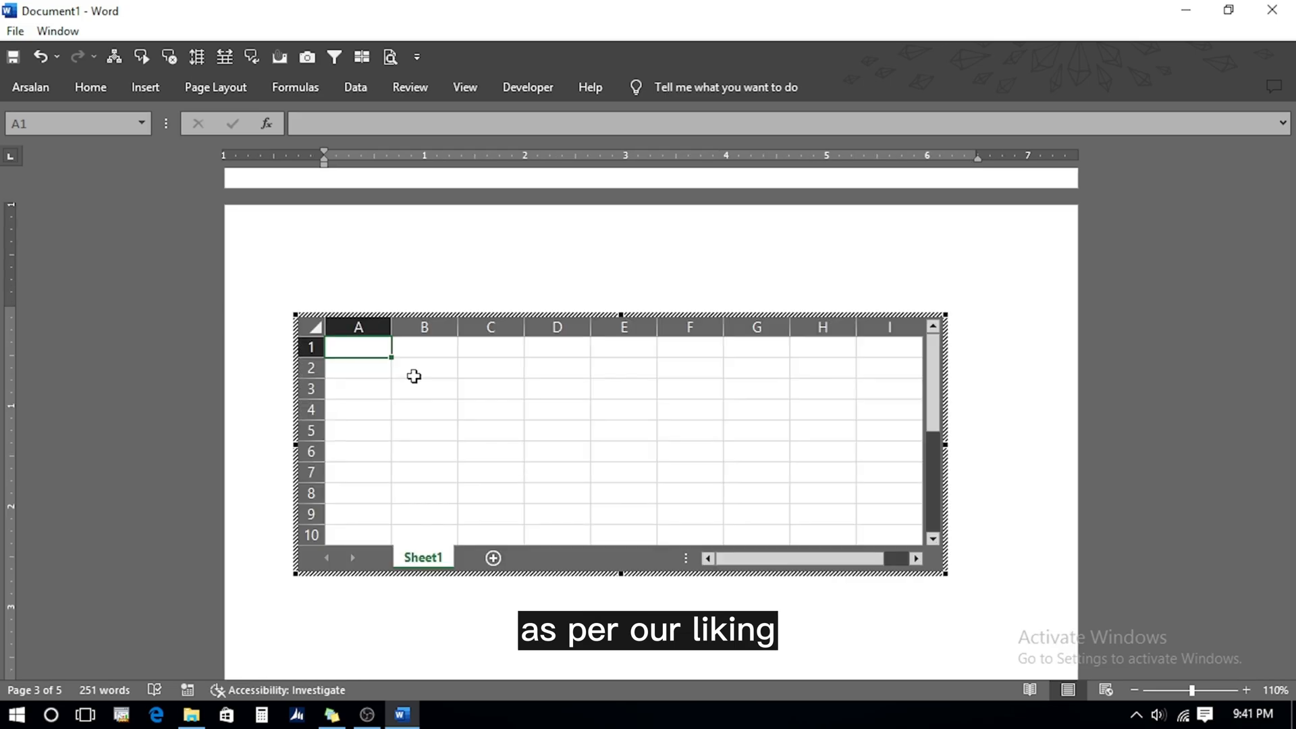
Enter the item data, fill the =C3*D3 revenue formula down to E5, and total it with SUM in E6
left_click(415, 378)
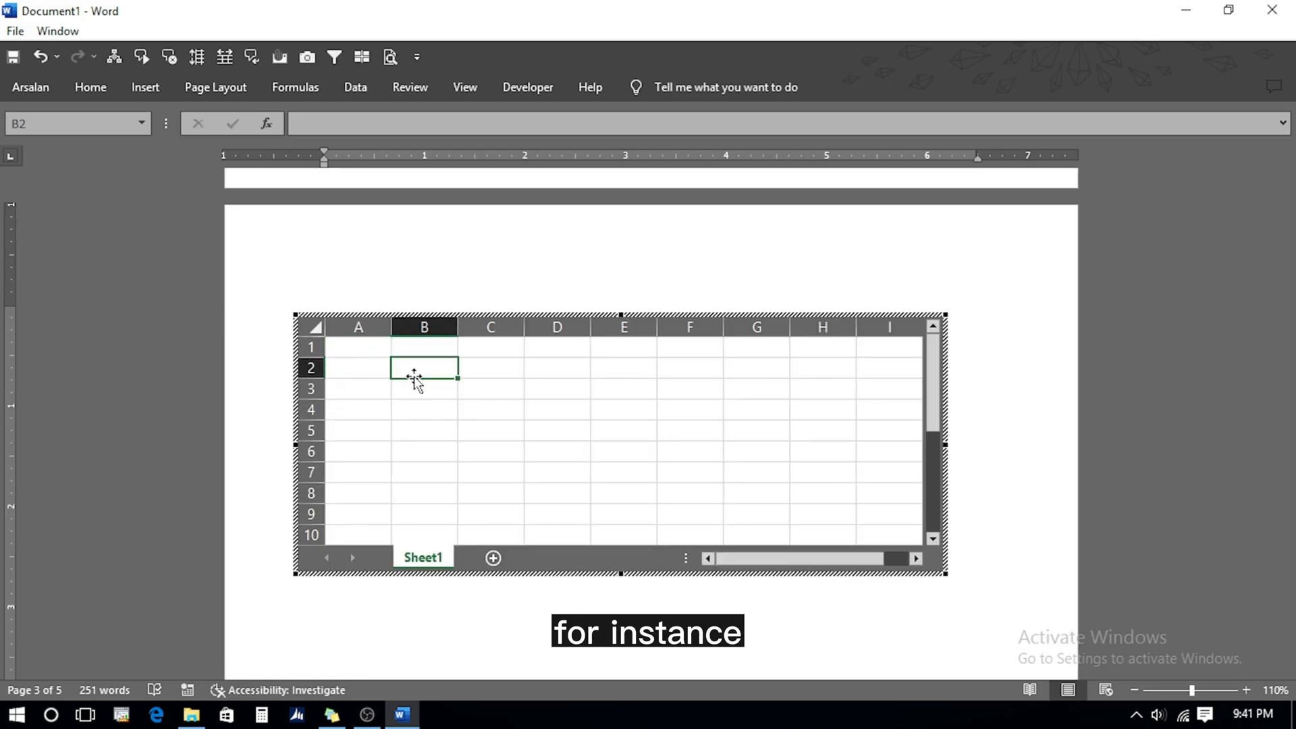
type("Item Sold")
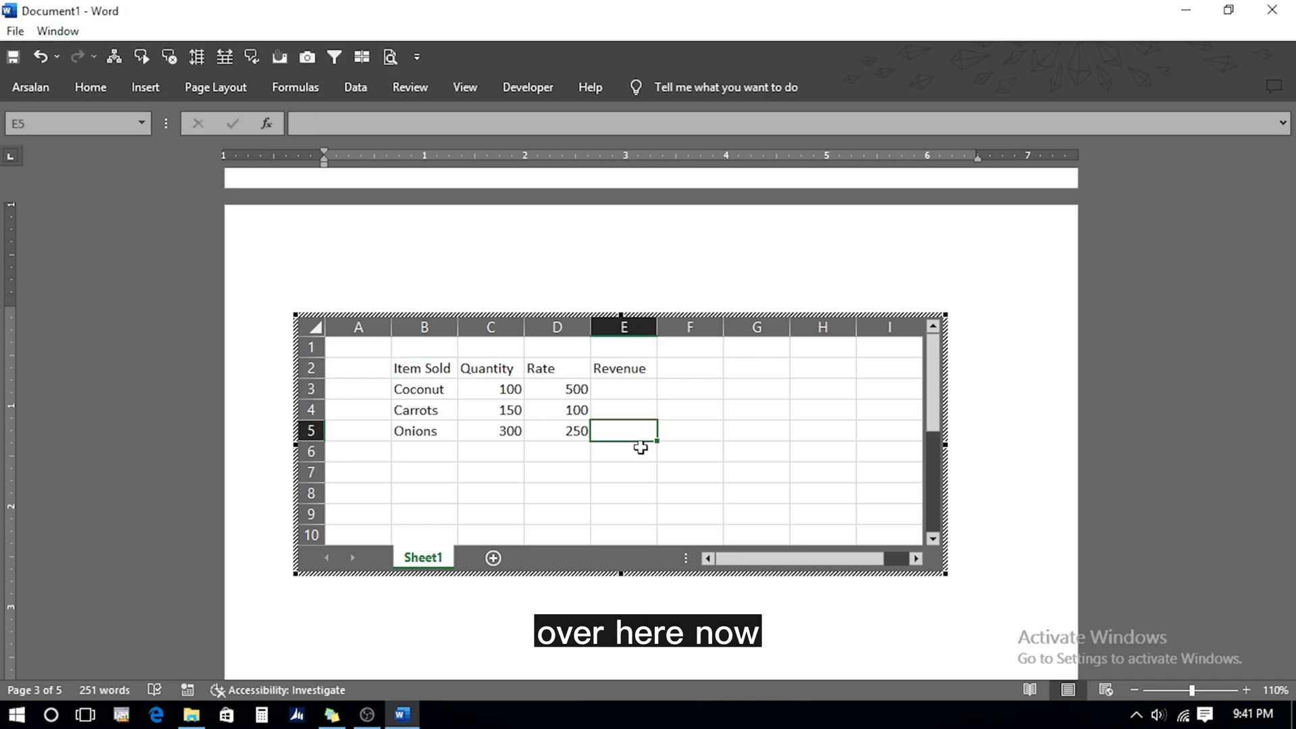
key("Up")
key("Up")
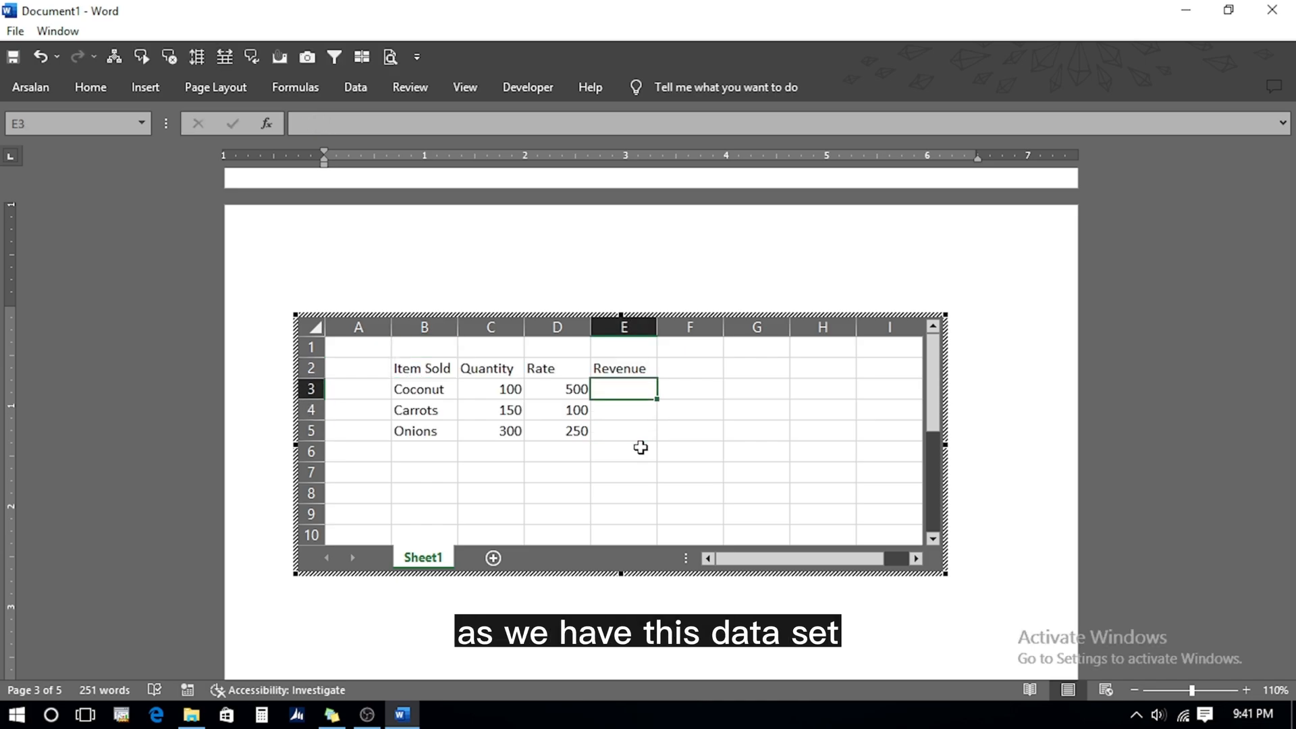
type("+")
type("*")
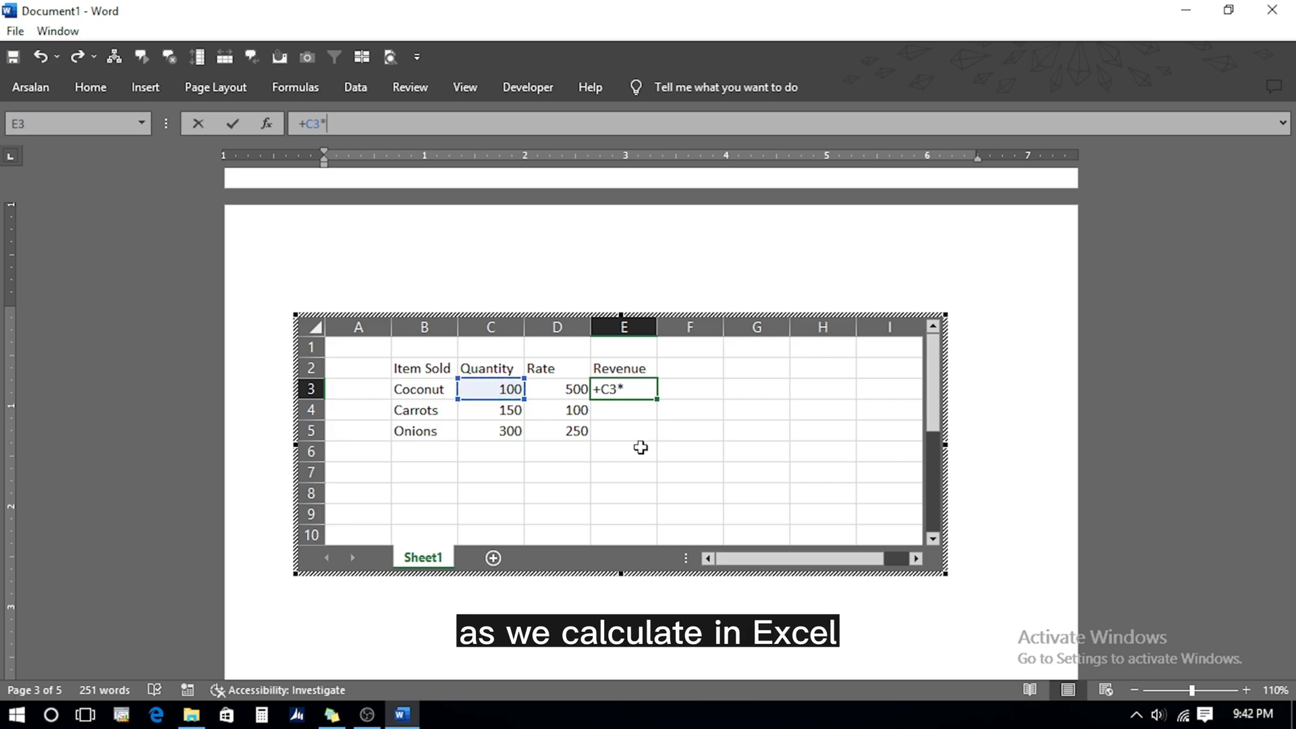
type("D3")
key("ctrl+Return")
key("shift+Down")
key("shift+Down")
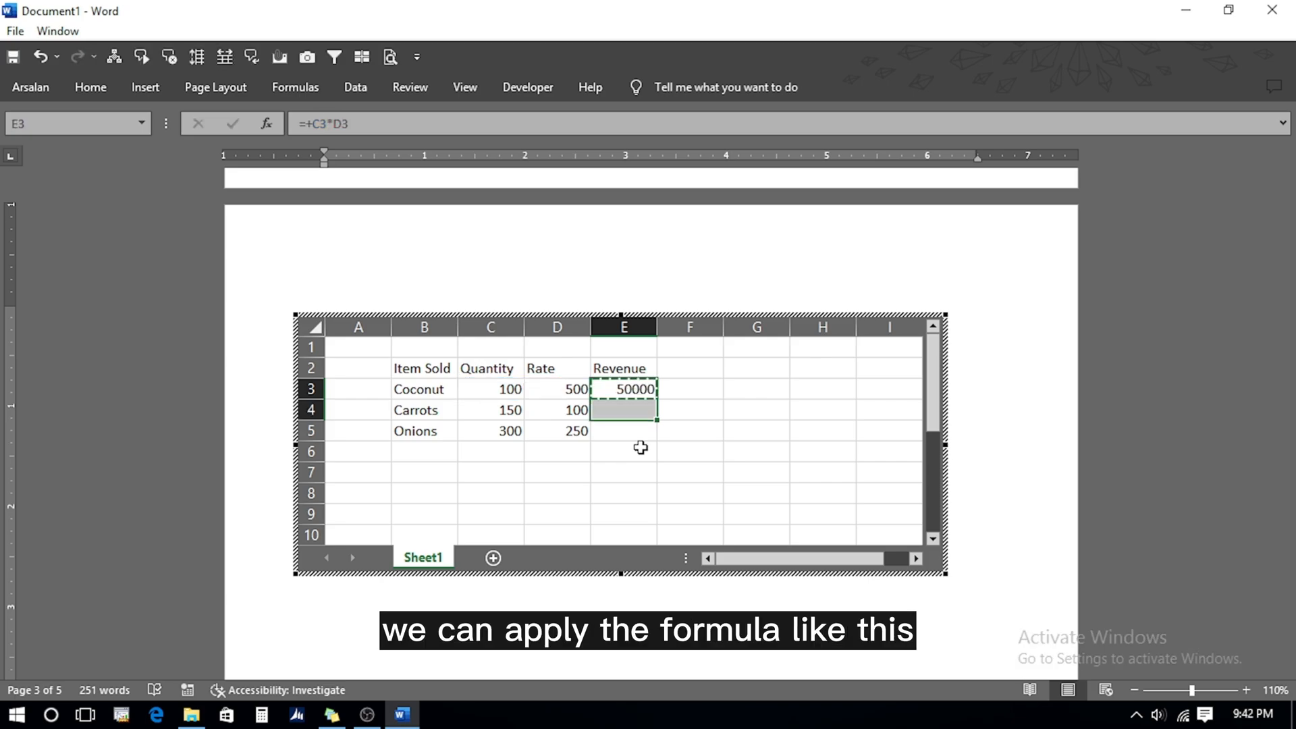
key("ctrl+d")
left_click(640, 448)
type("=sum")
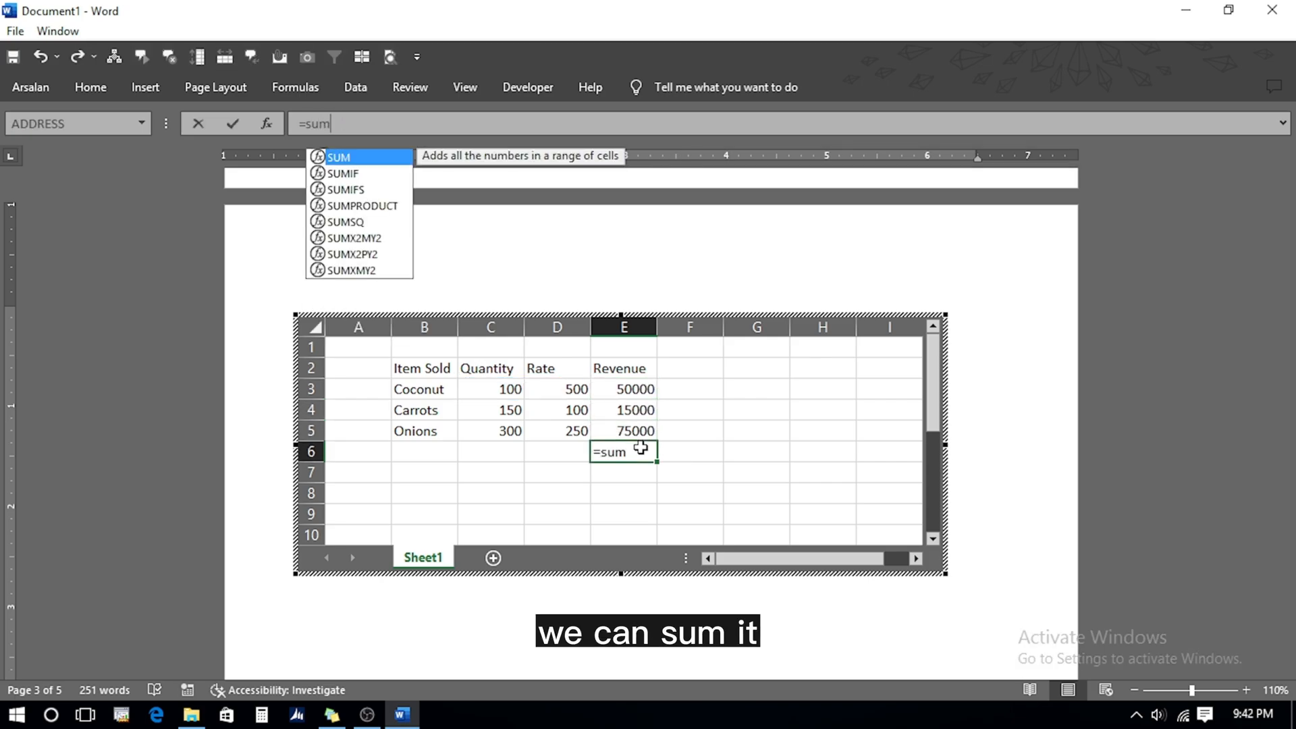
key("Tab")
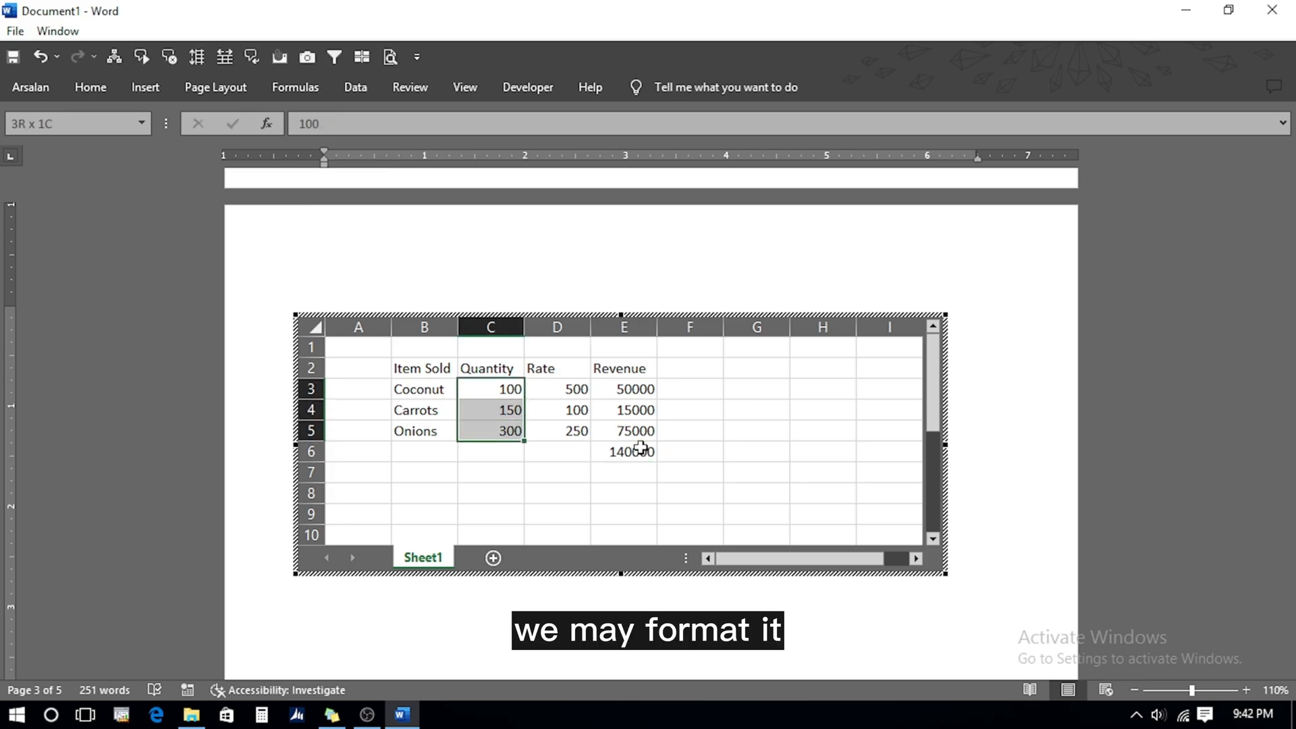
key("shift+Down")
Format cells C3:E6 in Comma Style with two decimals and apply All Borders
key("shift+Right")
key("shift+Right")
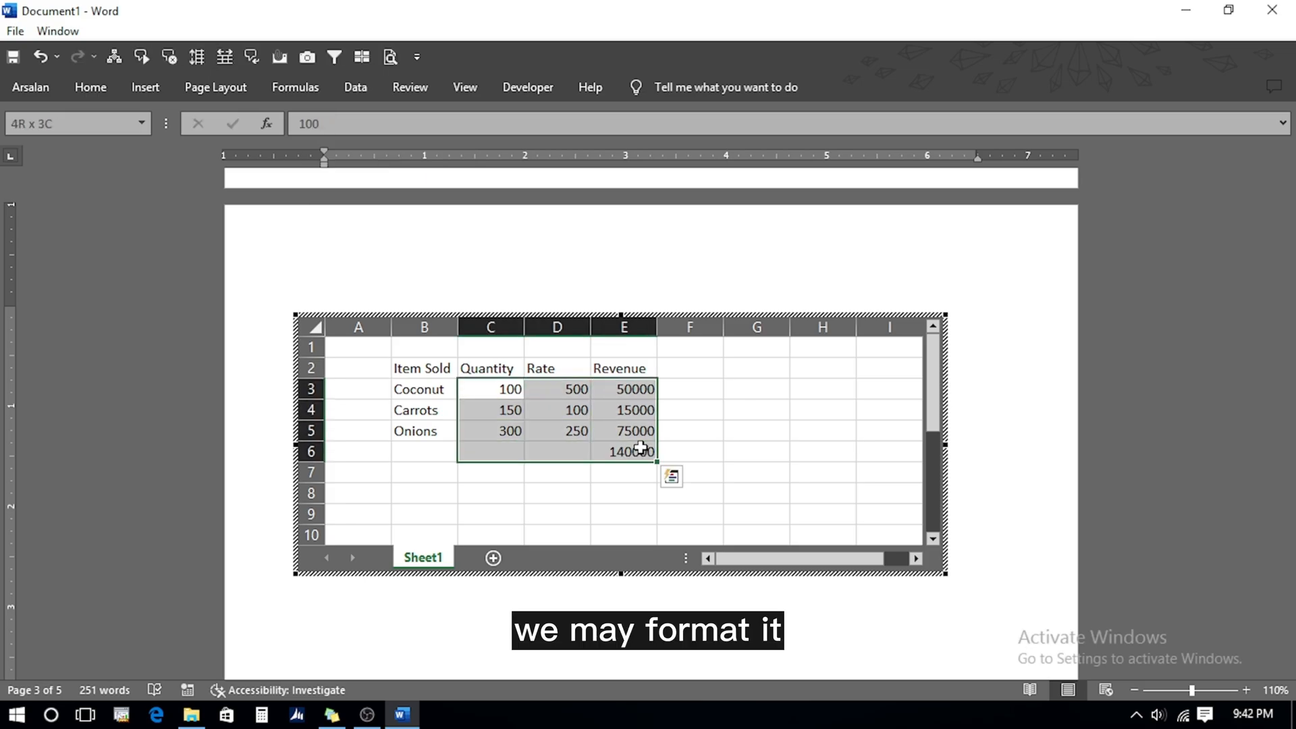
left_click(83, 88)
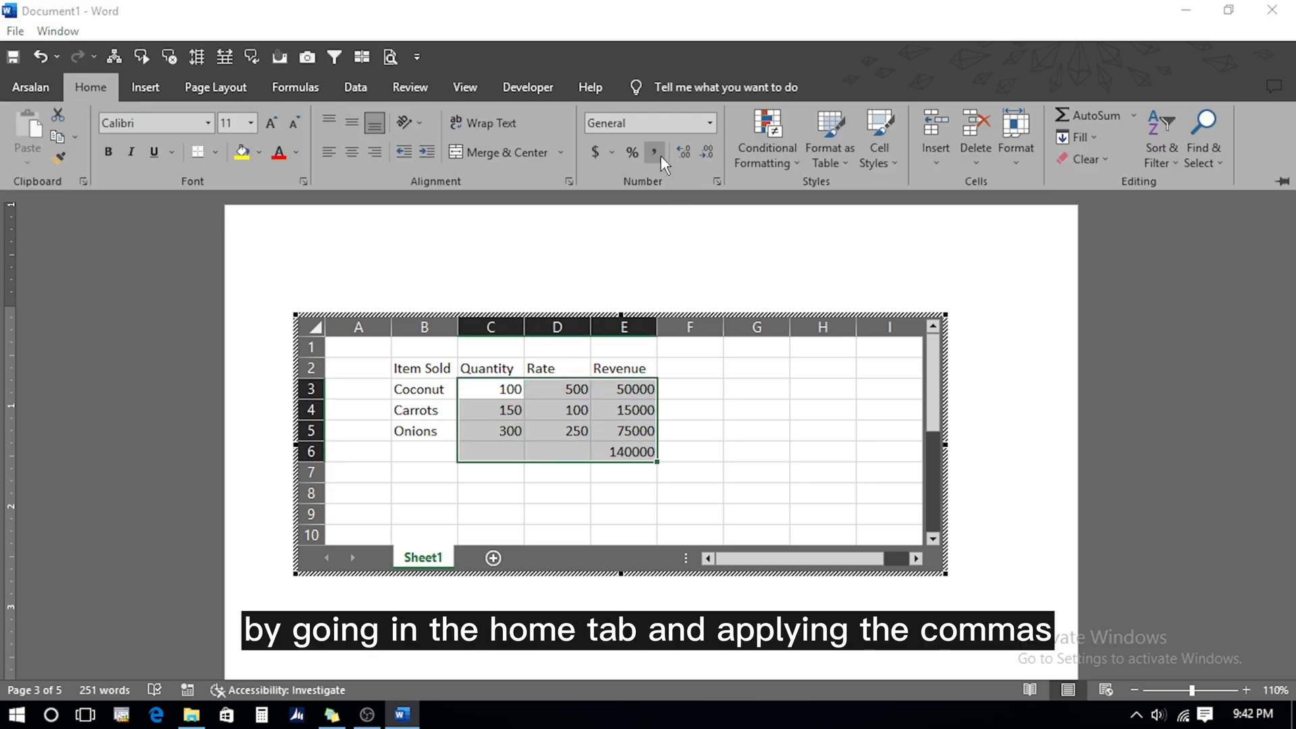
left_click(646, 151)
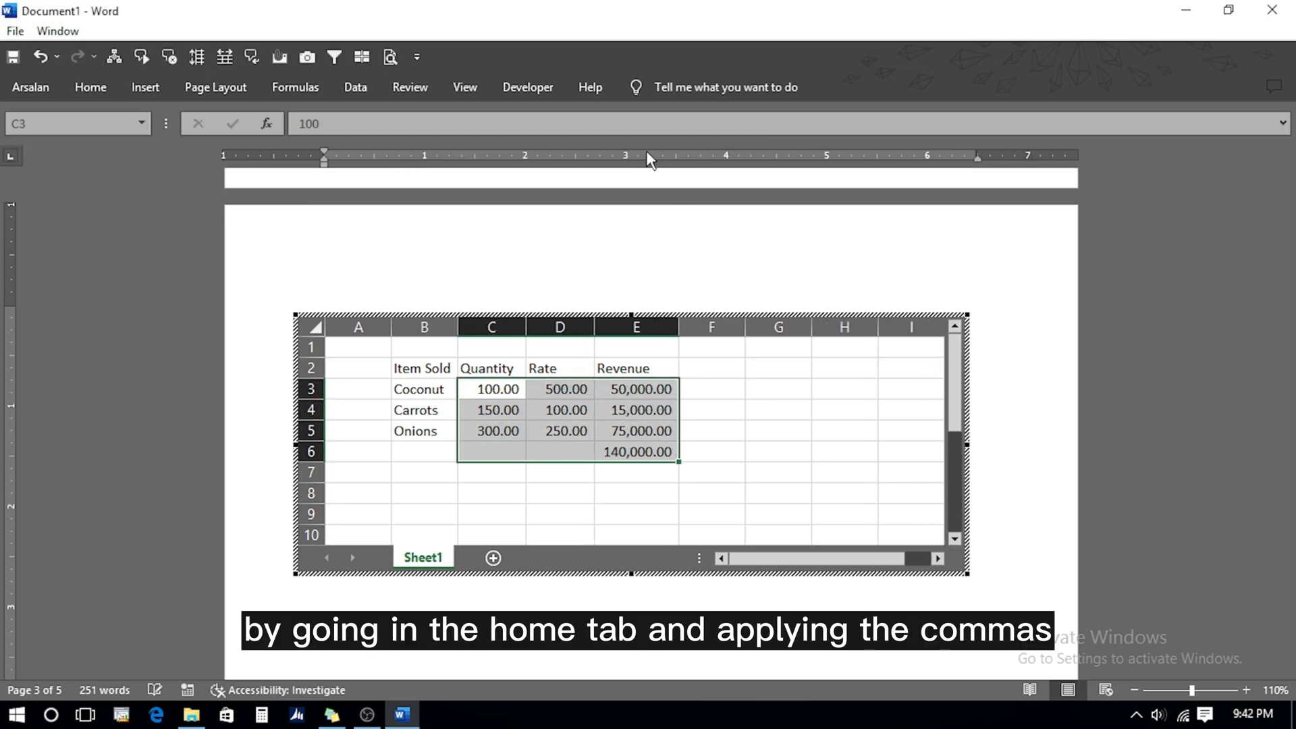
left_click(85, 90)
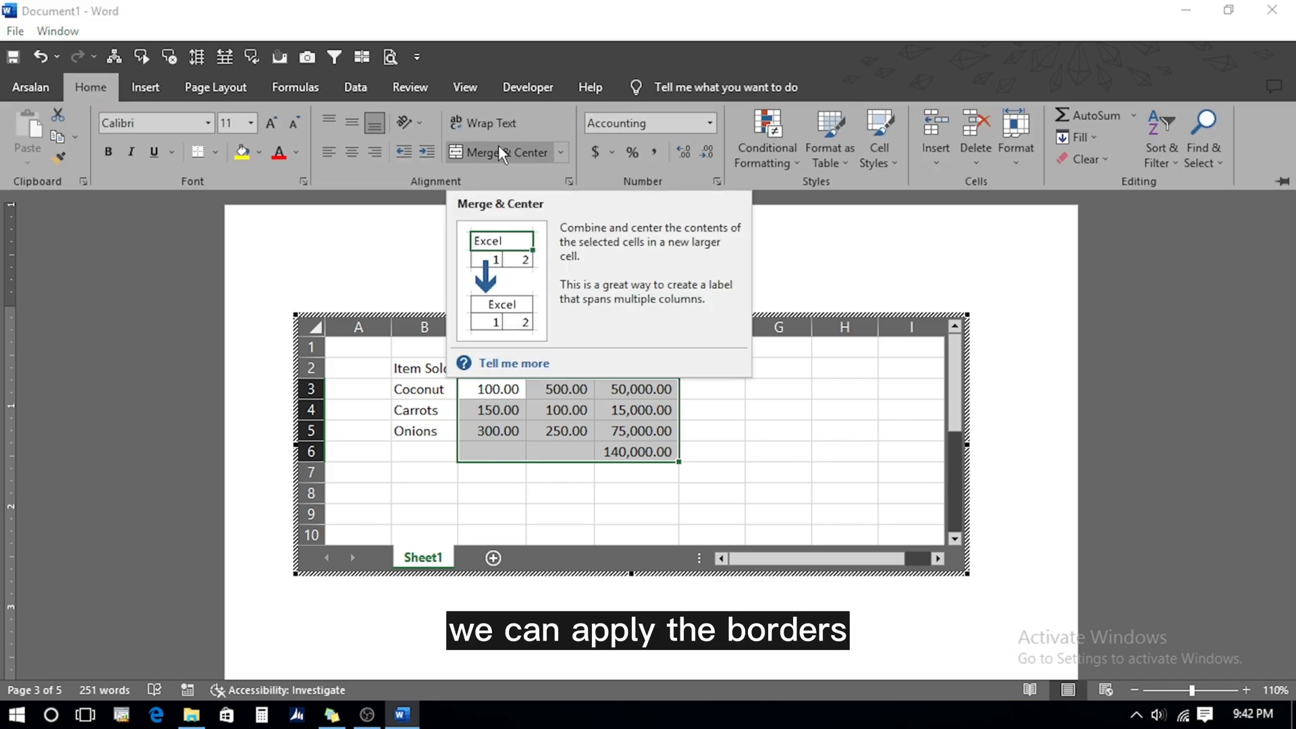
left_click(215, 152)
left_click(255, 313)
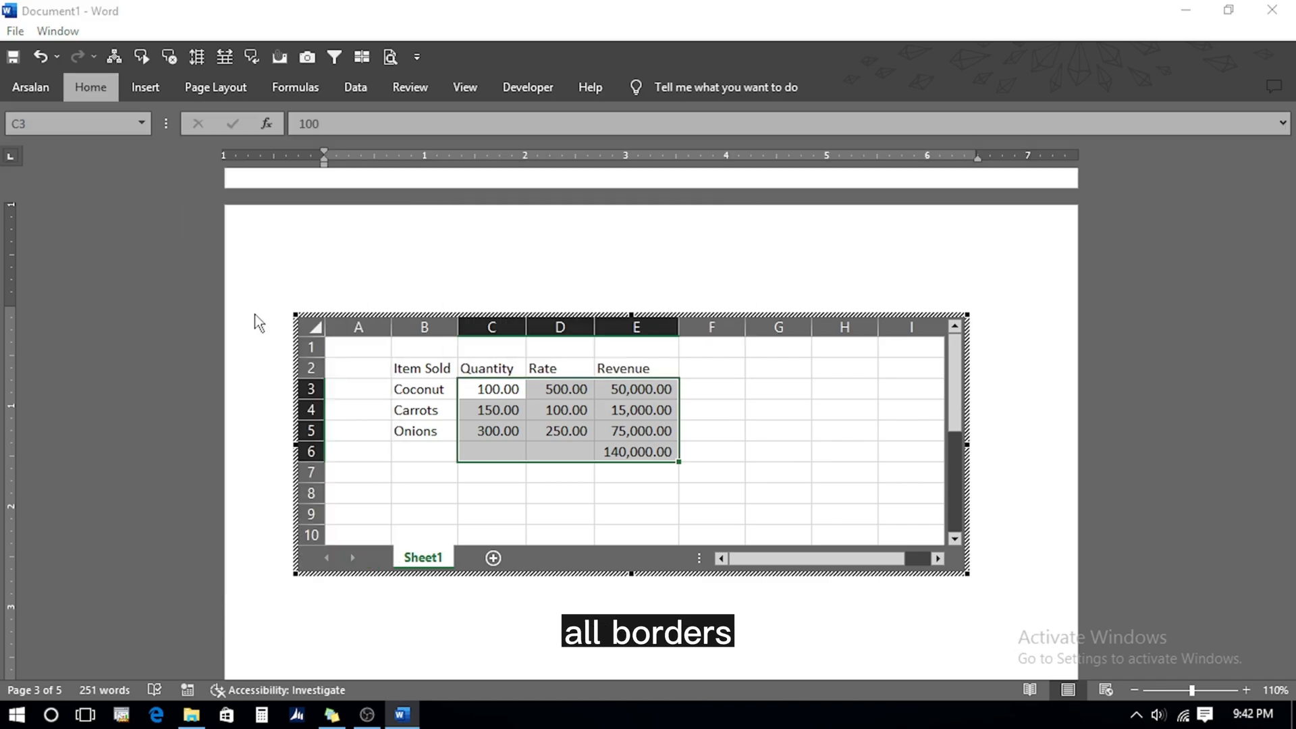
Insert a Calendar 2 quick table below the sheet and change its month from MAY to JUNE
left_click(848, 611)
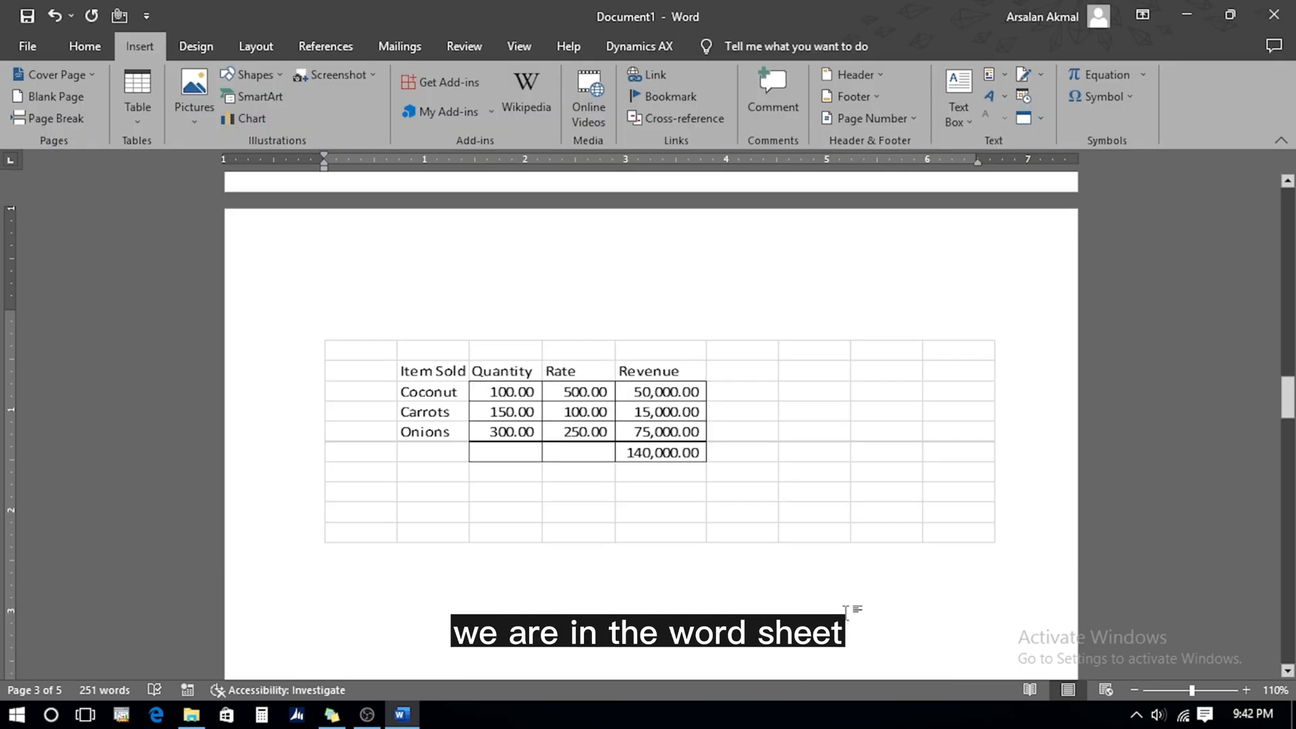
scroll(846, 613, "down", 3)
left_click(137, 94)
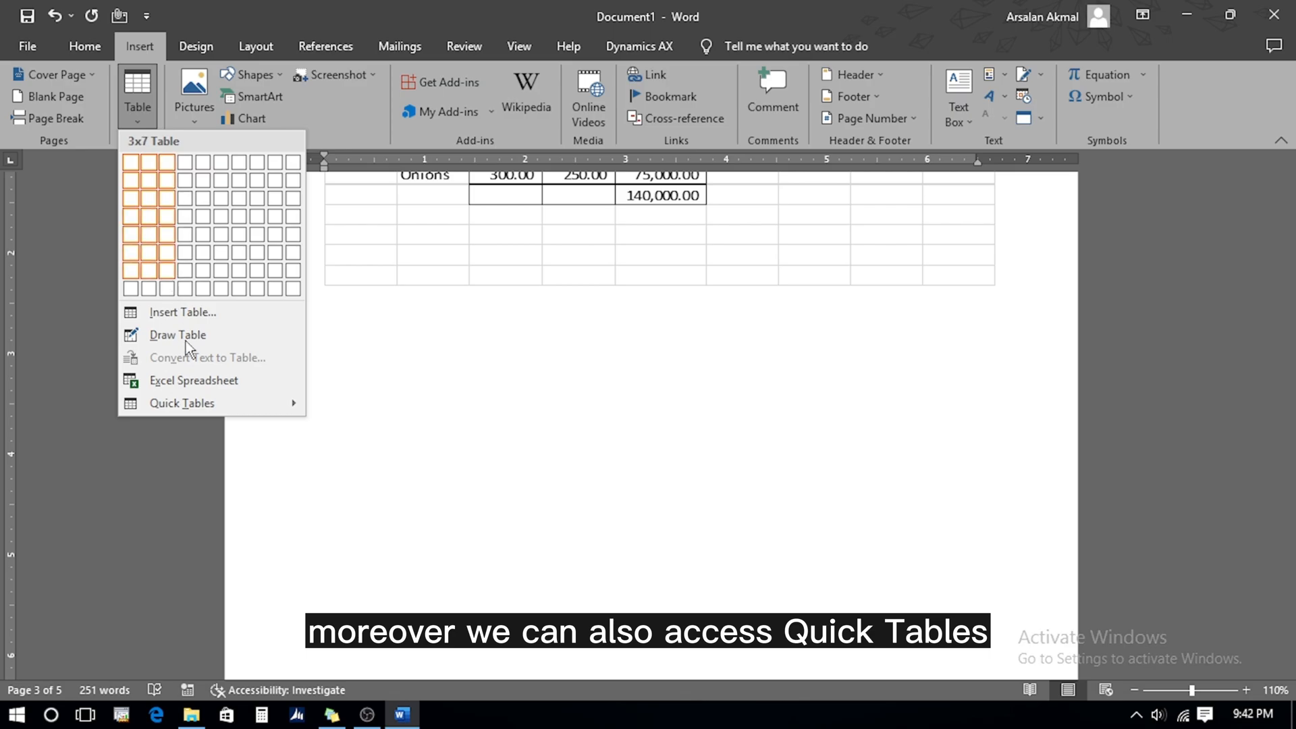
mouse_move(194, 403)
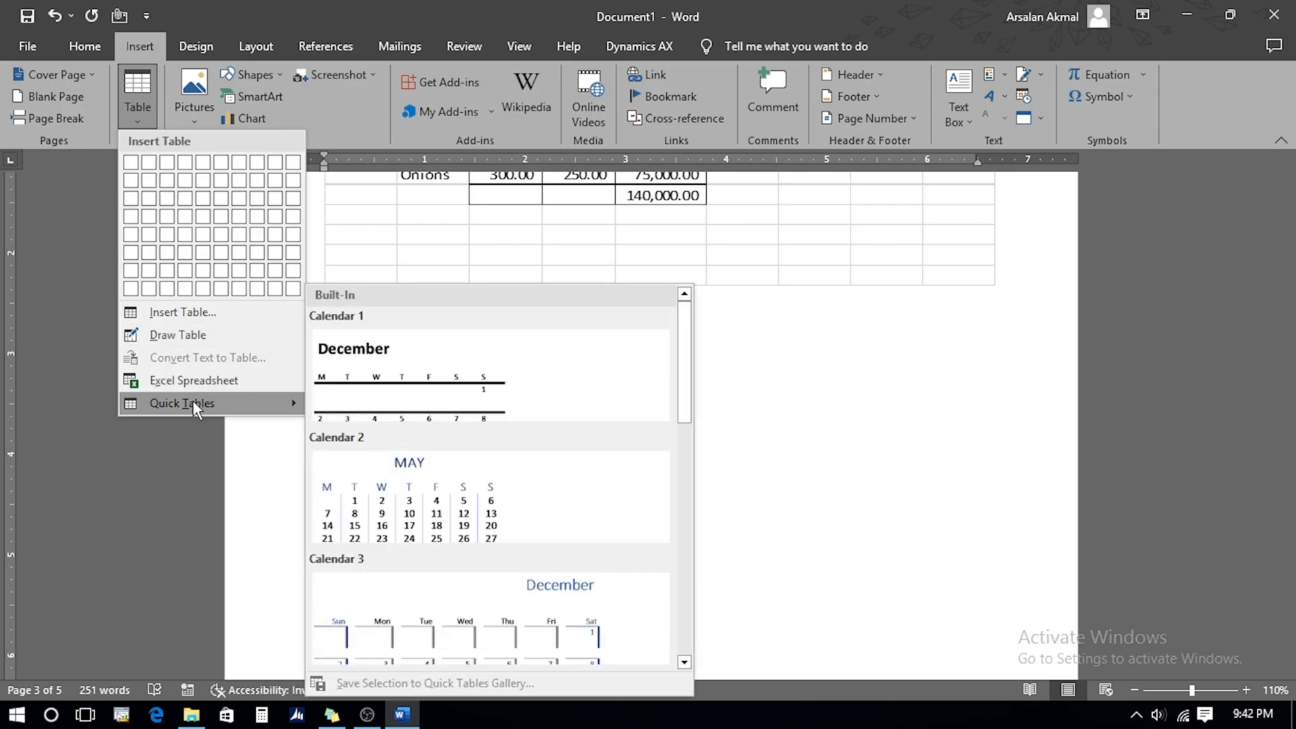
left_click(384, 503)
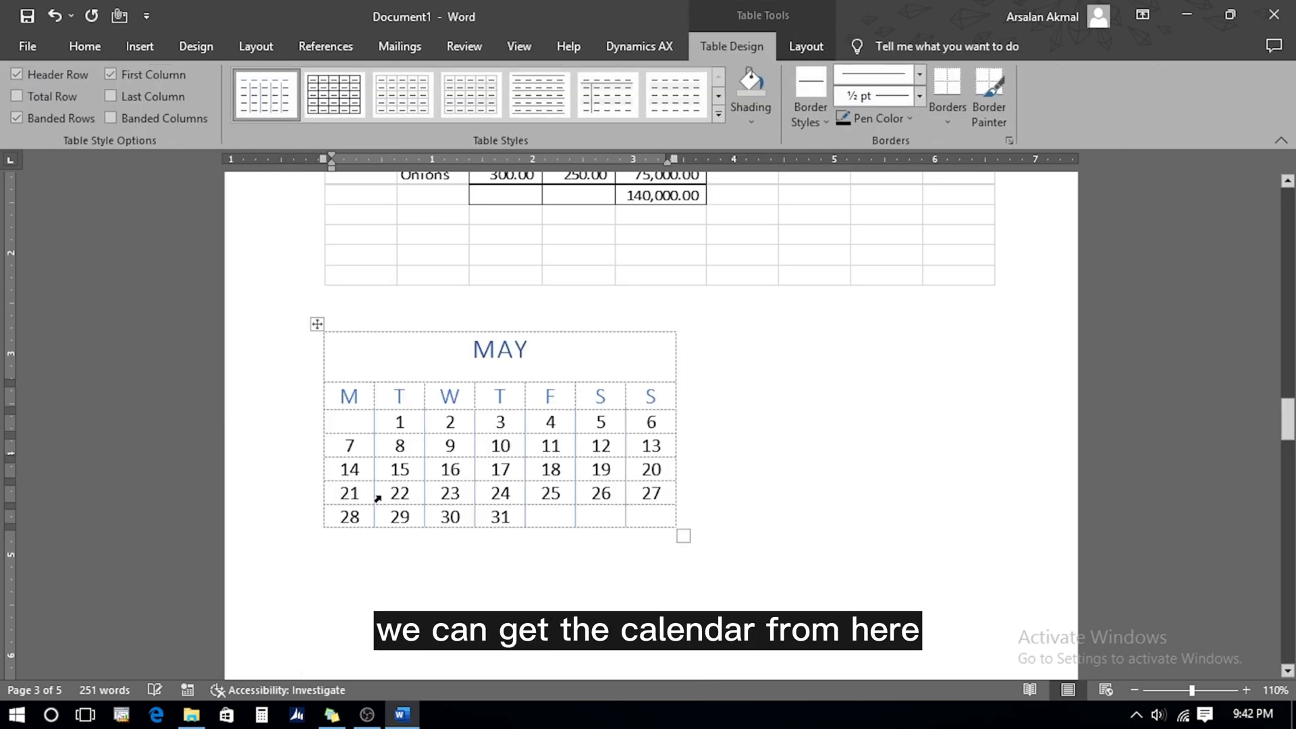
key("shift+Right")
key("shift+Right")
key("shift+Right")
type("JUNE")
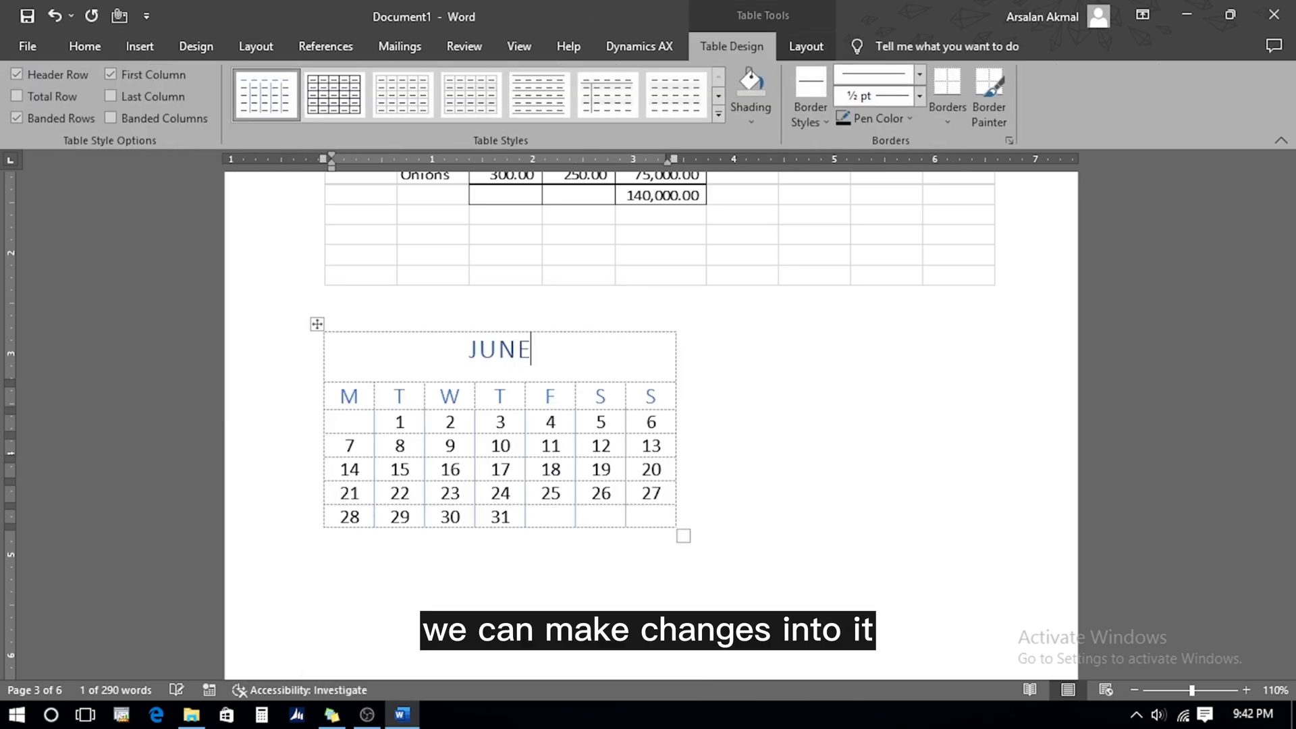
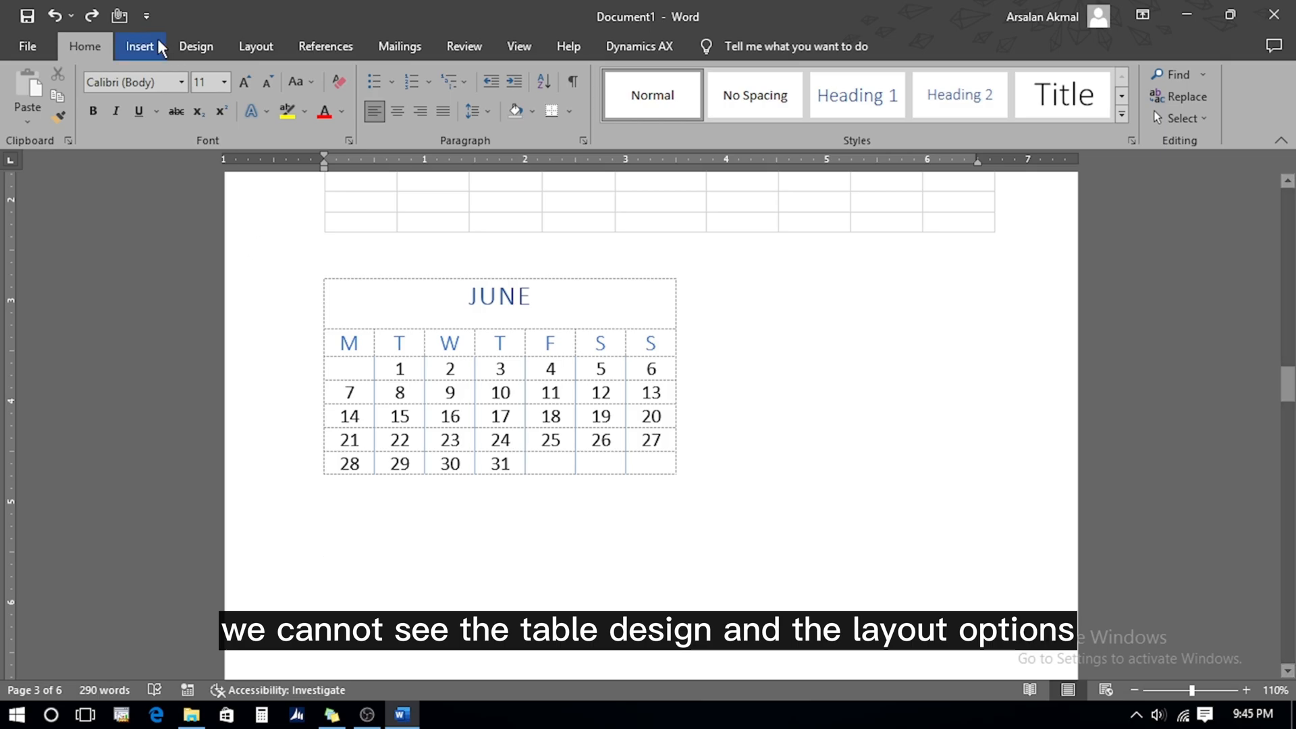
Insert a 5-column, 3-row table below the JUNE calendar
left_click(139, 46)
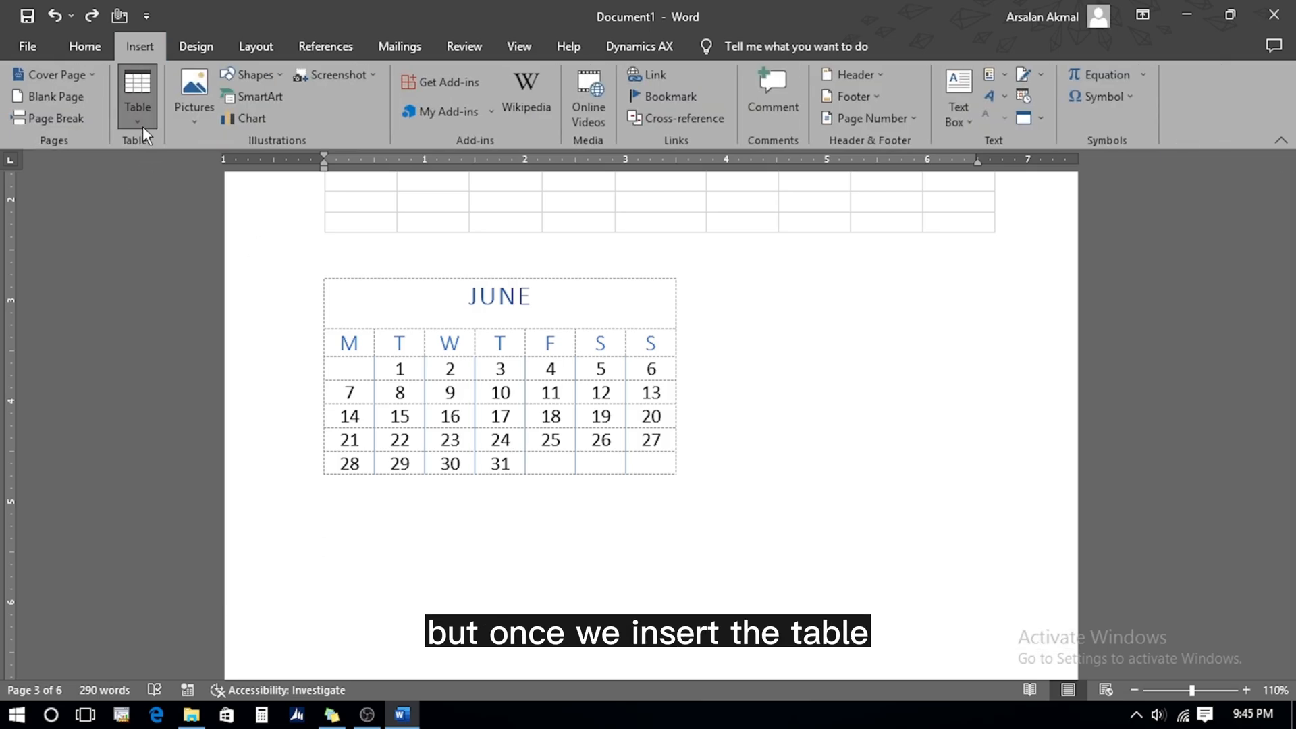
left_click(137, 101)
left_click(204, 211)
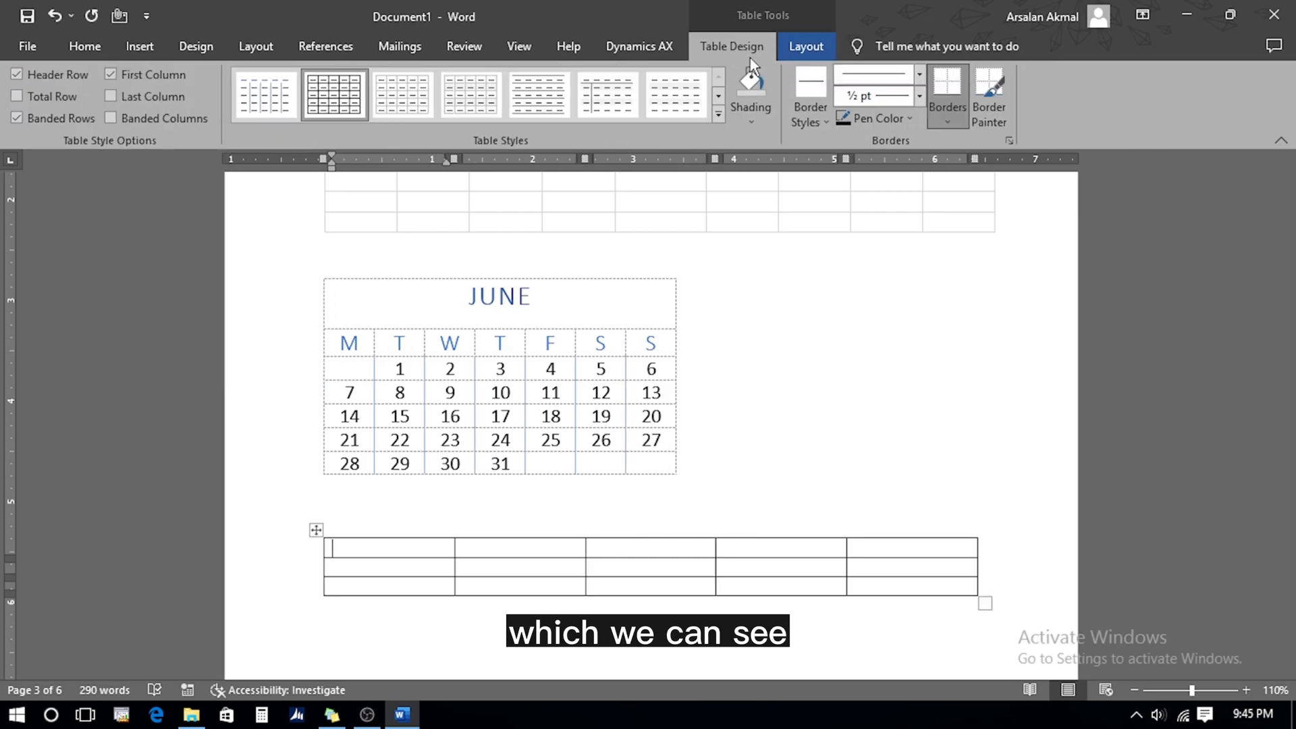
Apply a yellow Grid Table style to the new table and turn off Banded Rows
left_click(720, 114)
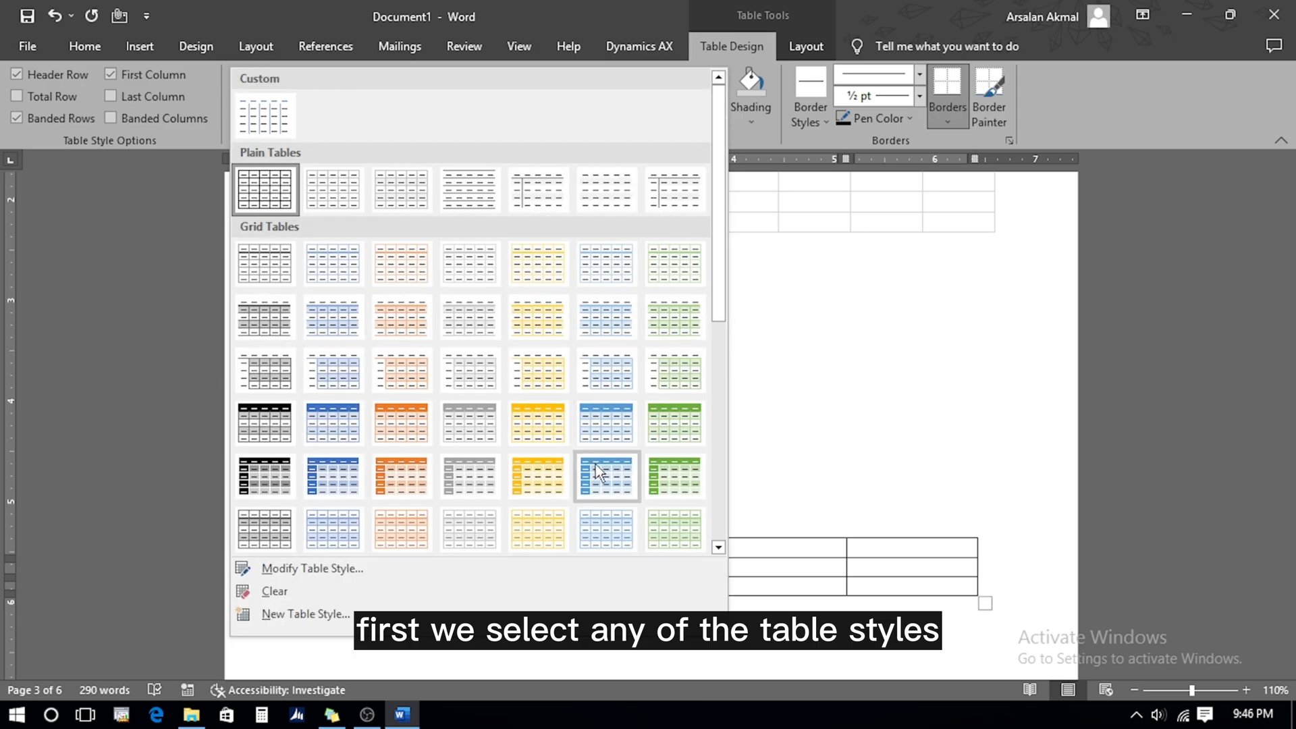
left_click(541, 477)
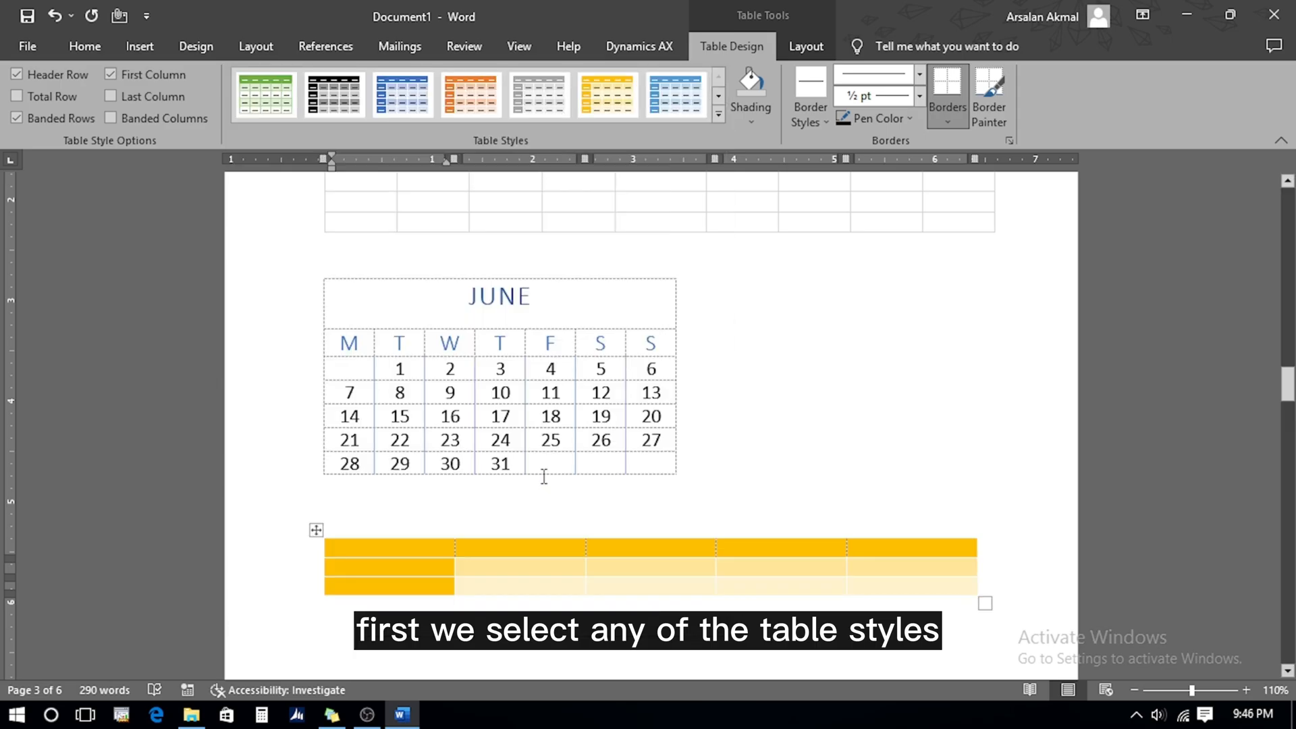
left_click(17, 74)
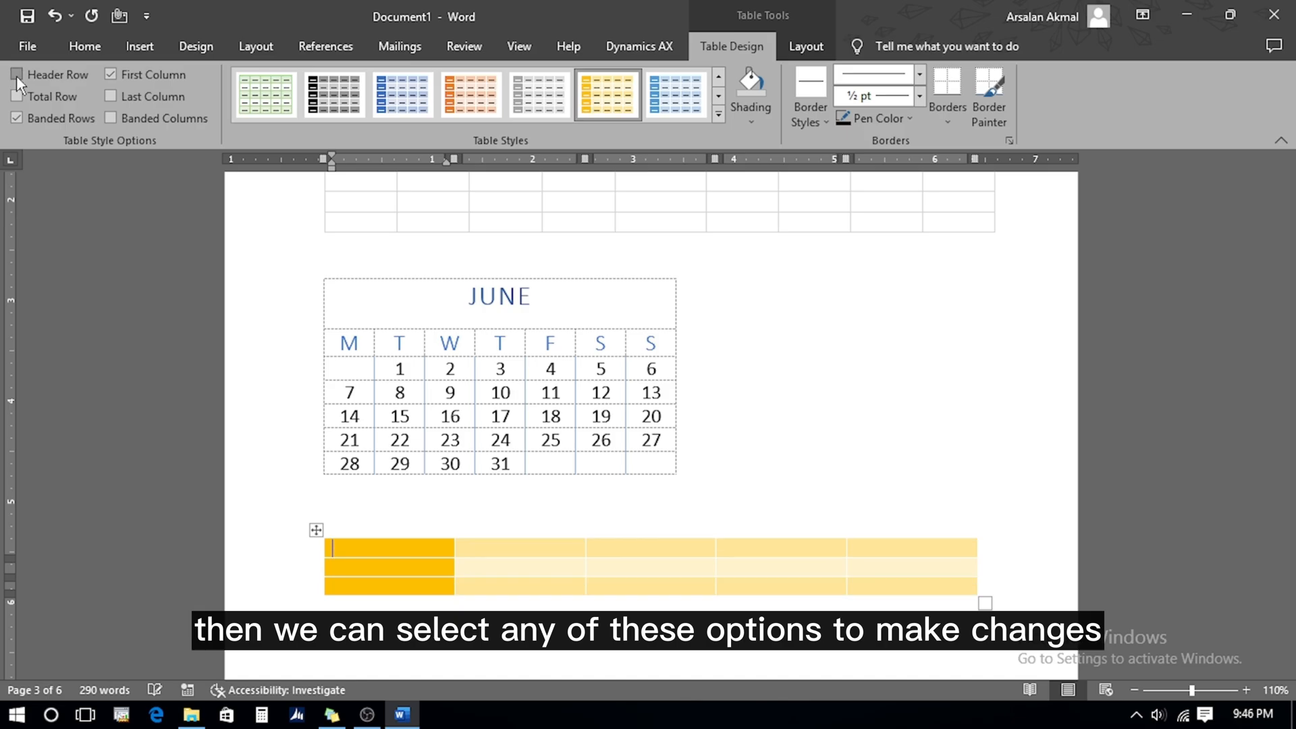
left_click(16, 74)
left_click(16, 96)
left_click(17, 96)
left_click(16, 118)
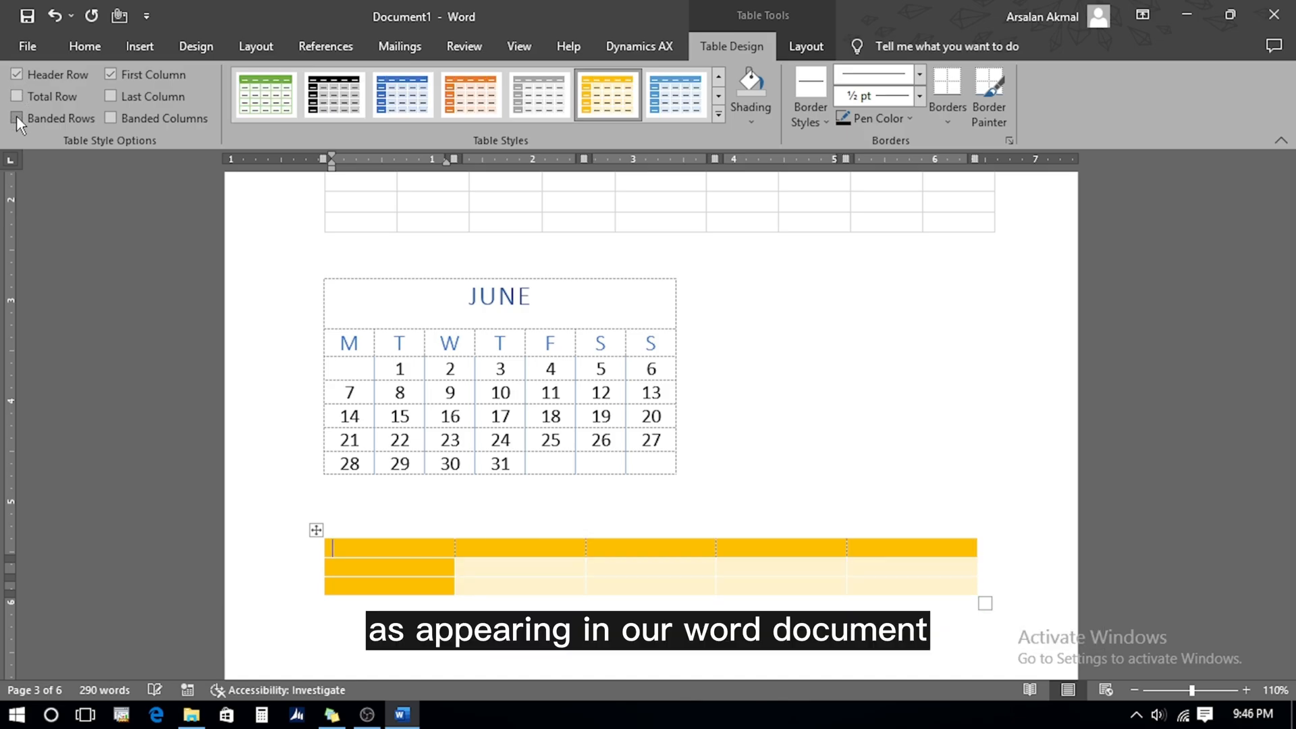
left_click(110, 78)
left_click(110, 79)
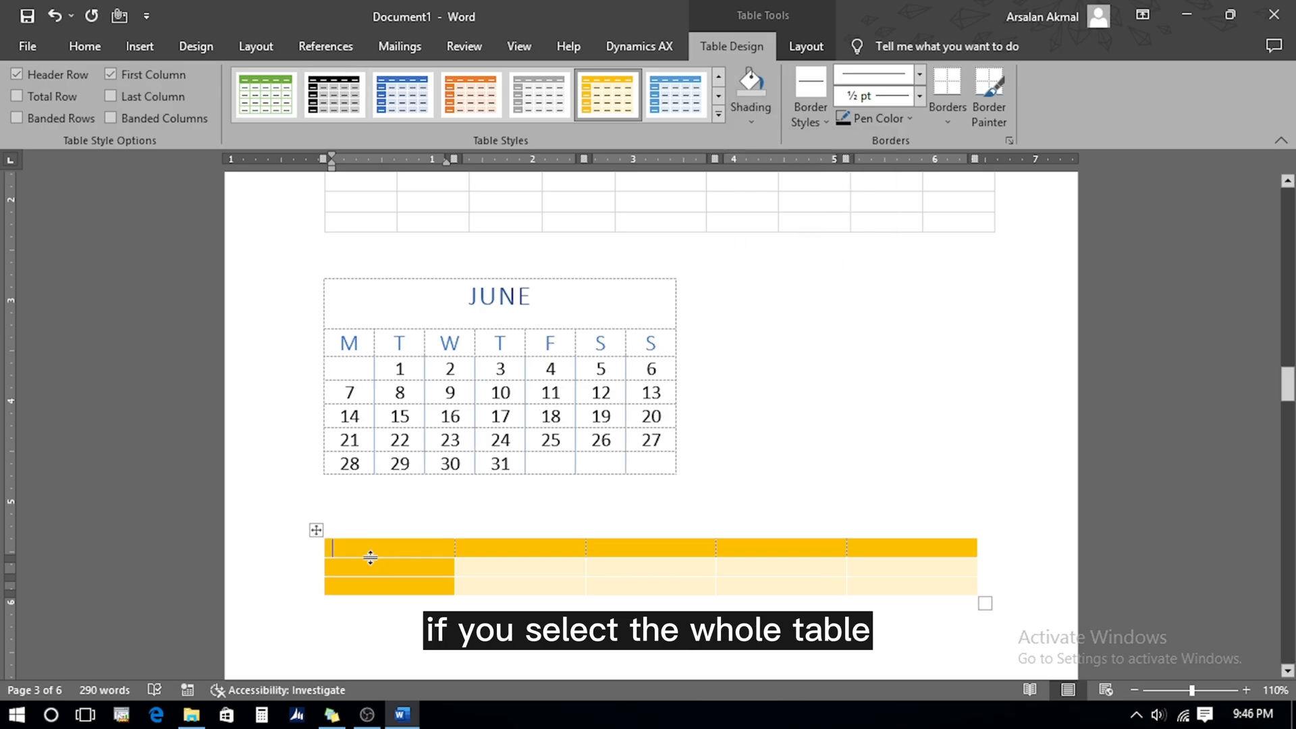
left_click(317, 532)
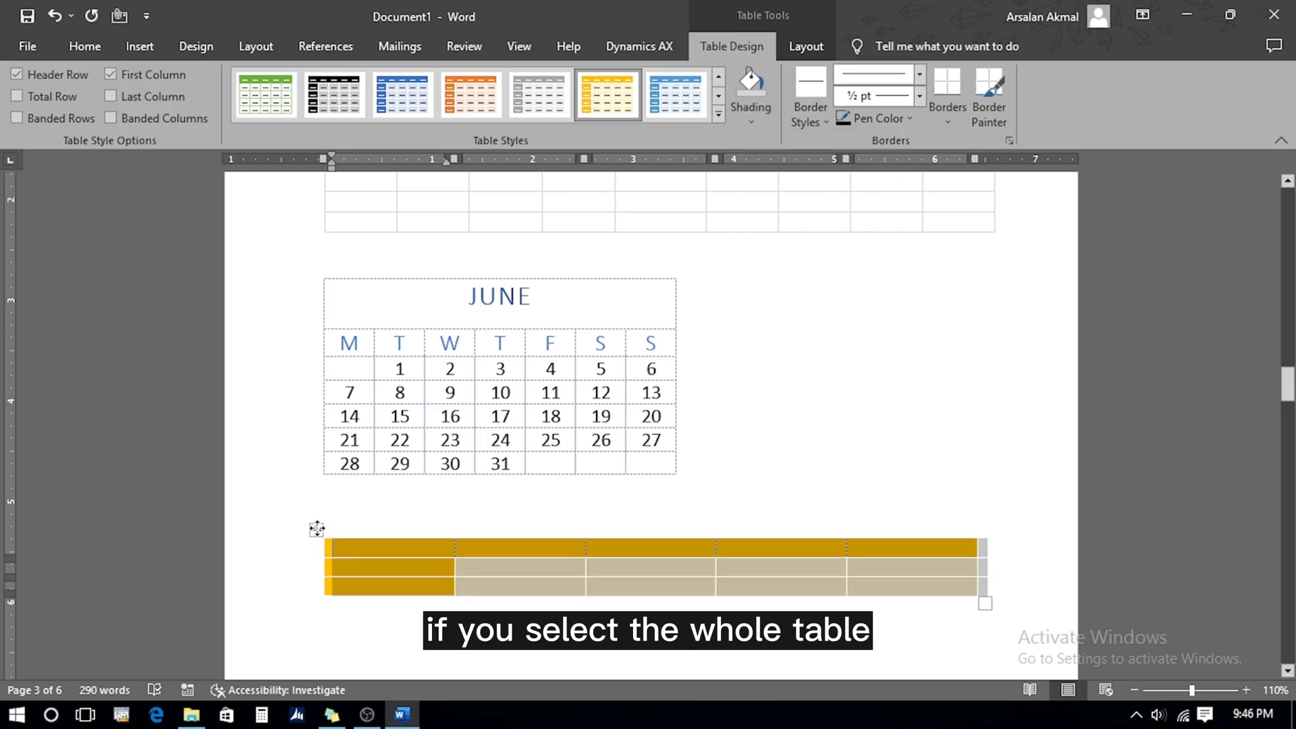
Shade the table peach and paint its top, left and right borders orange
left_click(744, 110)
left_click(819, 190)
left_click(810, 112)
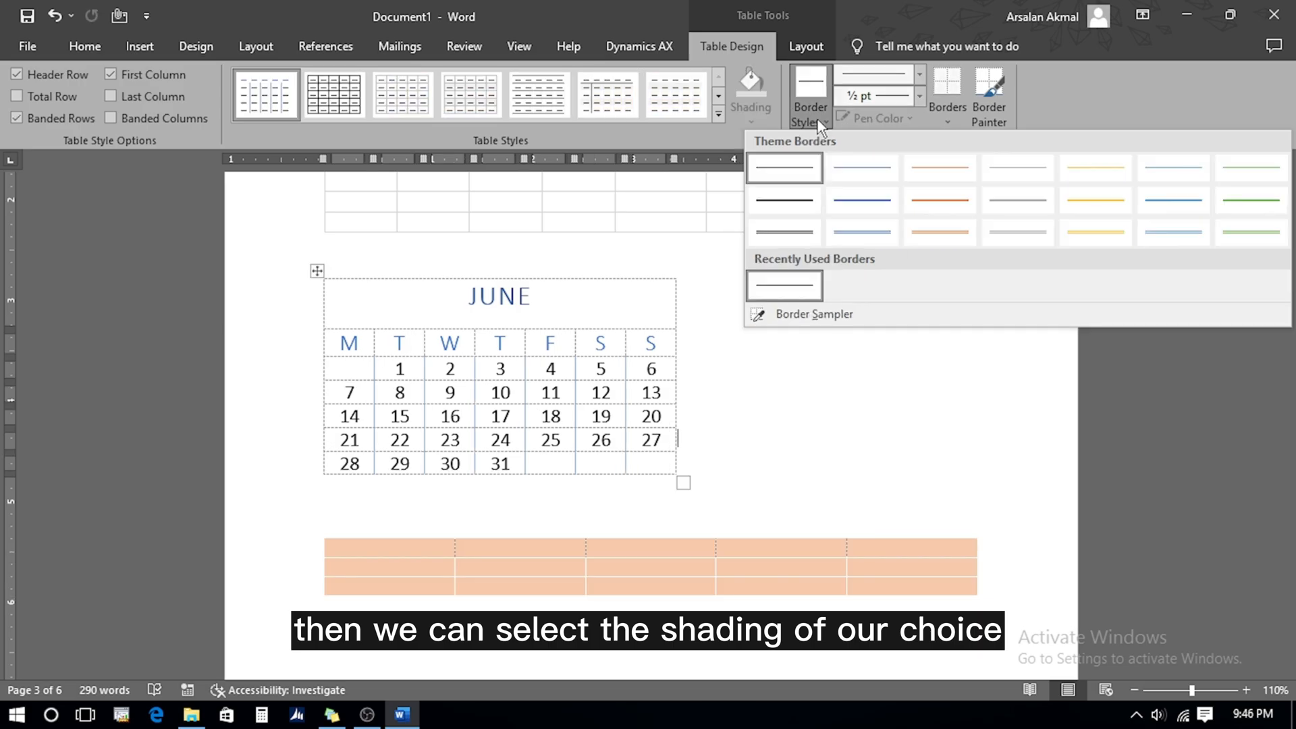
left_click(937, 204)
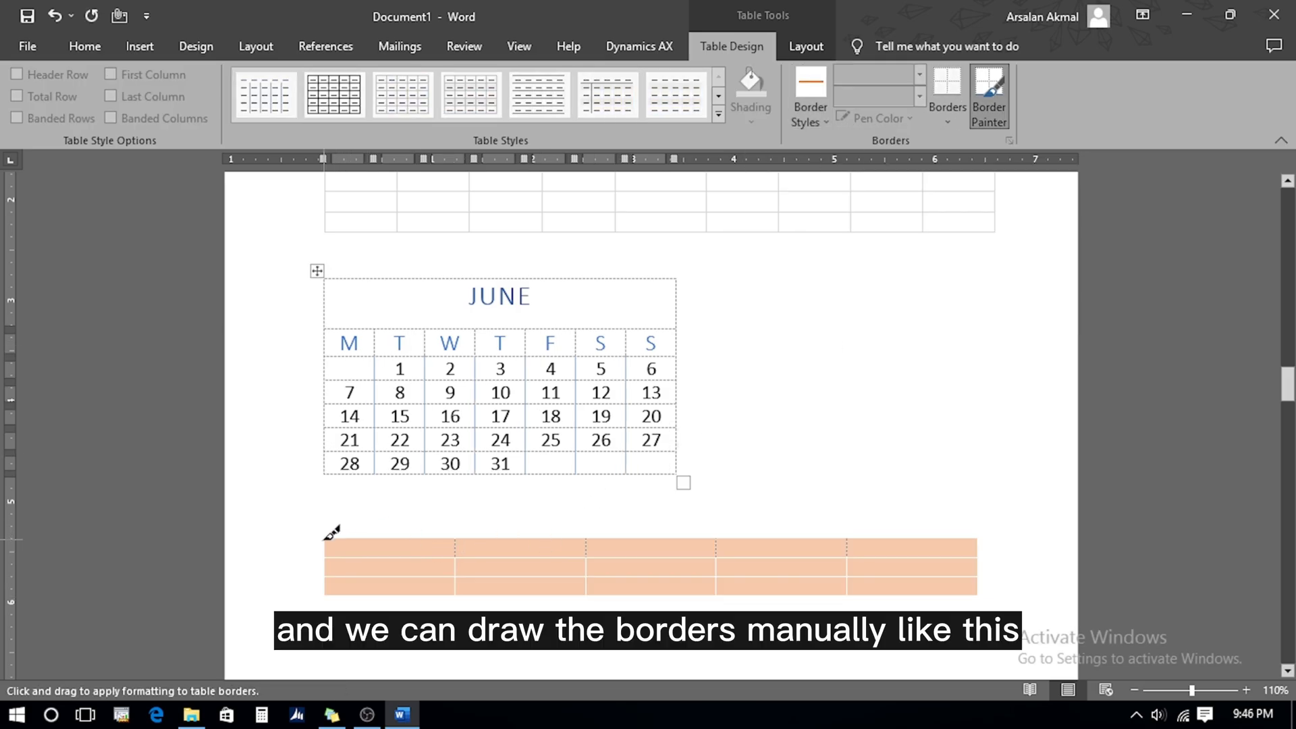
left_click_drag(324, 539, 978, 538)
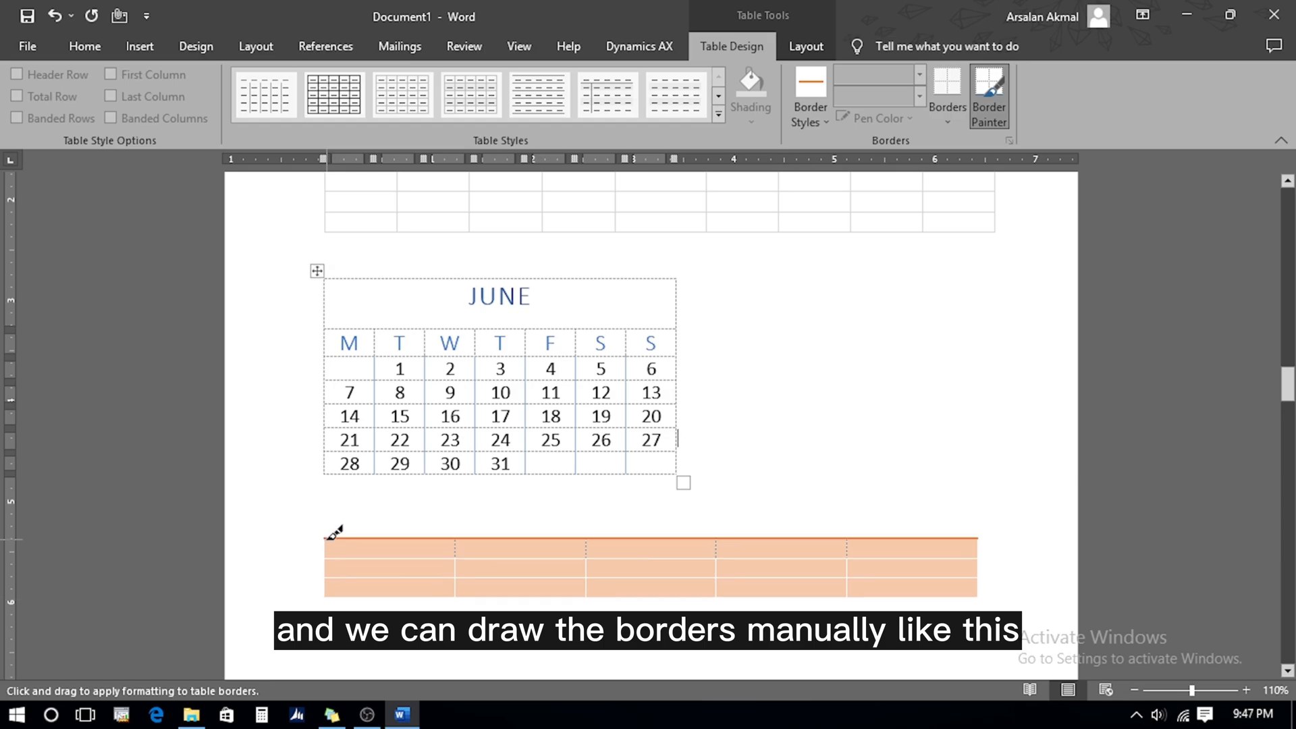
left_click_drag(326, 538, 325, 597)
left_click_drag(976, 540, 977, 591)
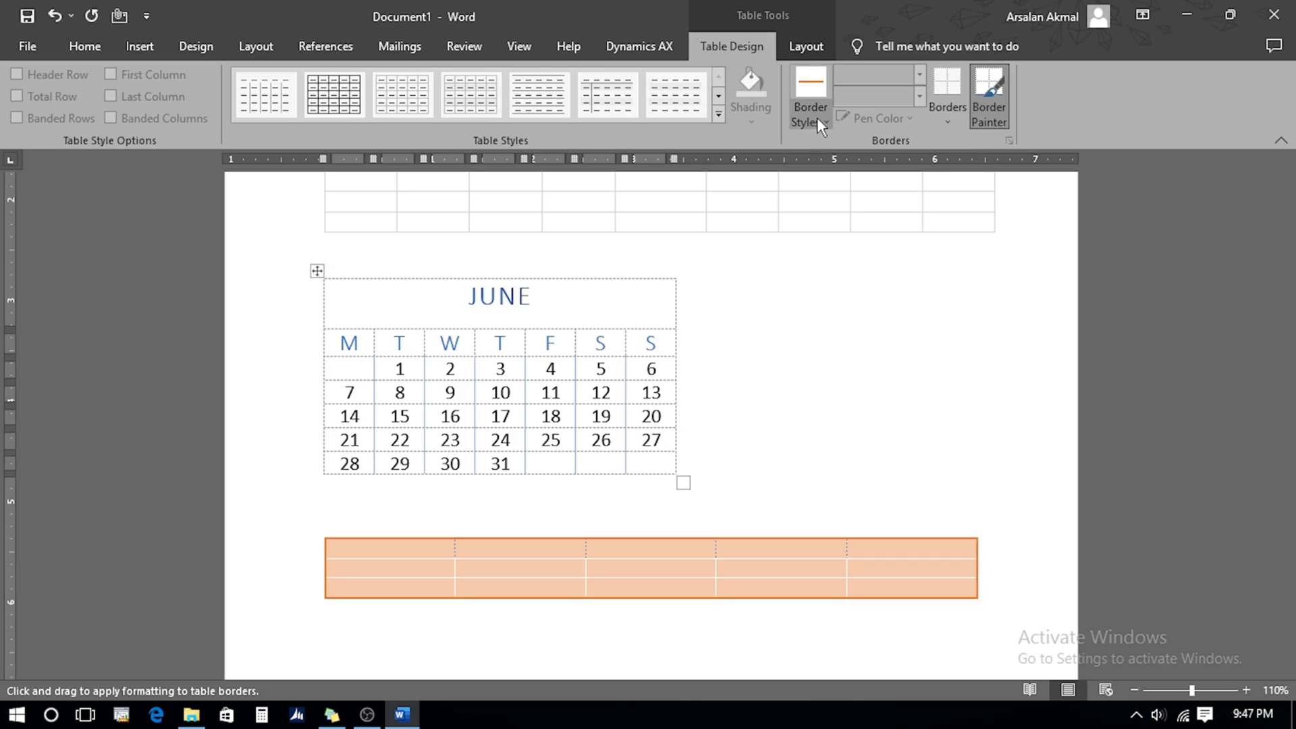
Paint an orange double-line border after the table's first column
left_click(817, 116)
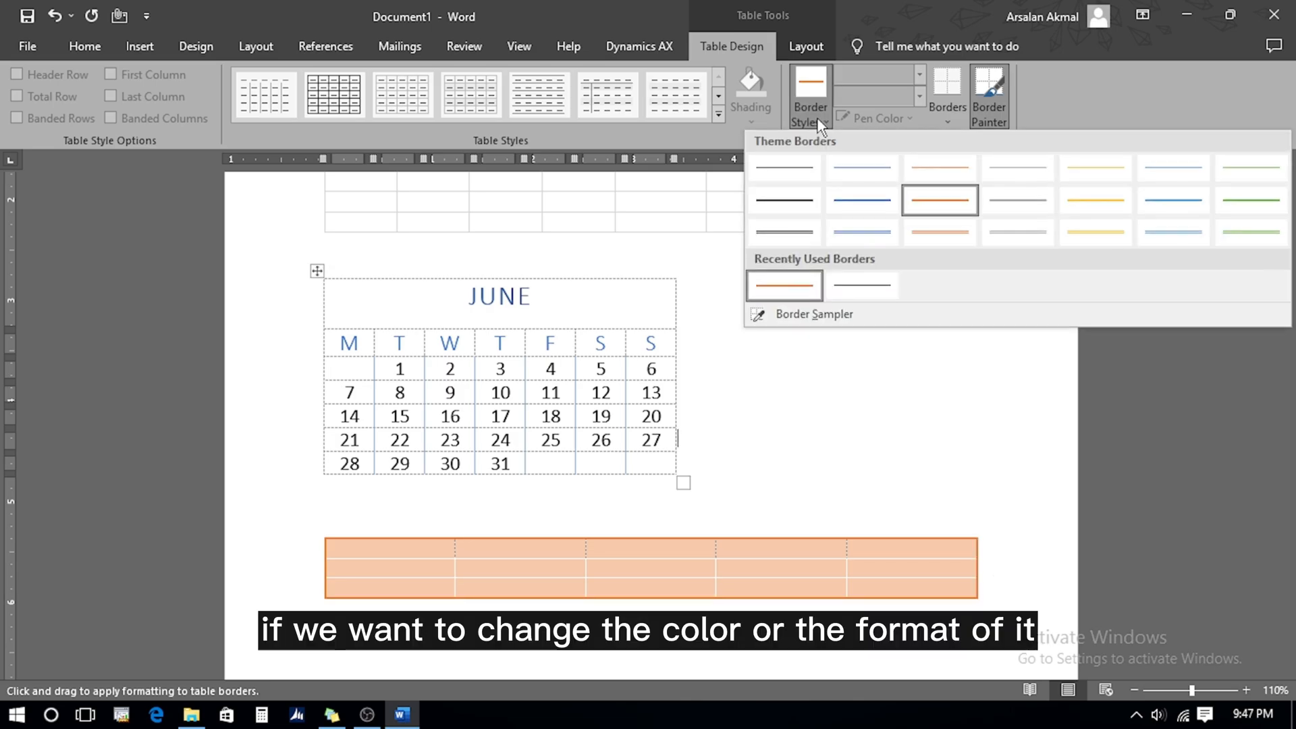
left_click(925, 236)
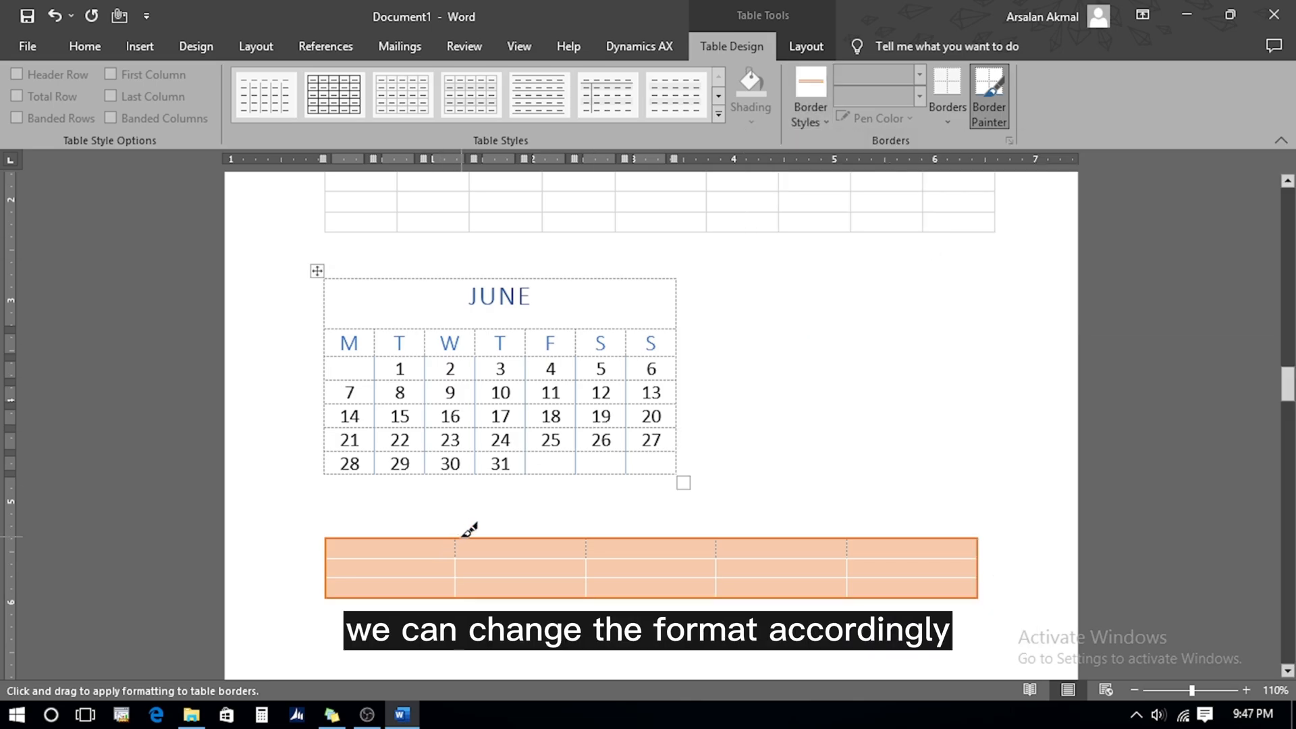
left_click_drag(457, 540, 462, 590)
key("Escape")
left_click(383, 564)
Select the whole peach table and set its alignment to Right in Table Properties
left_click(805, 47)
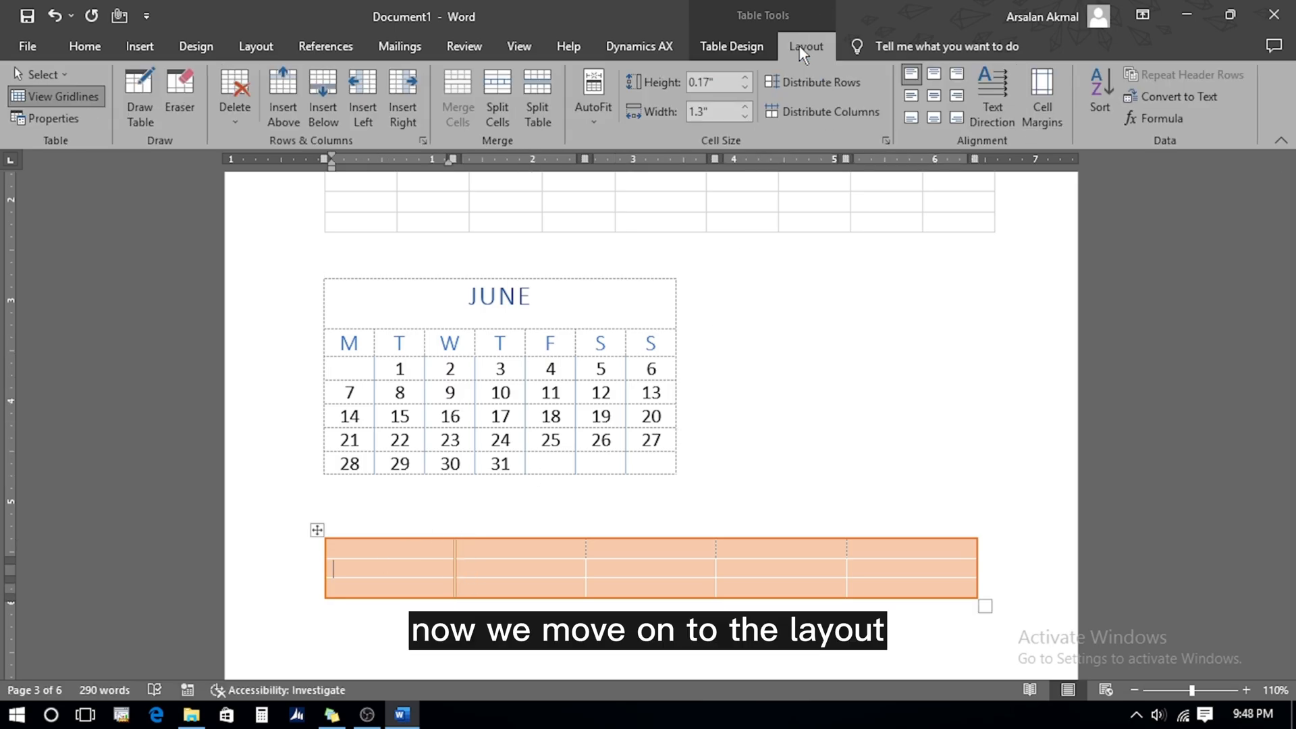
left_click(65, 74)
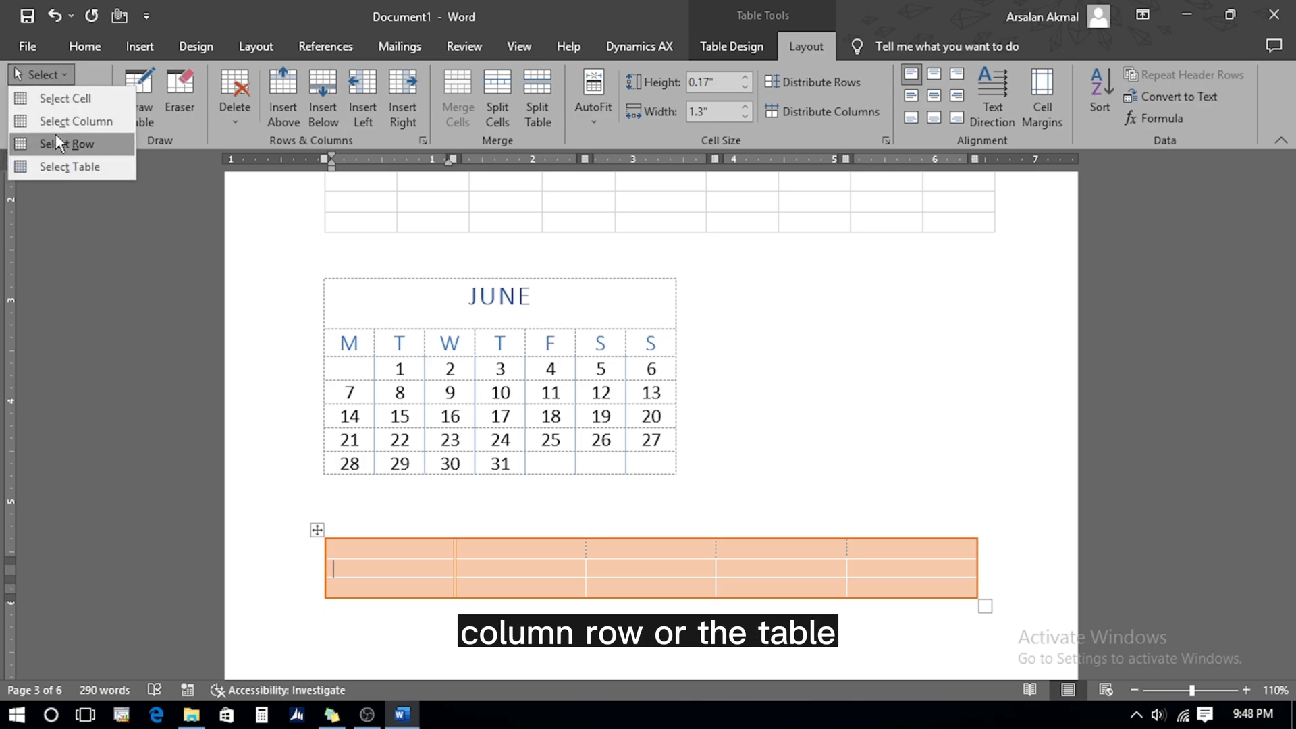
left_click(78, 169)
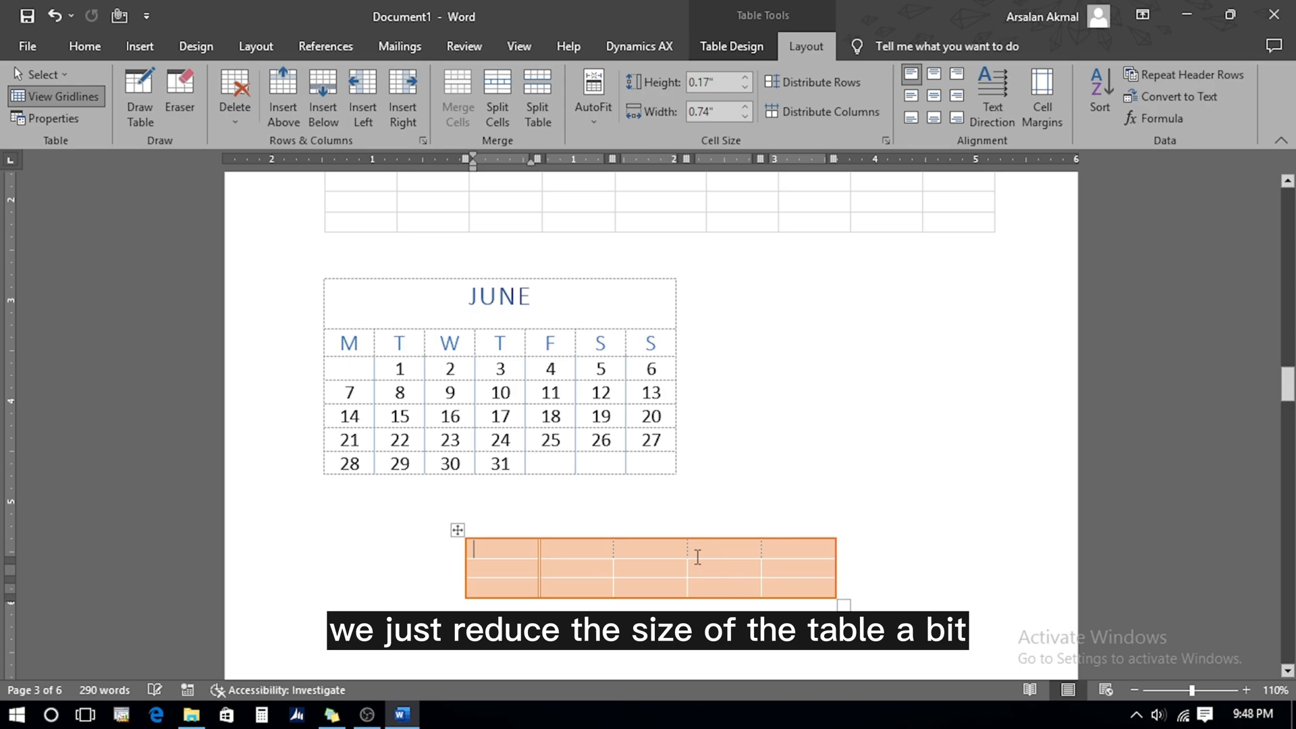
left_click(48, 119)
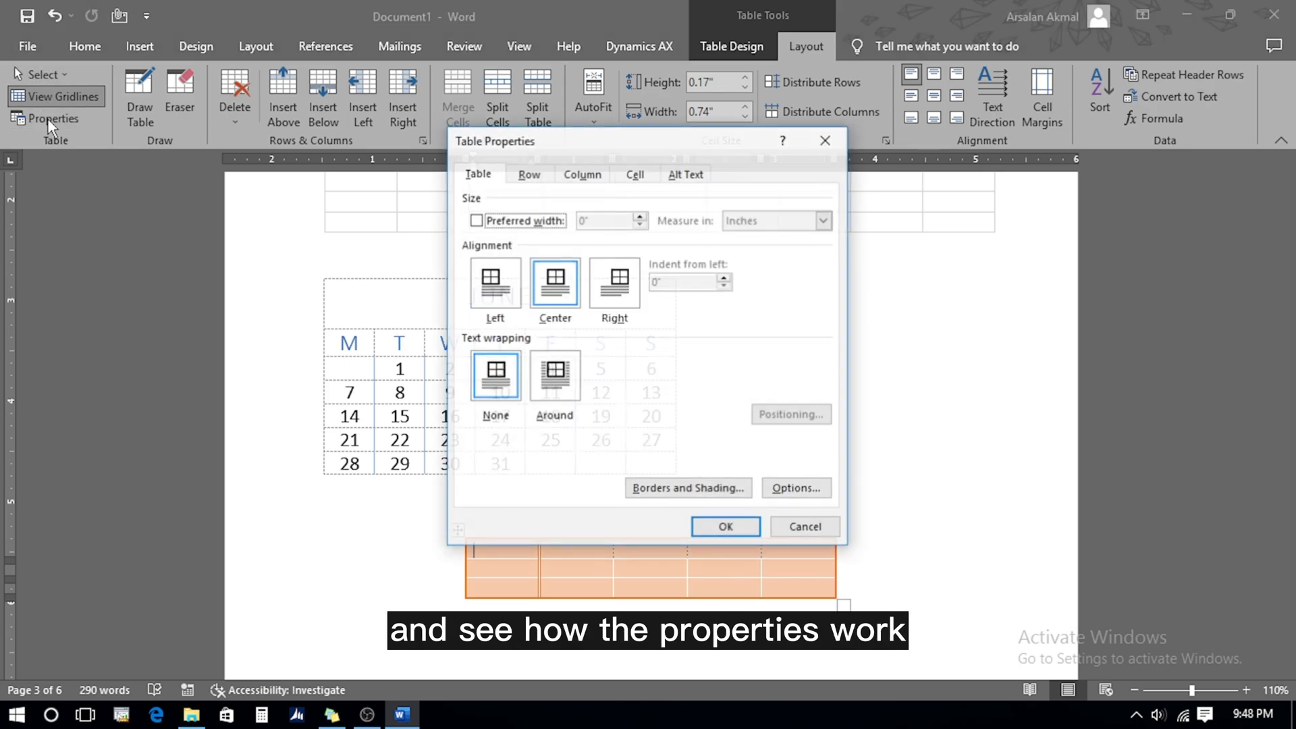
left_click(614, 283)
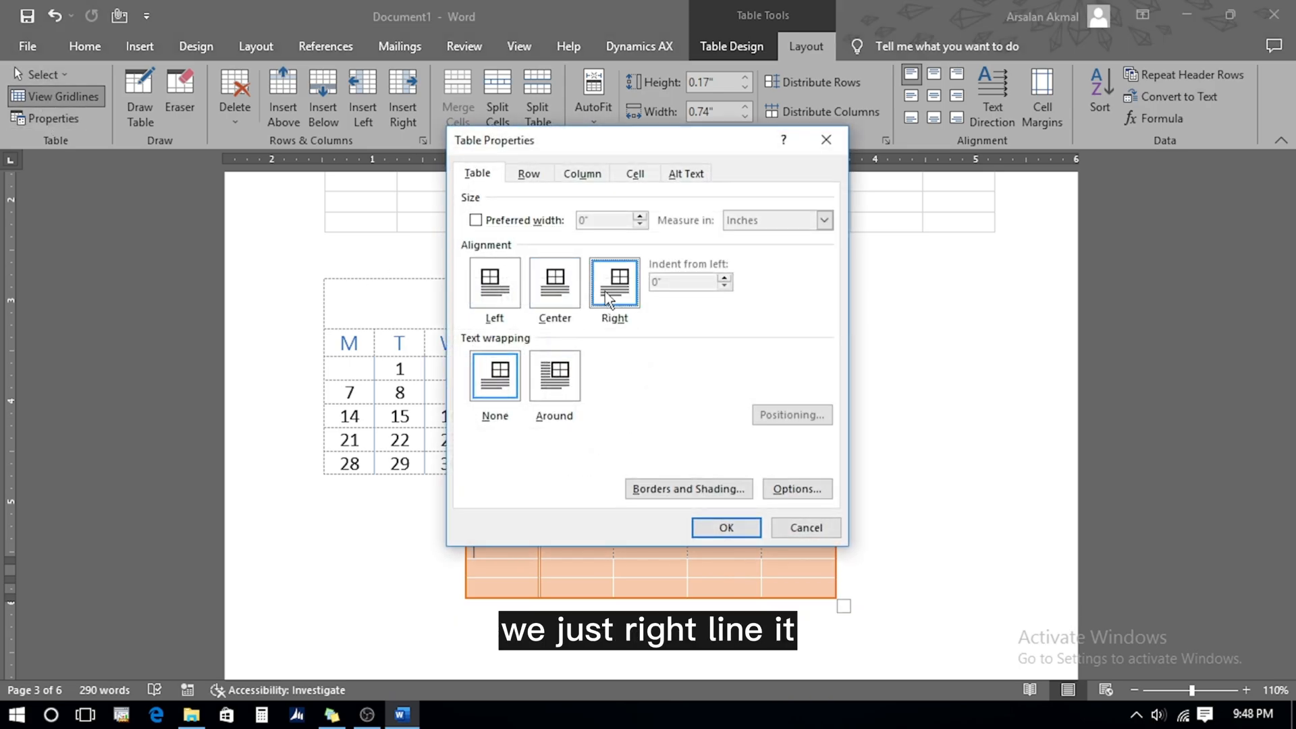
left_click(728, 527)
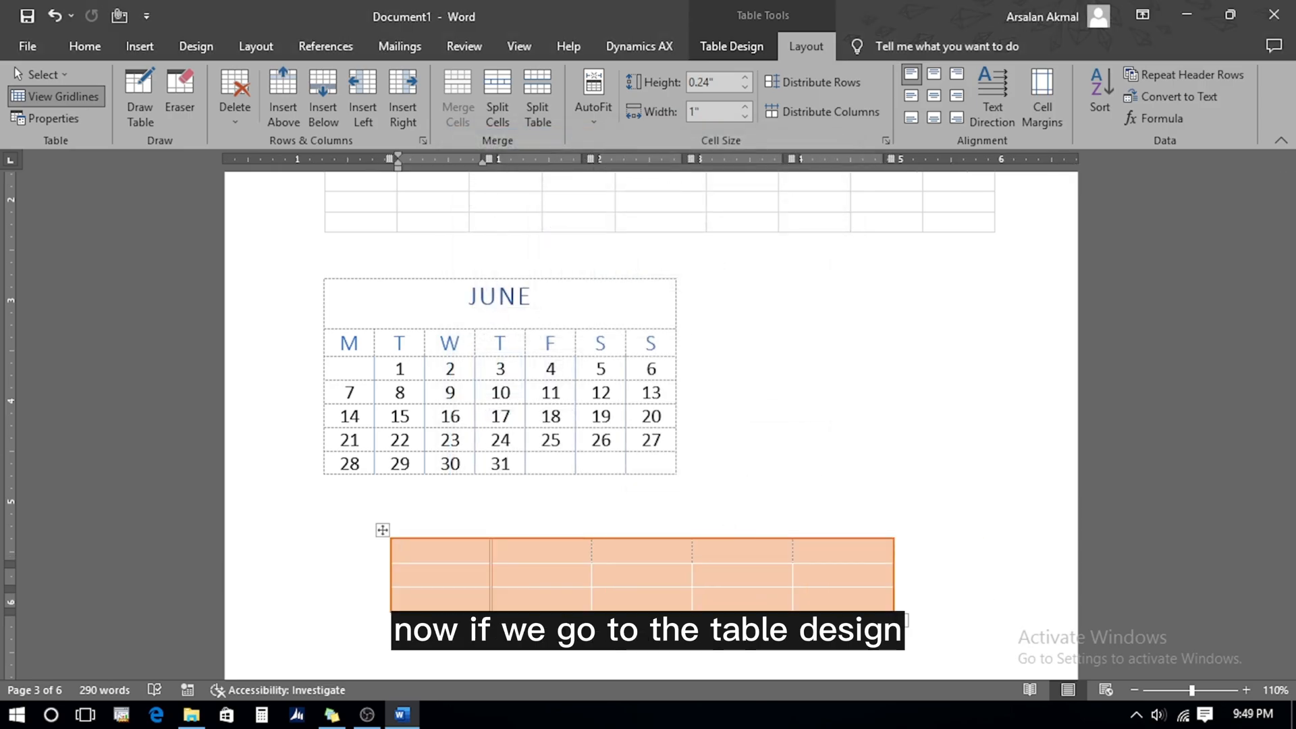
Remove all borders from the peach table with No Border
left_click(383, 530)
left_click(721, 42)
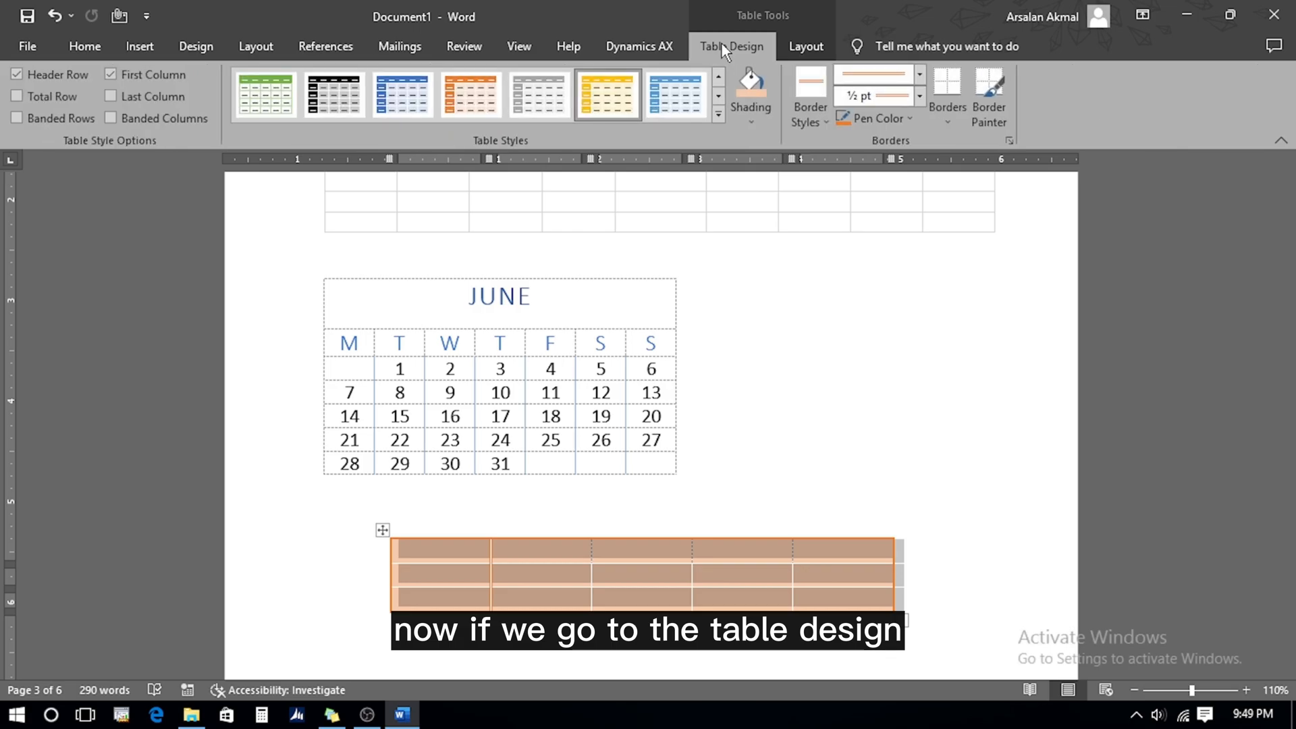
left_click(950, 120)
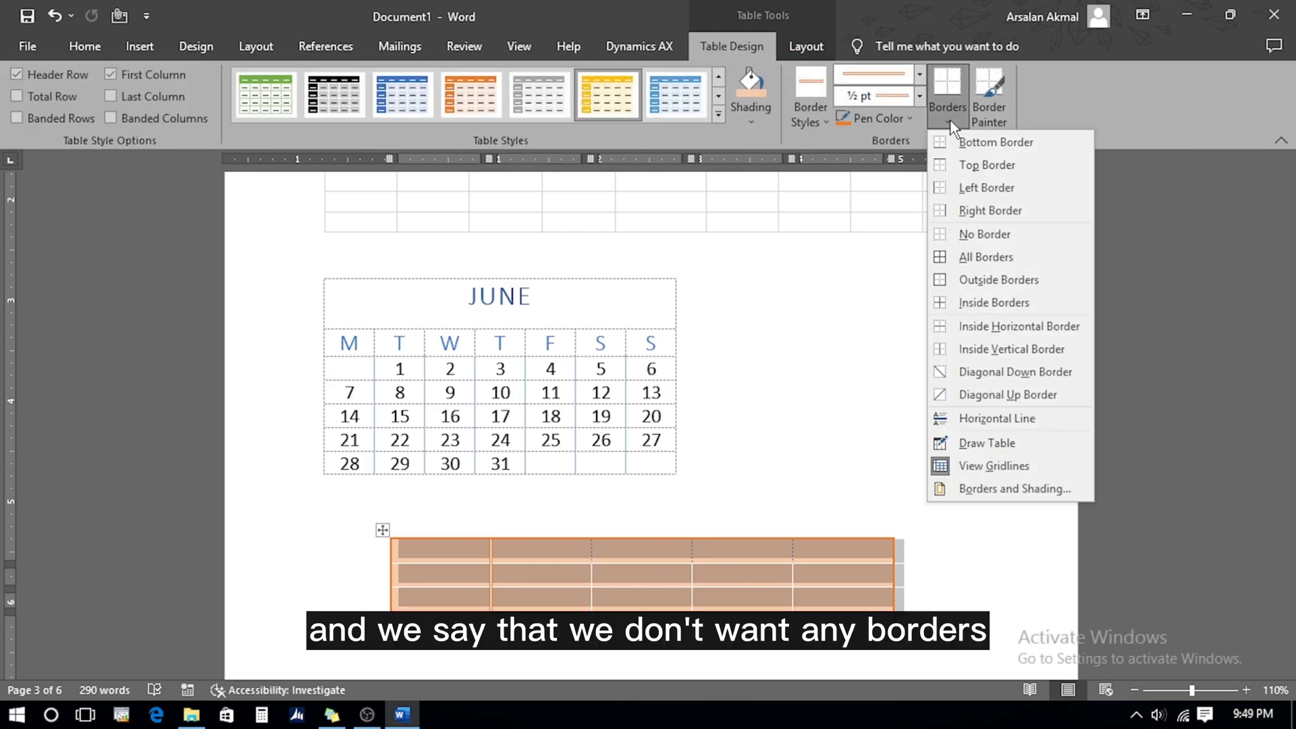
left_click(973, 234)
Hide the table gridlines and open the page's print preview
left_click(805, 47)
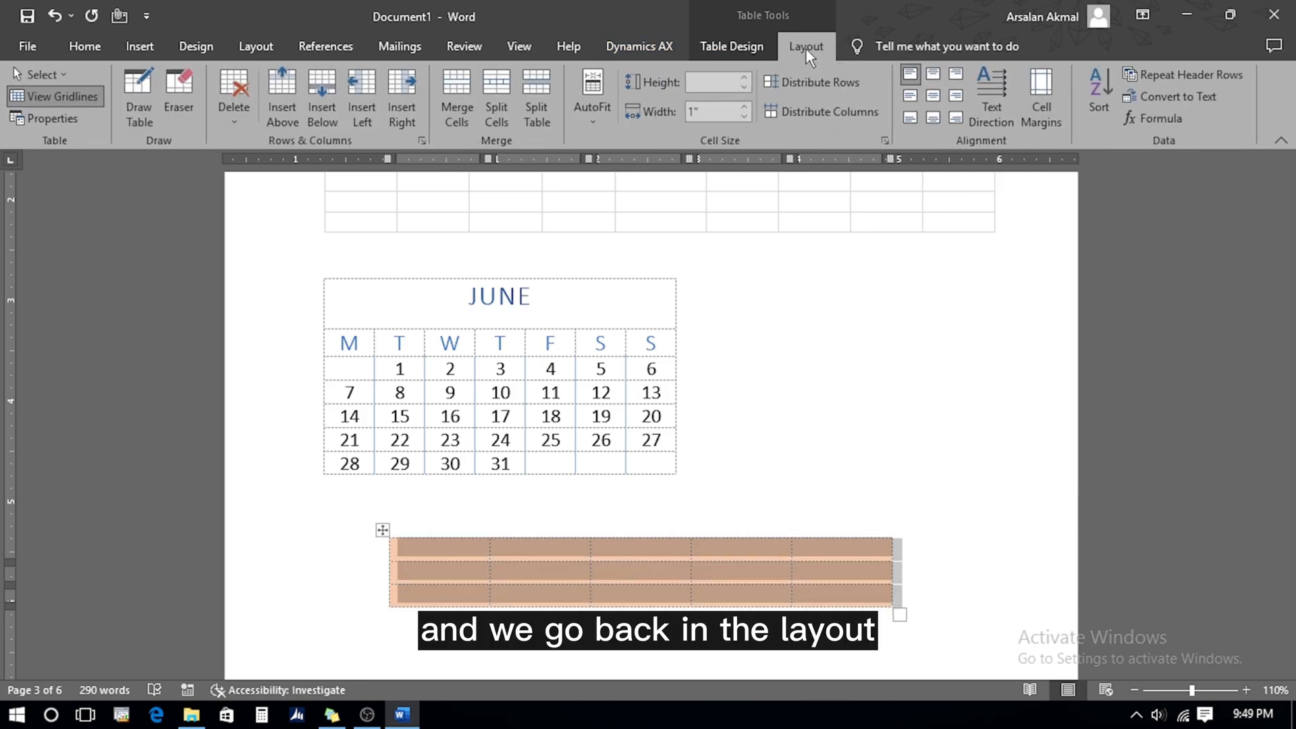
left_click(50, 95)
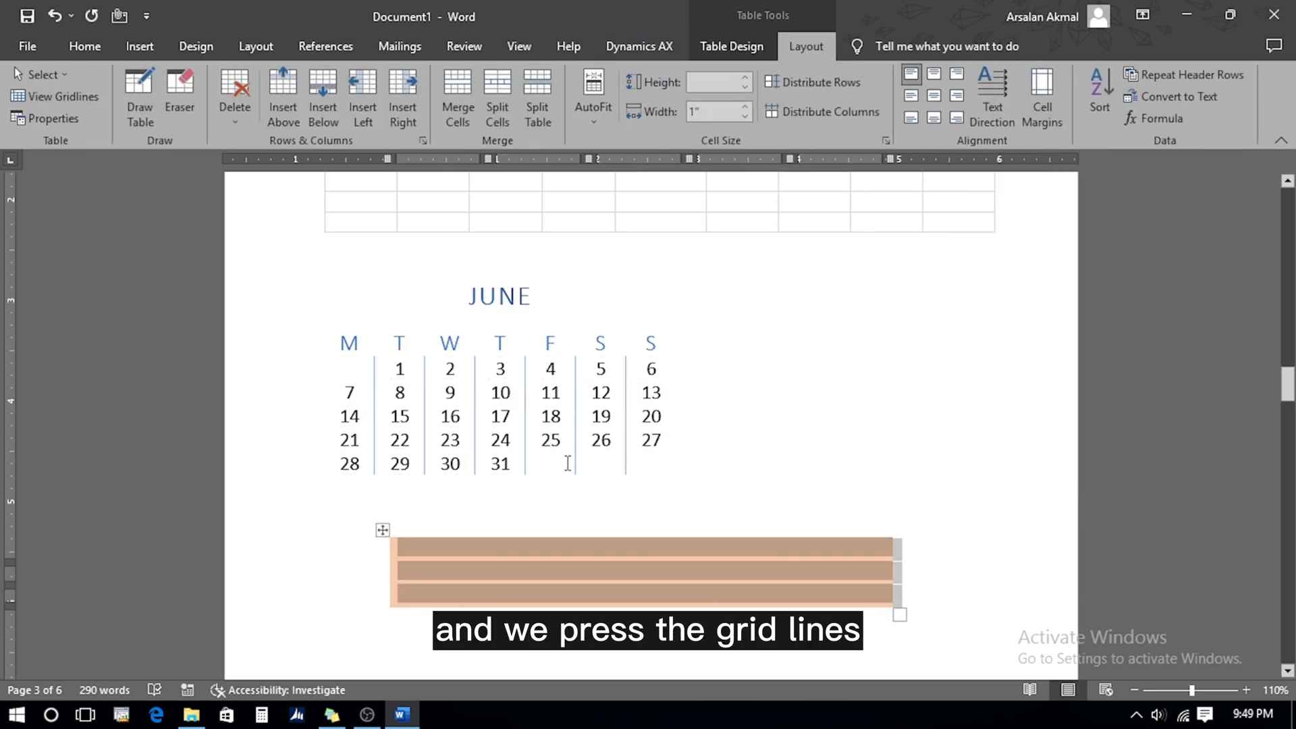
left_click(580, 516)
left_click(466, 552)
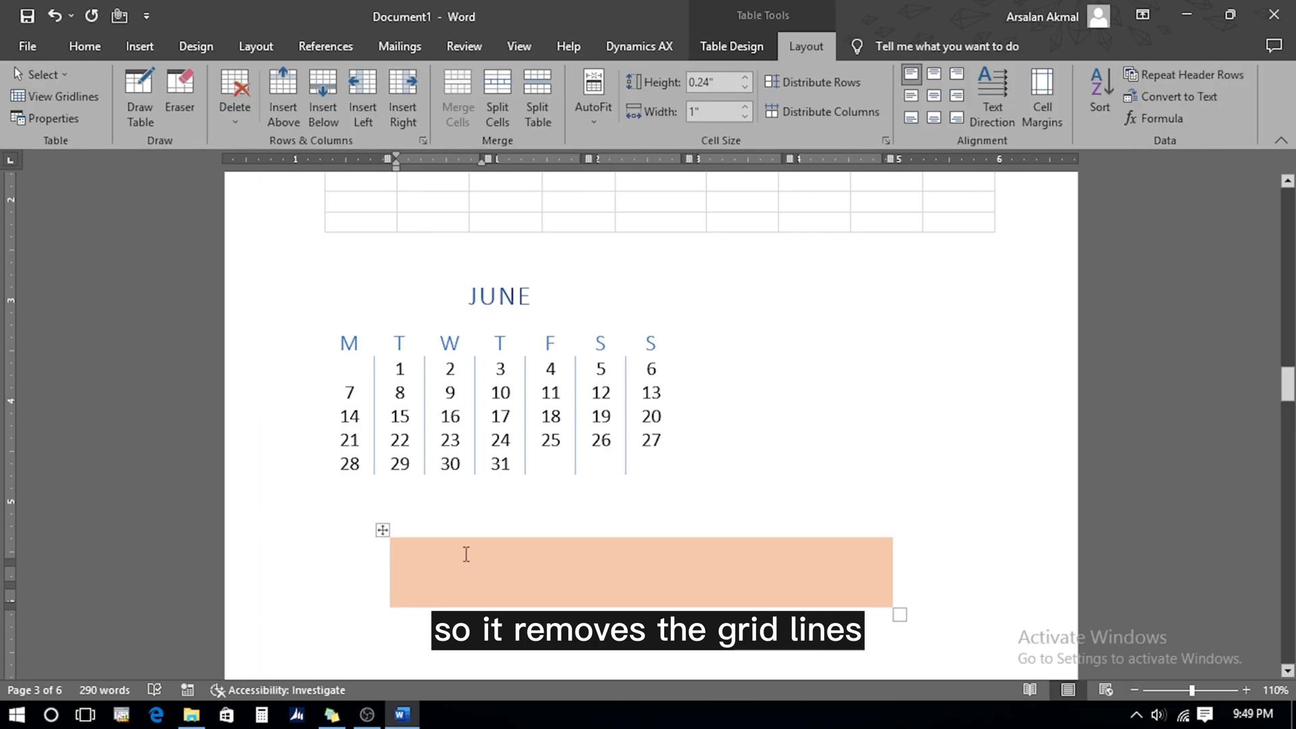
key("ctrl+p")
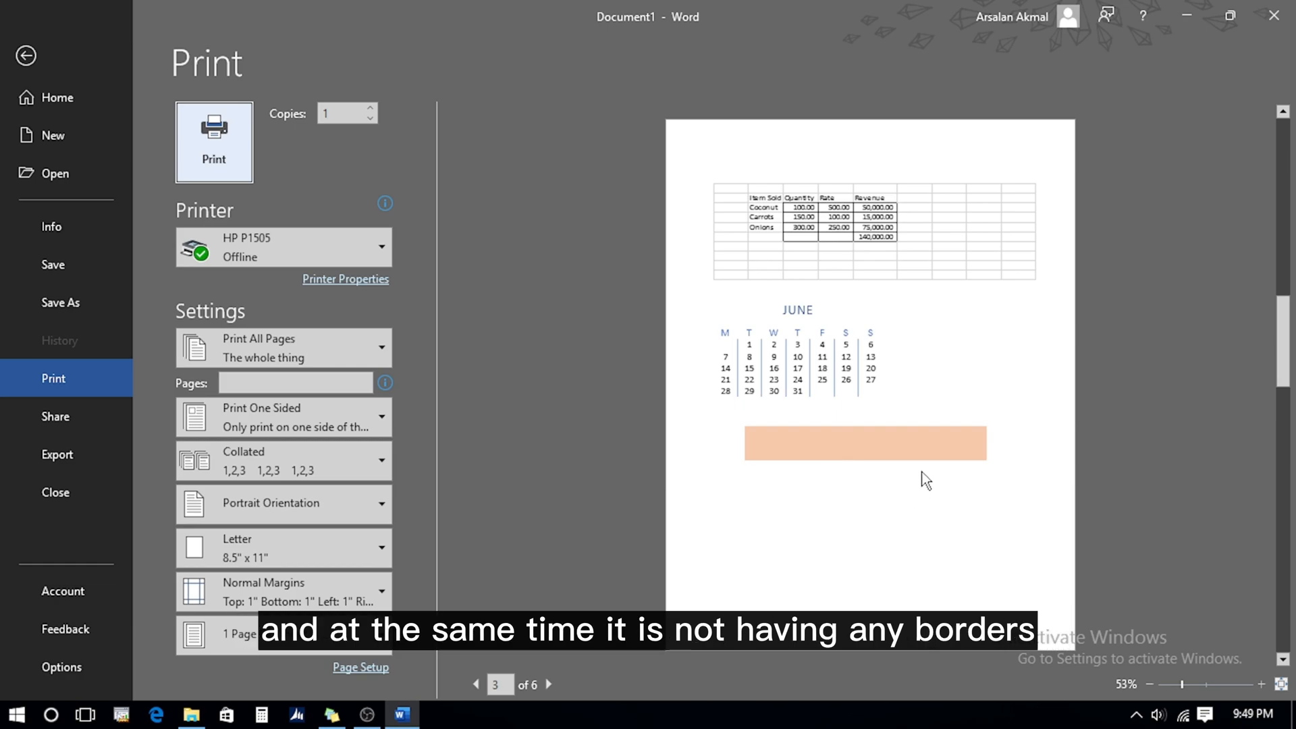
Turn table gridlines back on and recheck the page in print preview
key("Escape")
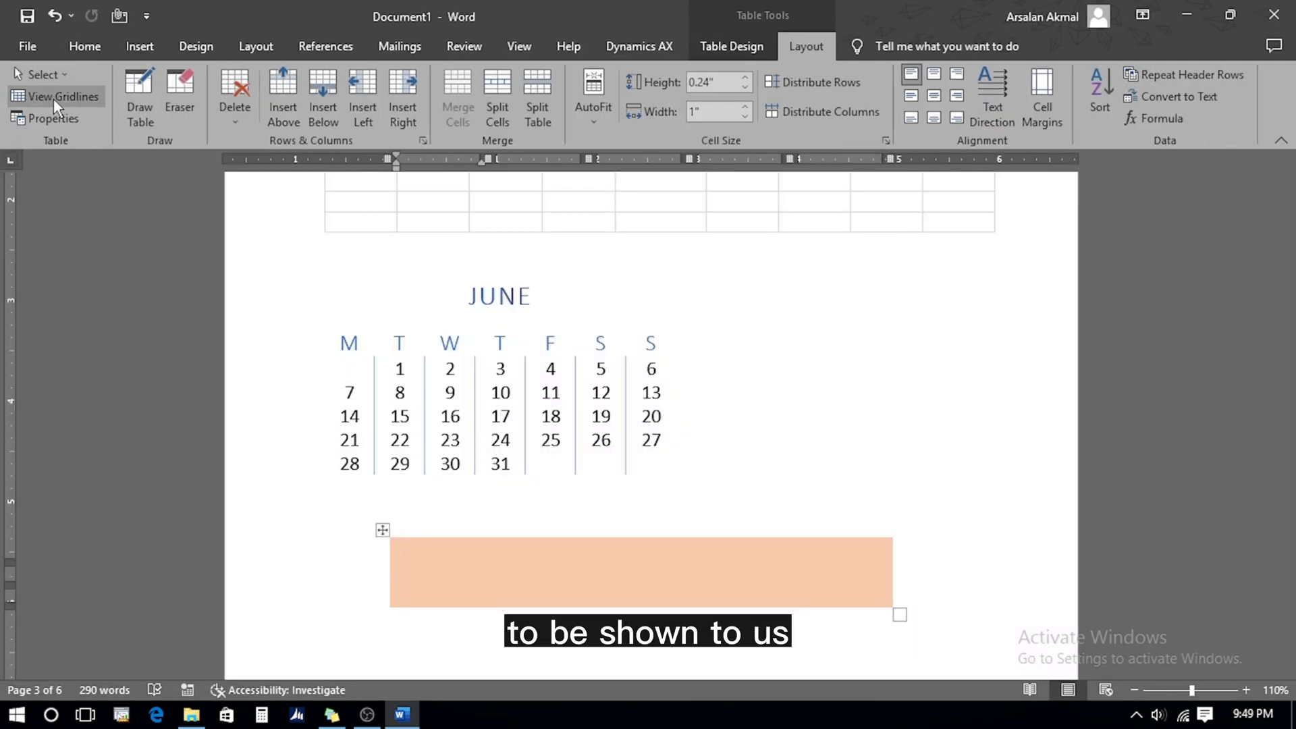
left_click(54, 99)
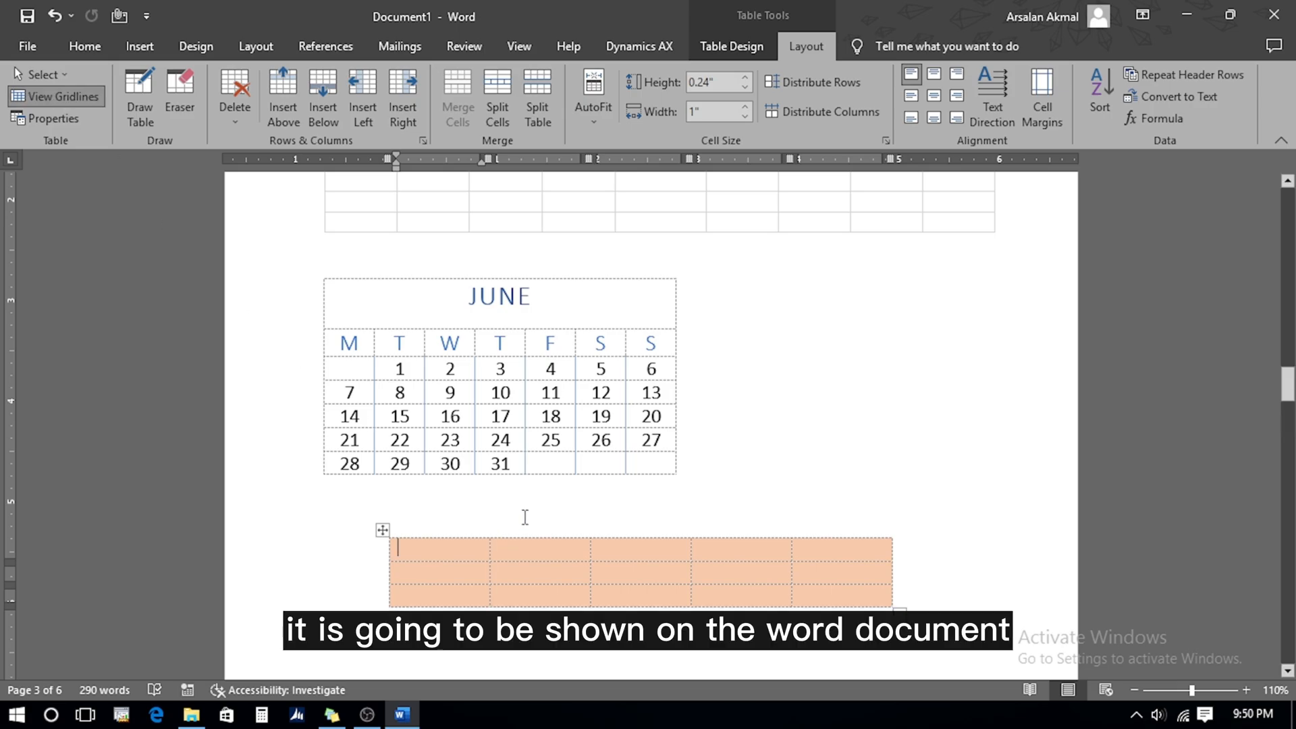
key("ctrl+p")
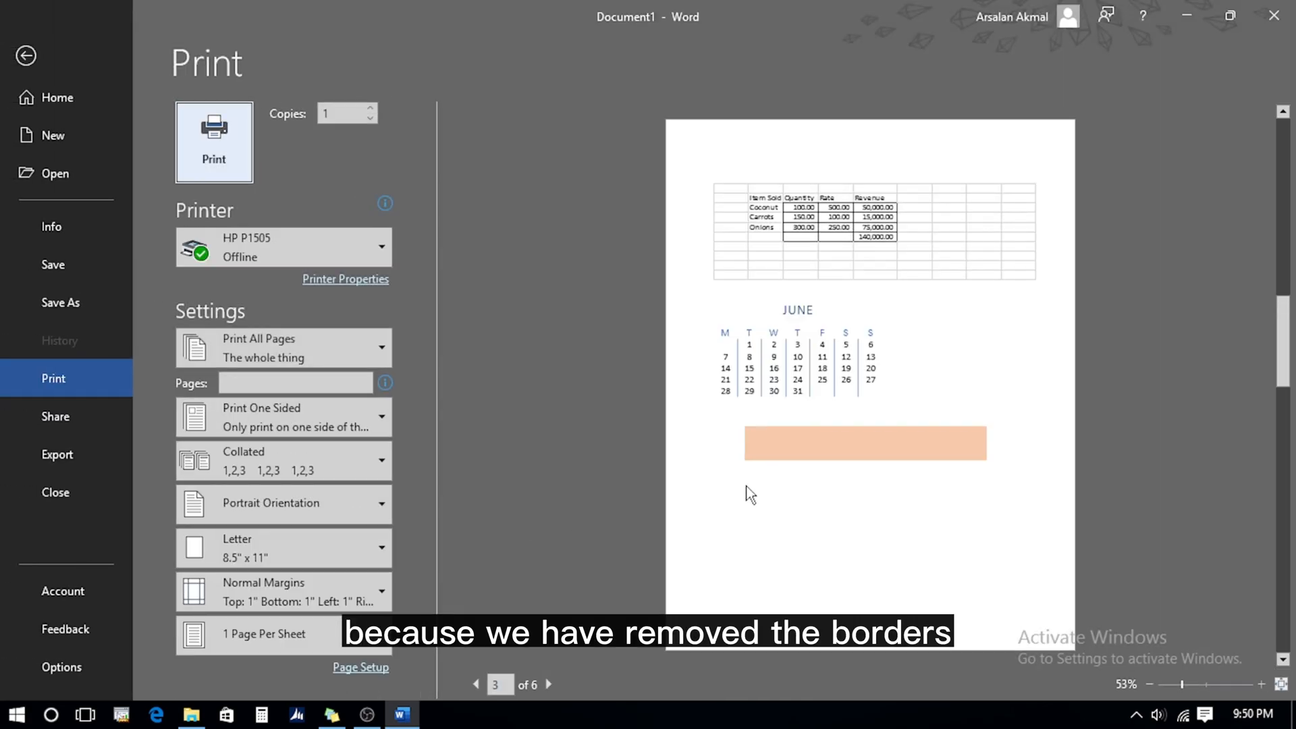
key("Escape")
left_click(724, 52)
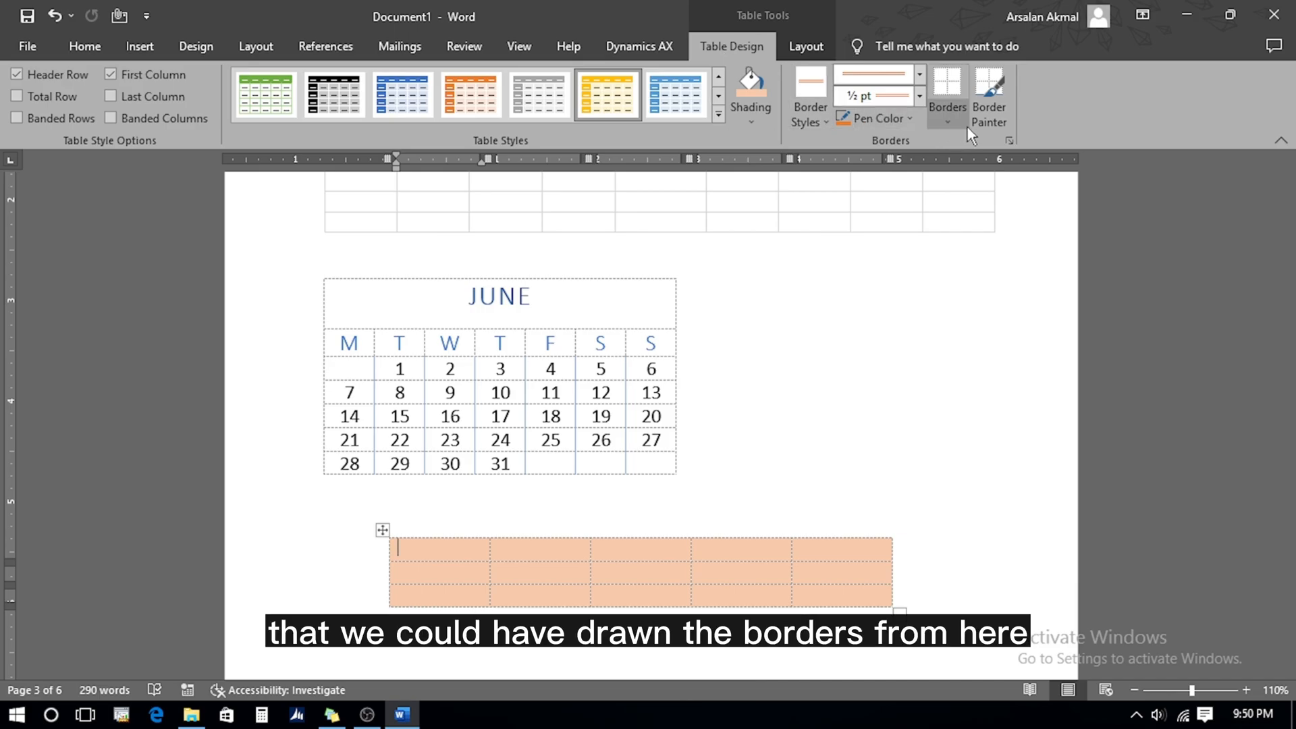
left_click(798, 44)
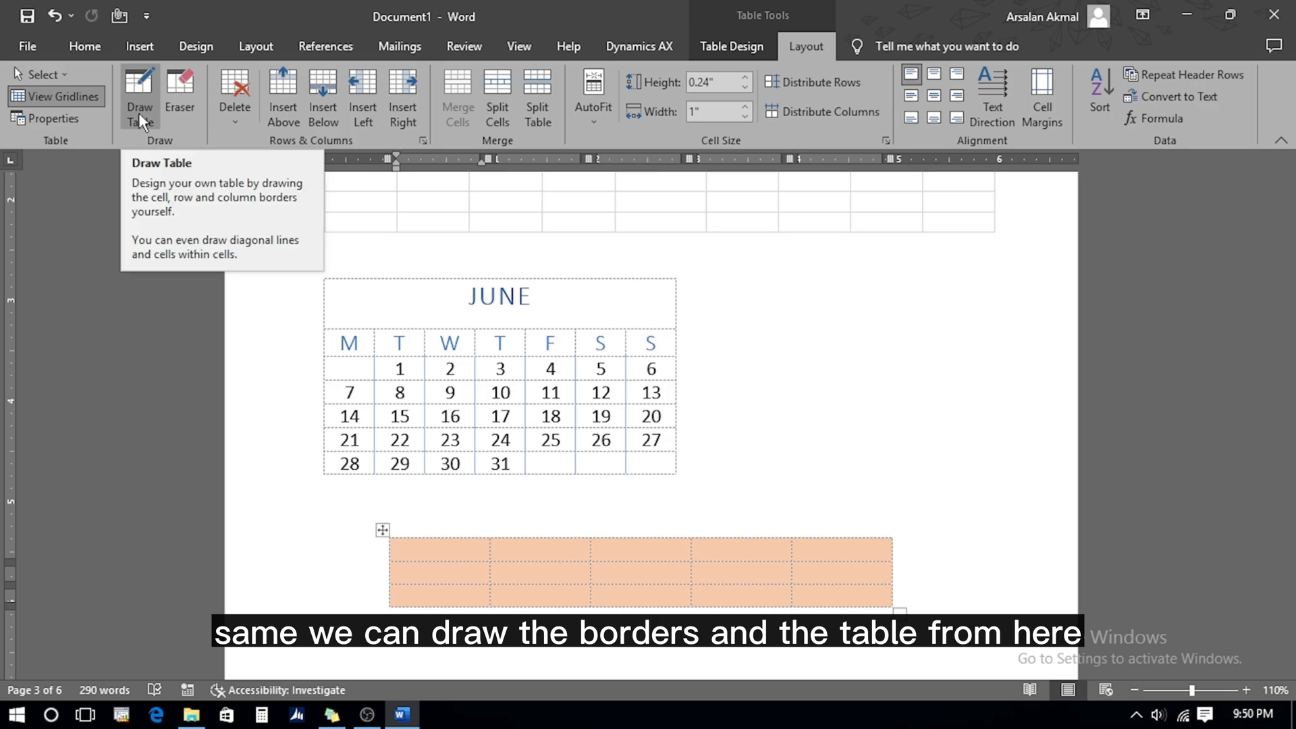
Draw a freehand table below the orange table with four column dividers and a row line
left_click(138, 94)
scroll(341, 413, "down", 5)
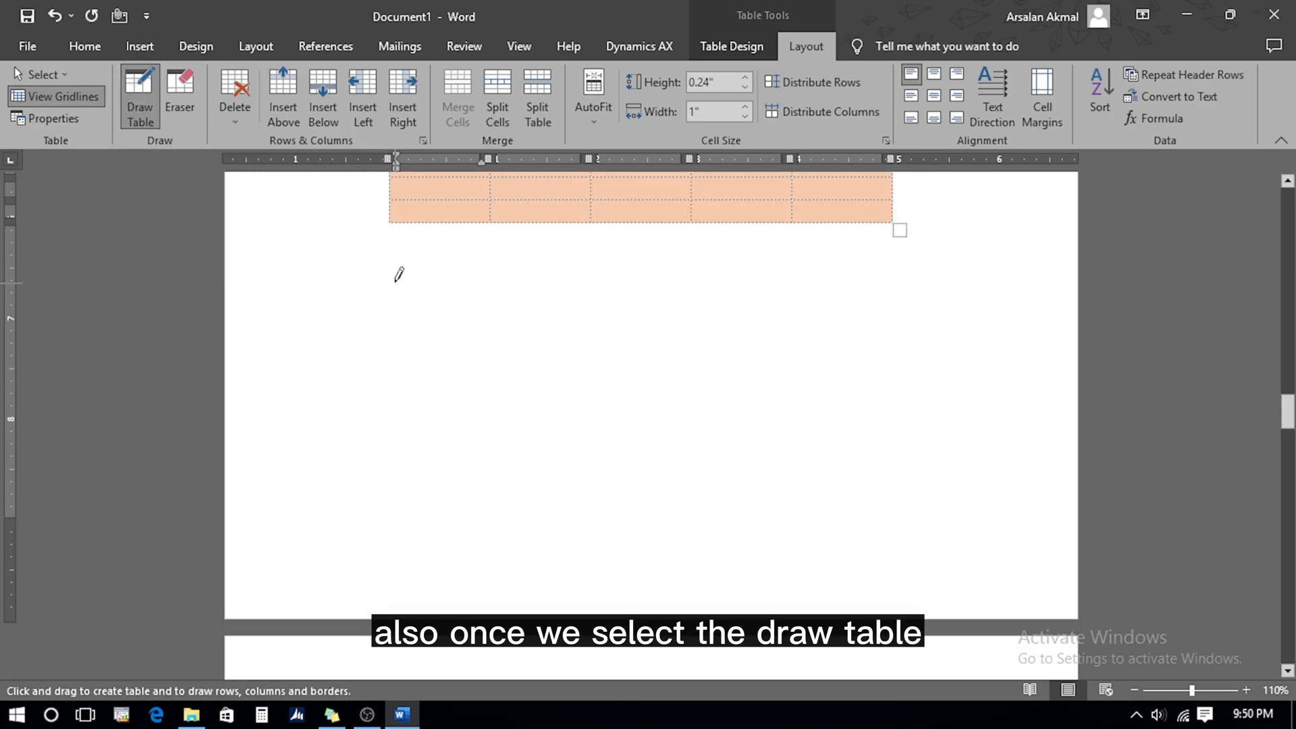
mouse_move(396, 268)
left_mouse_down()
mouse_move(972, 541)
mouse_move(928, 495)
left_mouse_up()
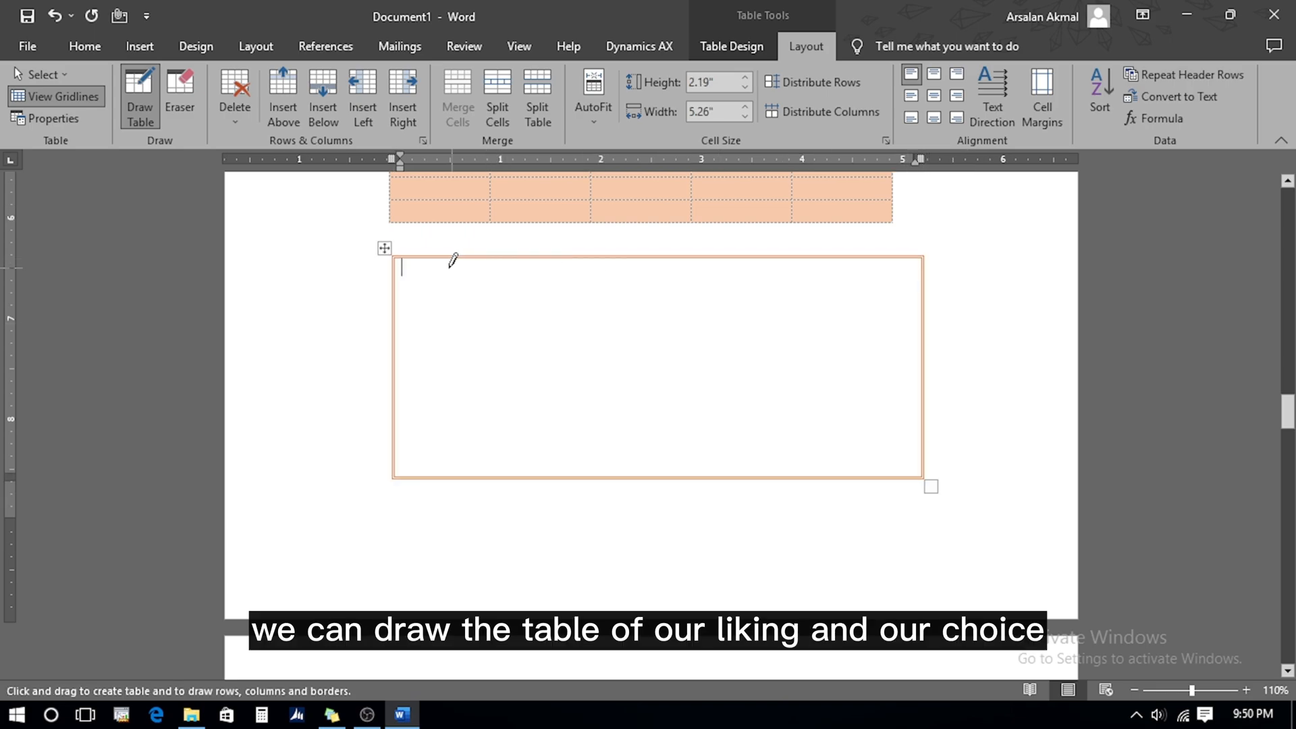
left_click_drag(460, 264, 461, 454)
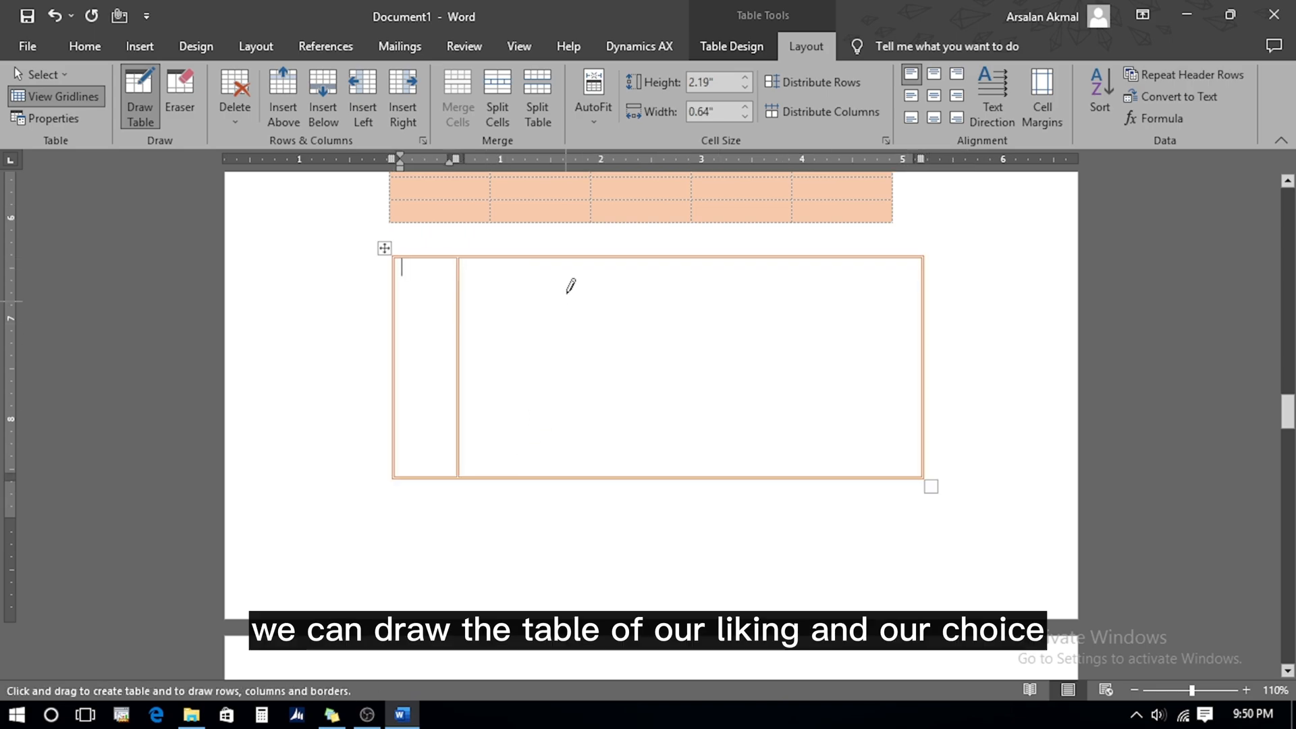
left_click_drag(559, 290, 582, 512)
left_click_drag(662, 297, 655, 500)
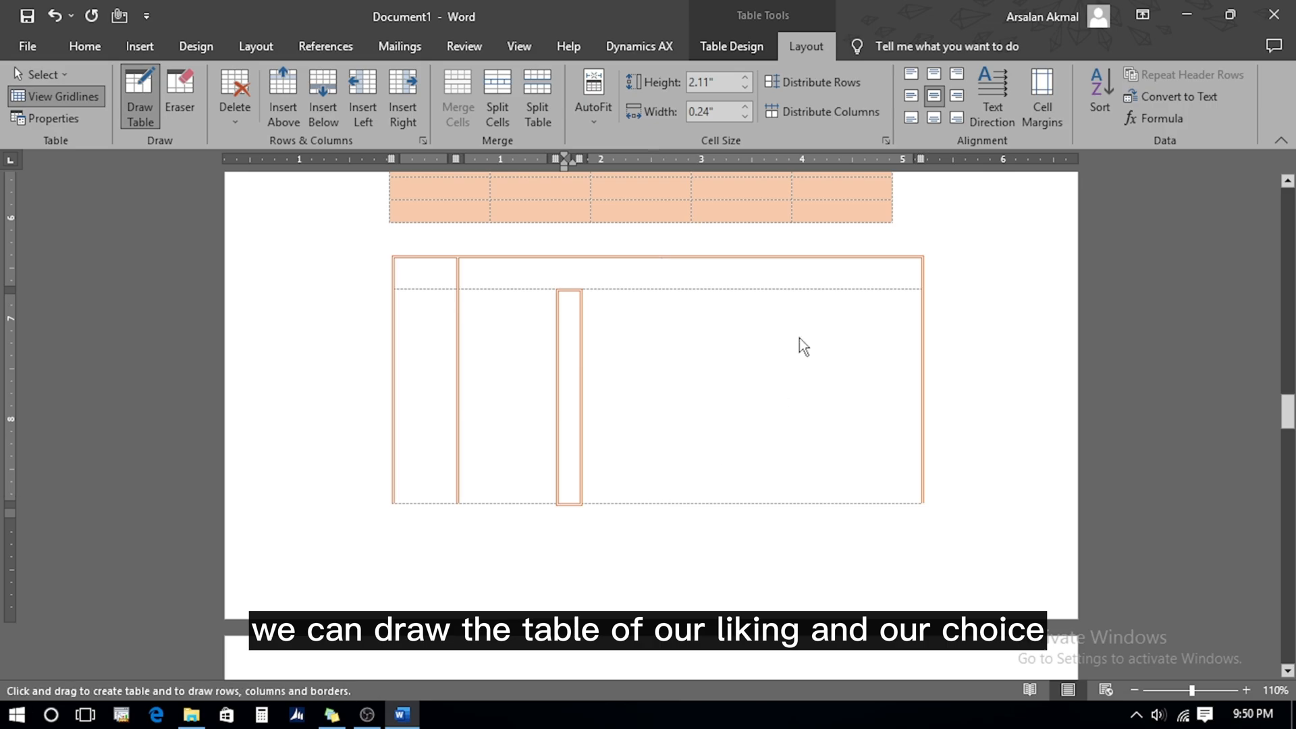
left_click_drag(822, 341, 820, 466)
left_click_drag(656, 362, 472, 342)
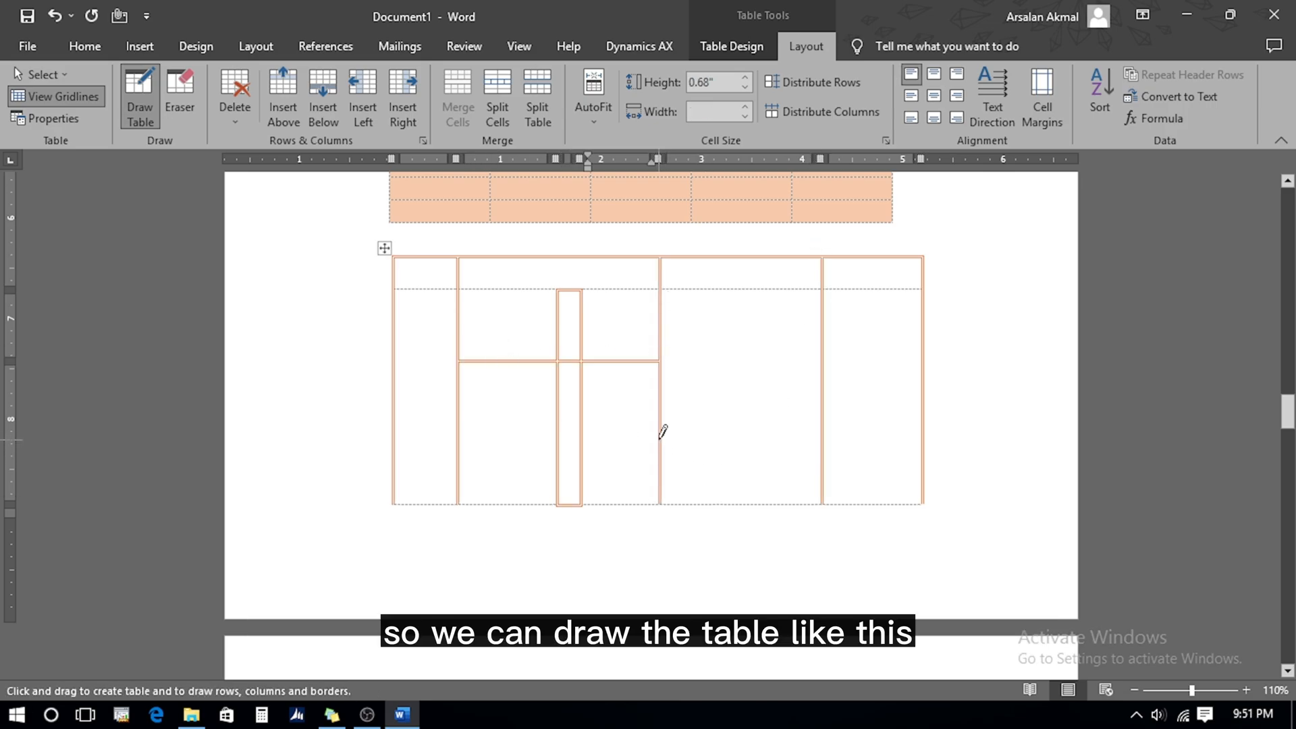
Add a second row line, then erase several borders to merge cells into larger blocks
left_click_drag(660, 438, 460, 439)
left_click(180, 94)
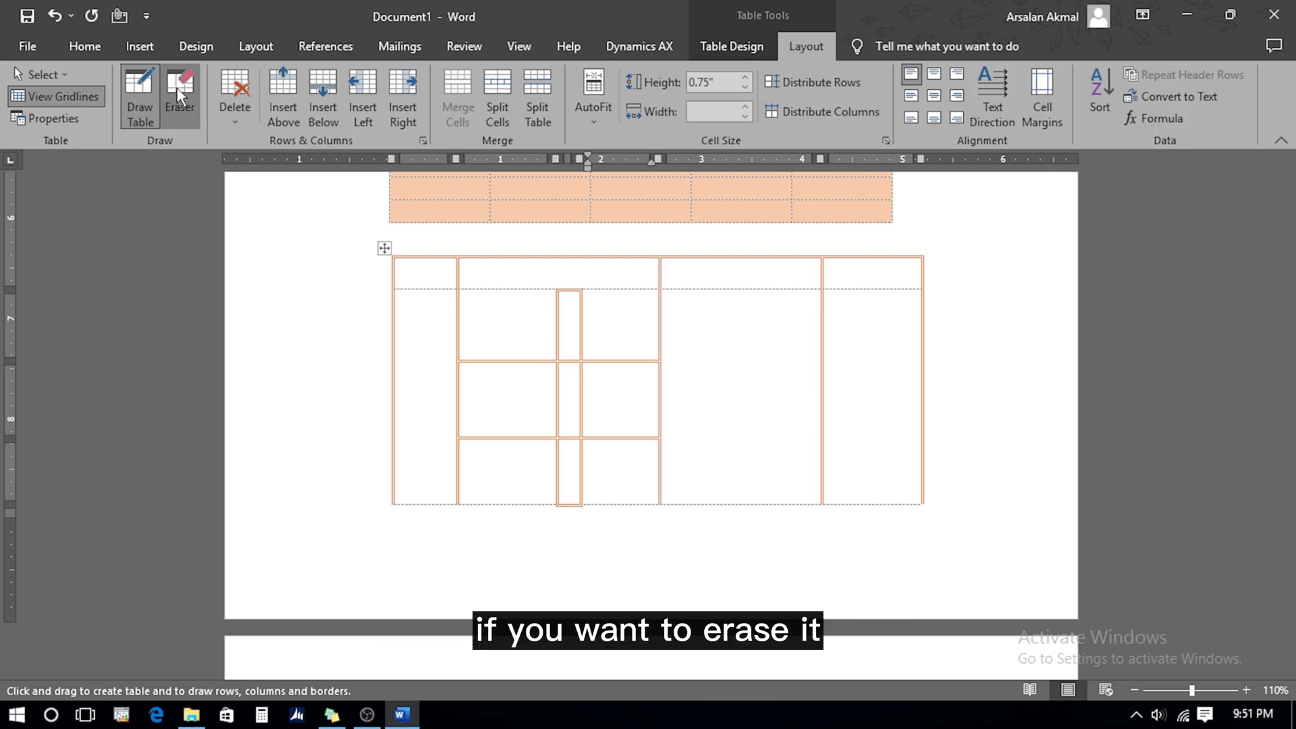
left_click(456, 302)
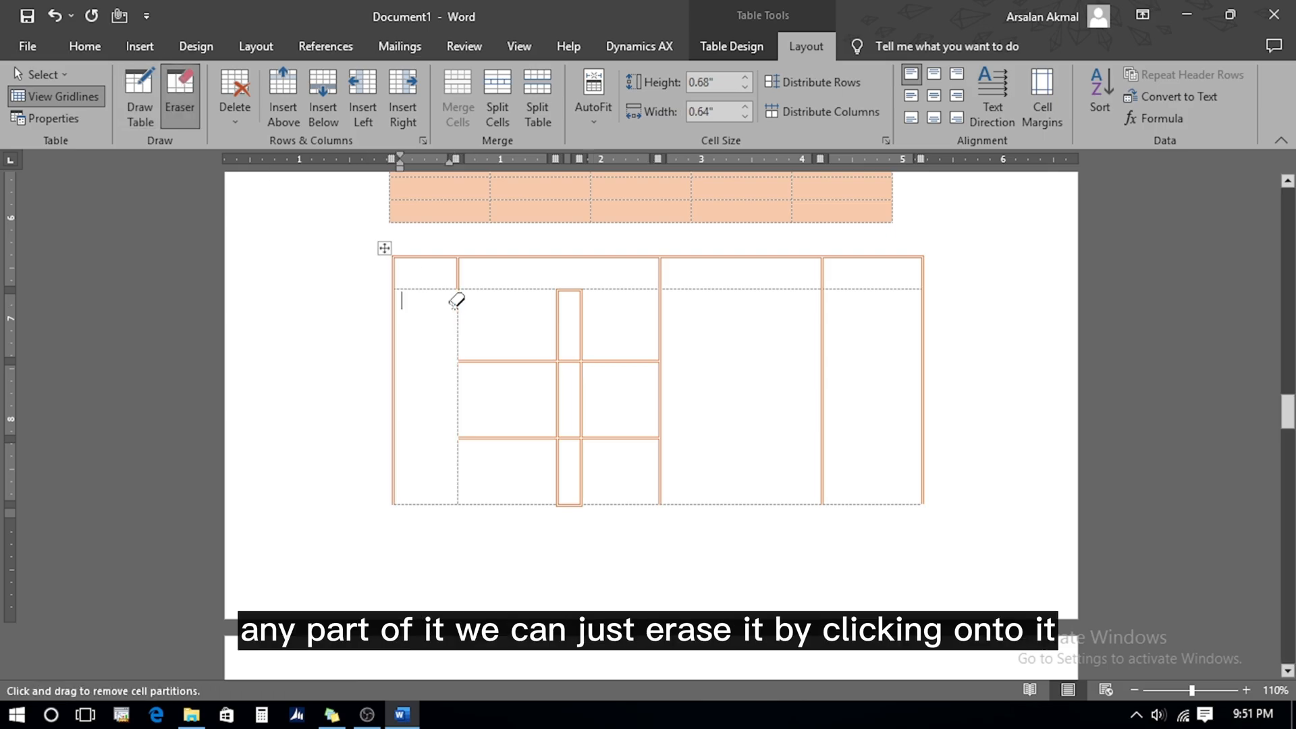
left_click(495, 258)
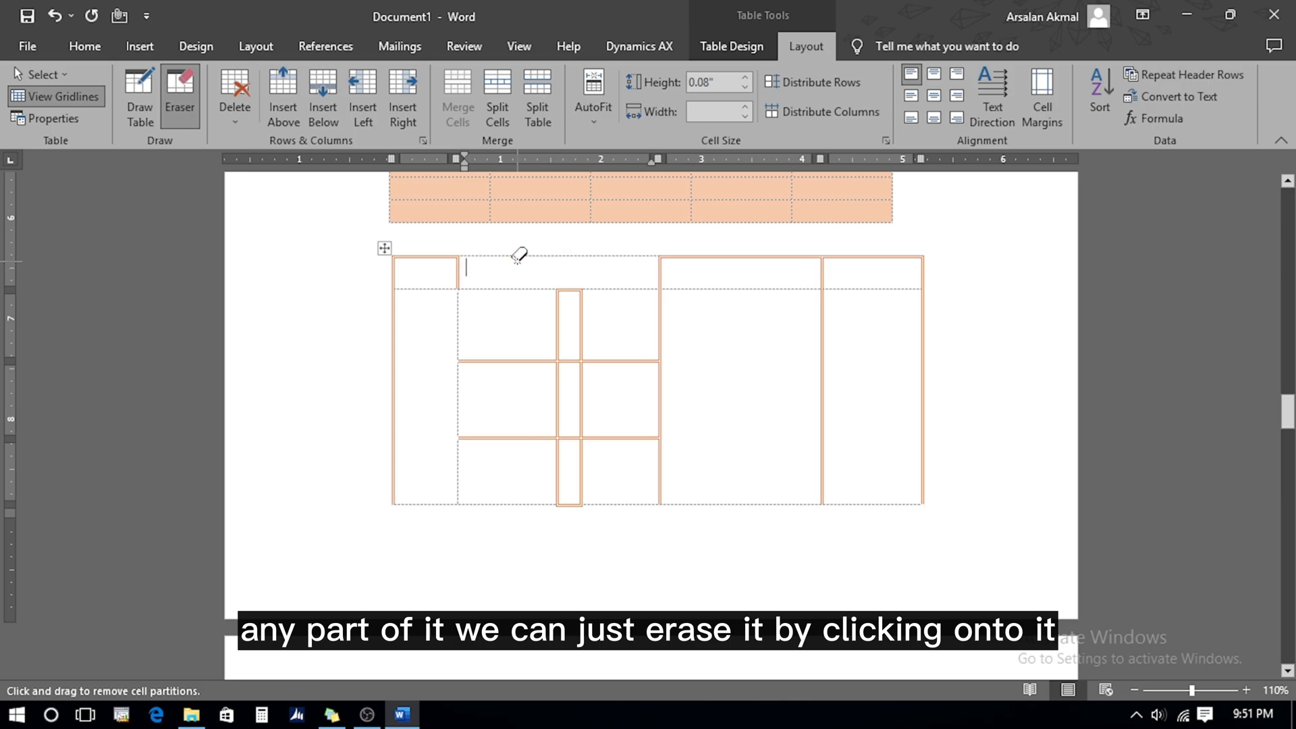
mouse_move(390, 247)
left_mouse_down()
mouse_move(981, 417)
mouse_move(1046, 499)
mouse_move(1008, 549)
left_mouse_up()
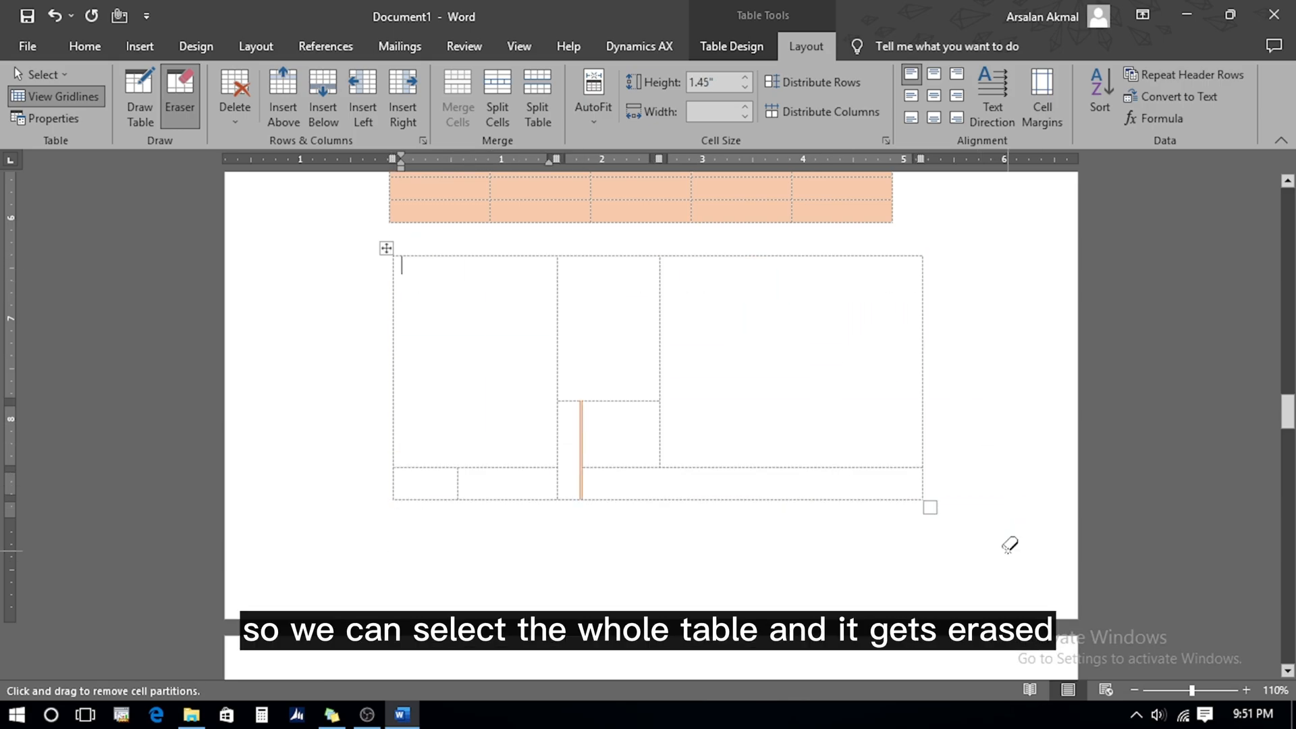
left_click(580, 425)
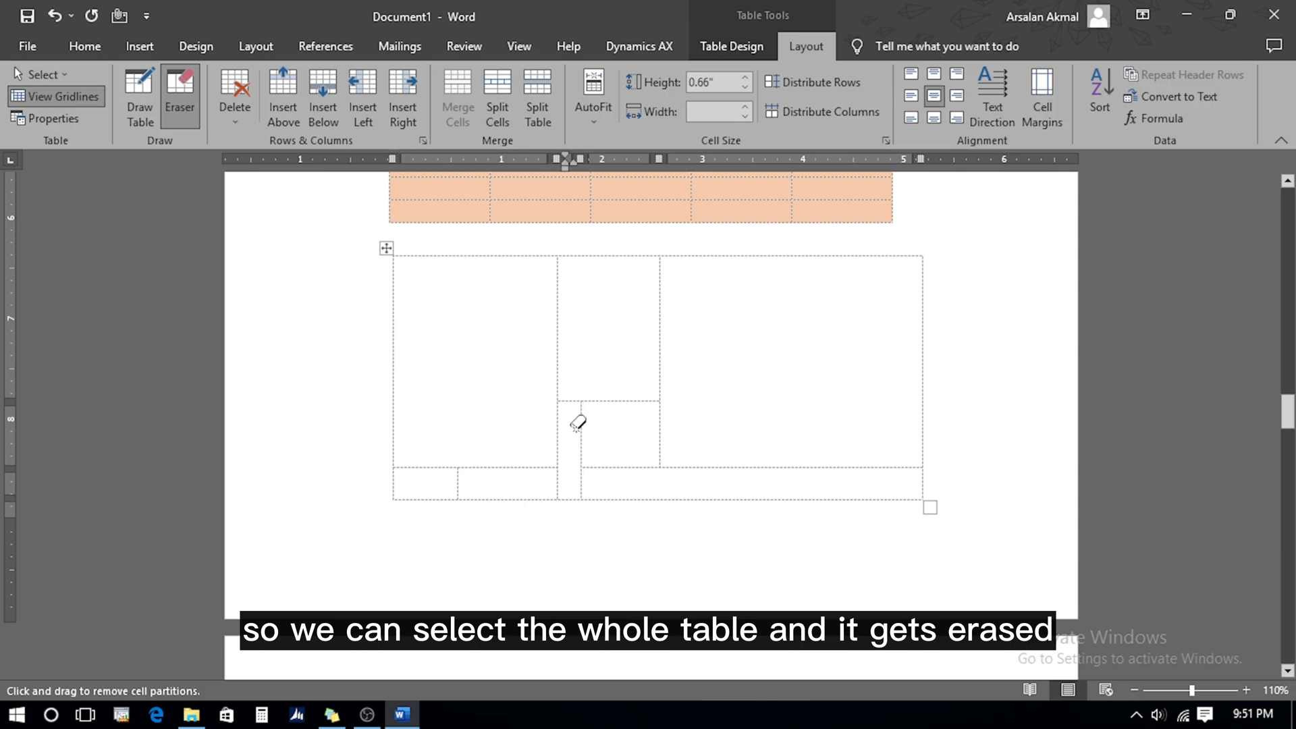
key("Escape")
Delete the entire freehand table
left_click(383, 254)
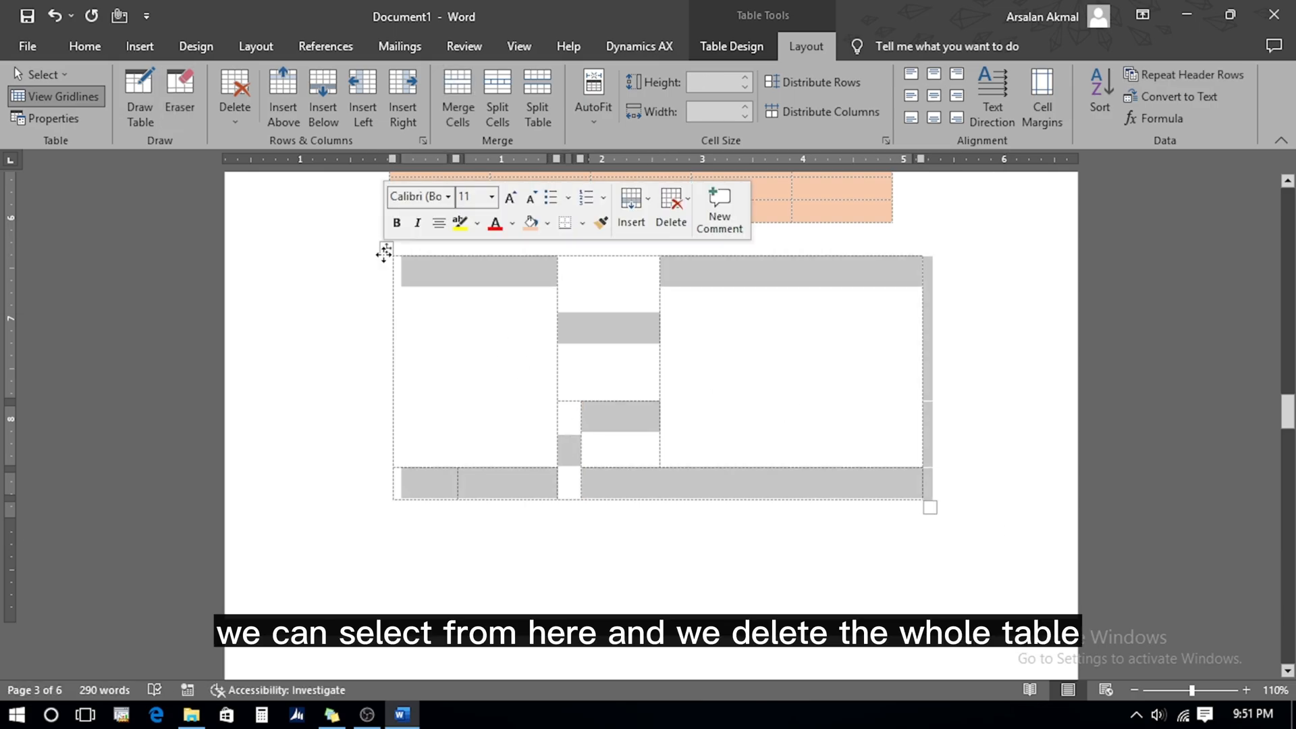
left_click(237, 81)
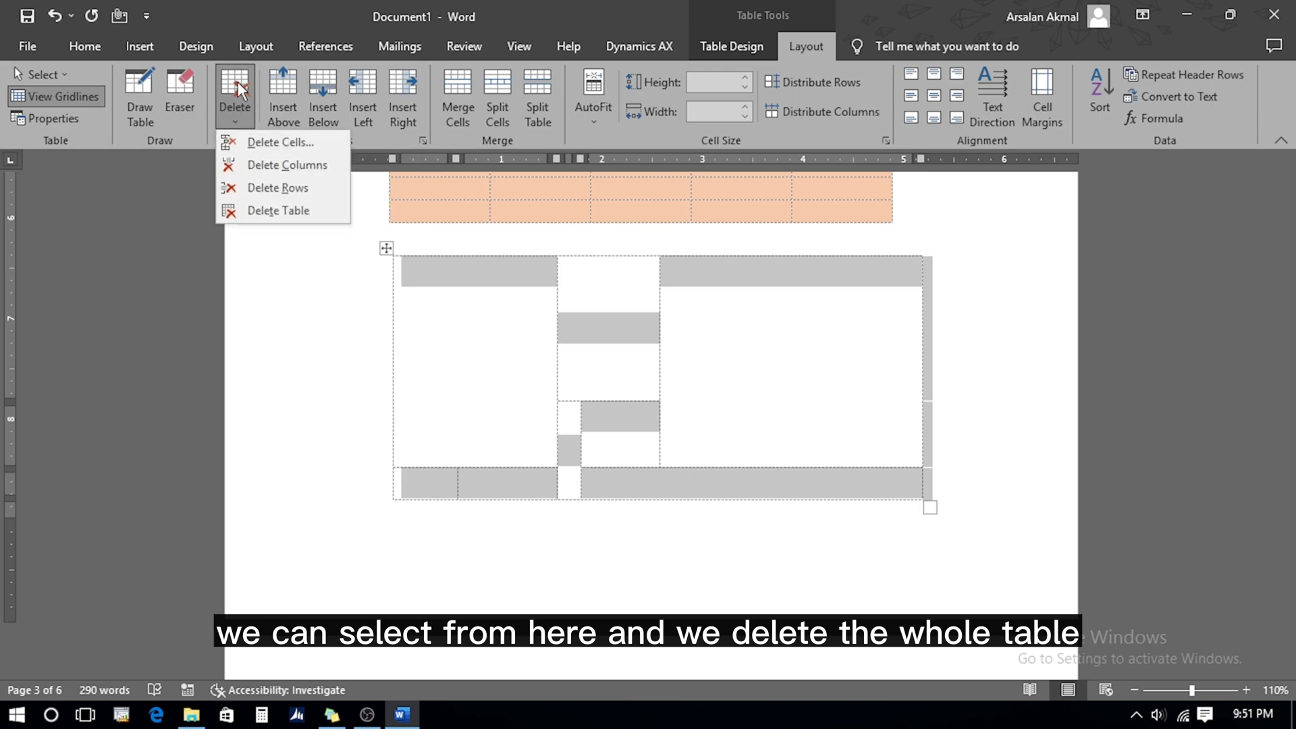
left_click(268, 211)
Delete one cell, shifting cells left, then delete the second column of the plain table
left_click(234, 122)
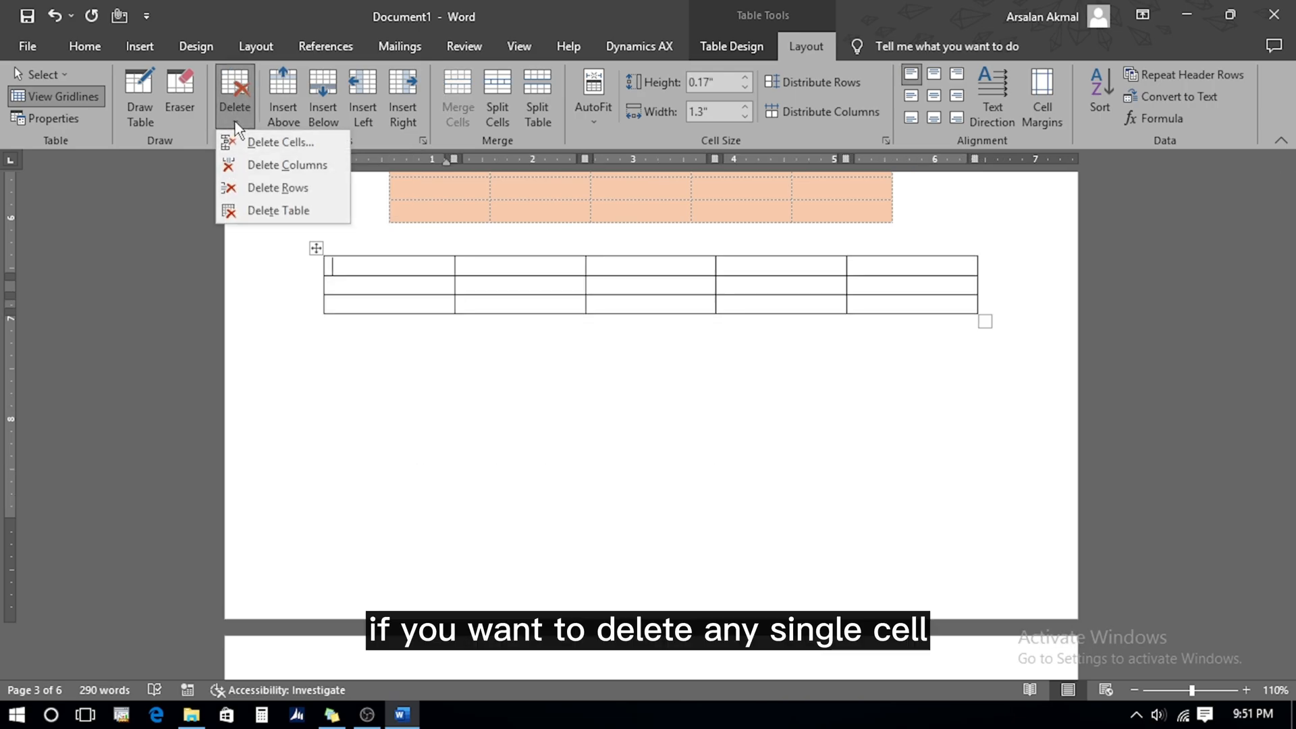
left_click(261, 143)
left_click(599, 386)
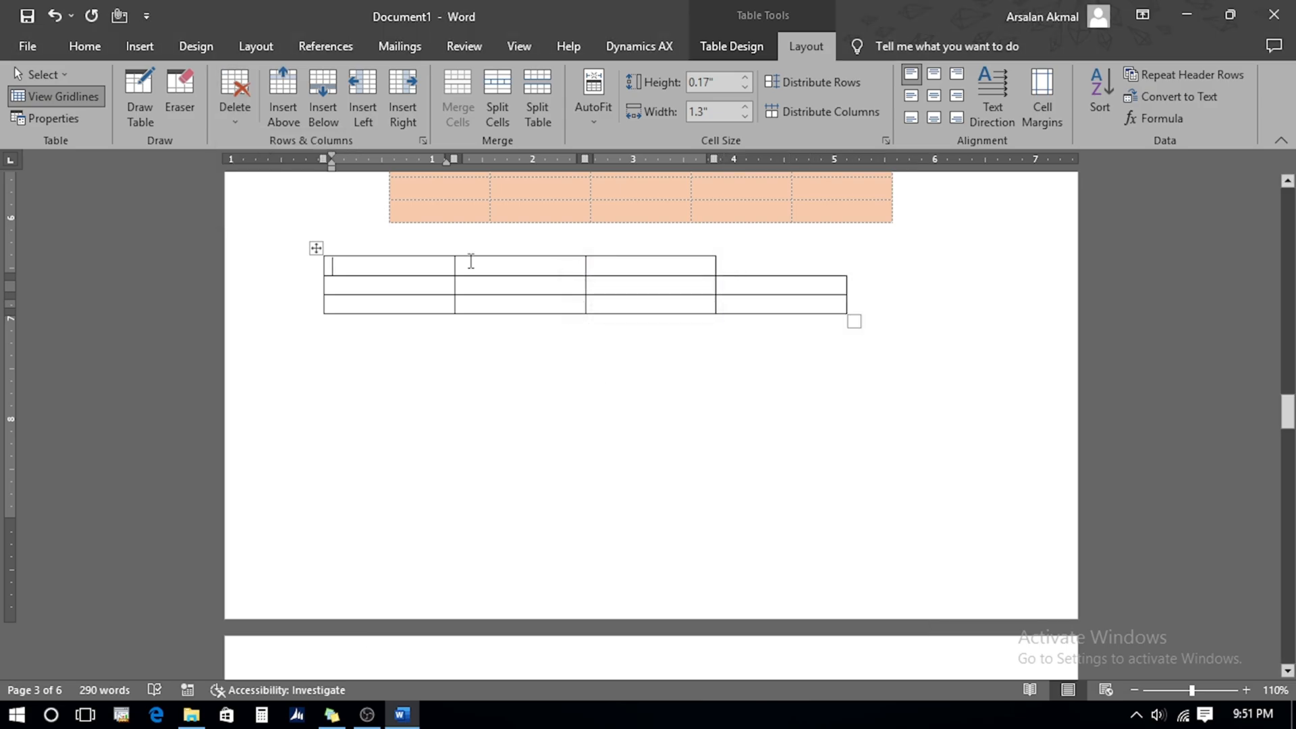
left_click_drag(472, 260, 497, 308)
left_click(232, 109)
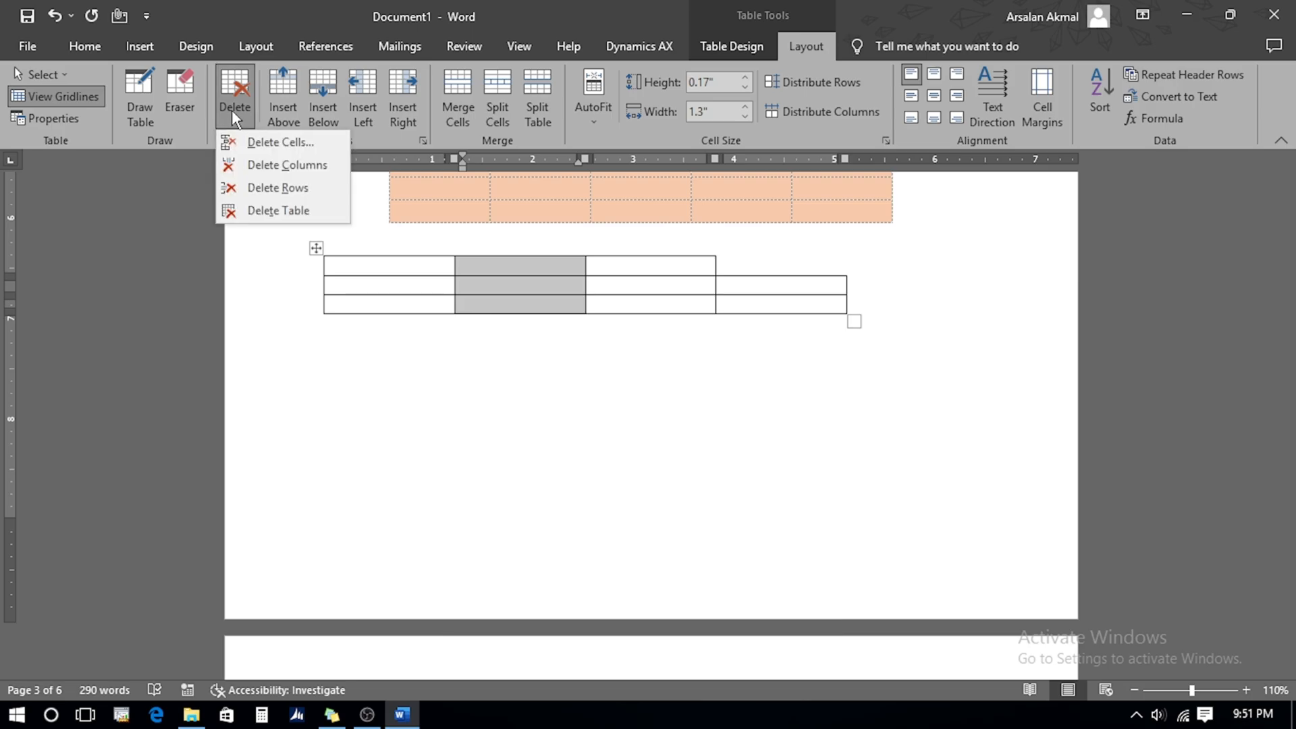
left_click(274, 166)
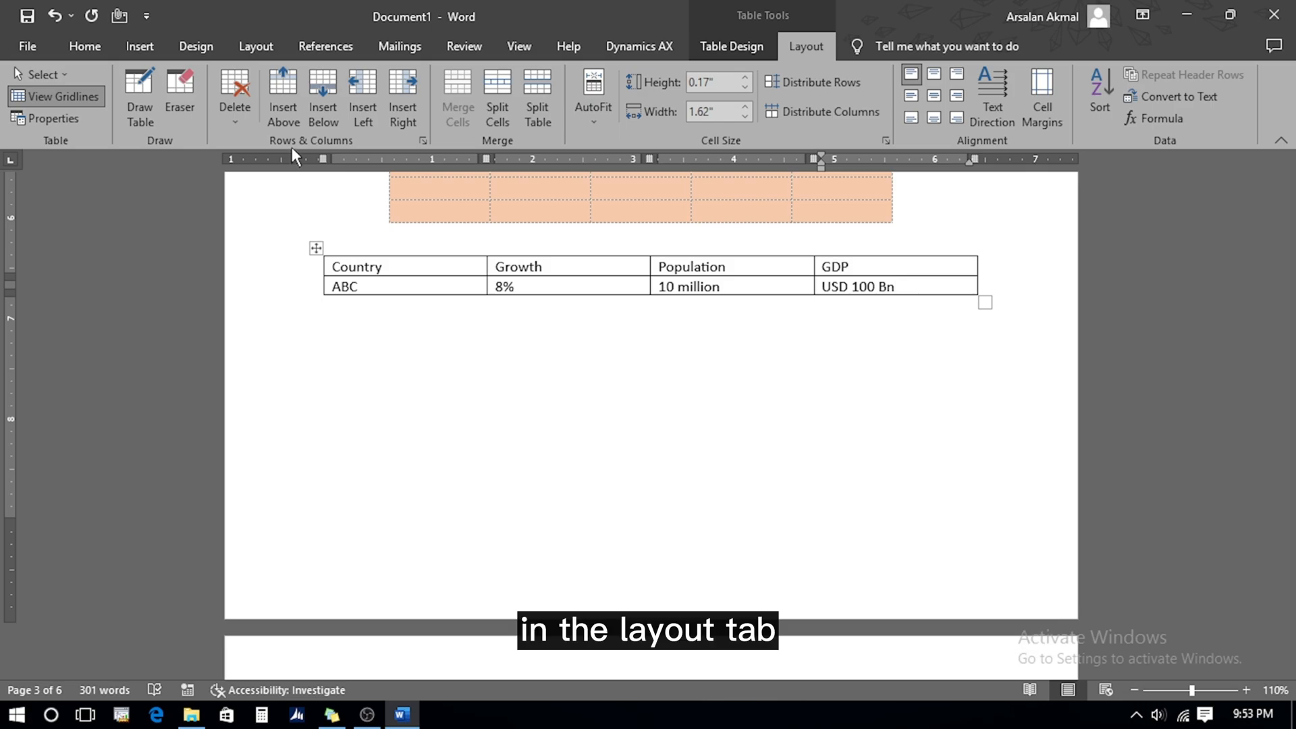
Insert an empty row below the header row instead of above the ABC row
left_click(524, 287)
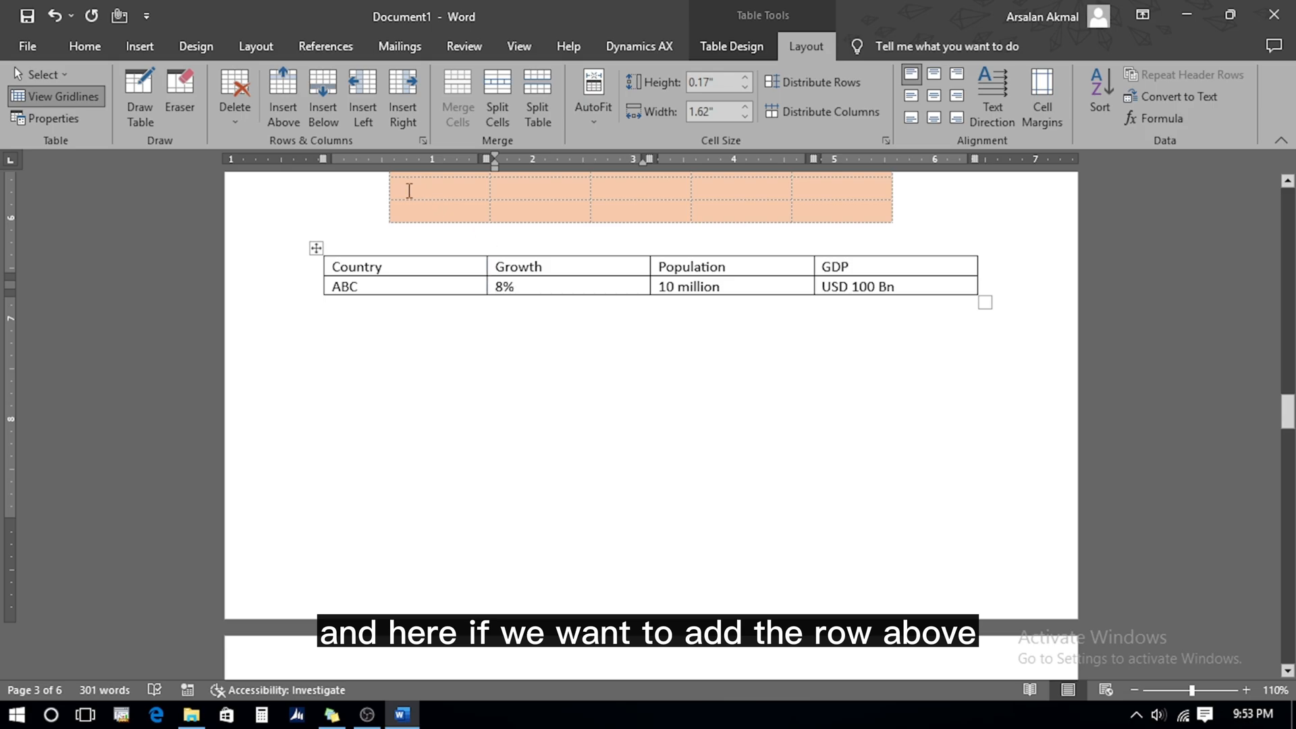
left_click(285, 109)
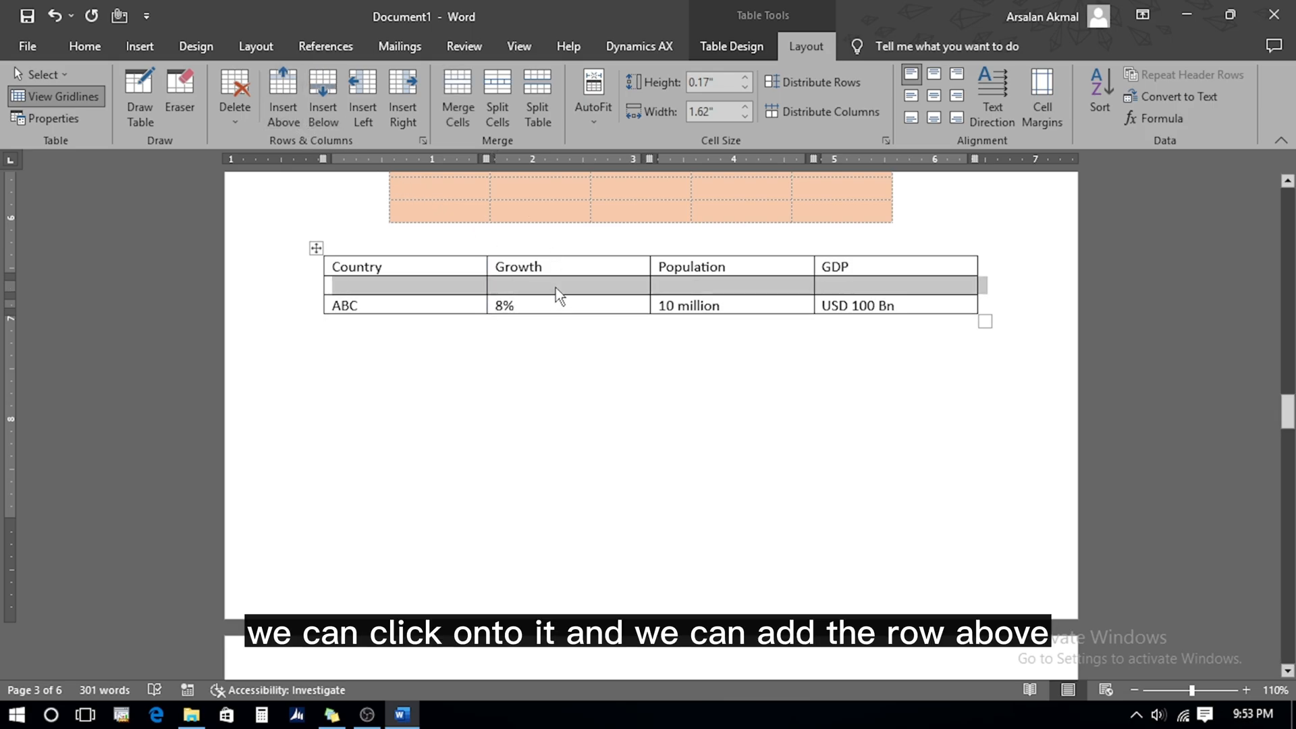
key("ctrl+z")
left_click(551, 261)
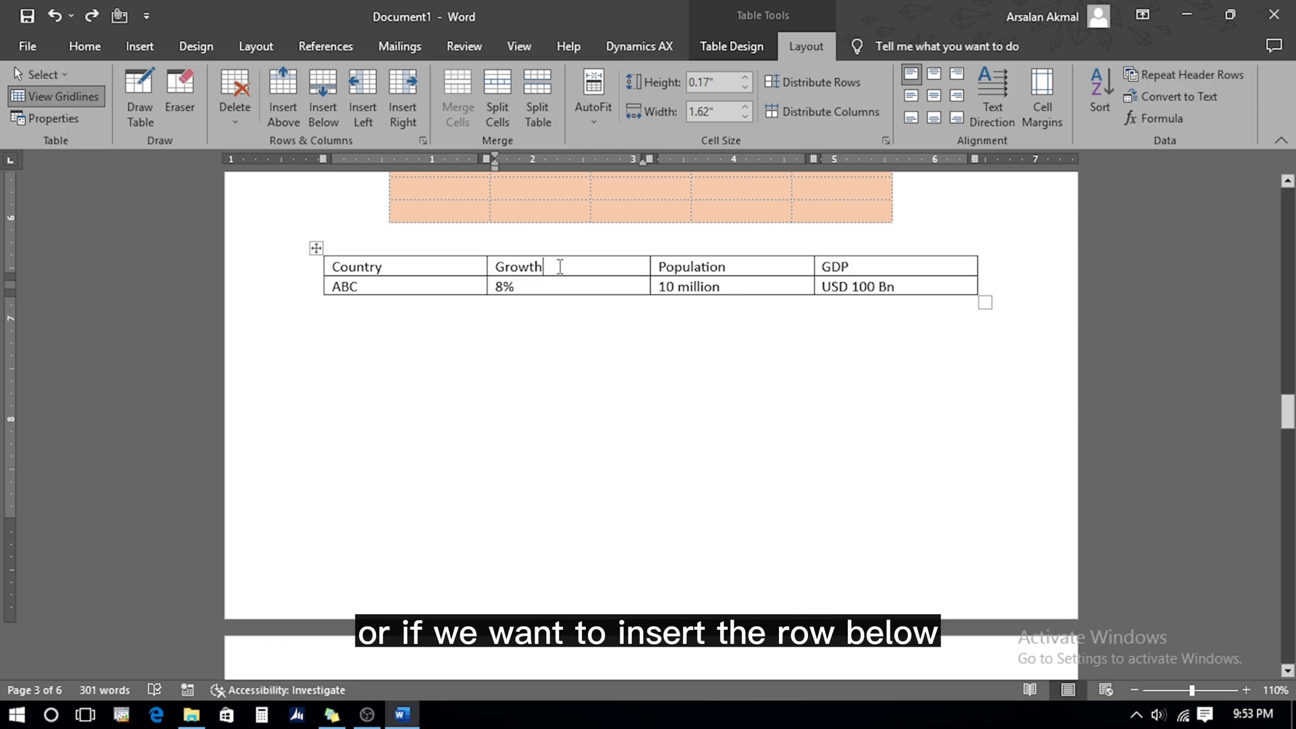
left_click(323, 116)
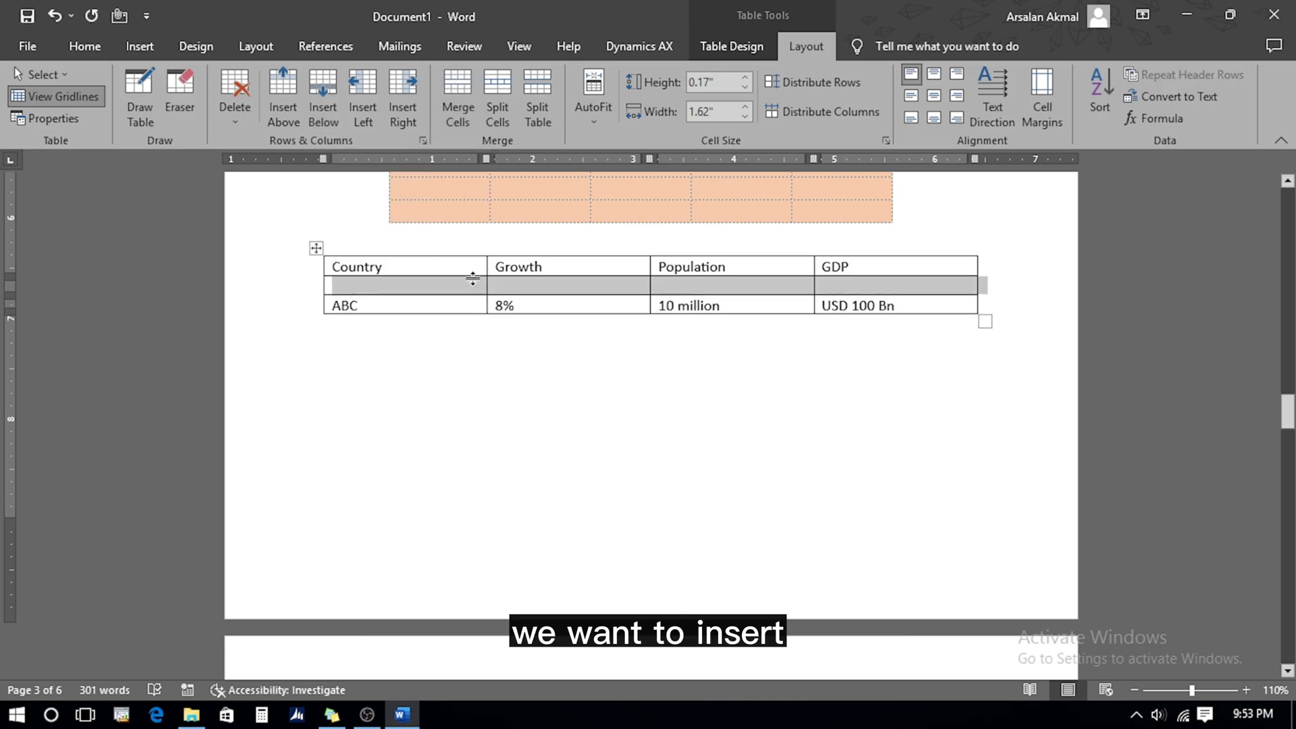
Add empty columns to the left of Growth and to the right of Population
left_click(516, 292)
left_click(363, 111)
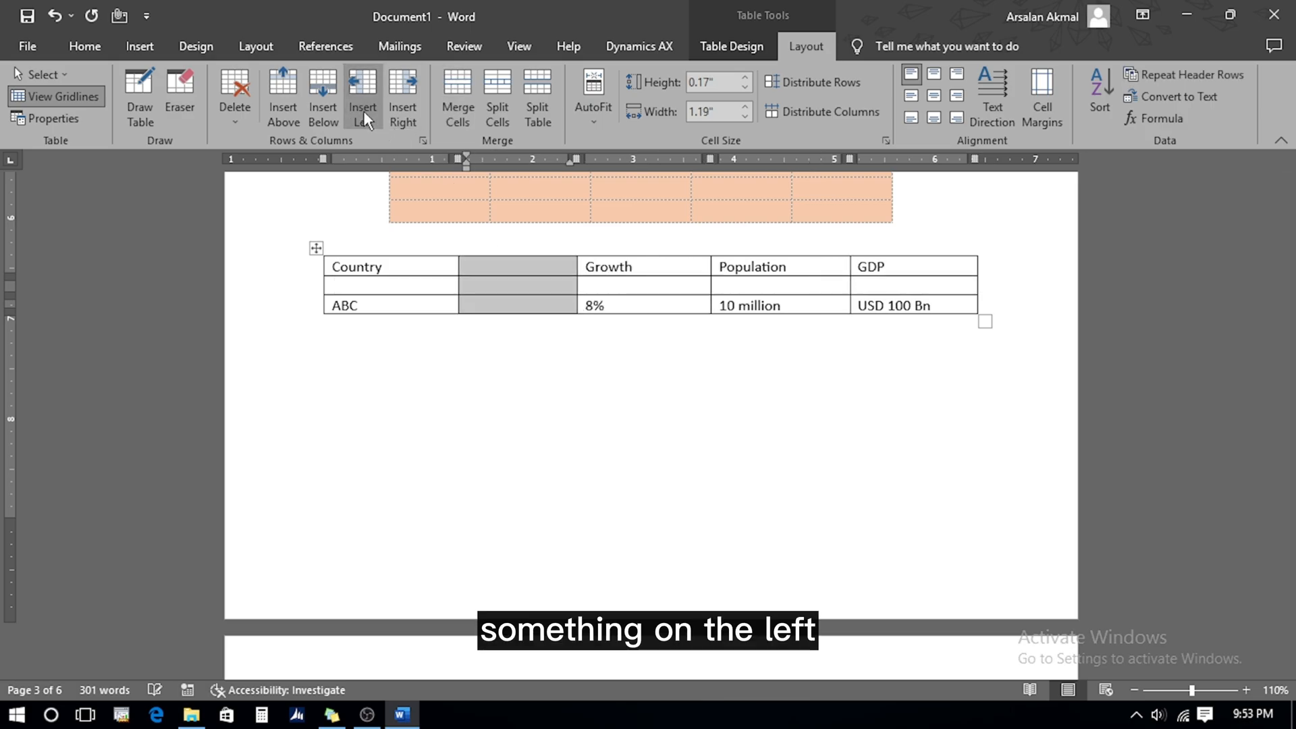
left_click(732, 294)
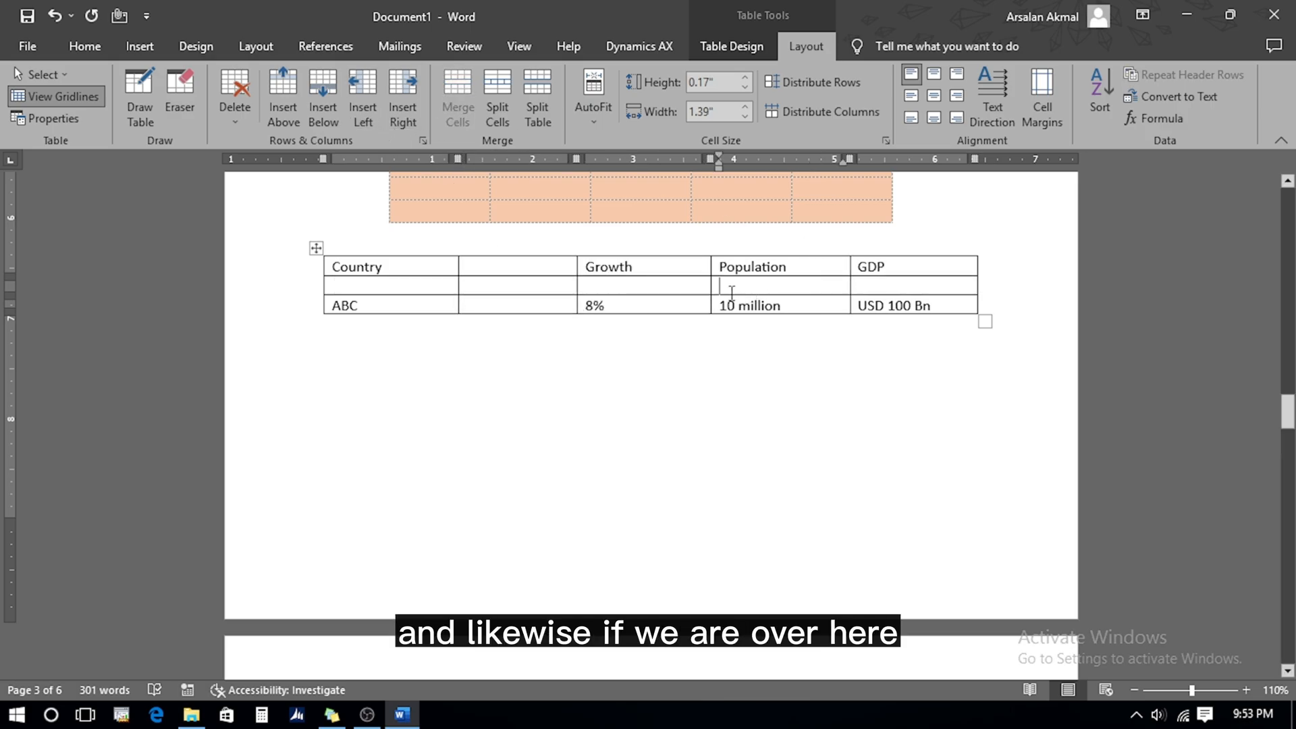
left_click(403, 113)
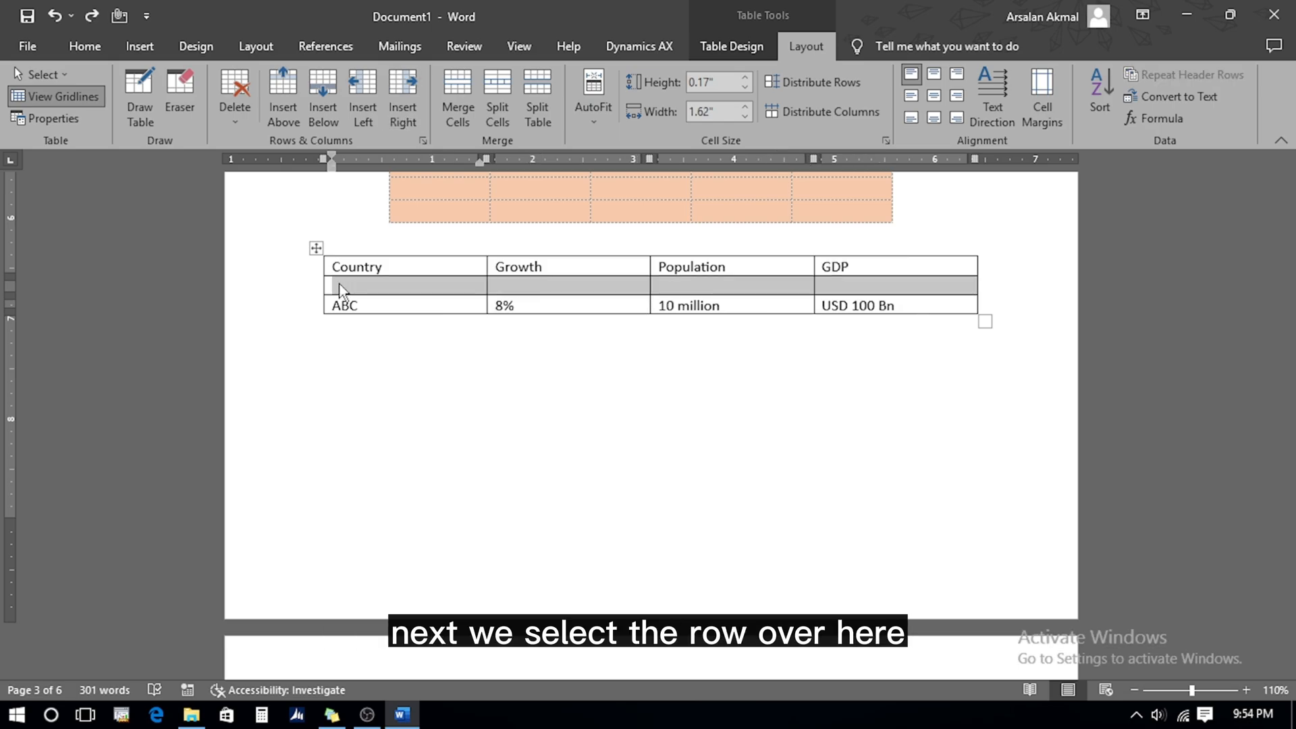
Merge the empty second row into one cell and type 'Country Details' in it
left_click(457, 95)
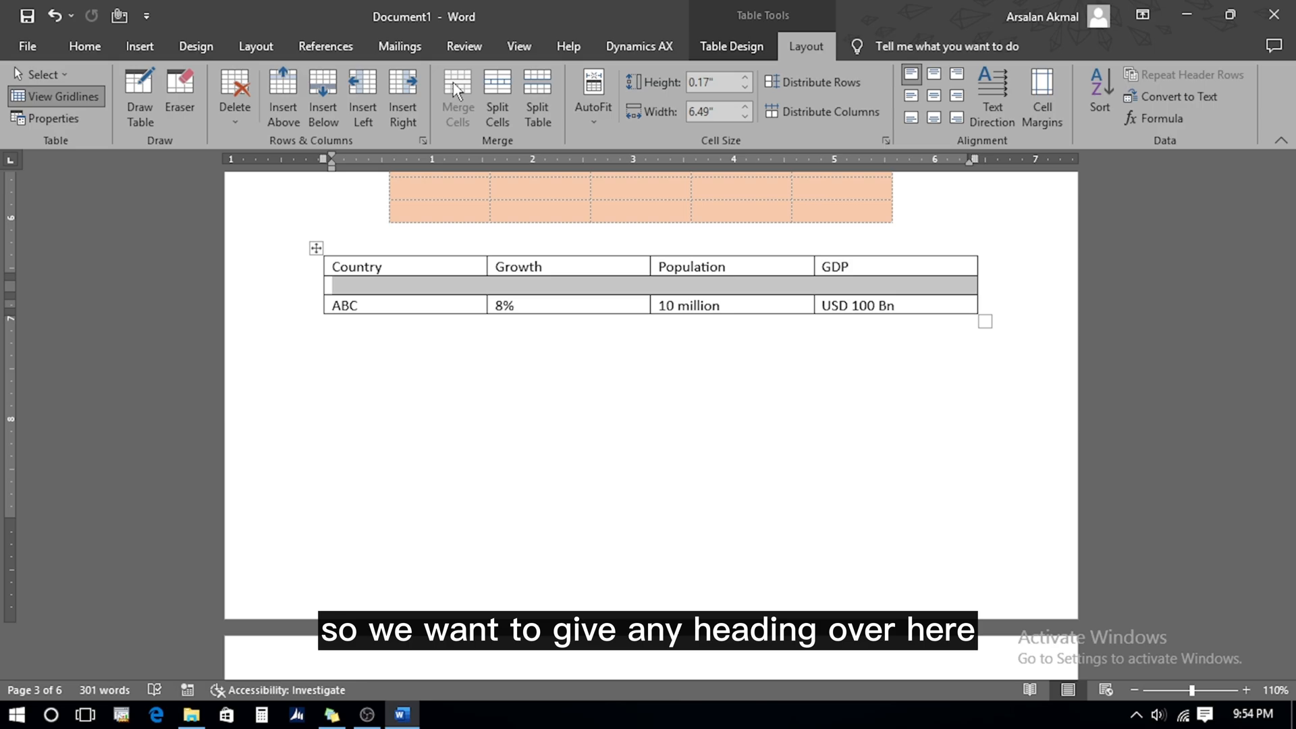
type("Country Det")
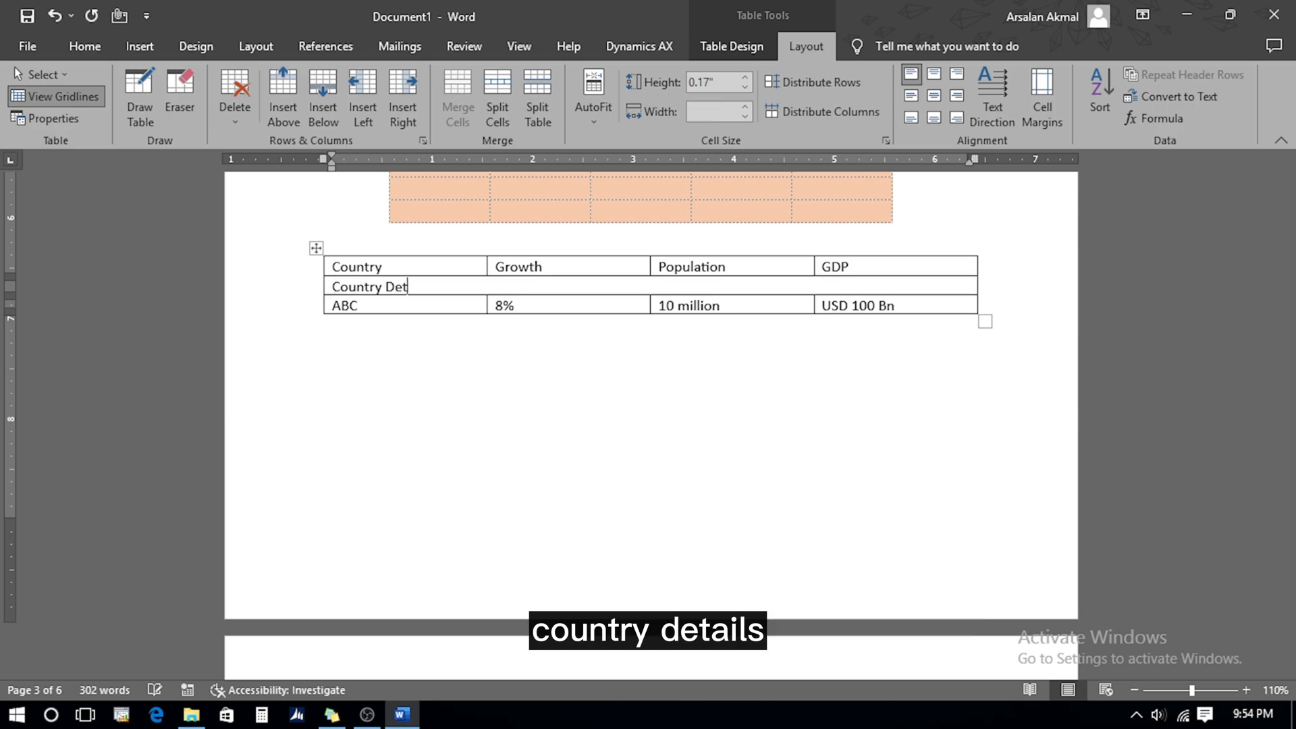
type("ails")
key("Home")
key("shift+Right")
key("shift+Right")
key("shift+Right")
key("shift+Right")
key("shift+Right")
key("shift+Right")
key("shift+Right")
key("shift+Right")
key("shift+Right")
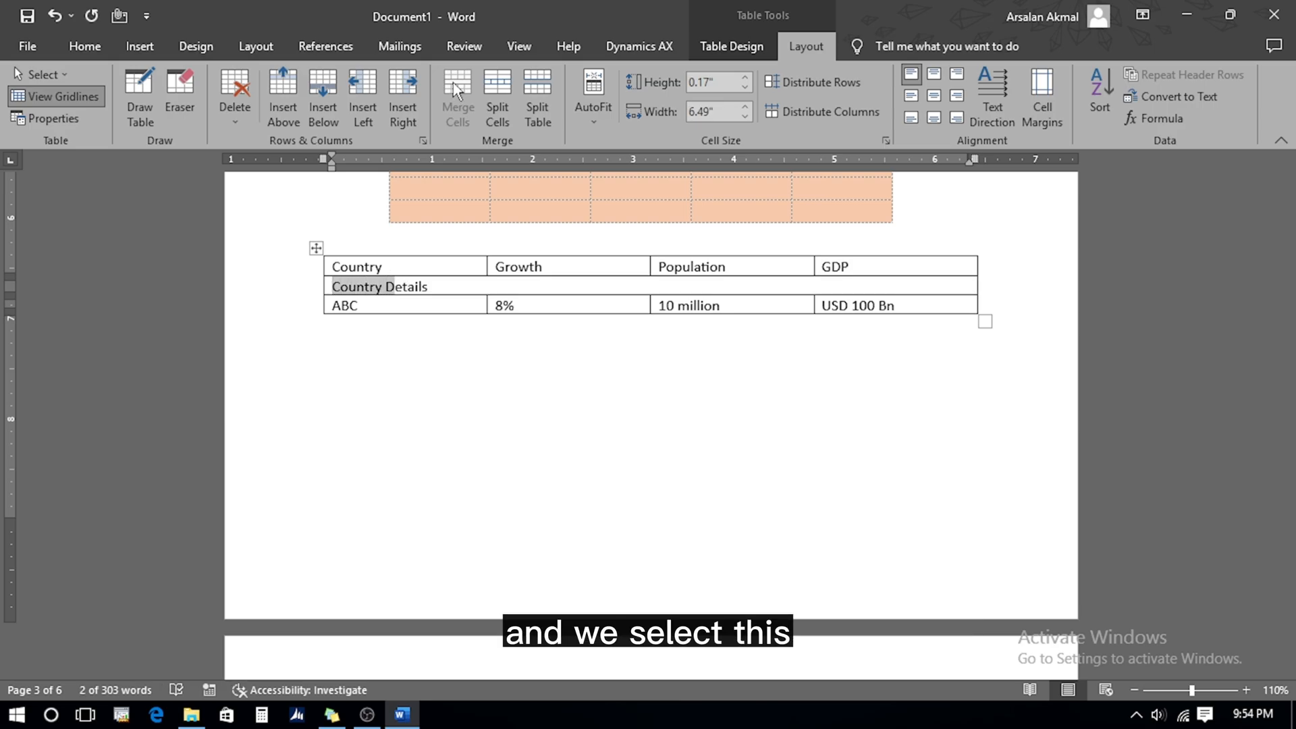
key("shift+End")
Format 'Country Details' as centred, 14 pt, bold, underlined and italic
left_click(84, 46)
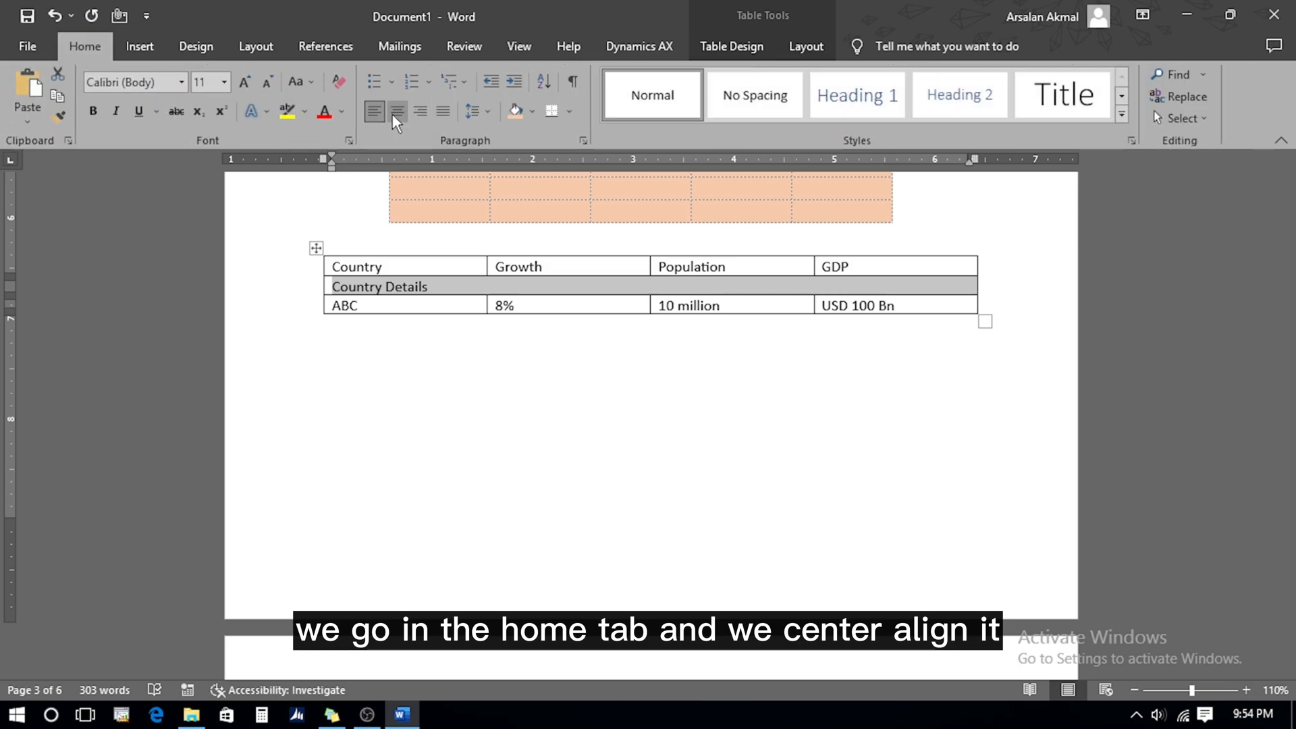
left_click(395, 113)
left_click(245, 82)
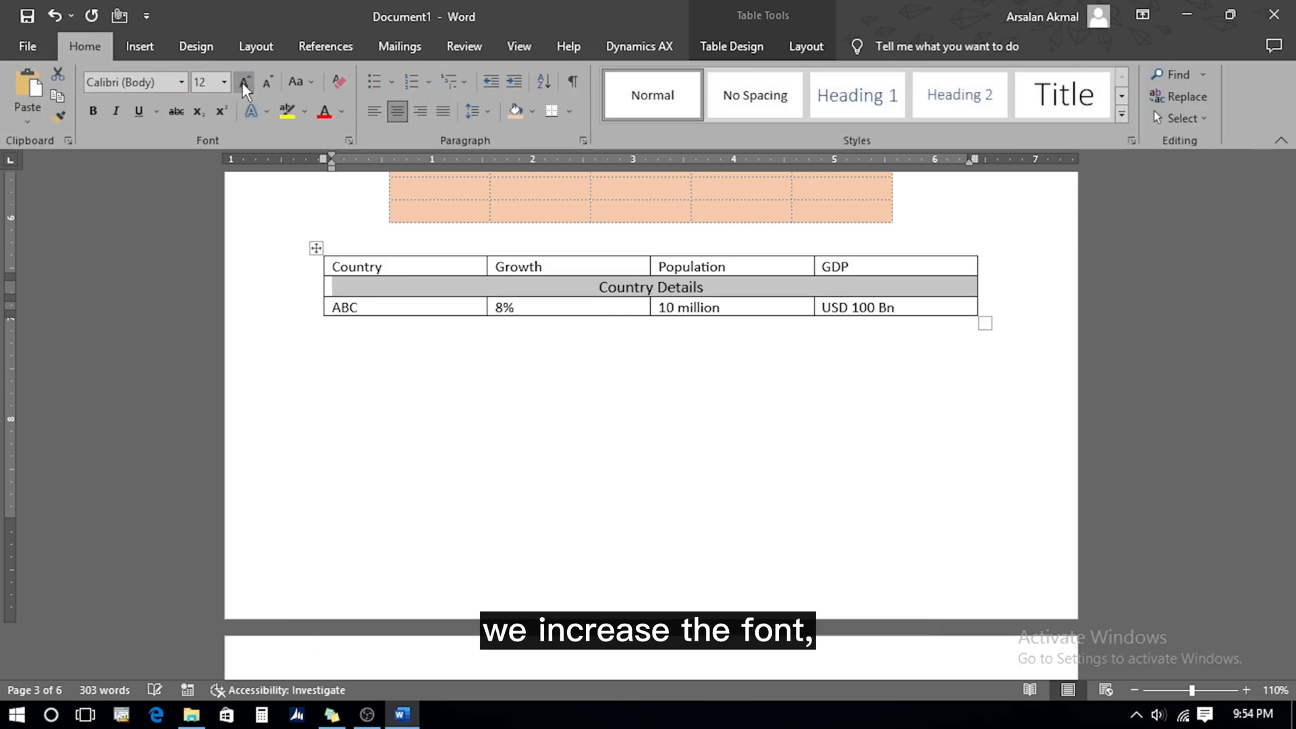
left_click(244, 83)
left_click(93, 111)
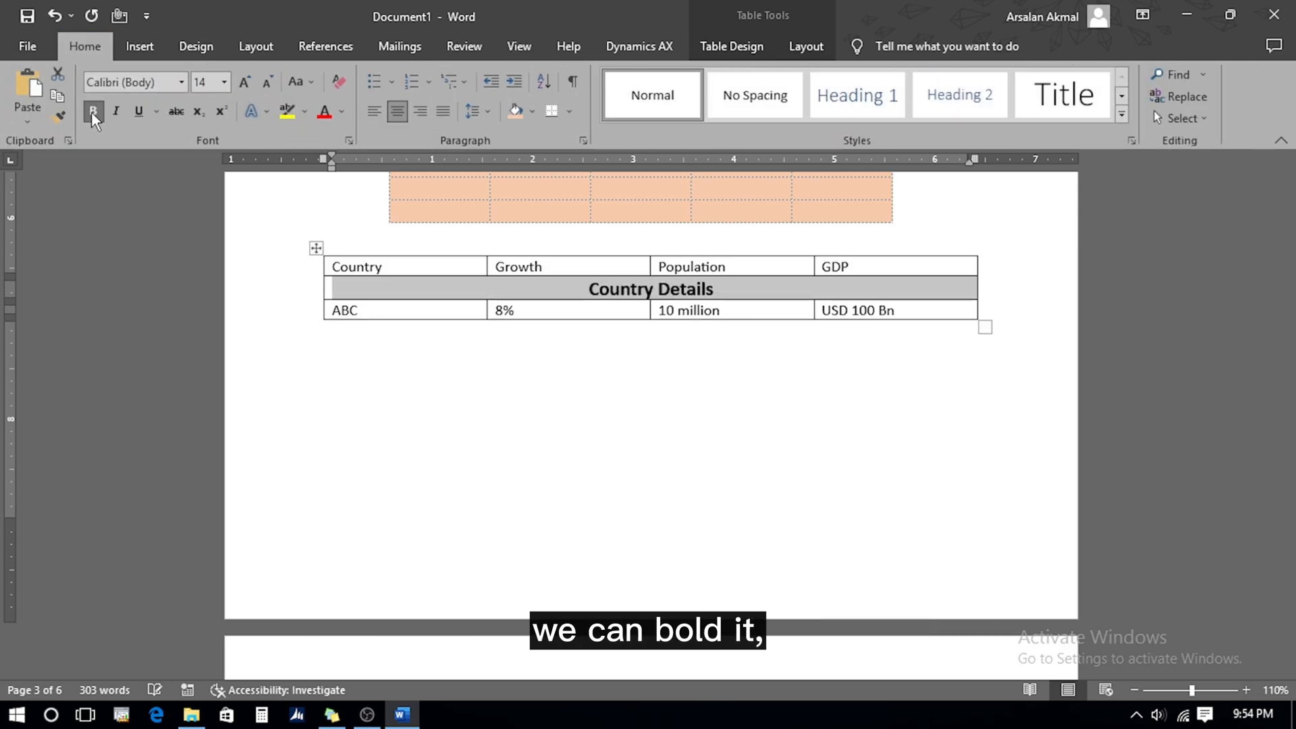
left_click(140, 112)
left_click(116, 111)
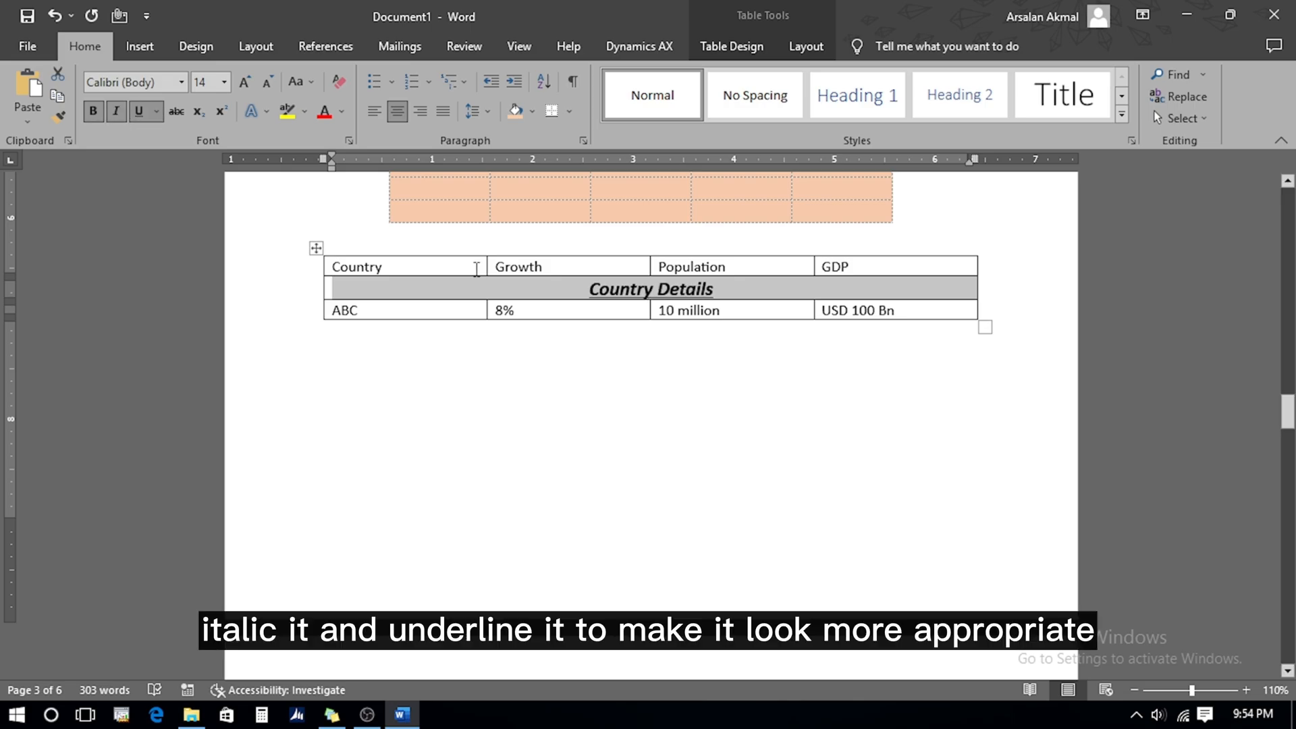
left_click(804, 48)
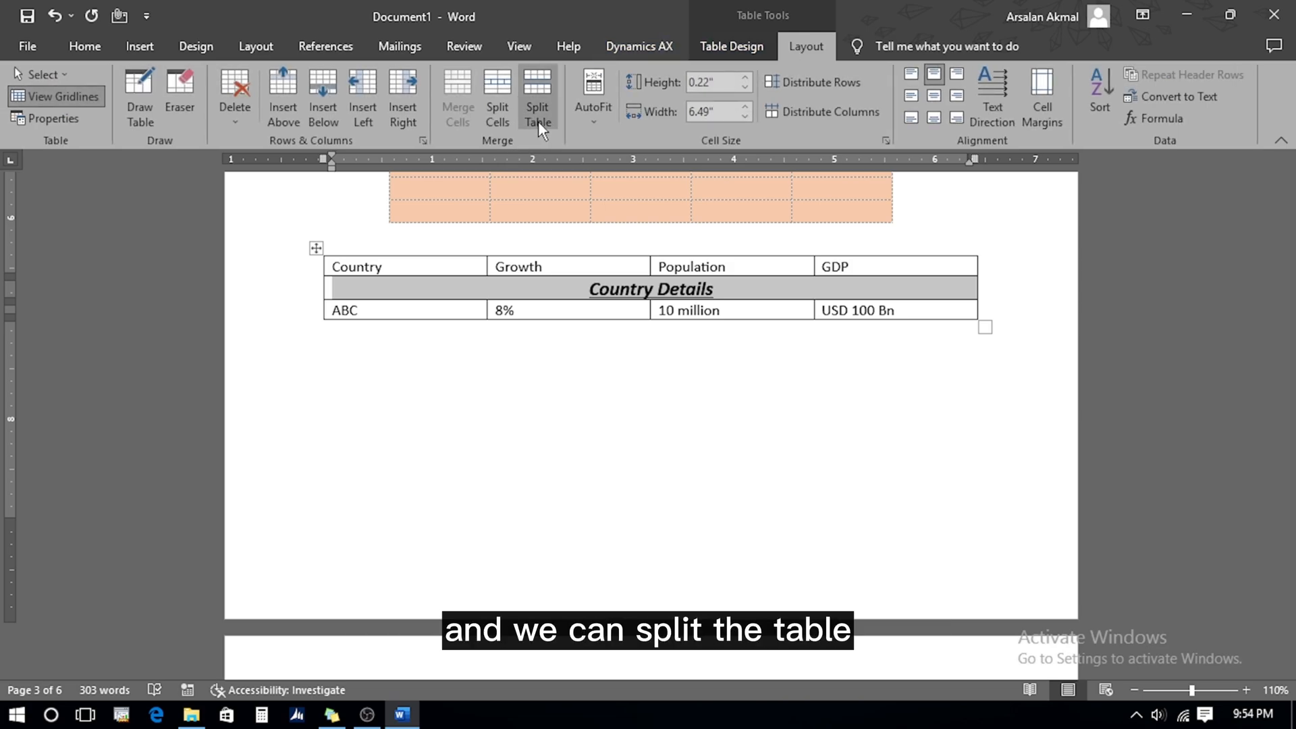
Split the table above the Country Details row, then undo the split
left_click(560, 294)
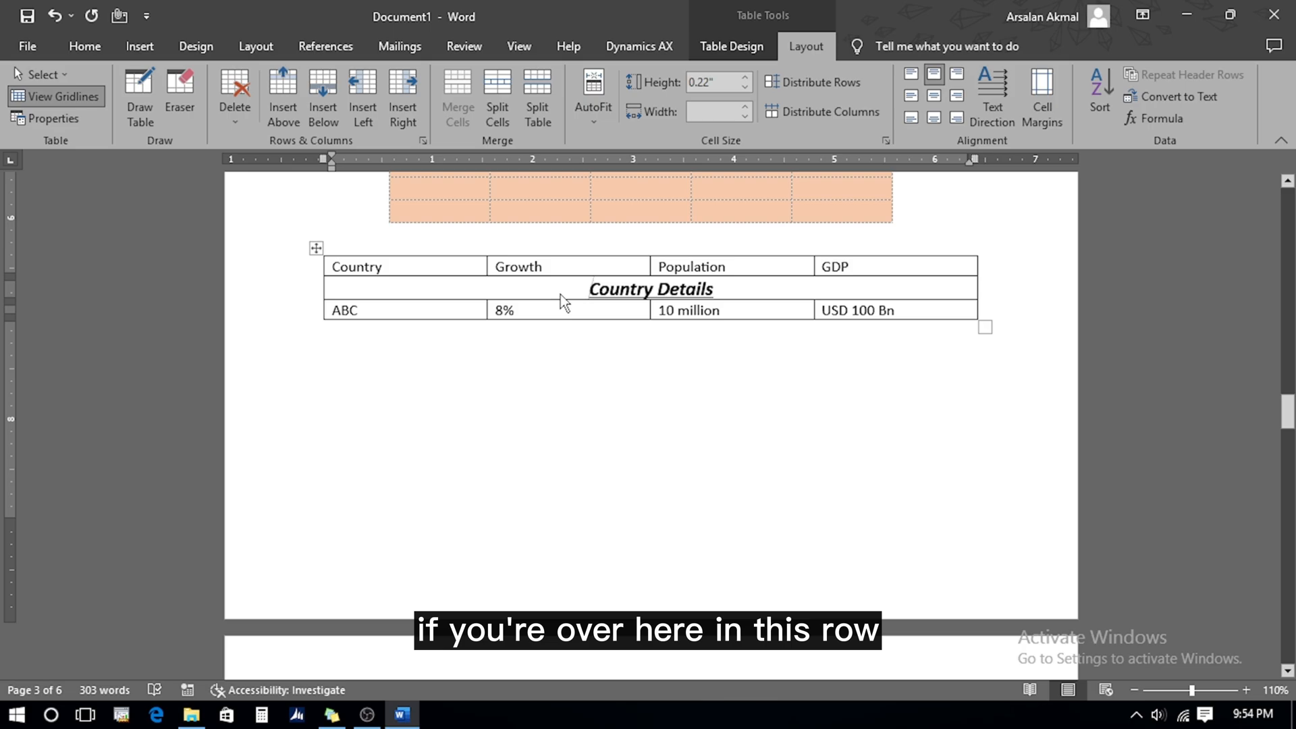
left_click(540, 96)
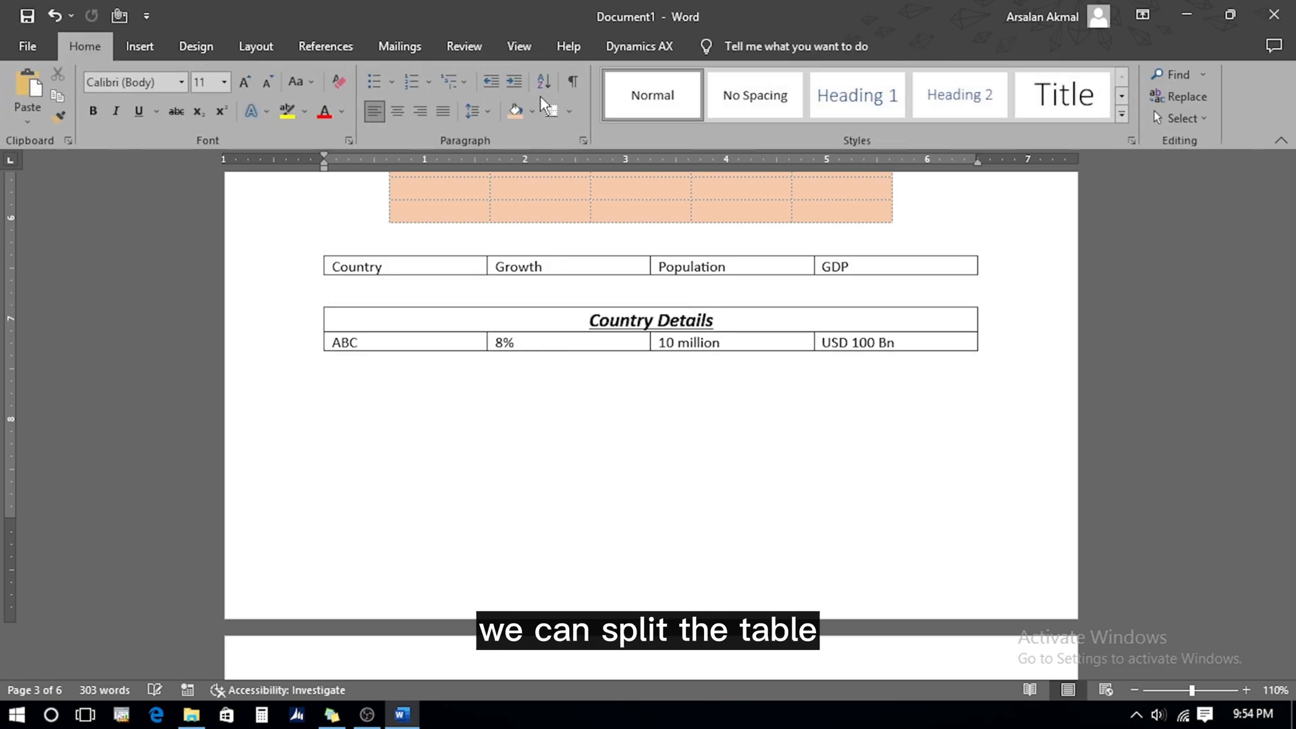
key("ctrl+z")
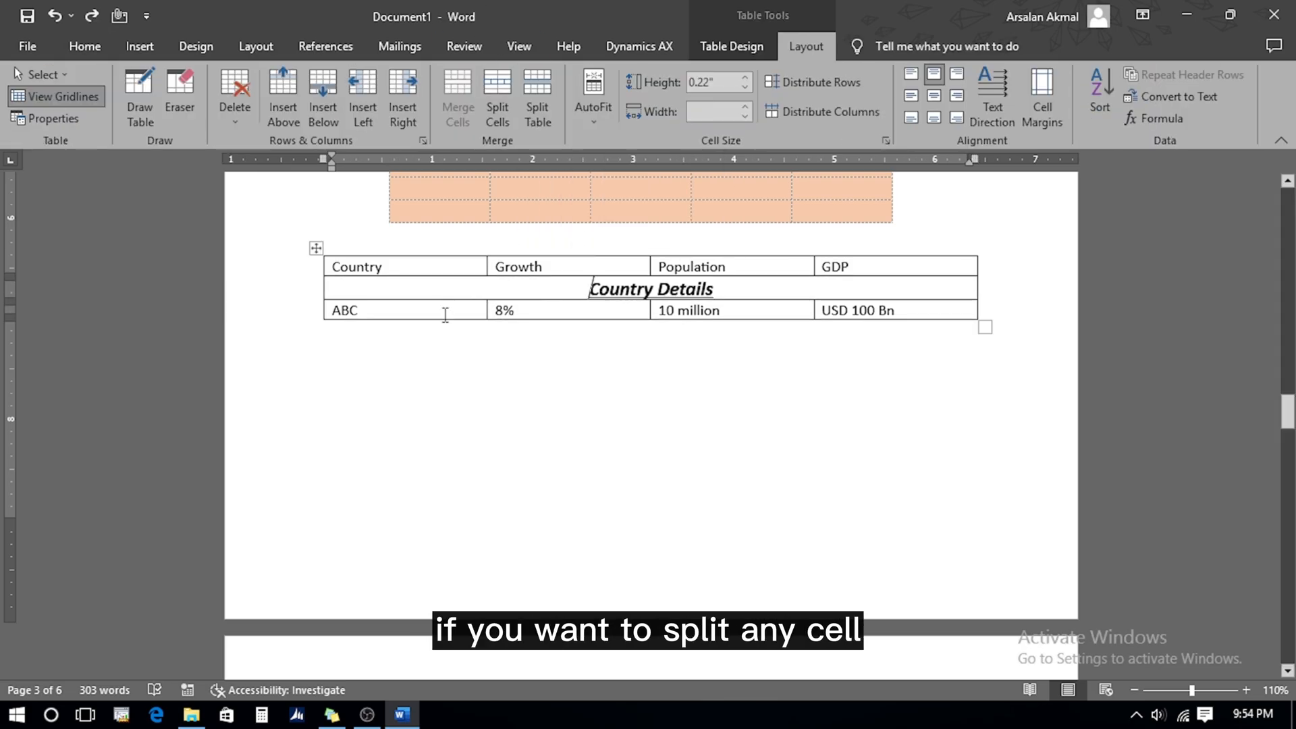
Split the ABC cell into 3 columns and 1 row
left_click(440, 310)
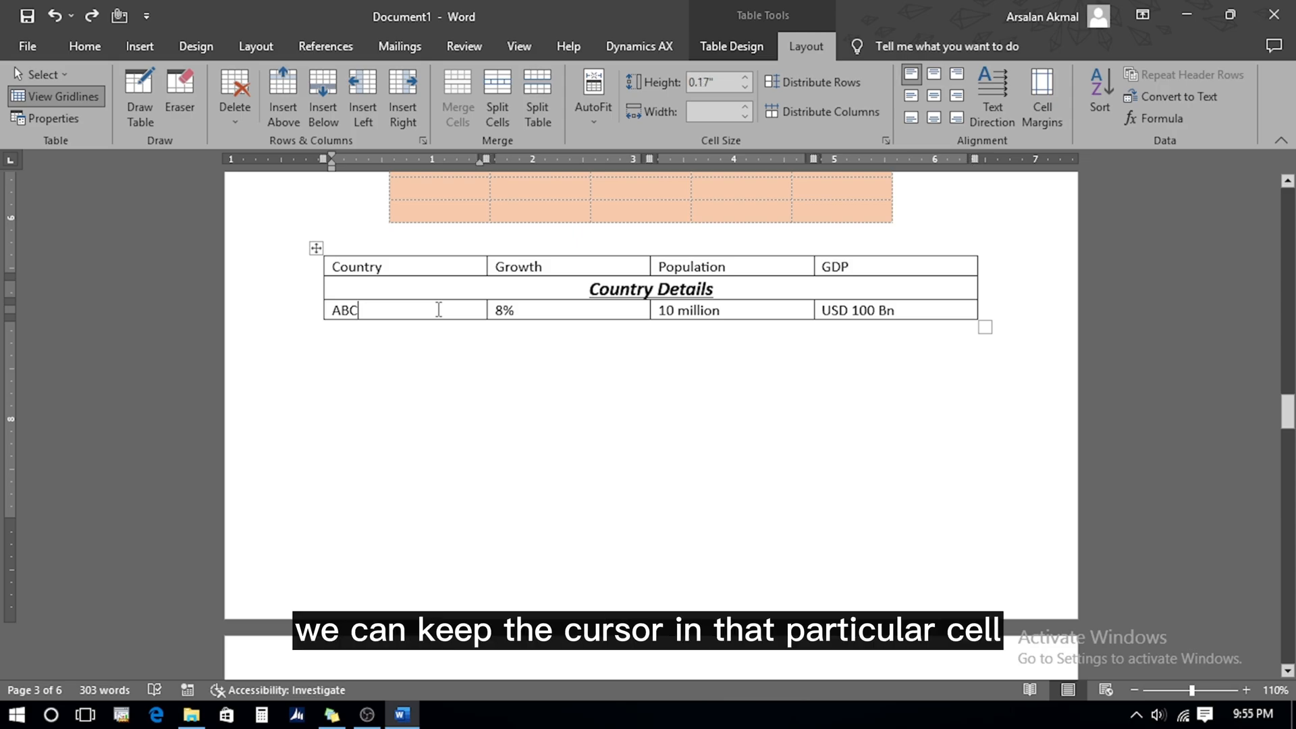
left_click(501, 109)
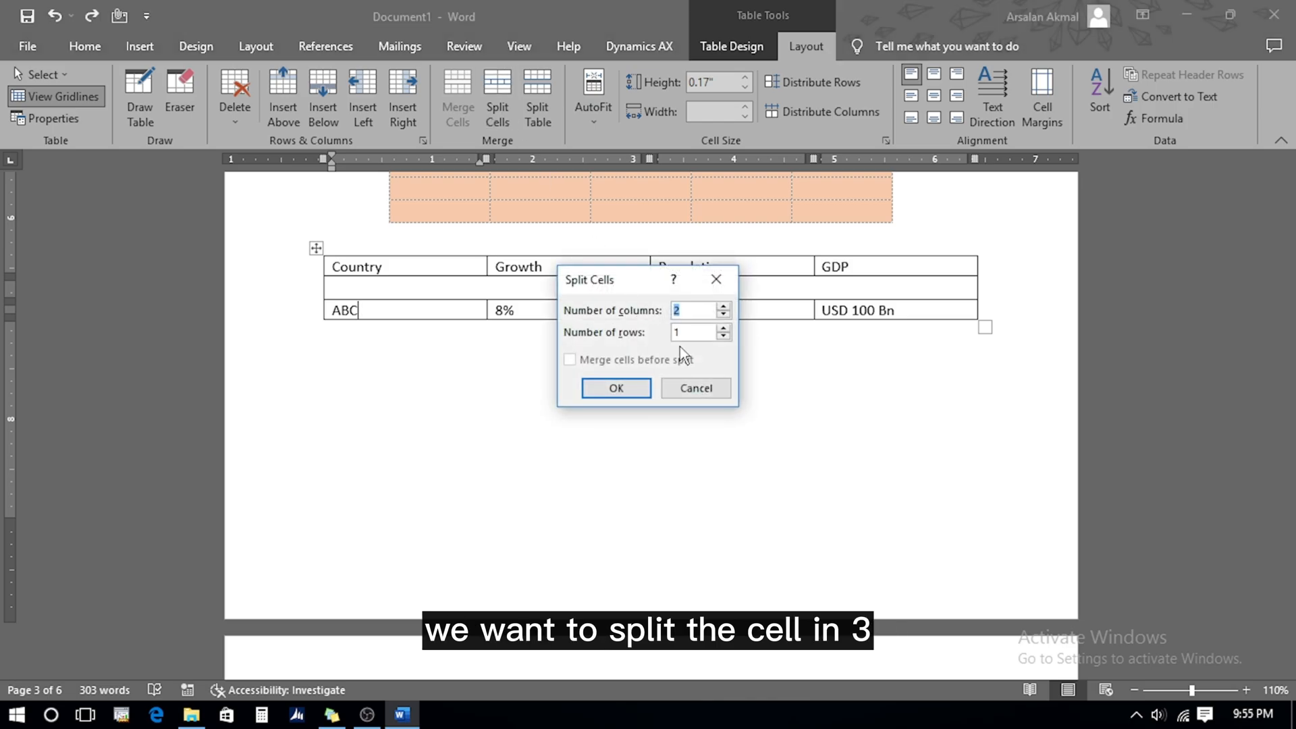
left_click(616, 387)
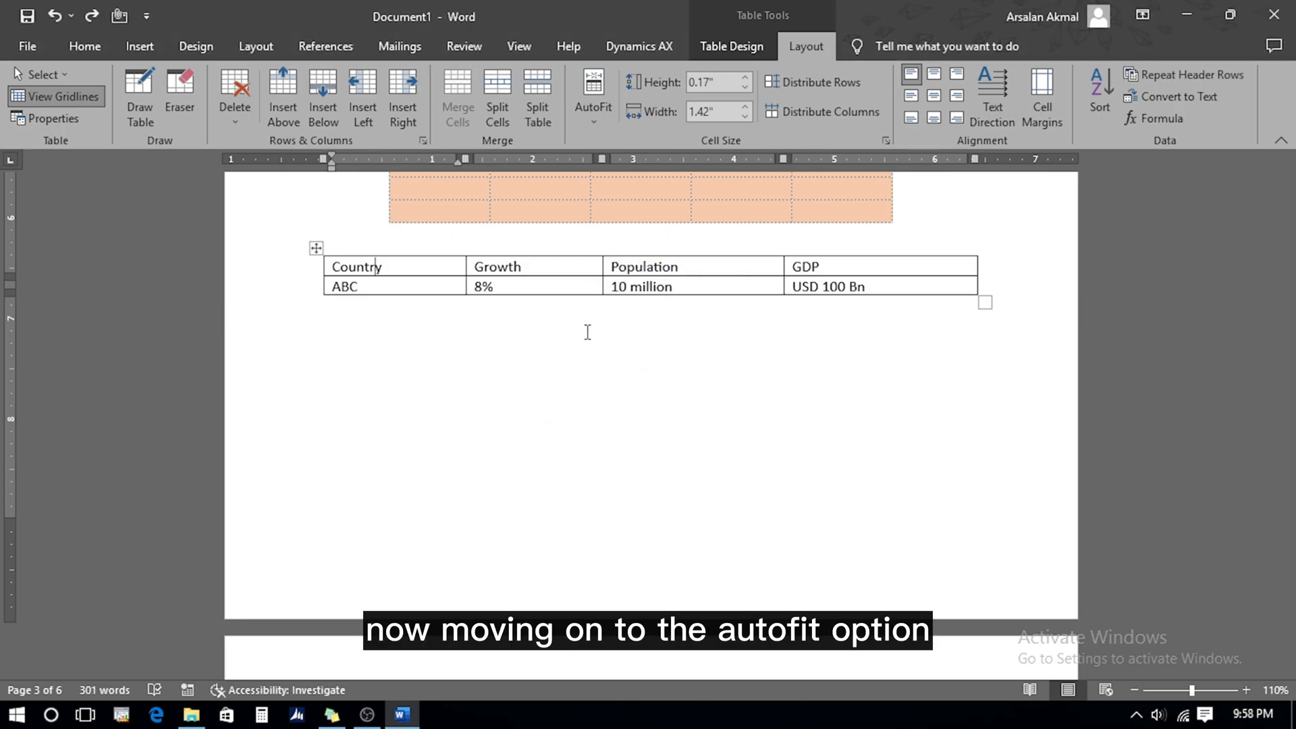
AutoFit the table columns to their contents and raise the row height to 0.8"
left_click(593, 120)
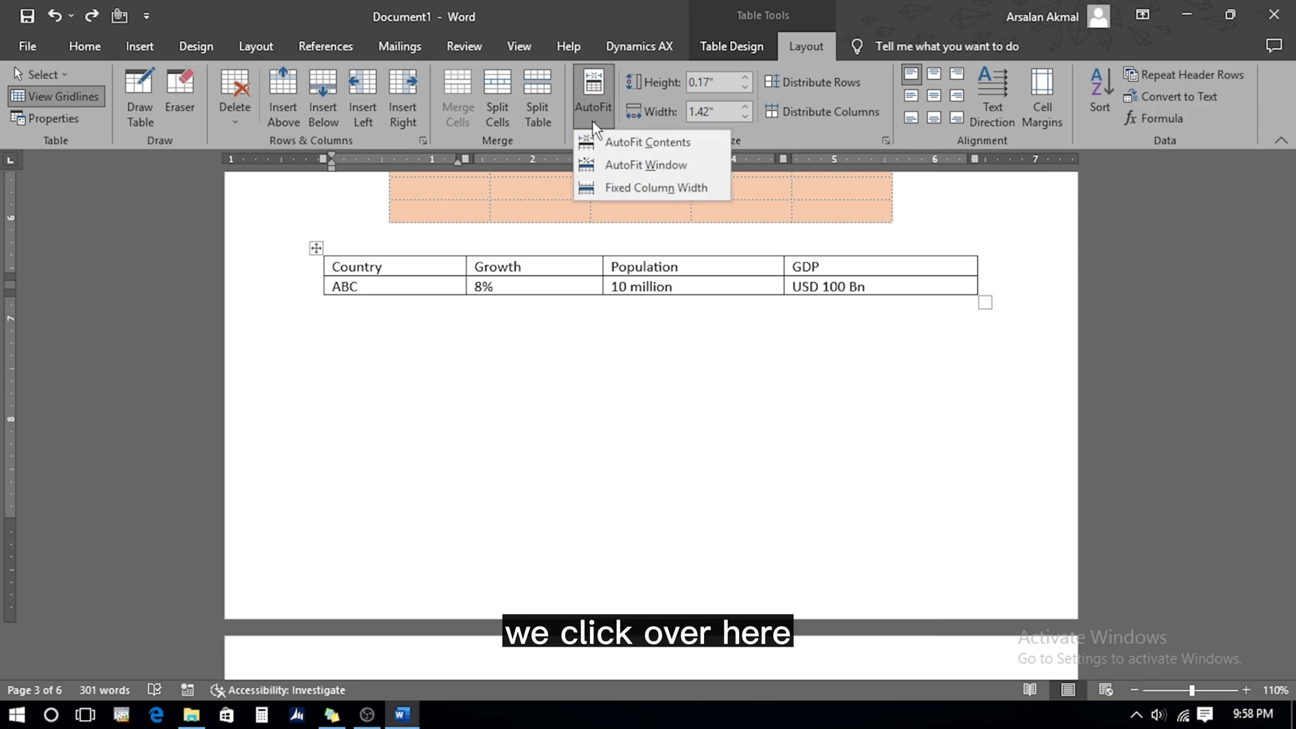
left_click(617, 142)
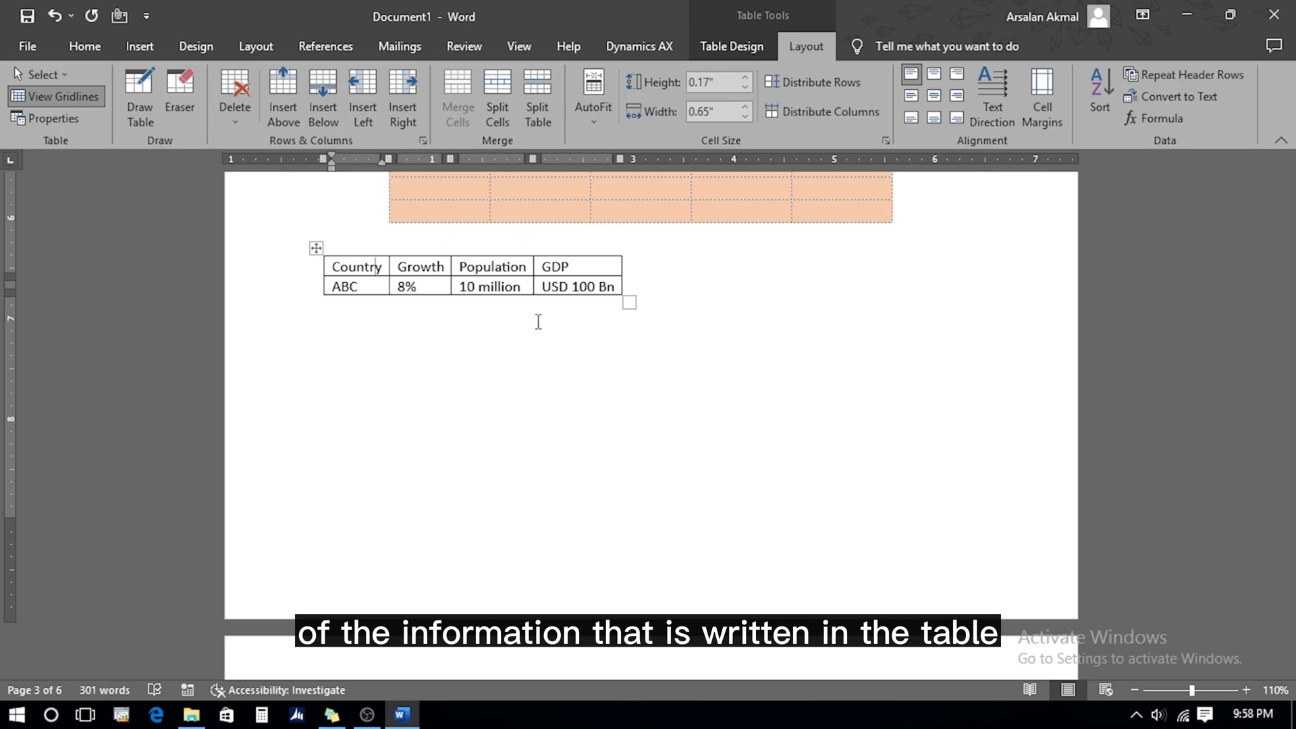
left_click(746, 78)
left_click(745, 79)
left_click(745, 79)
left_click(745, 78)
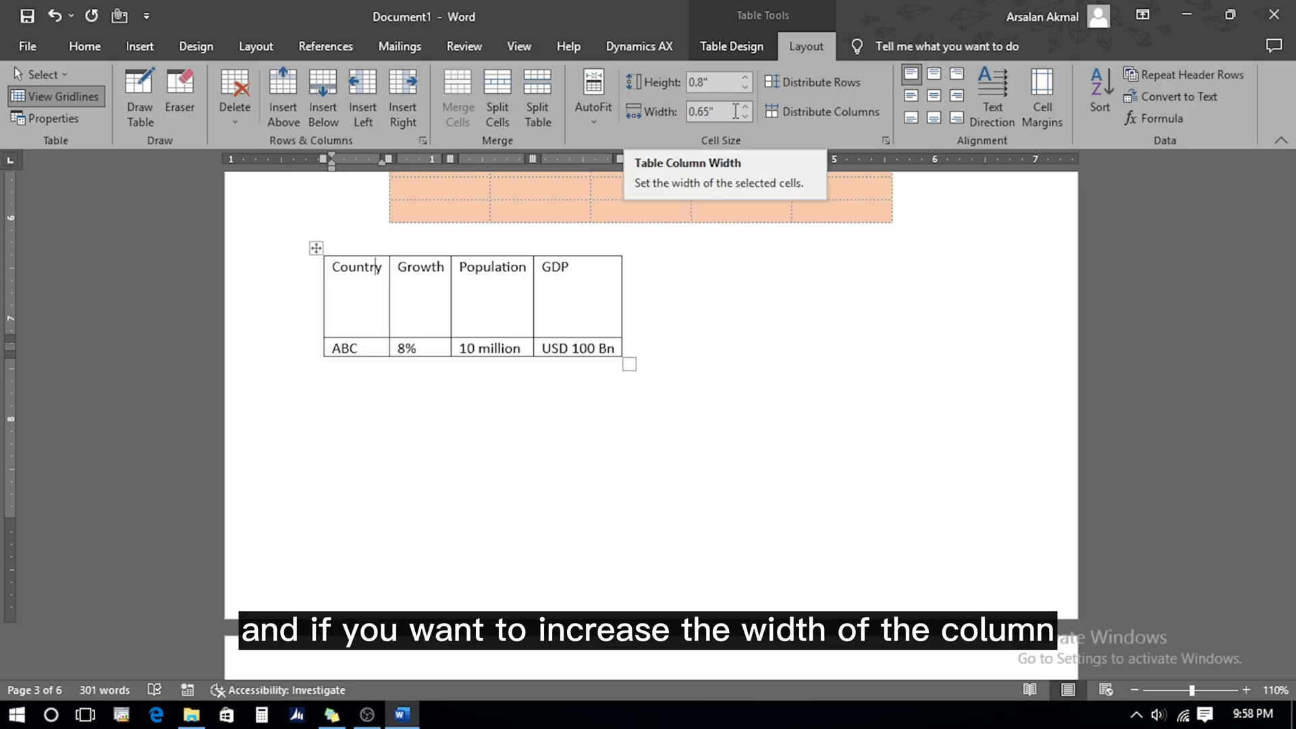
Widen the column to 1.6", then distribute rows to 0.49" and columns to 0.98"
left_click(745, 107)
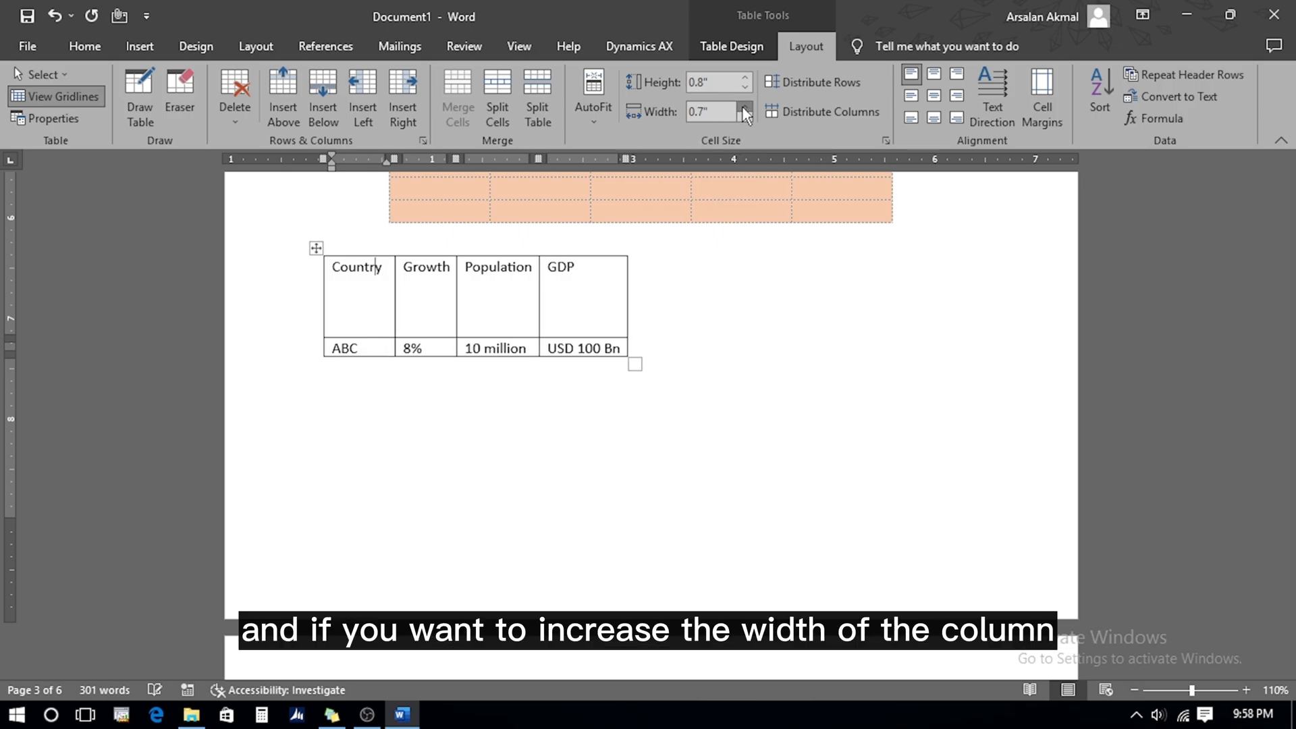
left_click(745, 106)
left_click(745, 107)
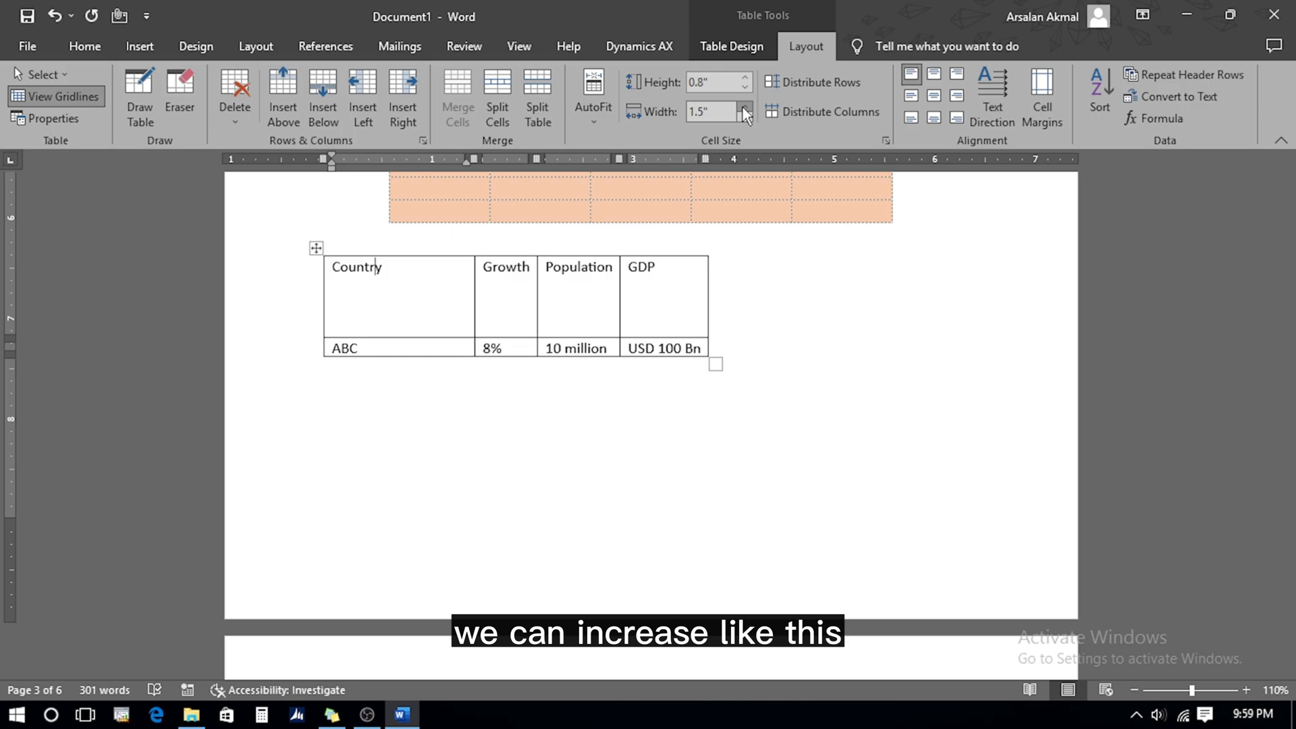
left_click(742, 107)
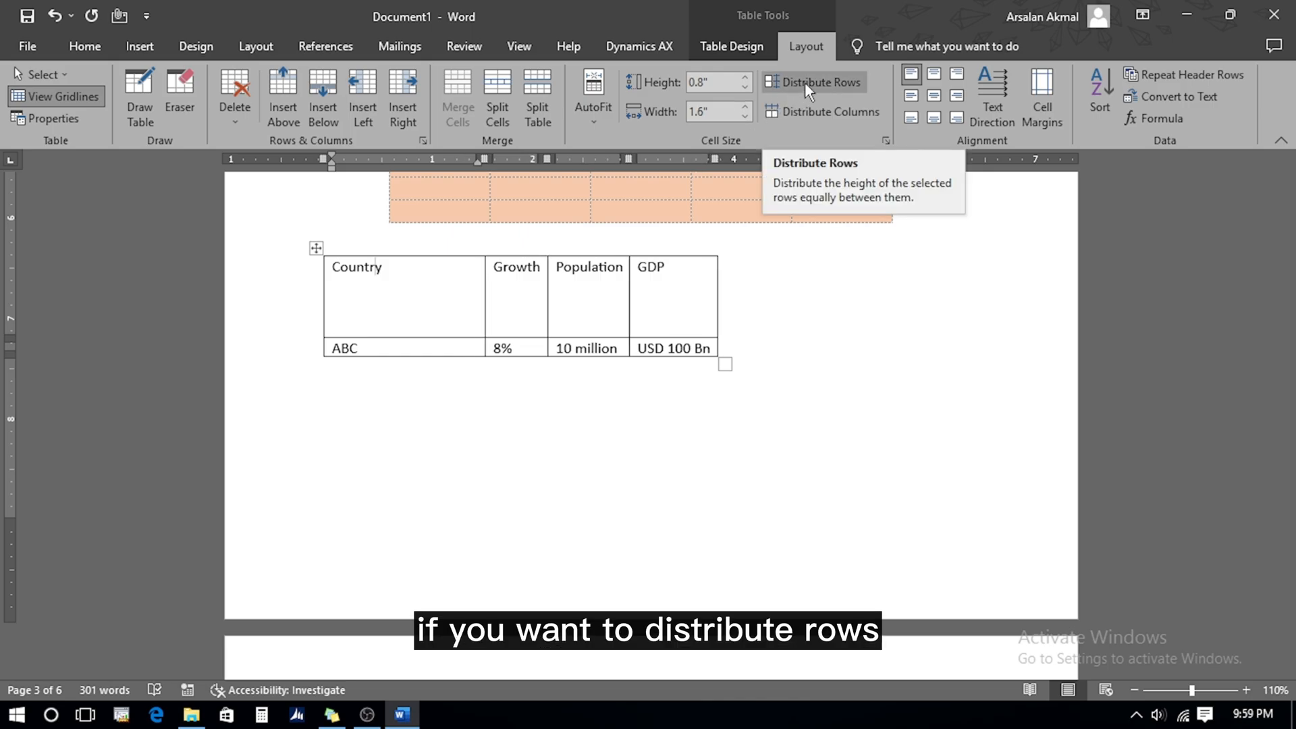
left_click(805, 82)
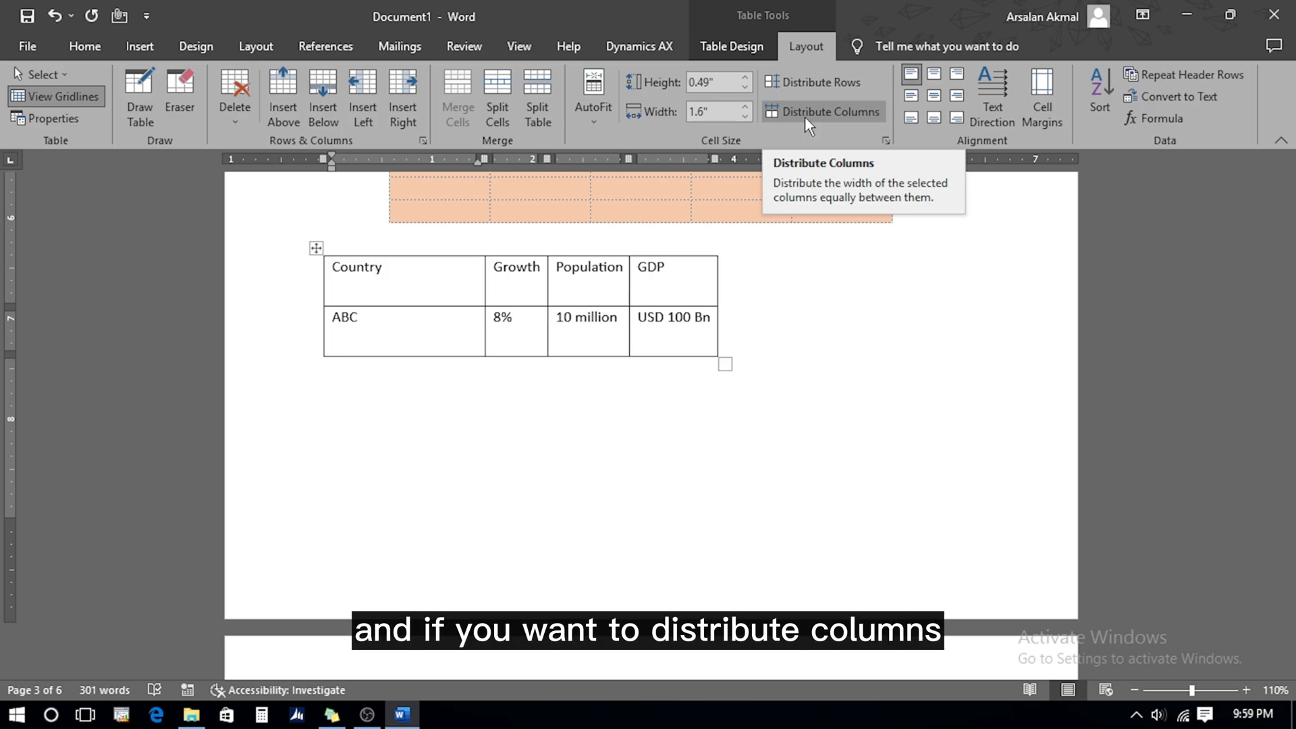
left_click(805, 116)
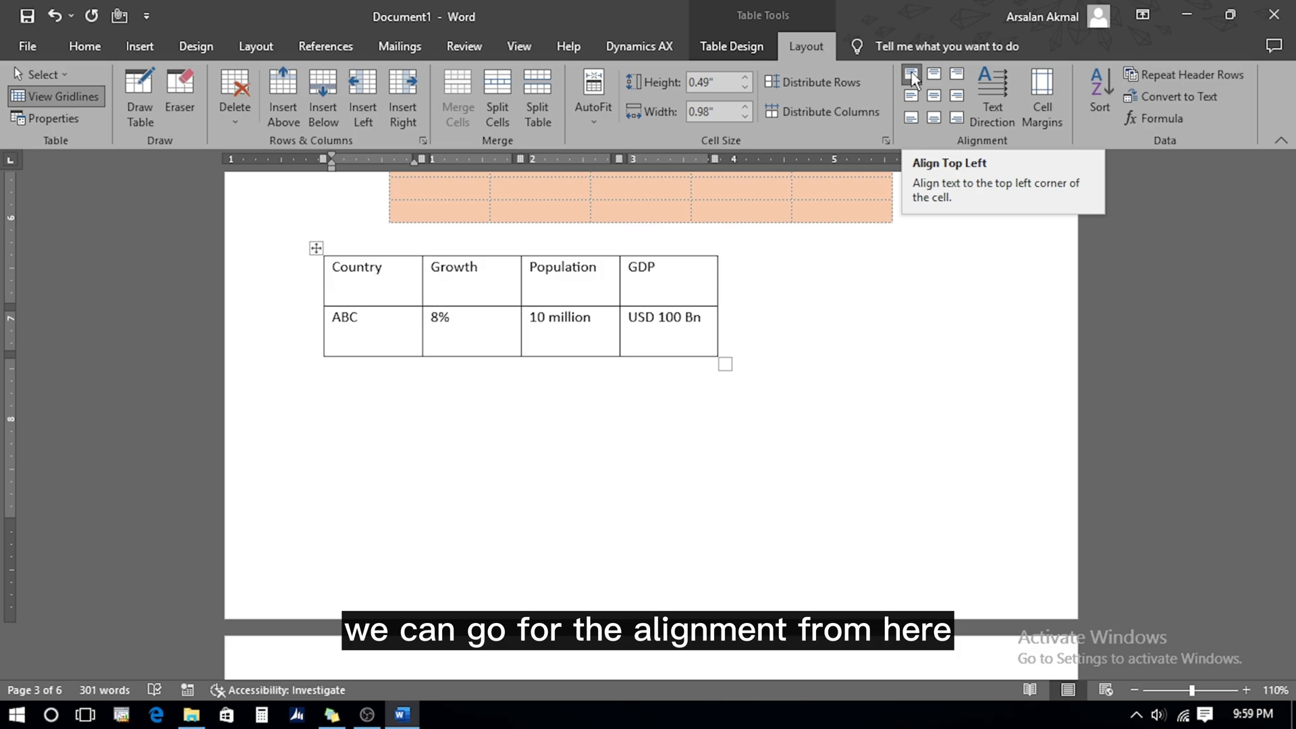
Align all table text bottom-centre, flipping the text direction to vertical and back to horizontal
left_click(316, 248)
left_click(935, 97)
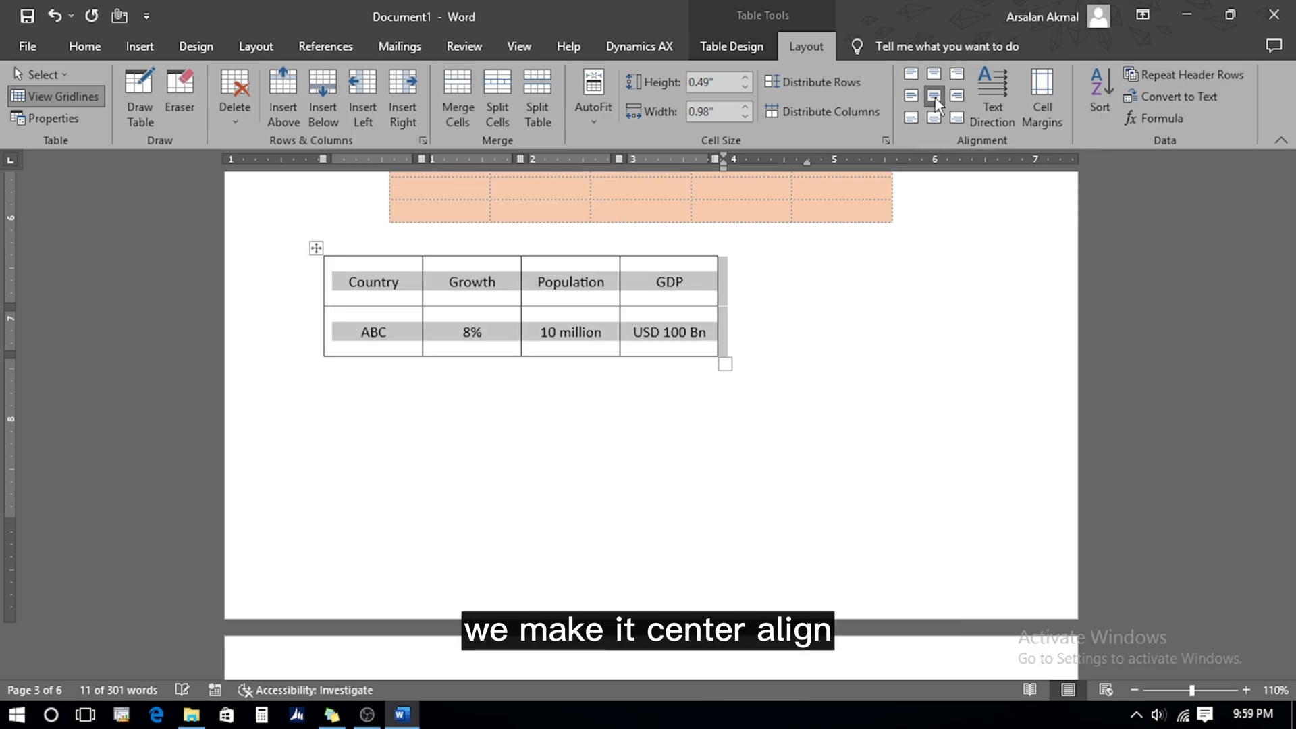
left_click(935, 120)
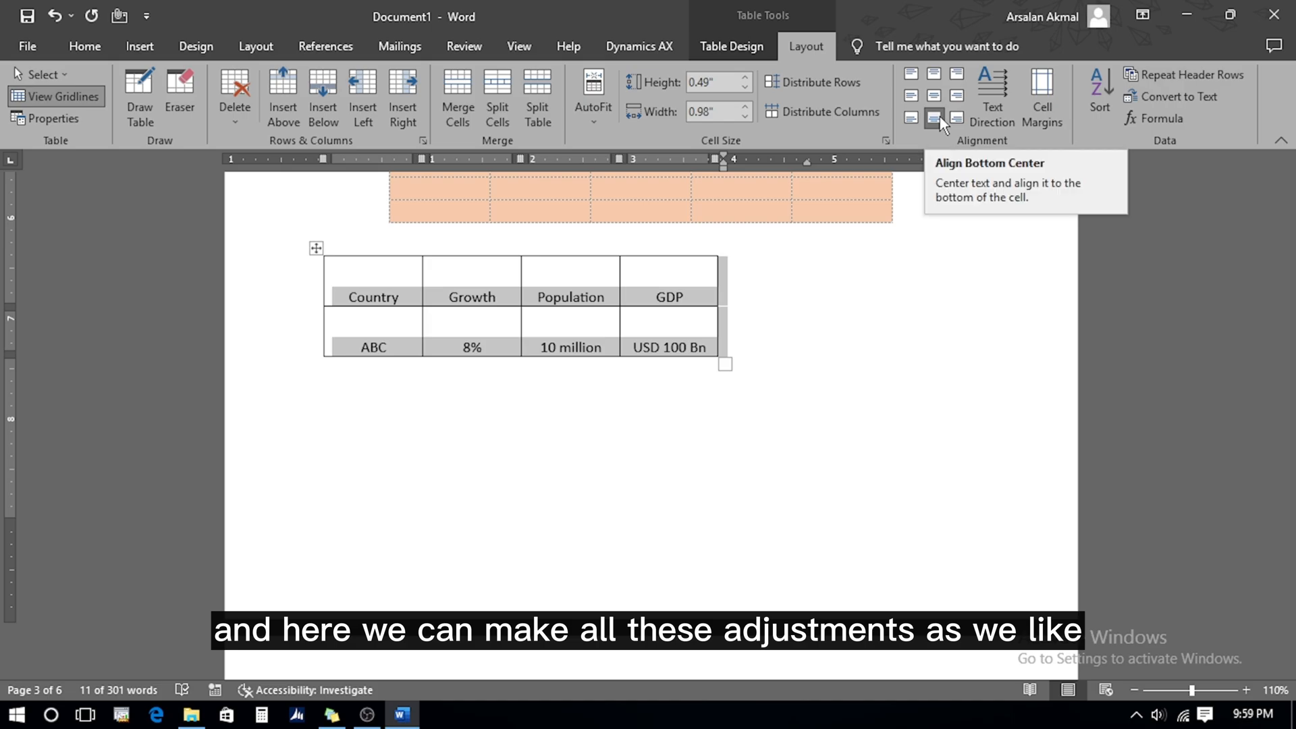
left_click(990, 83)
left_click(990, 83)
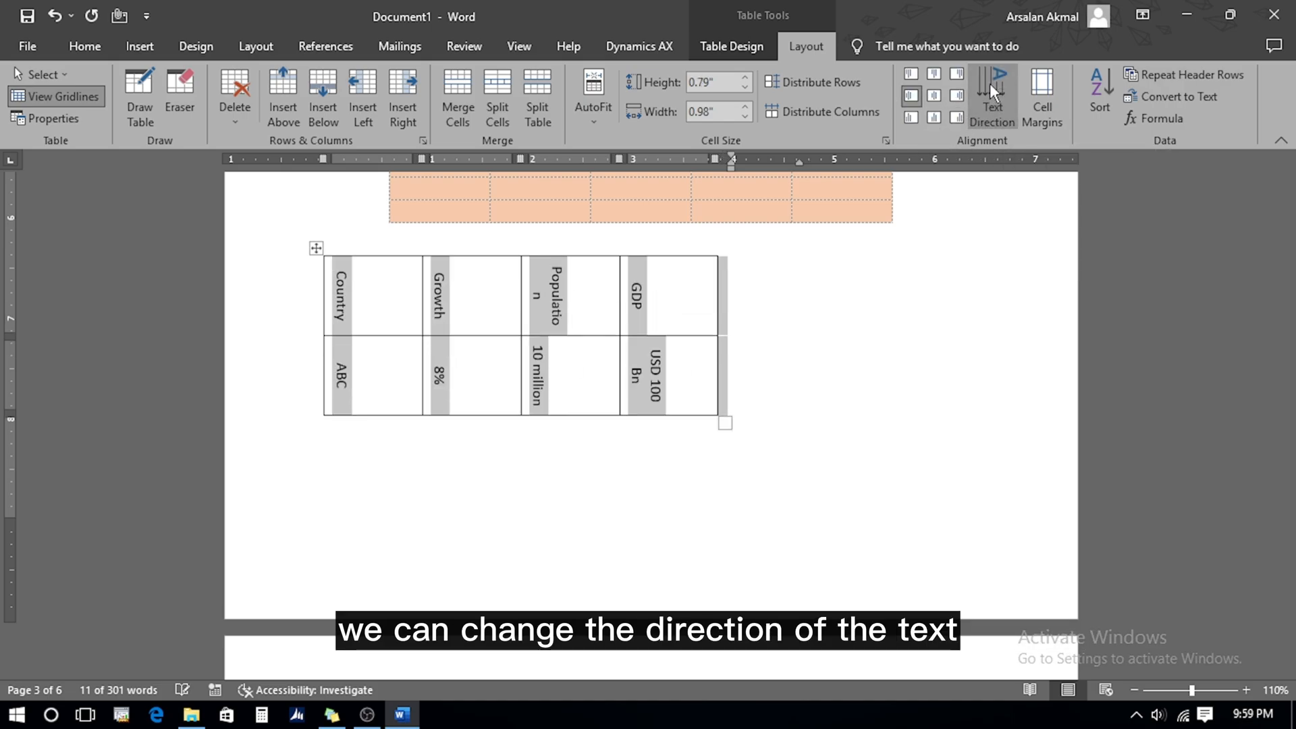
left_click(990, 84)
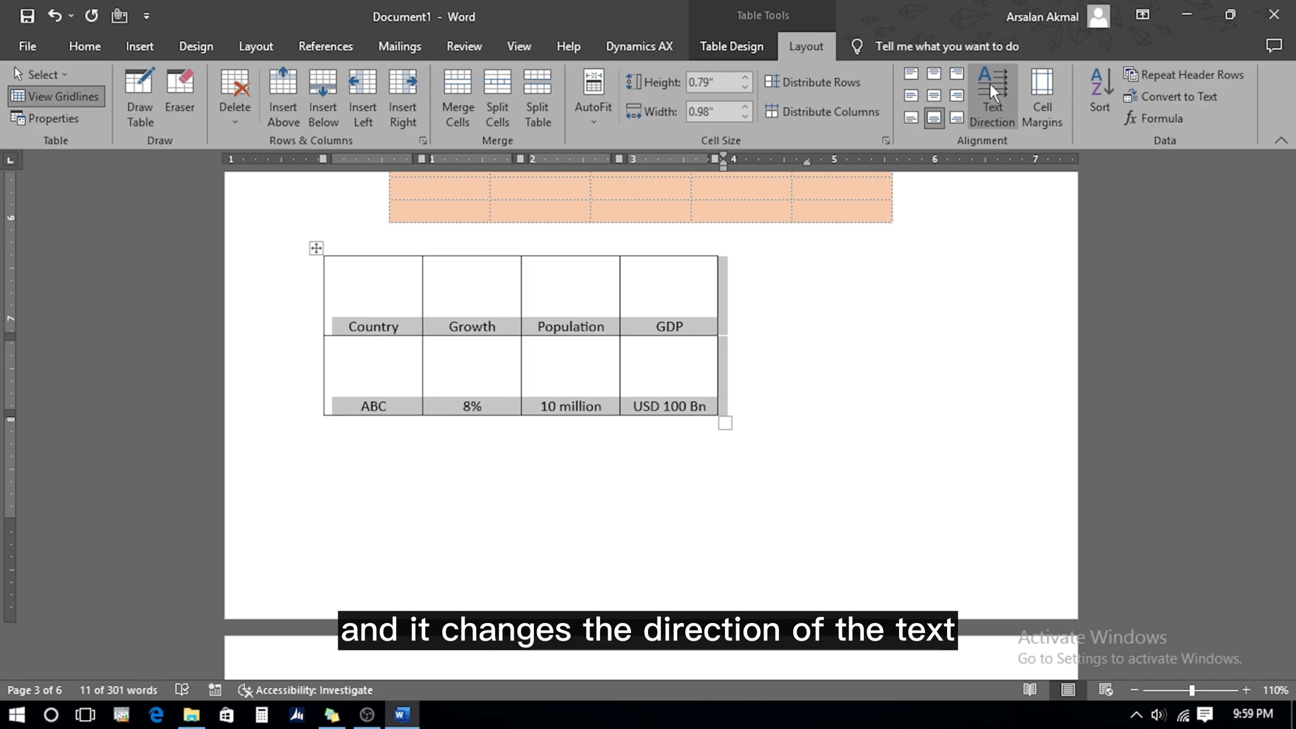
left_click(1042, 94)
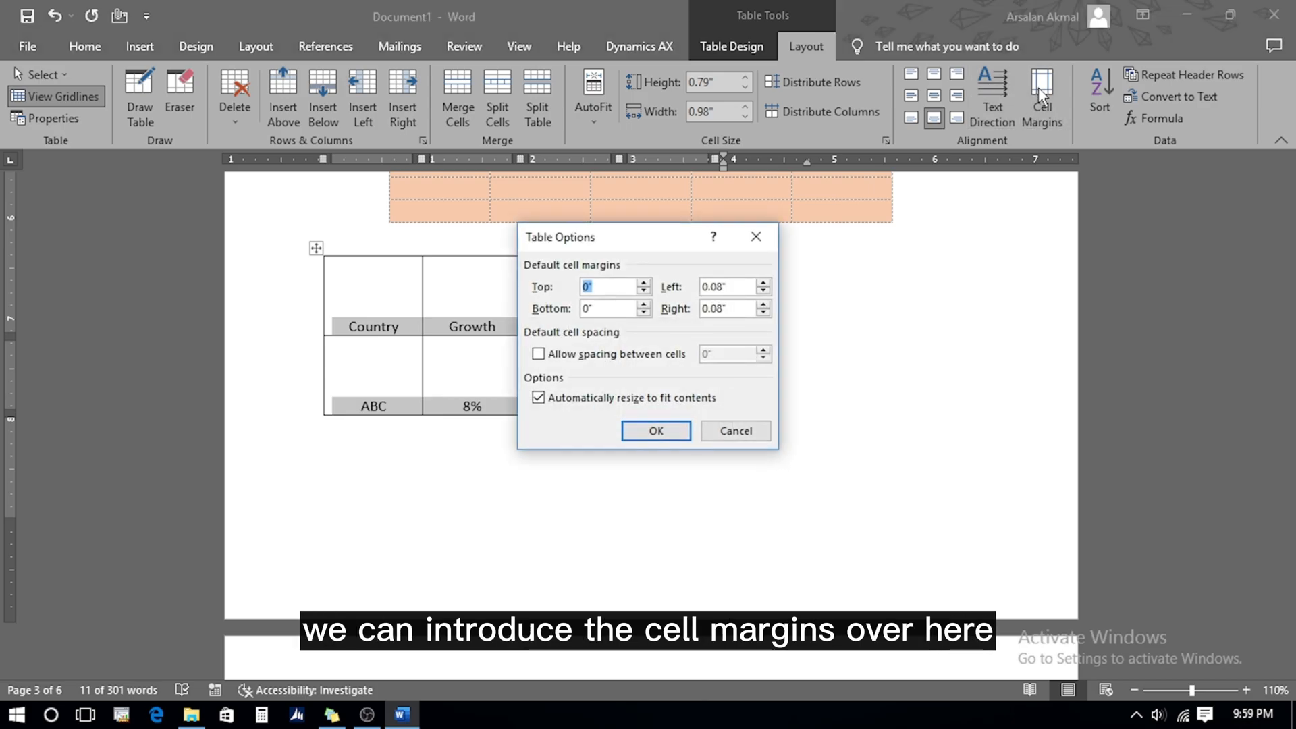
Turn on spacing between cells and set it to 0.05"
left_click(538, 355)
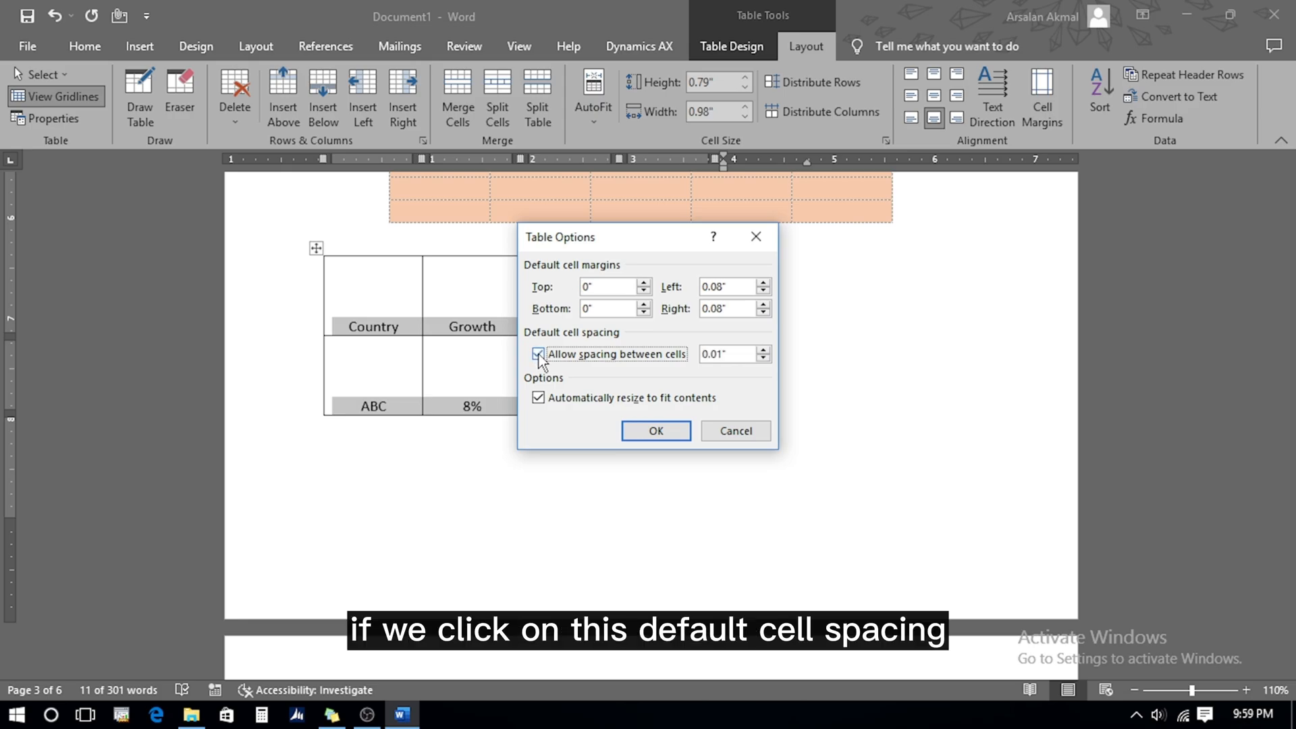
left_click(714, 354)
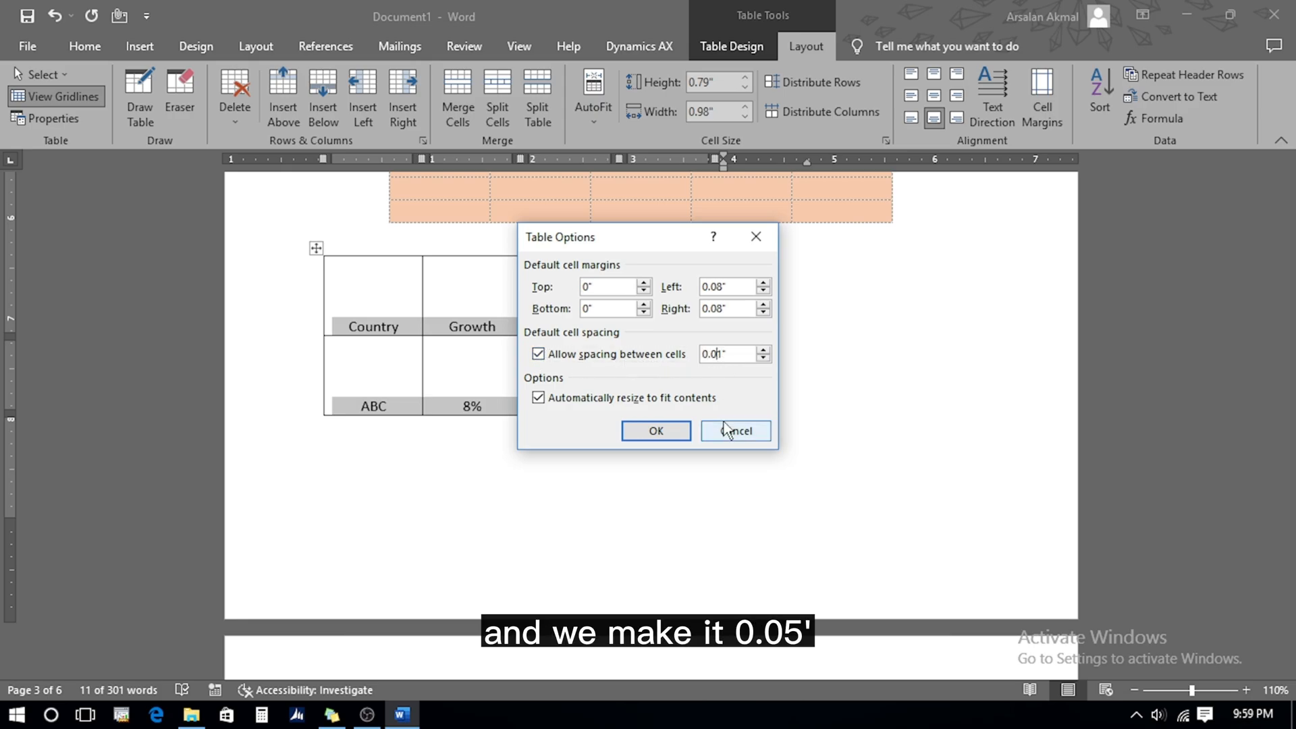
type("5")
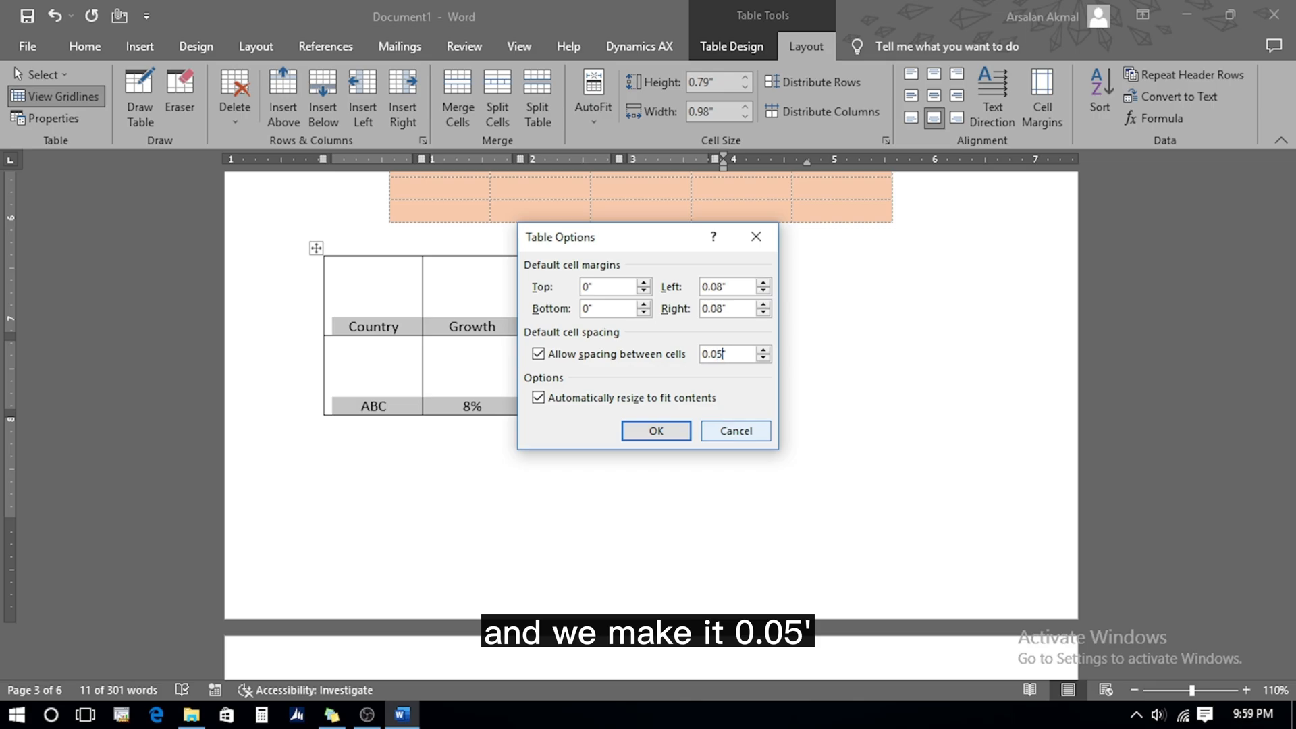
left_click(634, 432)
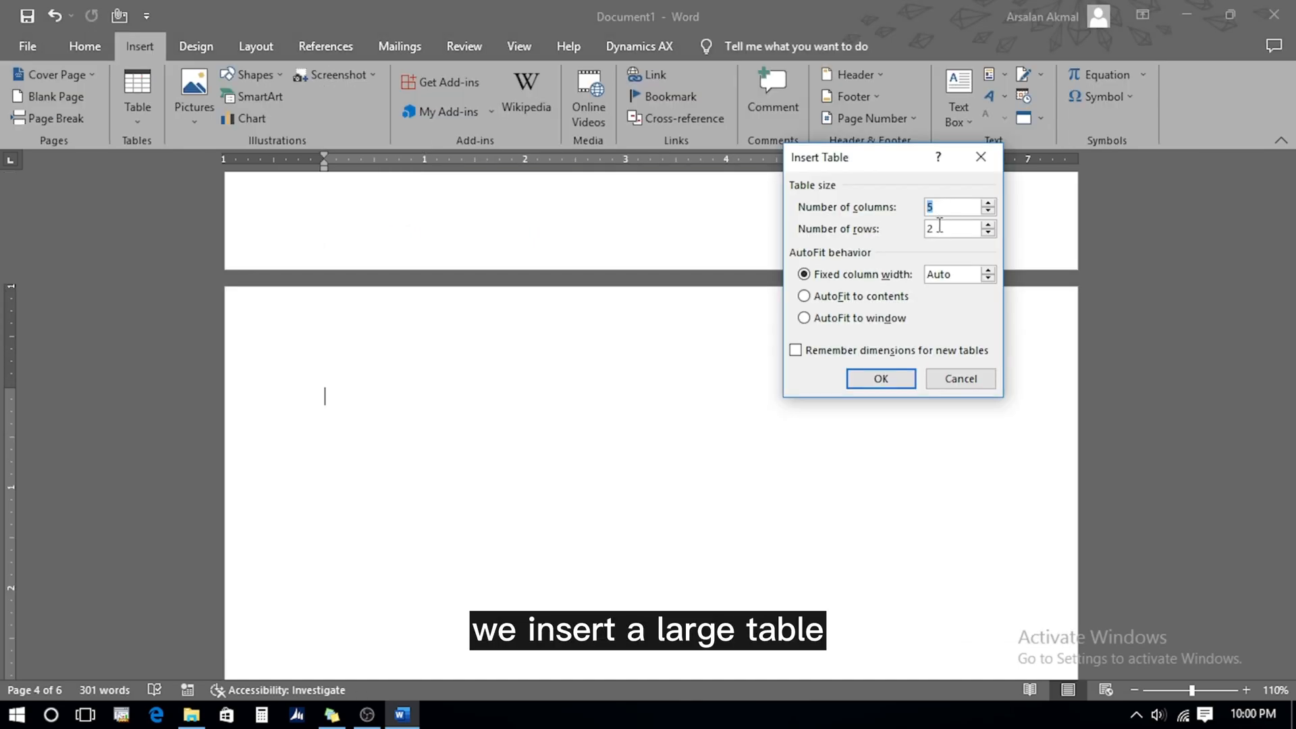
Insert a new table with 5 columns and 200 rows
left_click(939, 227)
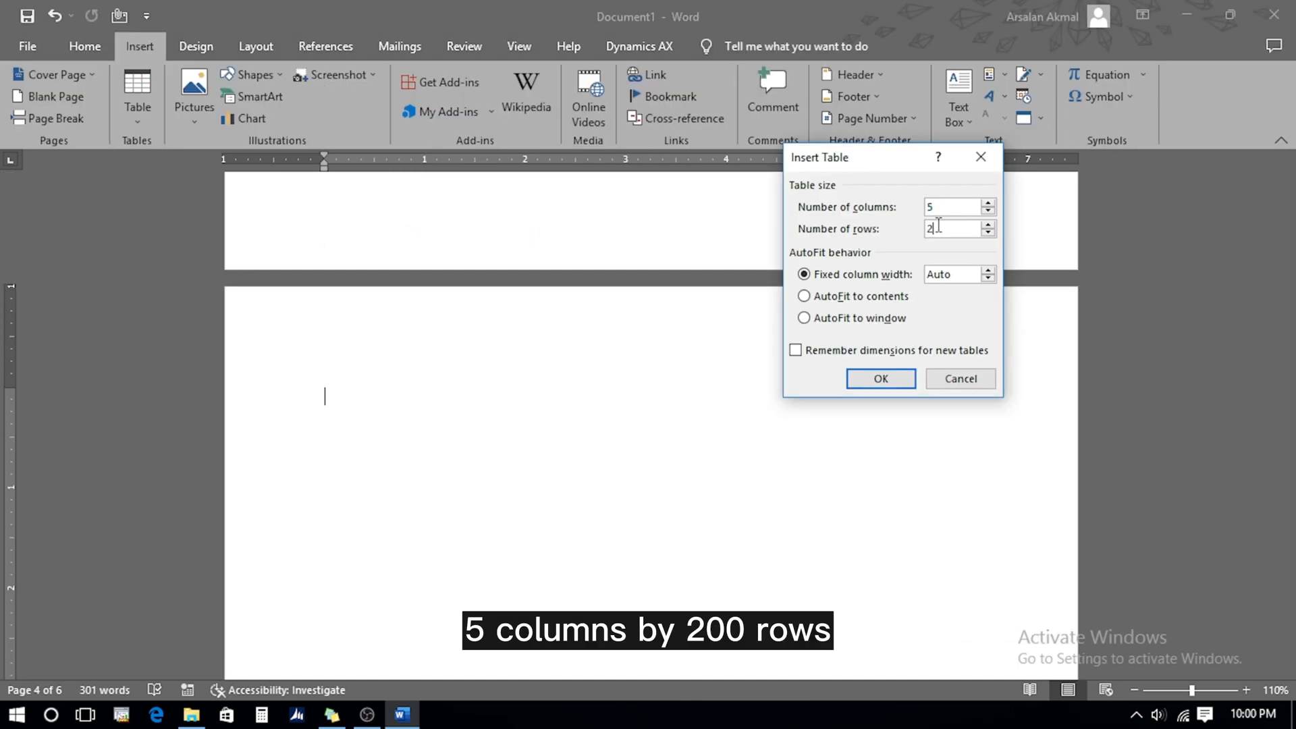
left_click(881, 378)
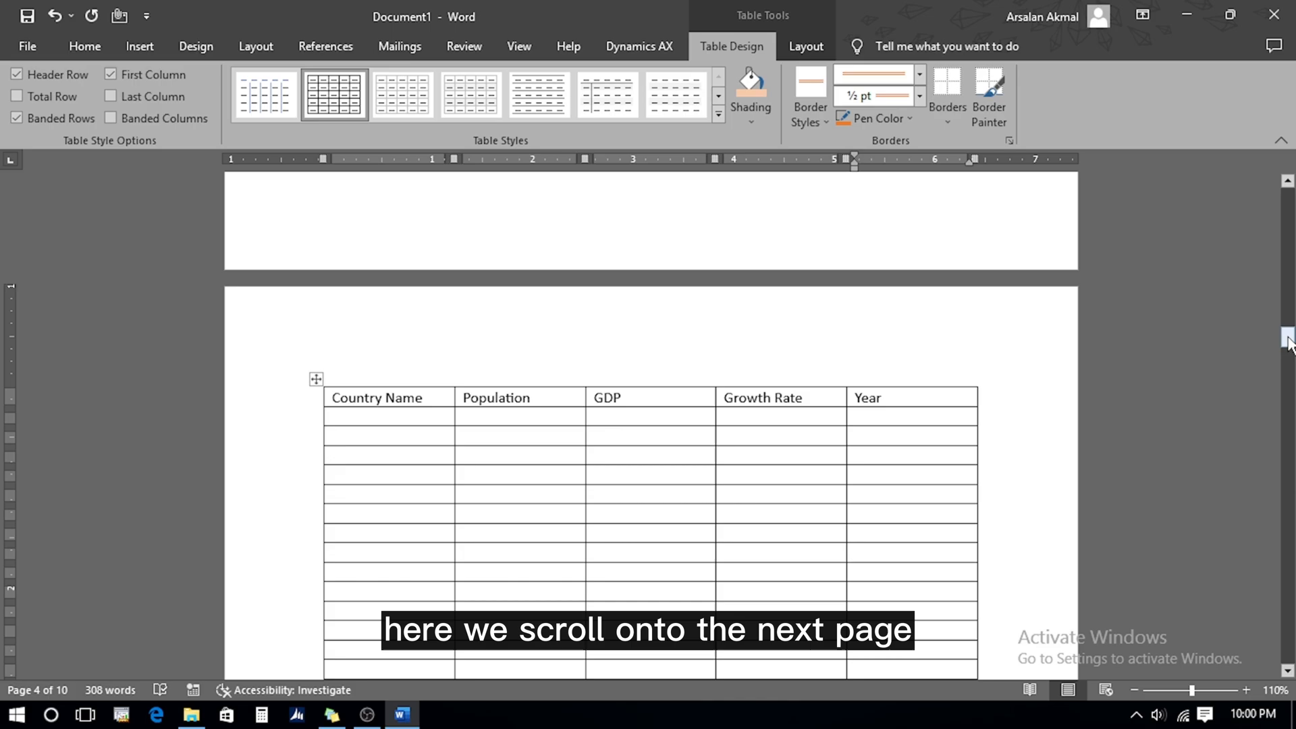
left_click_drag(1287, 341, 1285, 391)
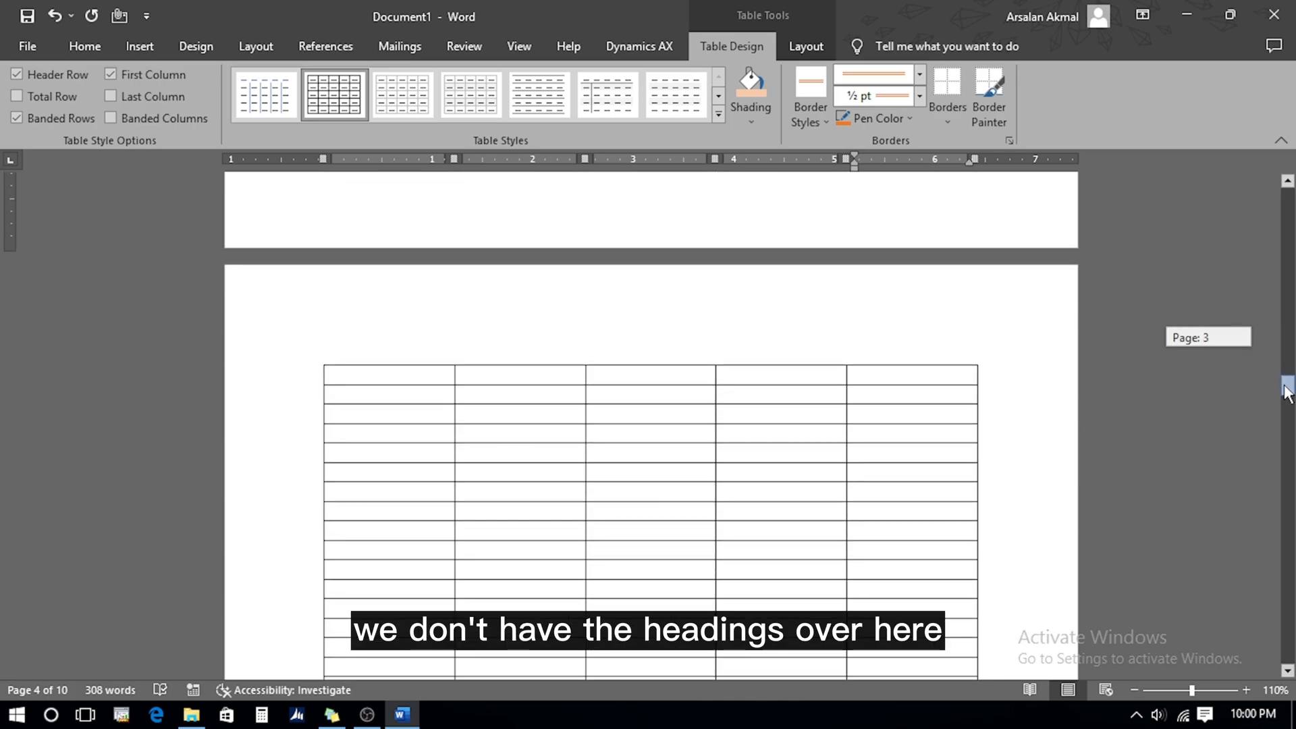
left_click_drag(1288, 391, 1287, 386)
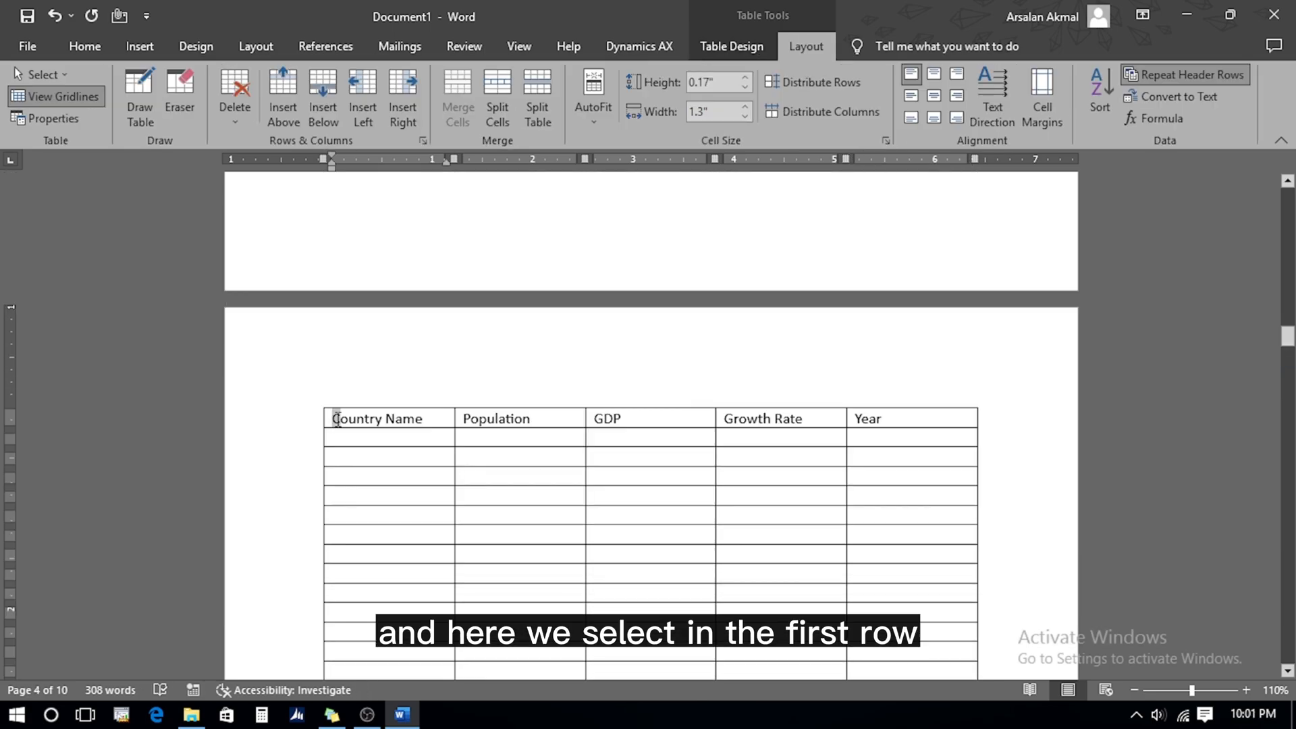
Make the Country Name, Population, GDP, Growth Rate, Year heading row repeat on every page
left_click_drag(337, 419, 945, 420)
left_click(1170, 70)
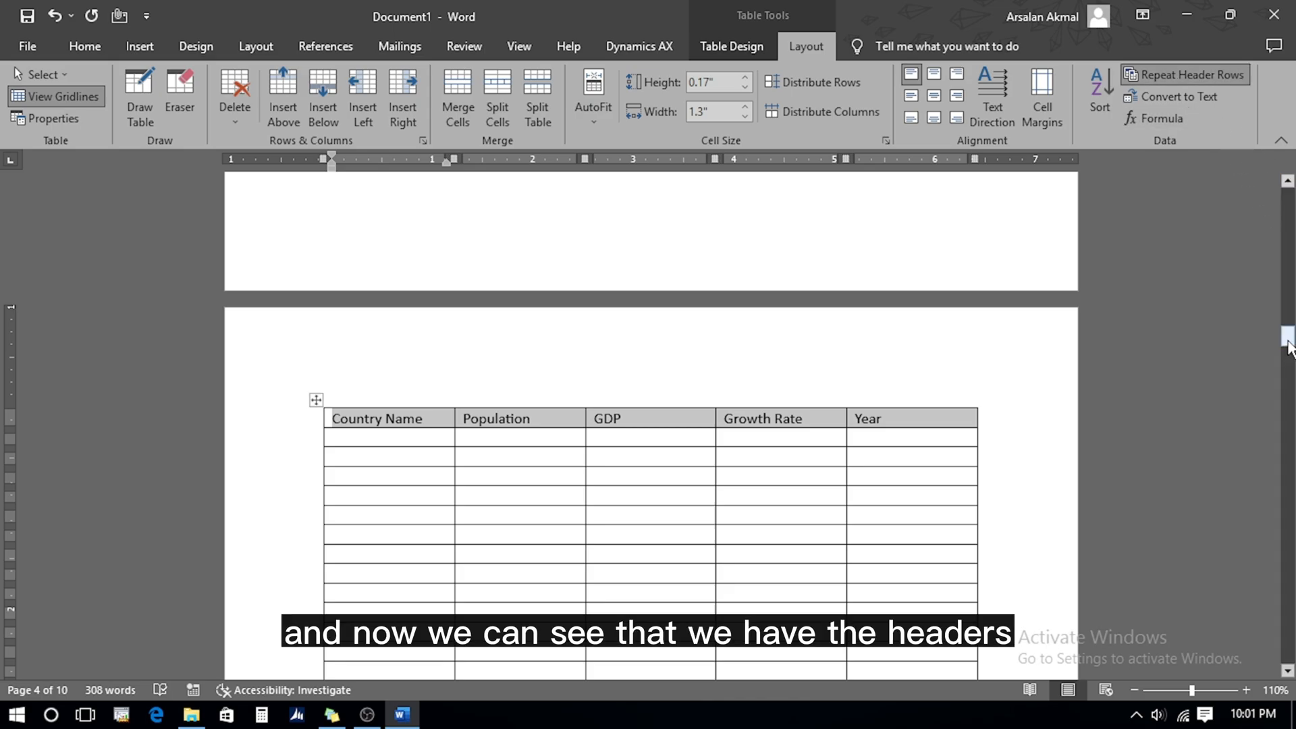
left_click_drag(1289, 348, 1290, 533)
left_click(384, 404)
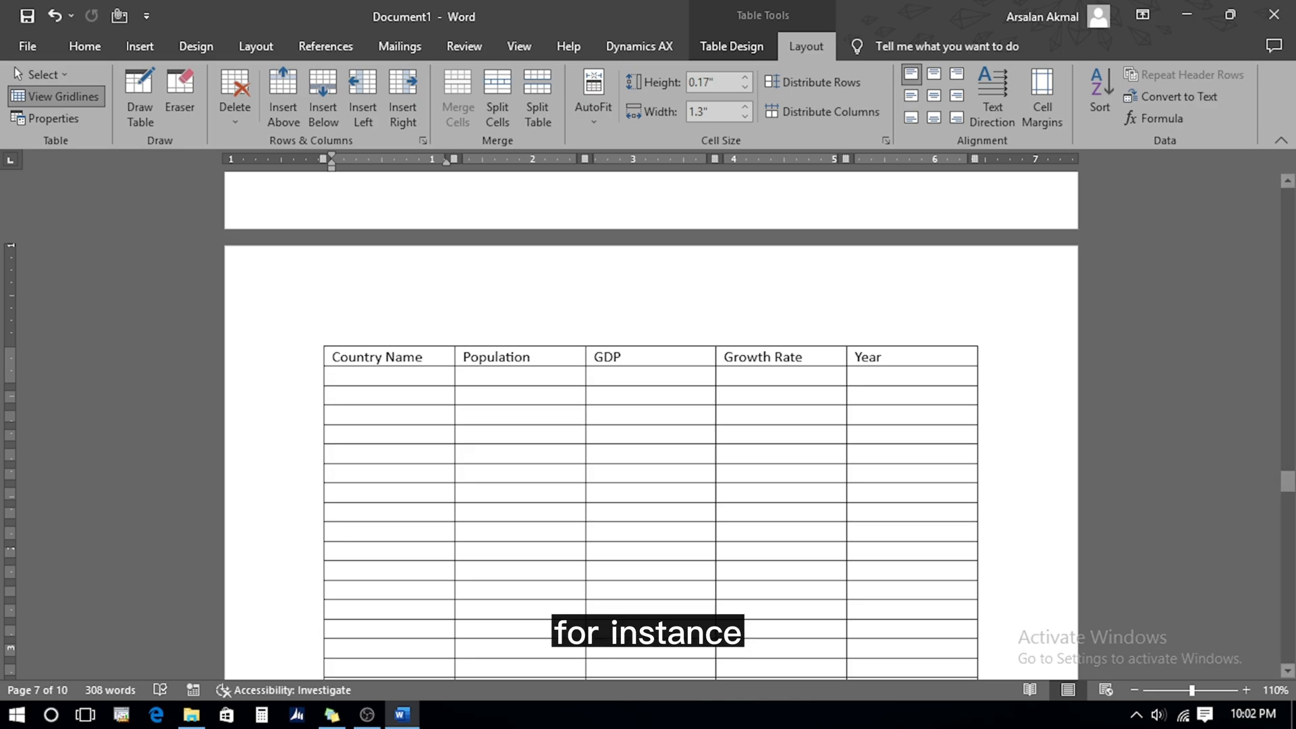
type("S")
key("Down")
type("d")
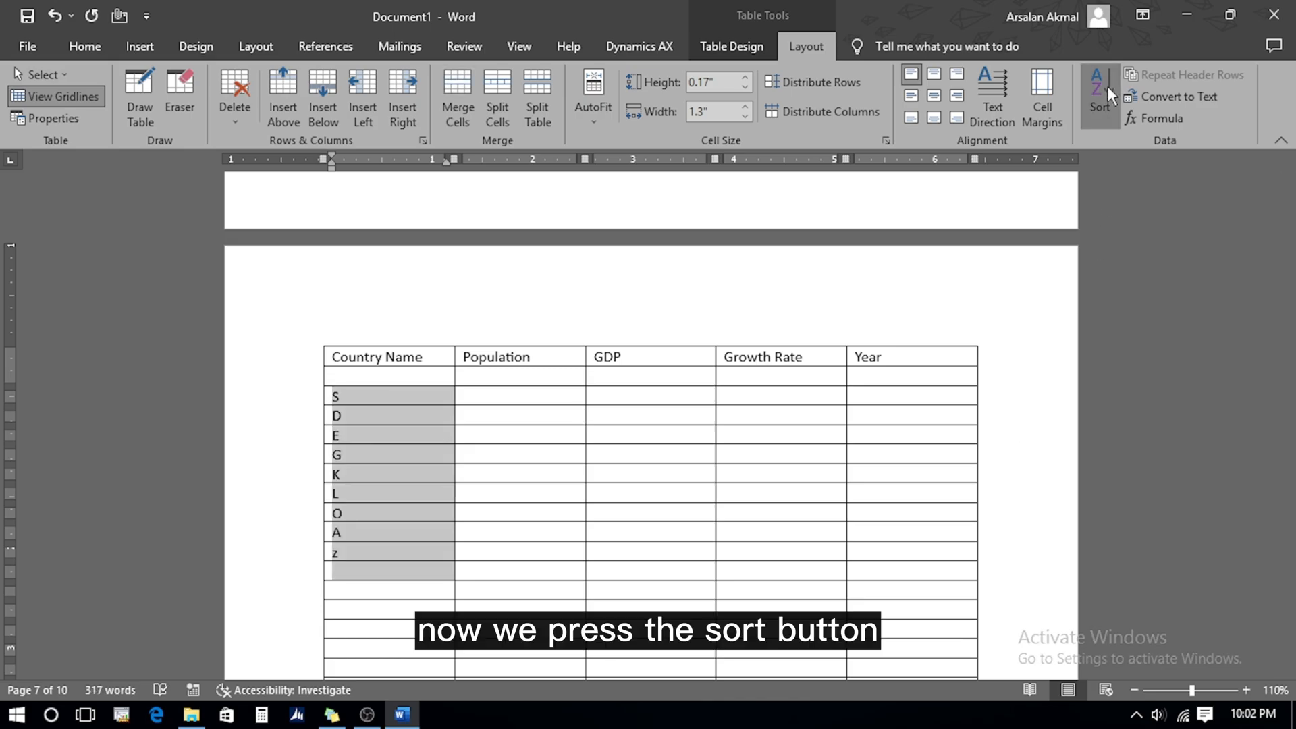
left_click(1105, 88)
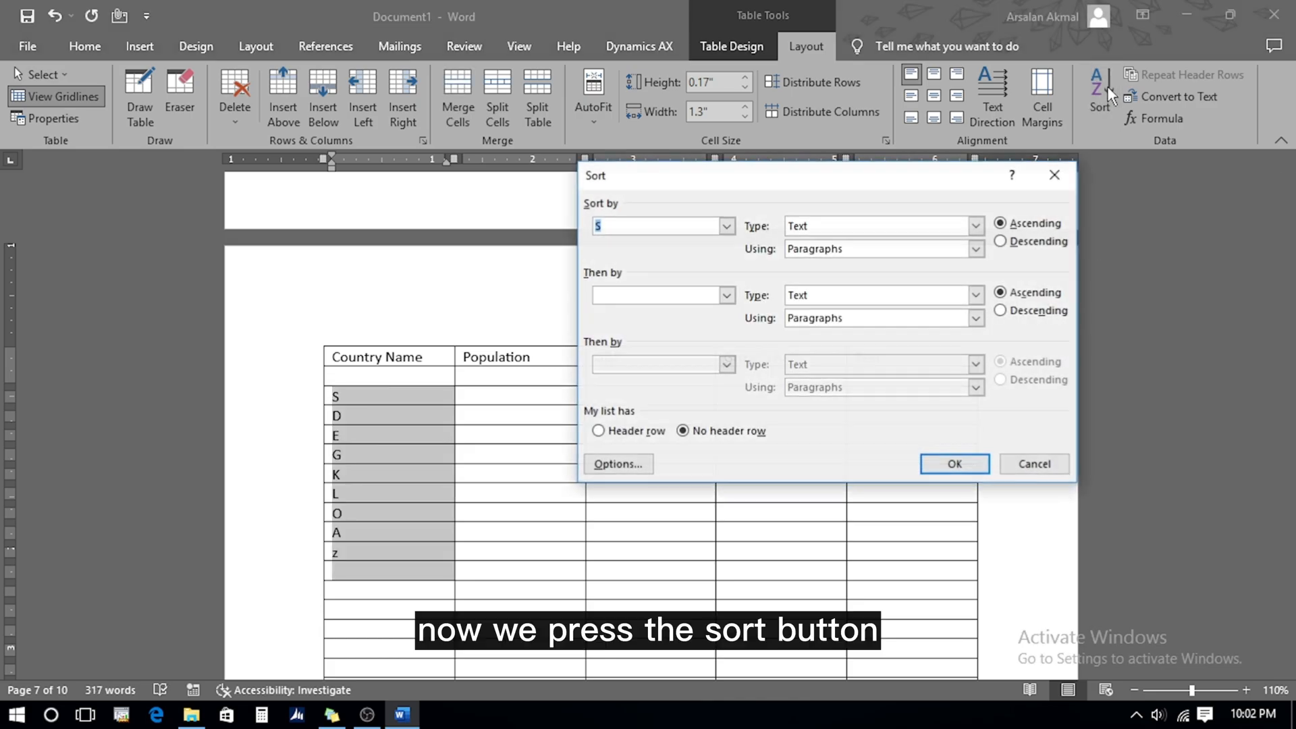
left_click(727, 225)
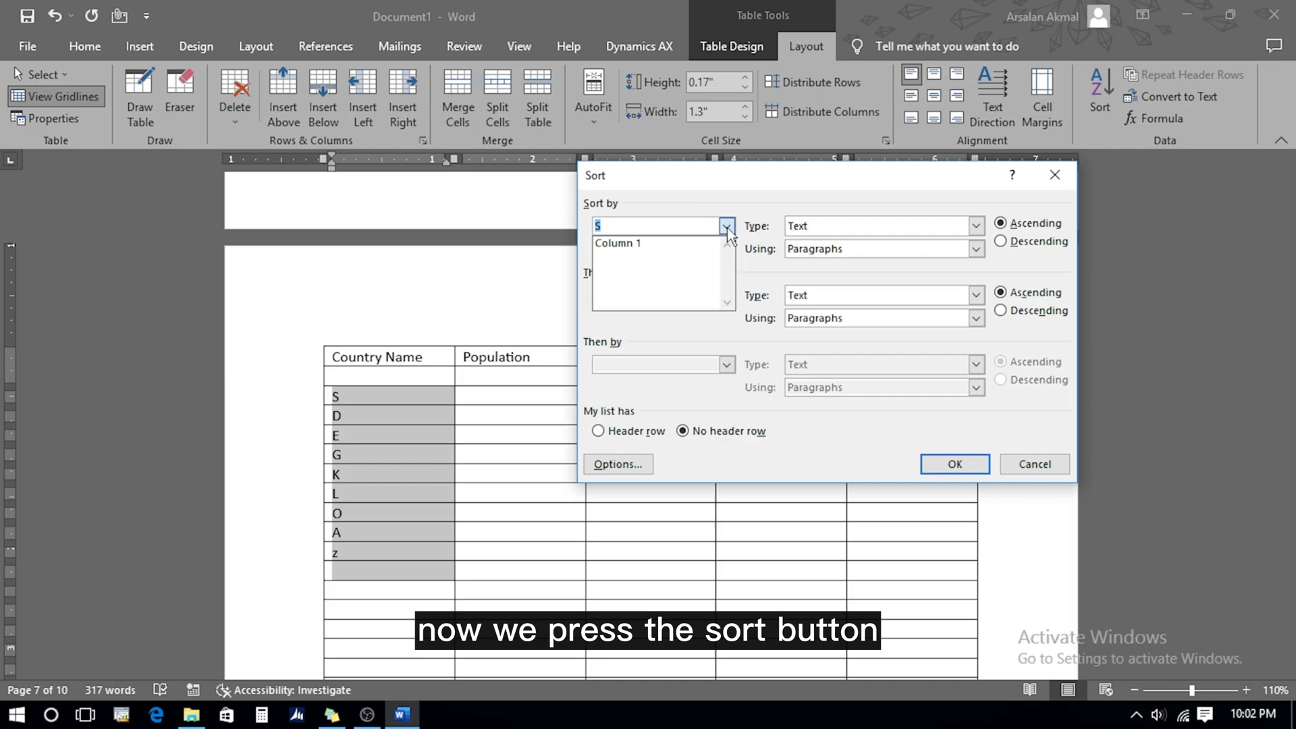
left_click(638, 243)
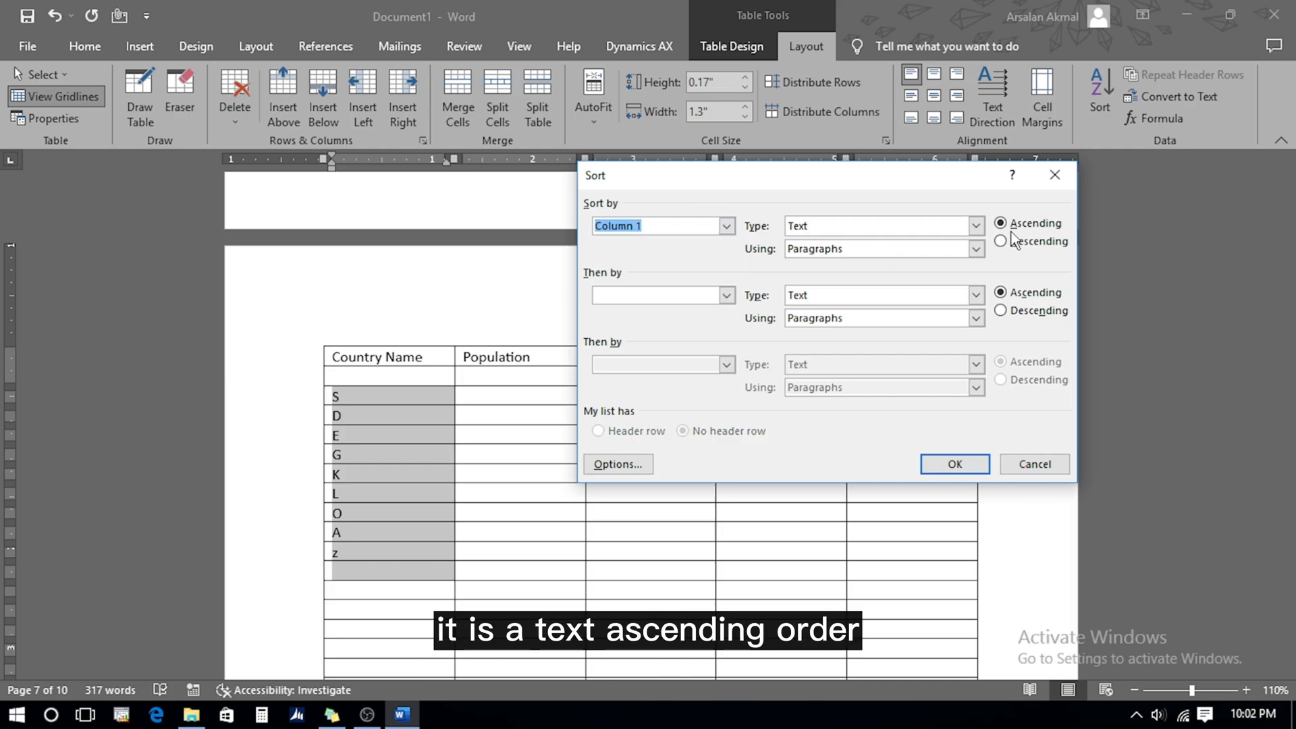
left_click(965, 463)
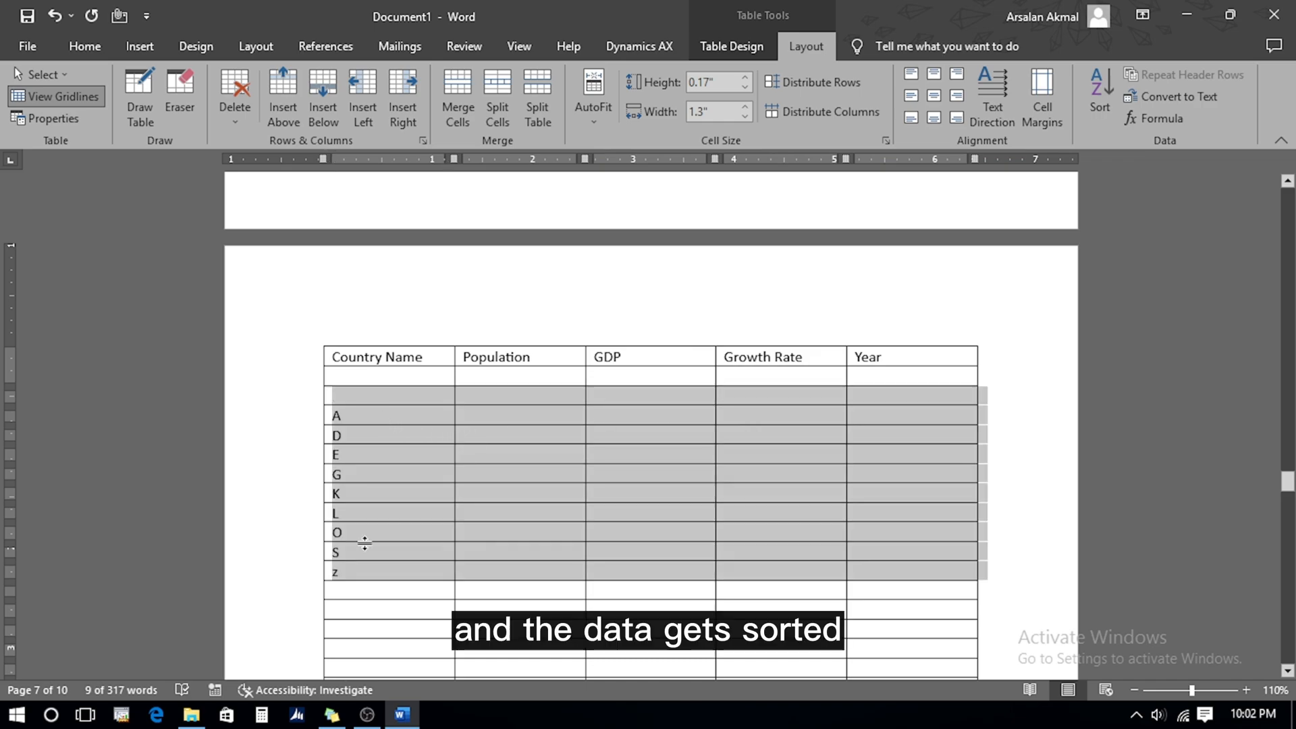
key("Delete")
left_click(360, 421)
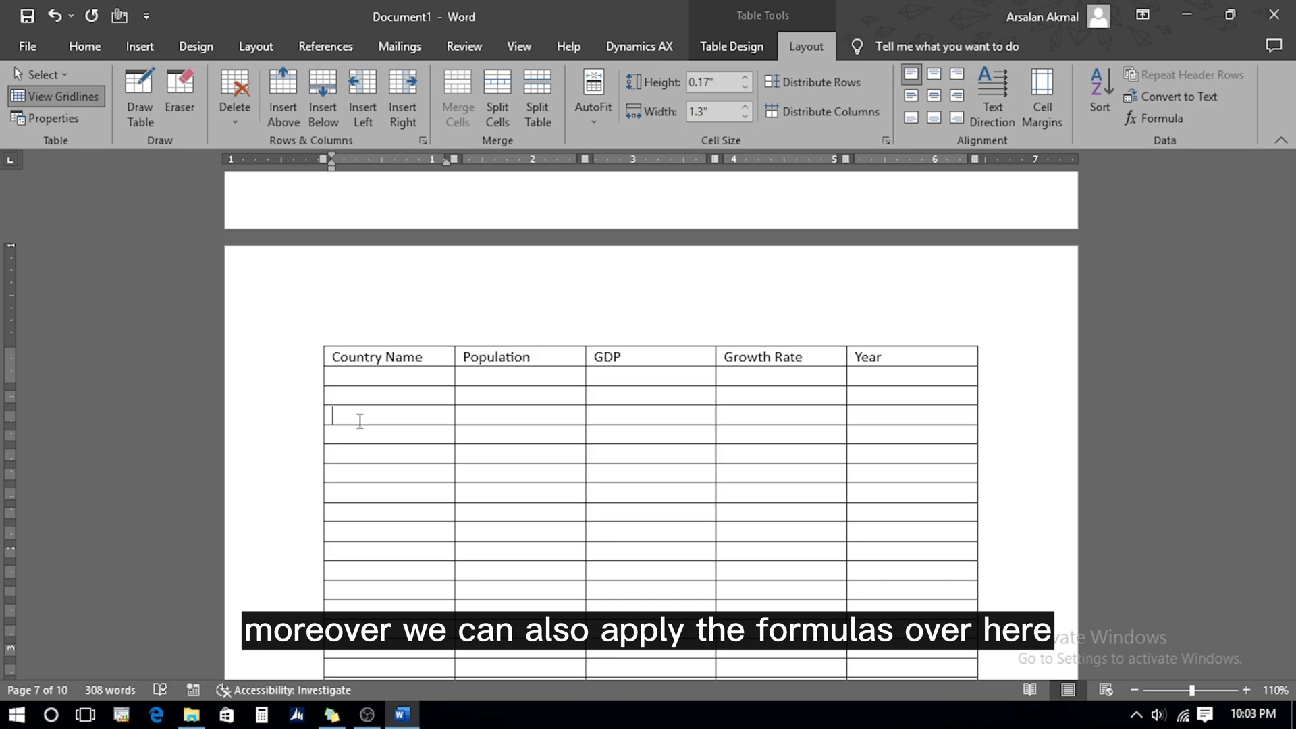
Enter 100, 250, 350 and 658 down the first column
type("100")
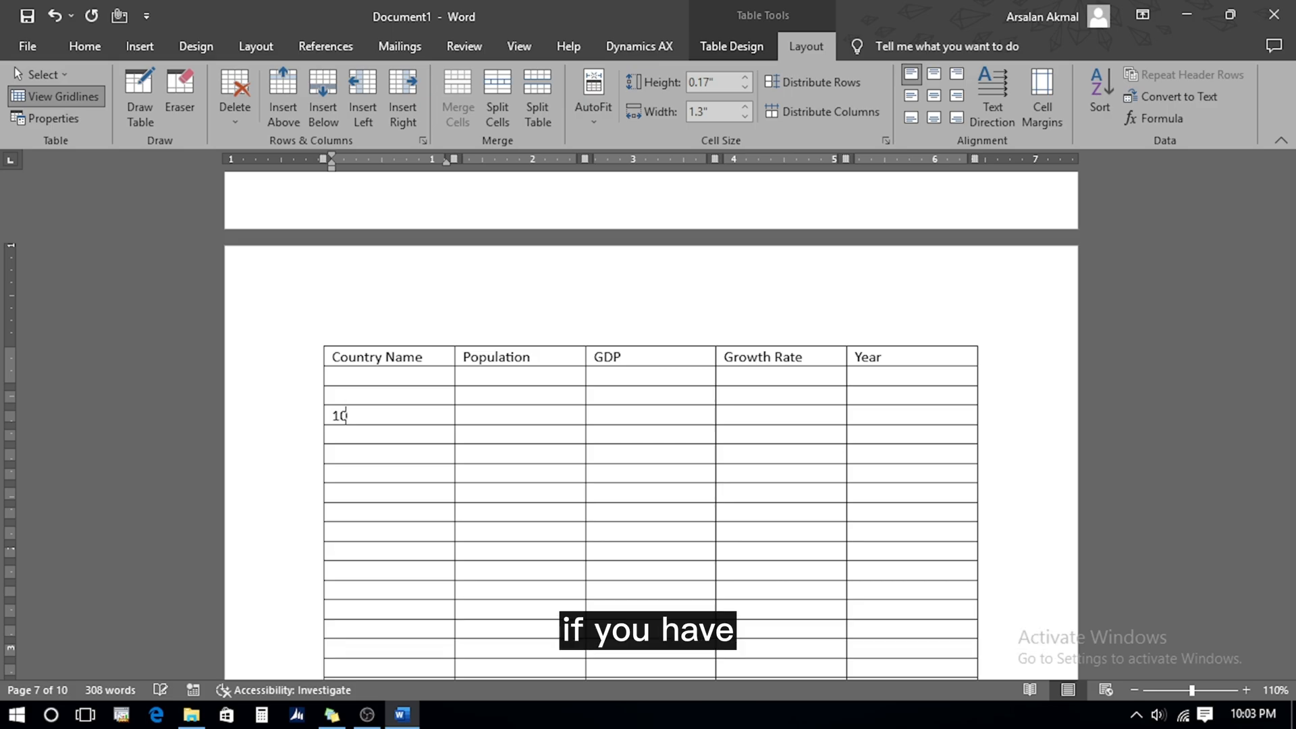
key("Down")
type("250")
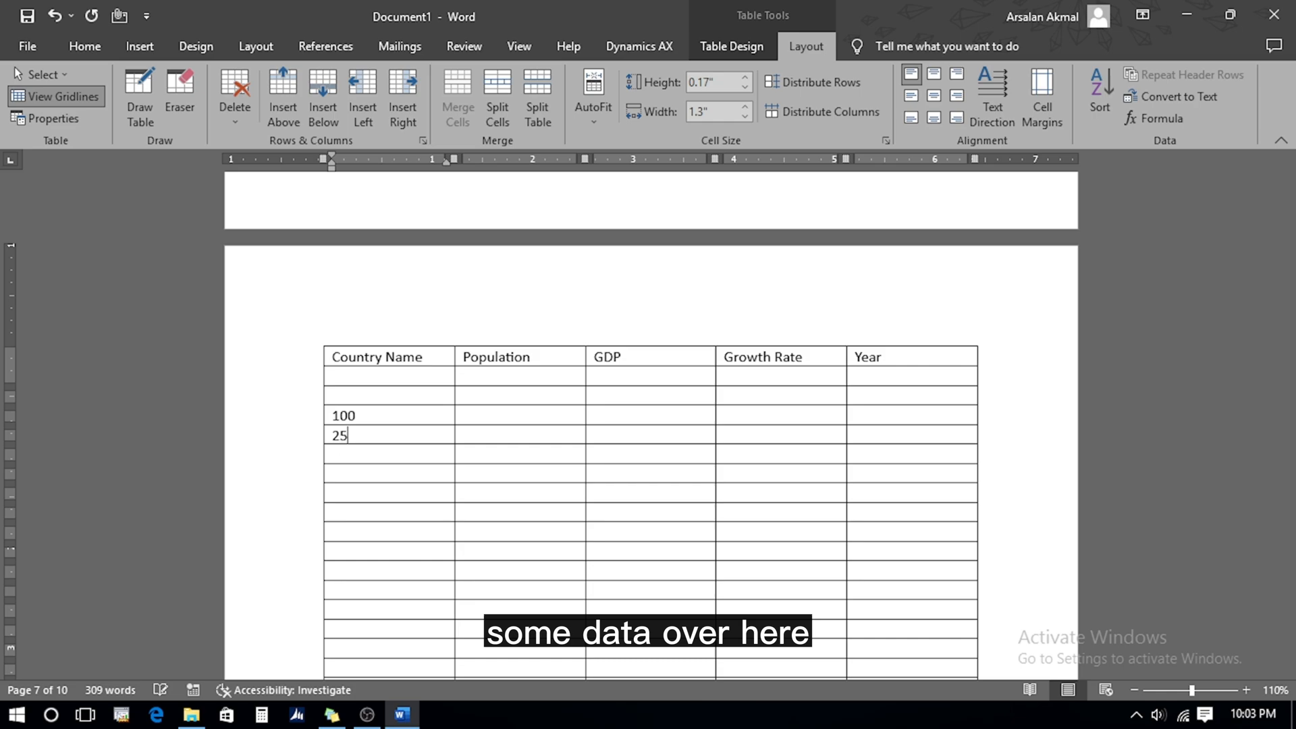
key("Down")
type("350")
key("Down")
type("658")
key("Down")
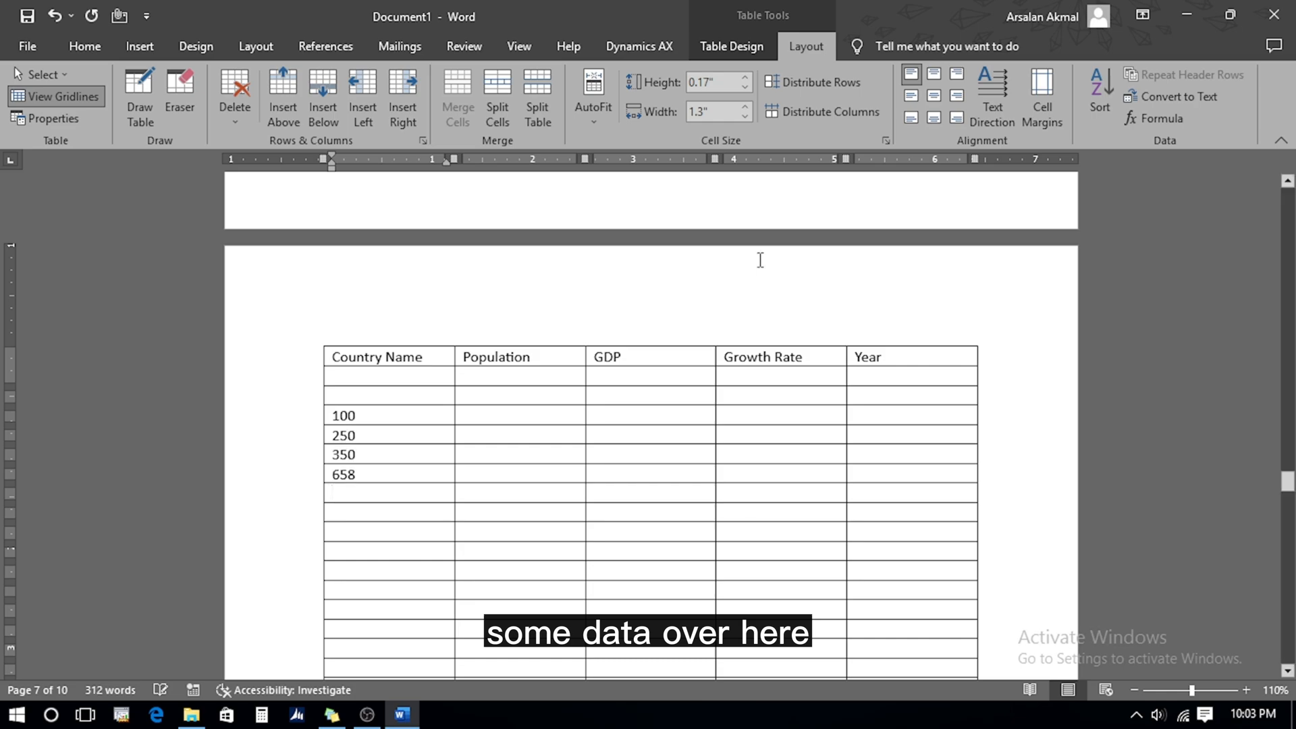
Add a =SUM(ABOVE) formula below them giving 1358, then go to the File screen
left_click(1156, 123)
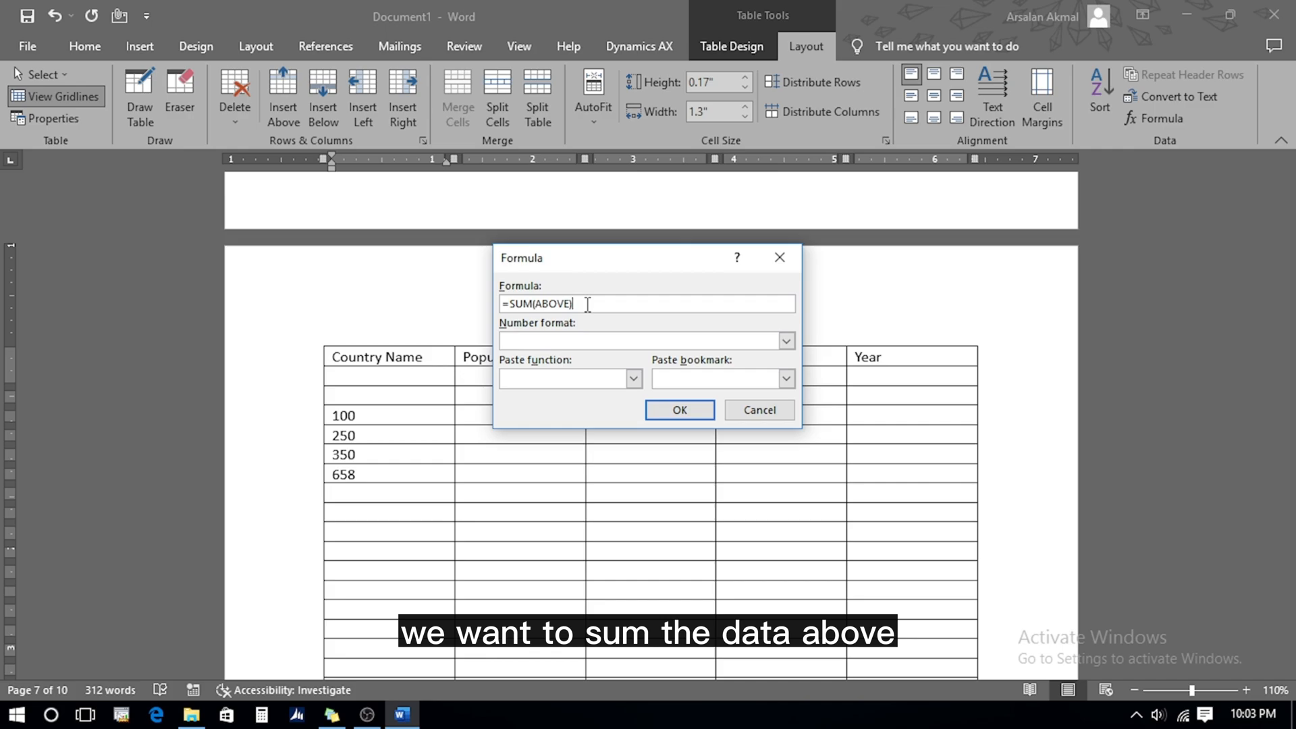
left_click(681, 411)
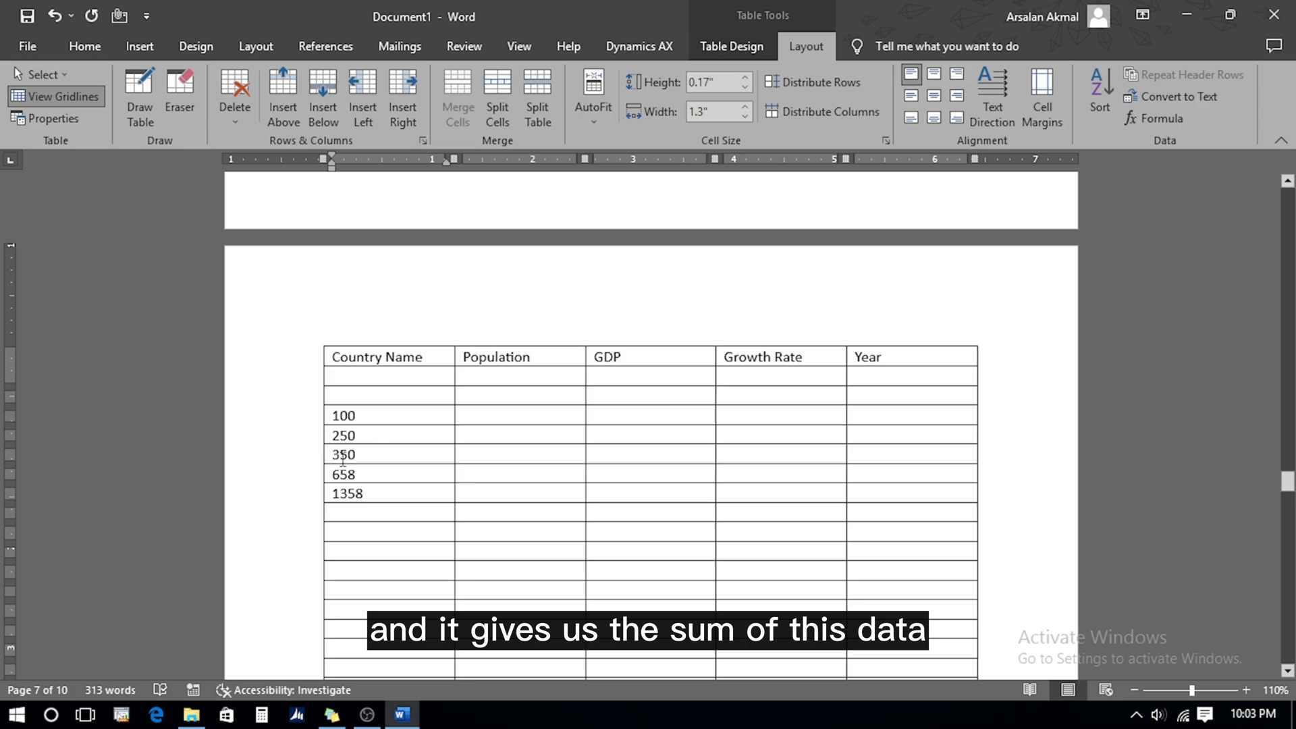
left_click(30, 45)
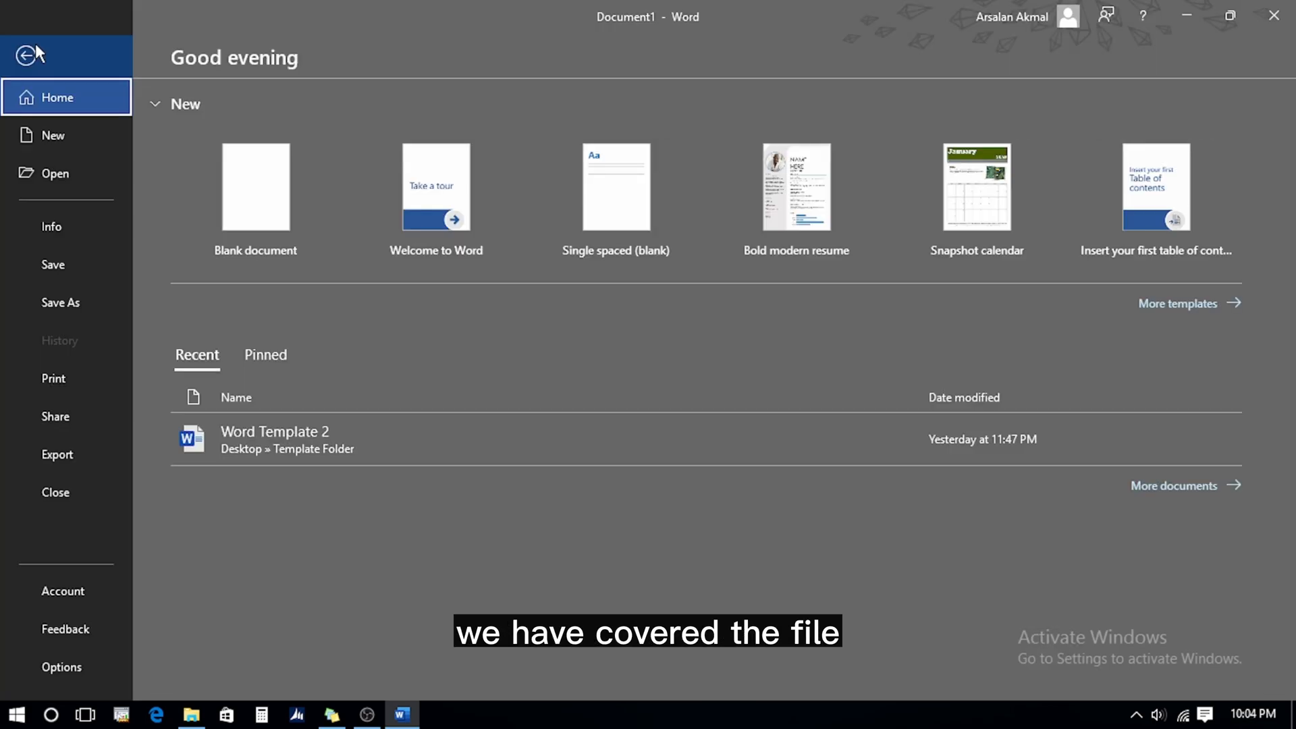
Return to the document and view the Insert, Table Design and Layout tabs
left_click(34, 47)
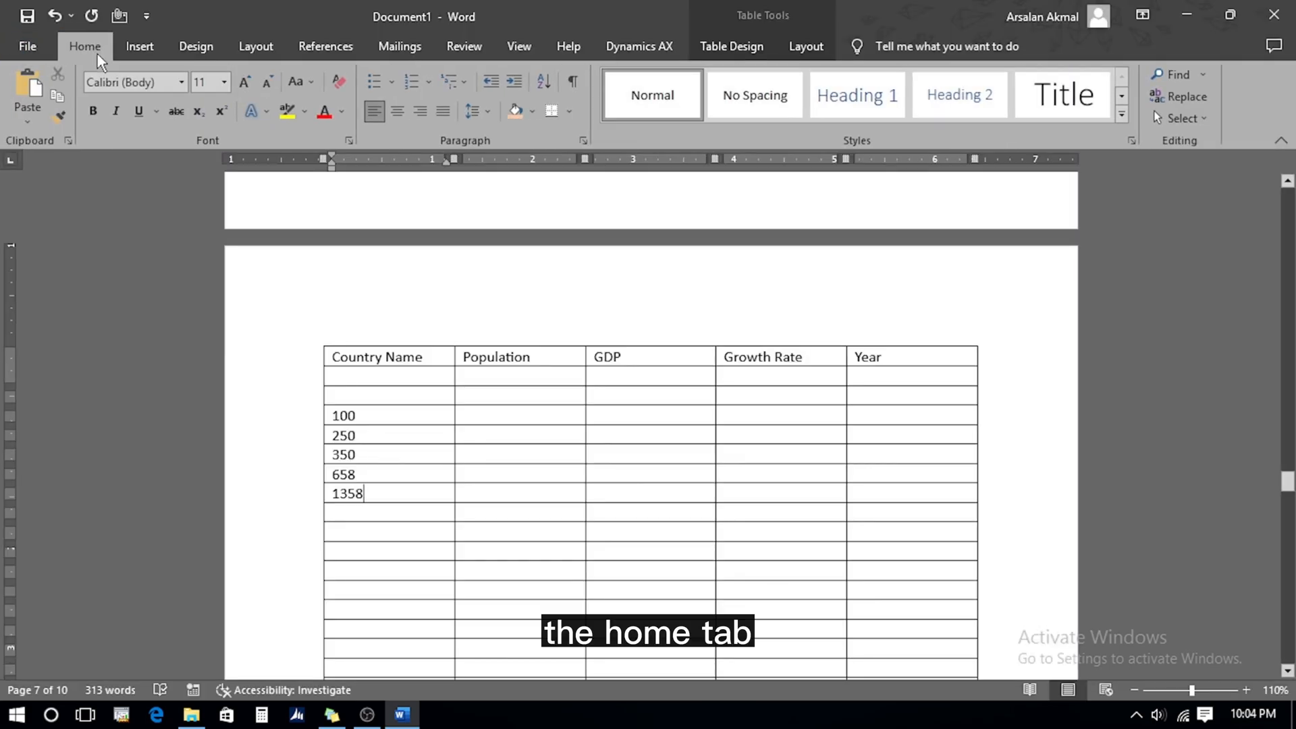
left_click(134, 41)
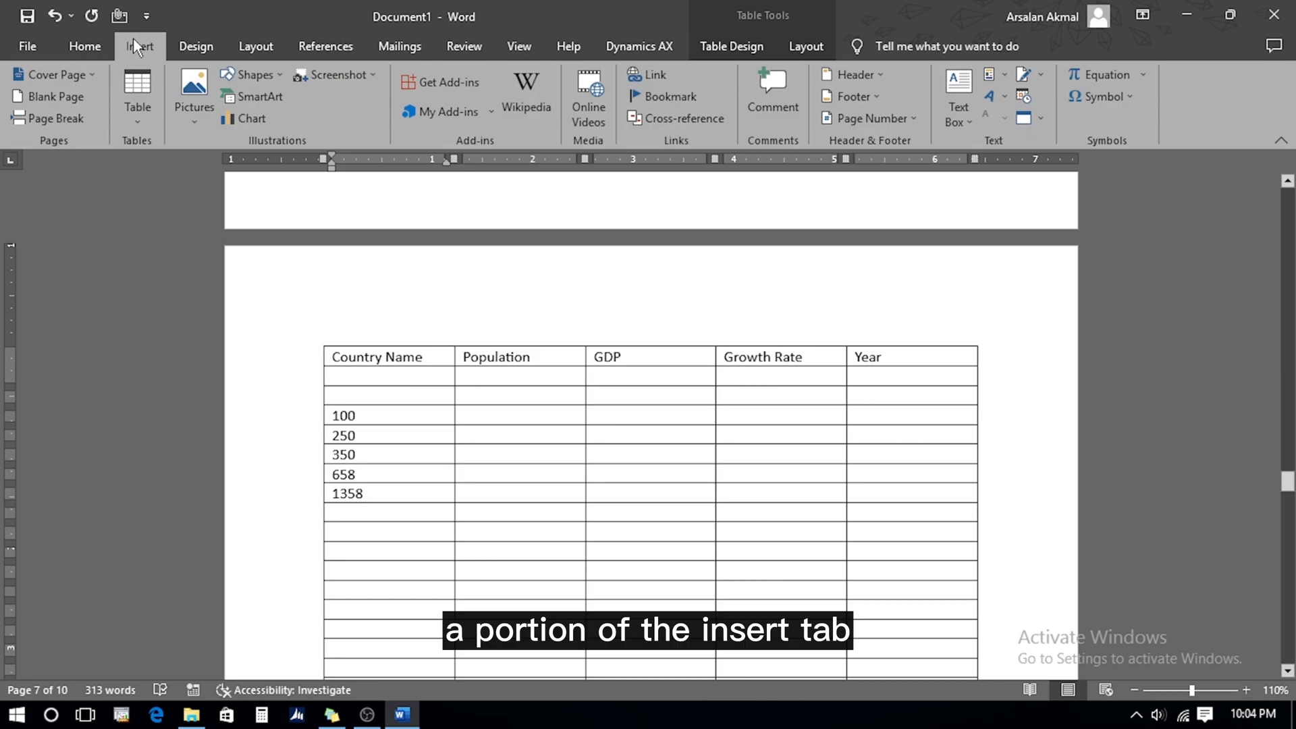
left_click(722, 39)
left_click(808, 48)
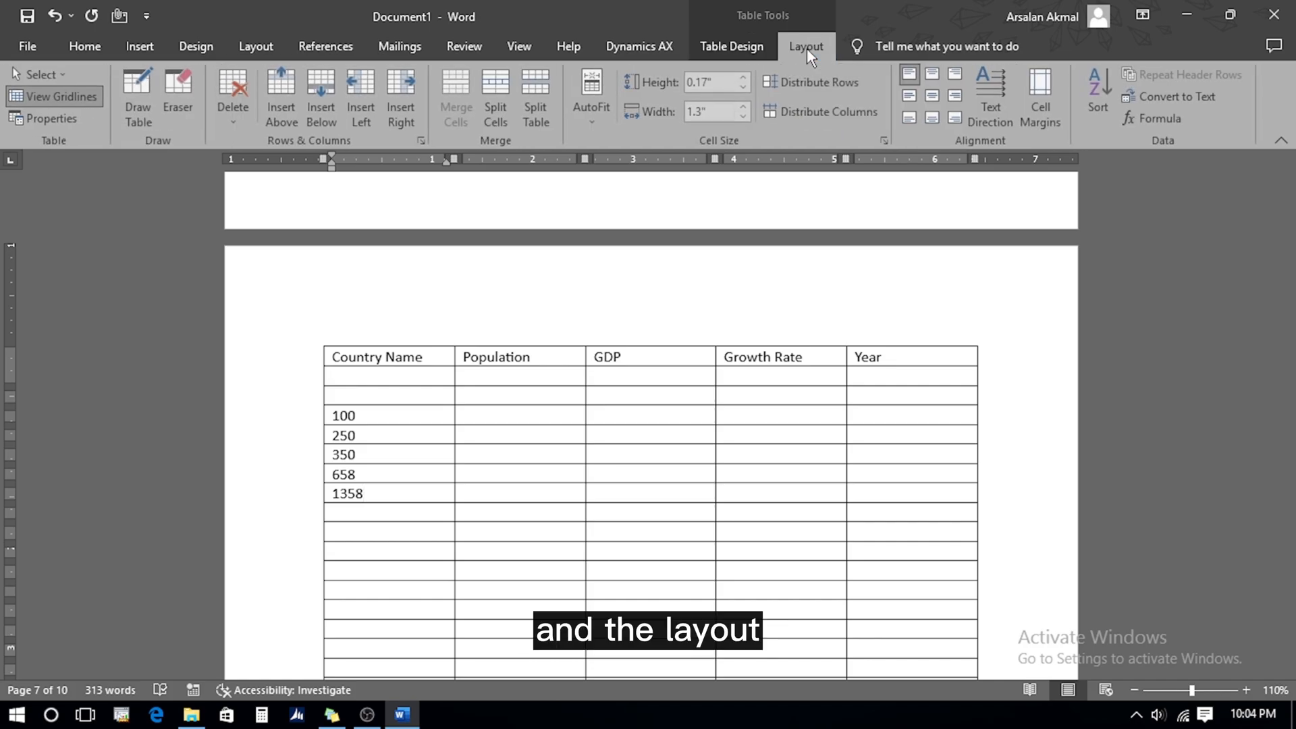